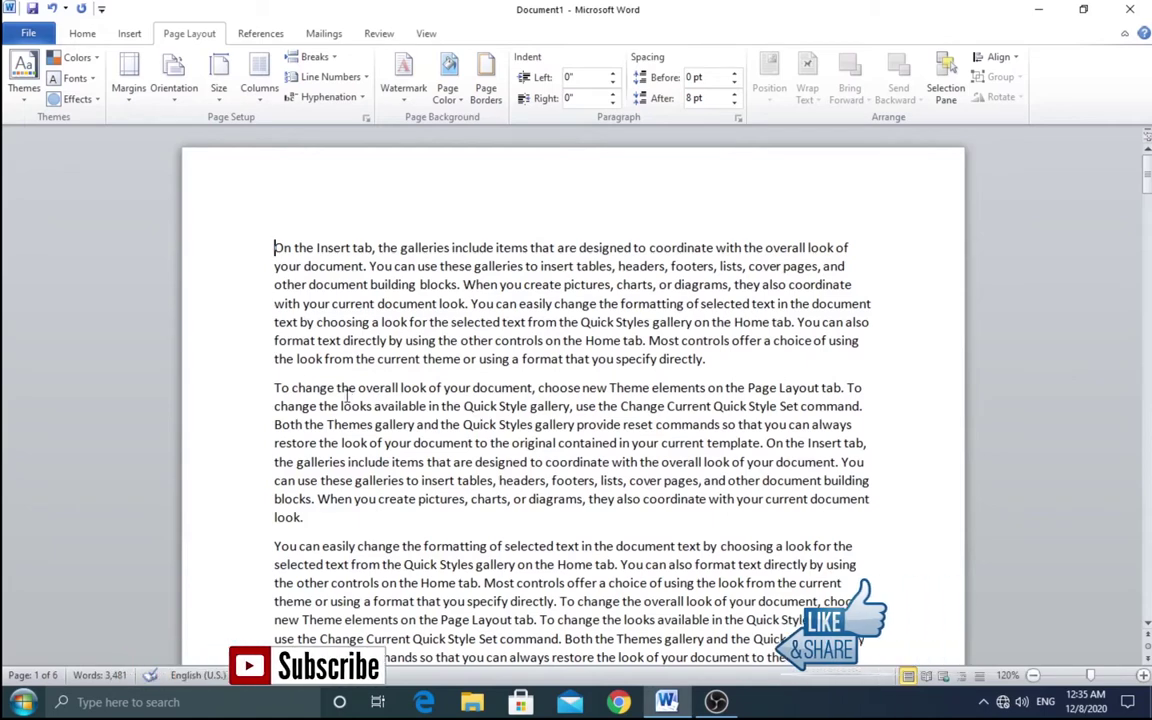
Insert an empty line above the document's first paragraph and move the cursor onto it.
{"action": "left_click", "coordinate": [260, 34]}
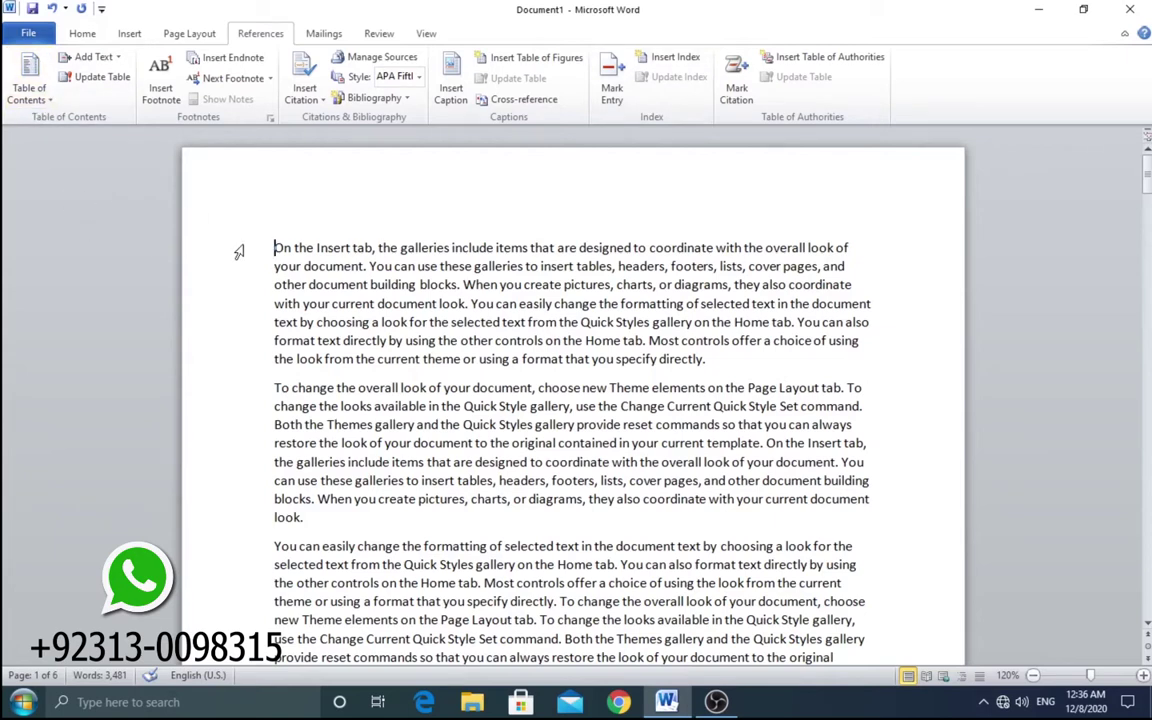
{"action": "key", "text": "Return"}
{"action": "key", "text": "Up"}
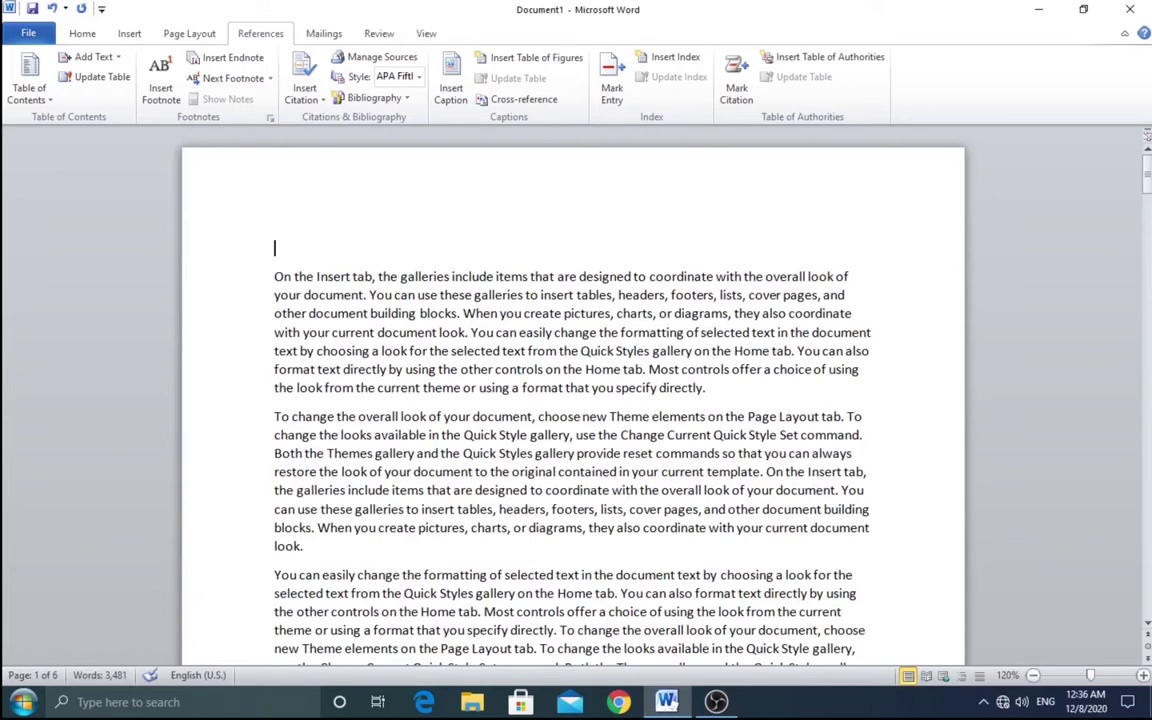
Type 'Lesson One' on the top line and style it Heading 1.
{"action": "type", "text": "Lesso"}
{"action": "type", "text": "n One"}
{"action": "left_click", "coordinate": [80, 33]}
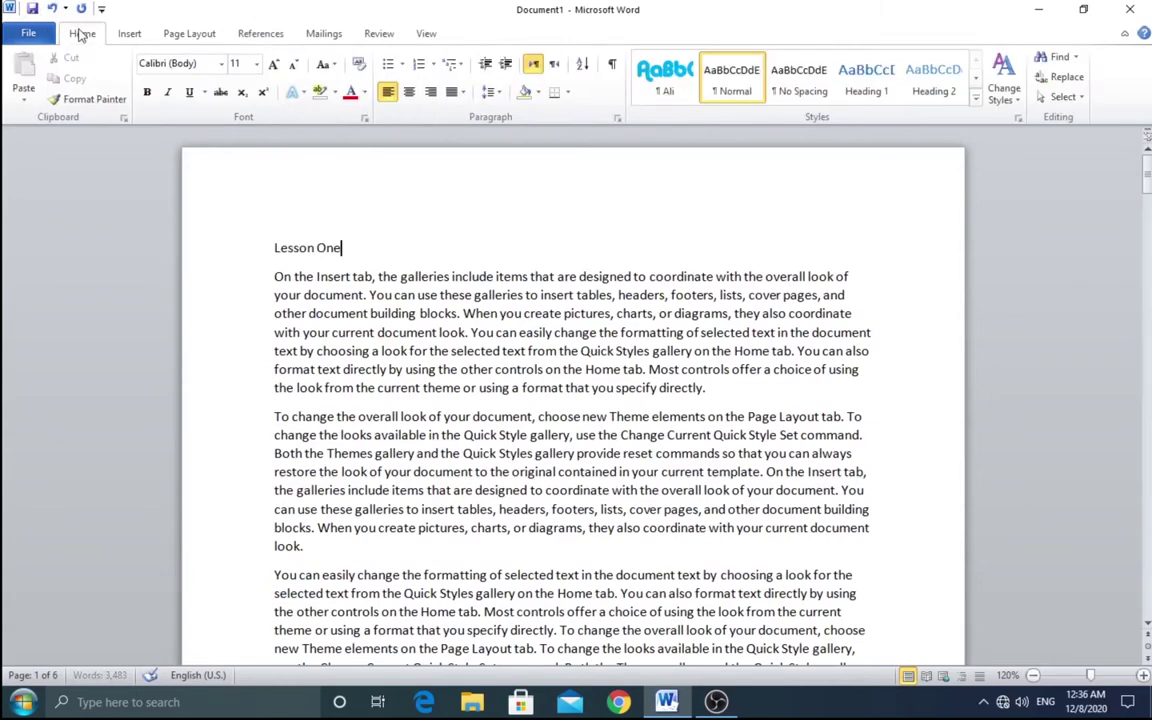
{"action": "left_click", "coordinate": [864, 82]}
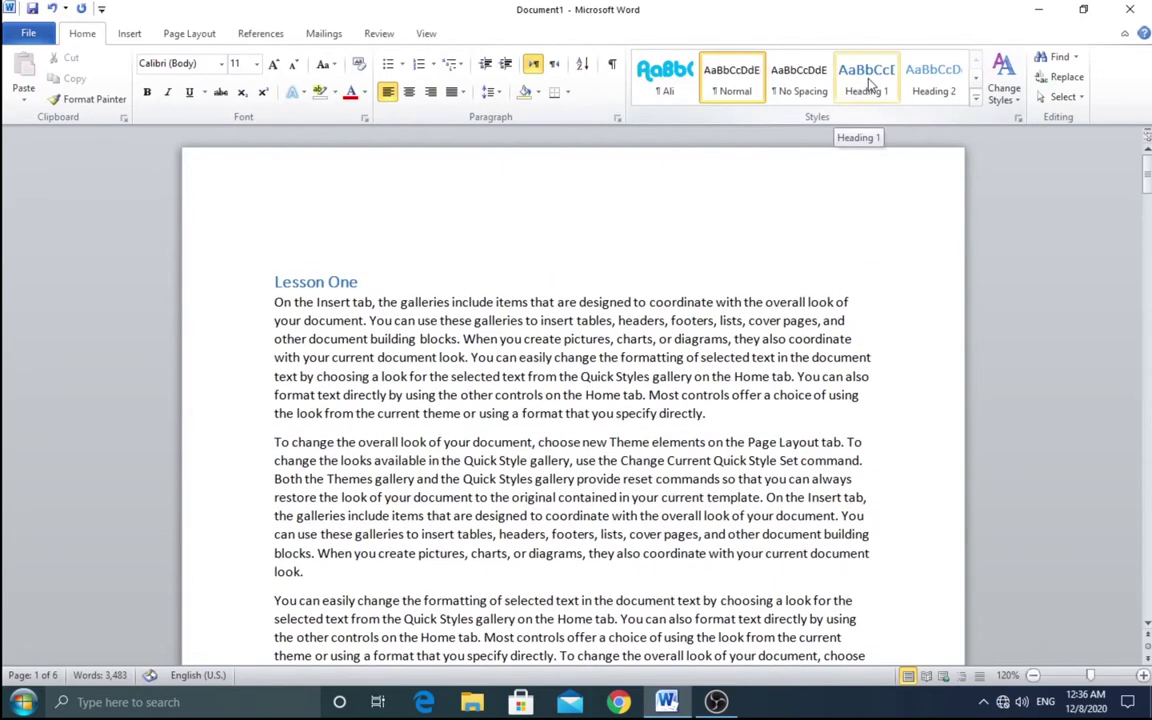
Add a 'Lesson 1.2' line after the second paragraph and style it Heading 2.
{"action": "scroll", "coordinate": [404, 442], "scroll_direction": "down", "scroll_amount": 1}
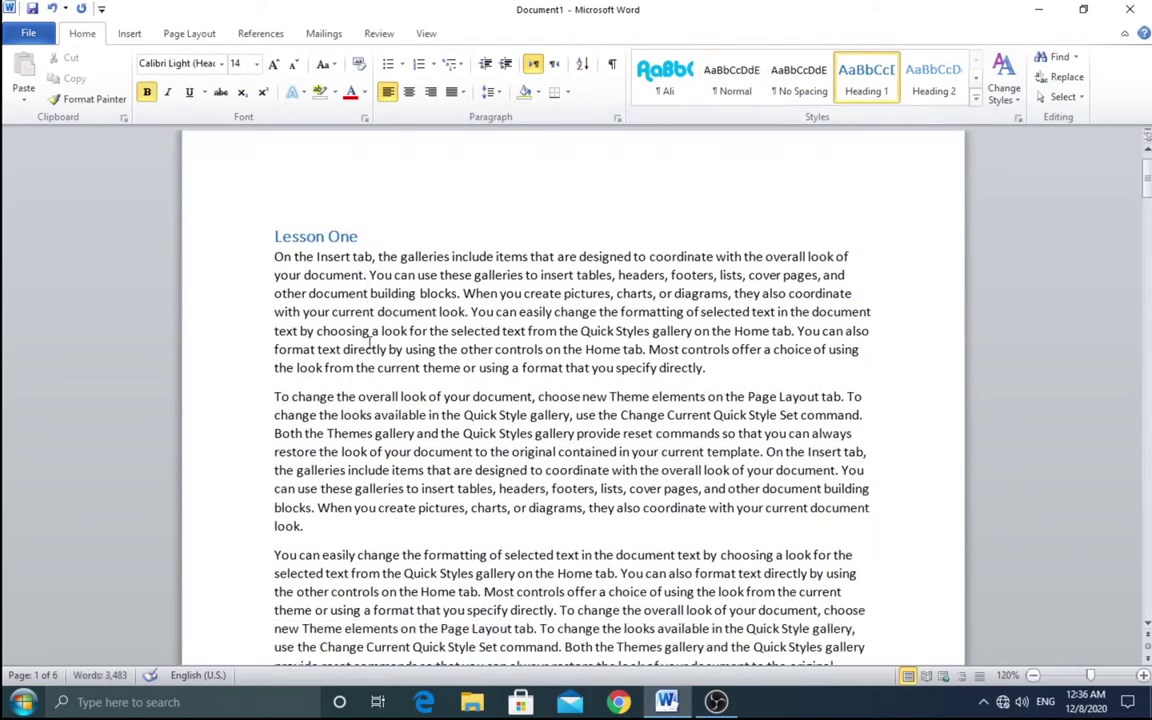
{"action": "scroll", "coordinate": [404, 442], "scroll_direction": "down", "scroll_amount": 2}
{"action": "left_click", "coordinate": [318, 434]}
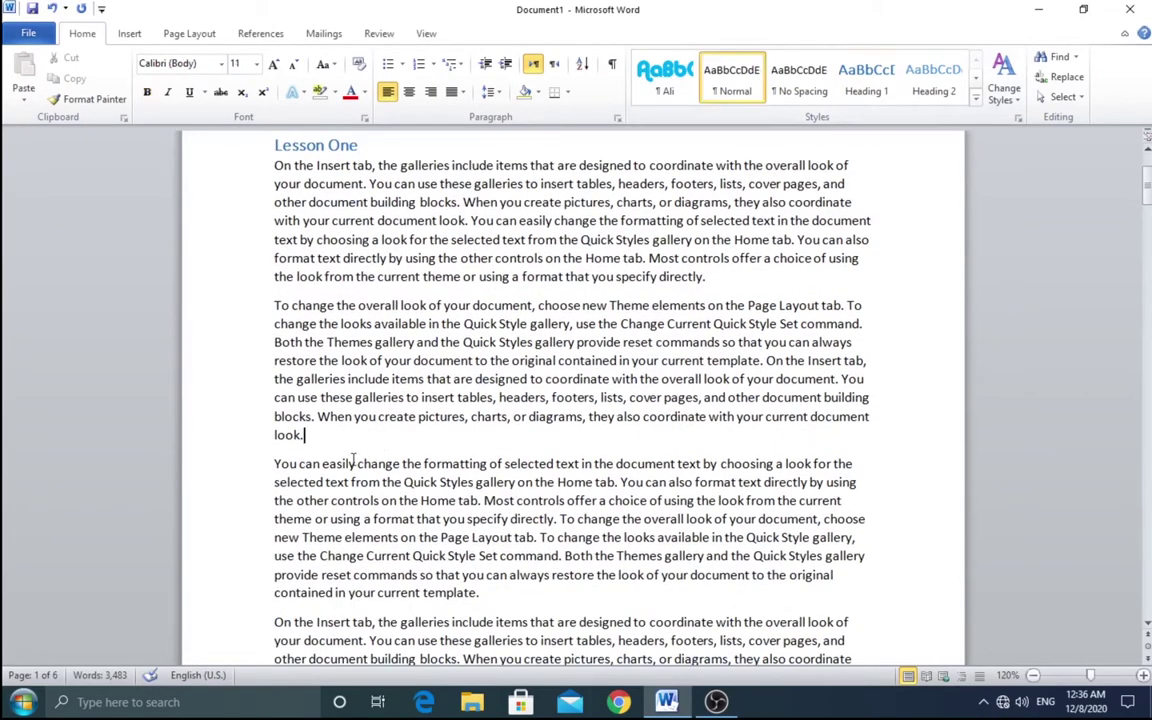
{"action": "key", "text": "Return"}
{"action": "type", "text": "Le"}
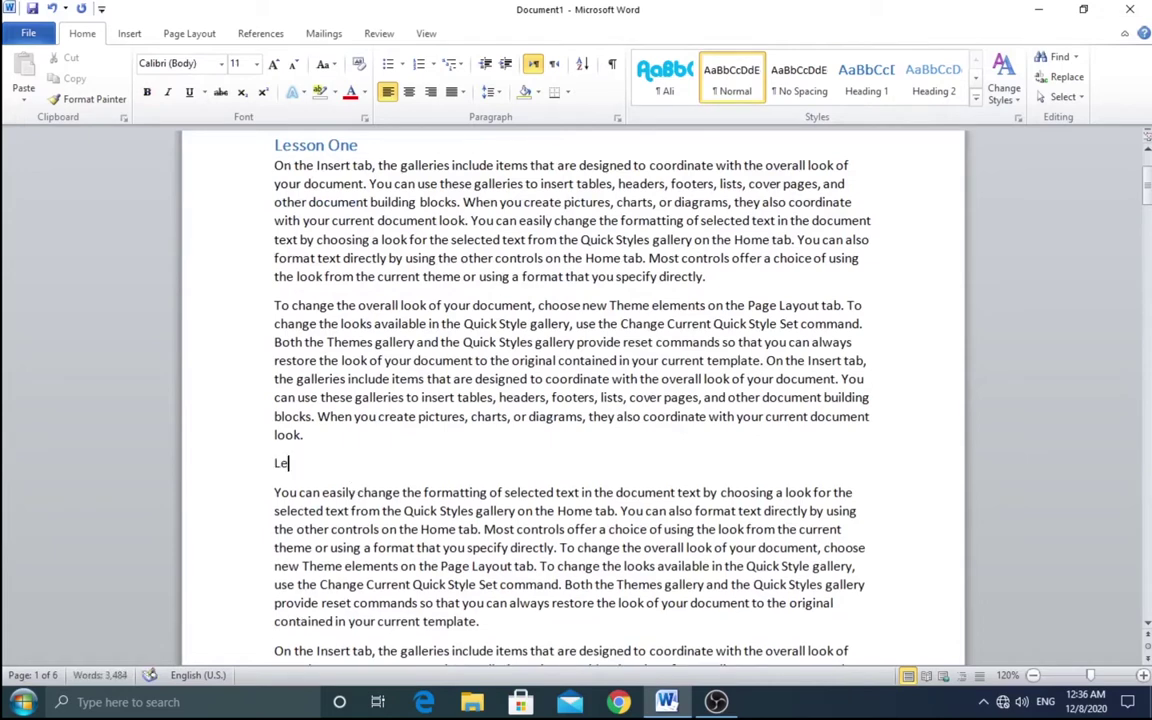
{"action": "type", "text": "sson "}
{"action": "type", "text": "1."}
{"action": "type", "text": "2"}
{"action": "left_click_drag", "start_coordinate": [275, 462], "coordinate": [342, 461]}
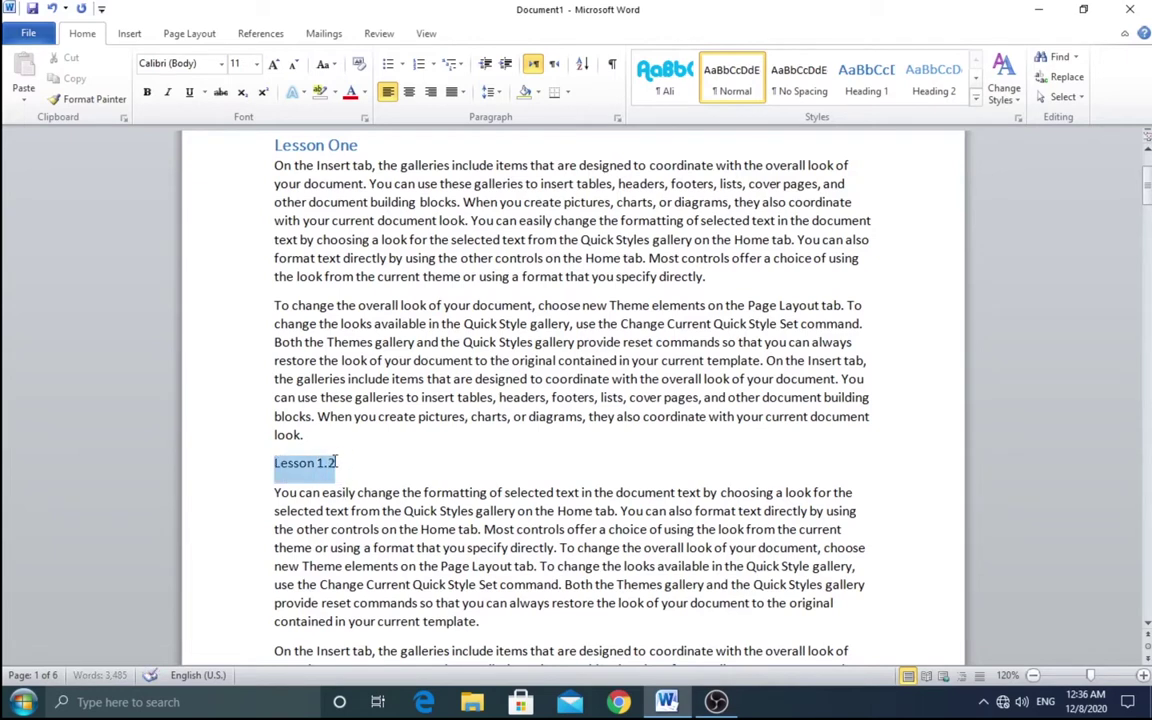
{"action": "left_click", "coordinate": [933, 80]}
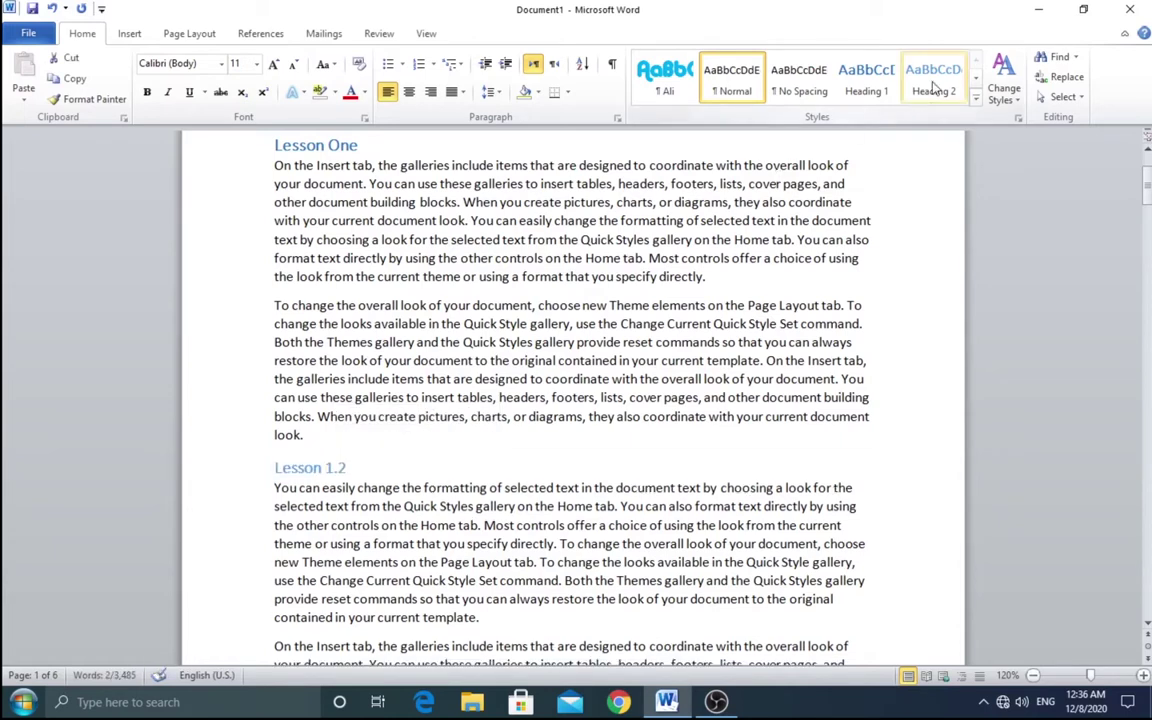
{"action": "left_click", "coordinate": [380, 468]}
{"action": "scroll", "coordinate": [385, 475], "scroll_direction": "down", "scroll_amount": 4}
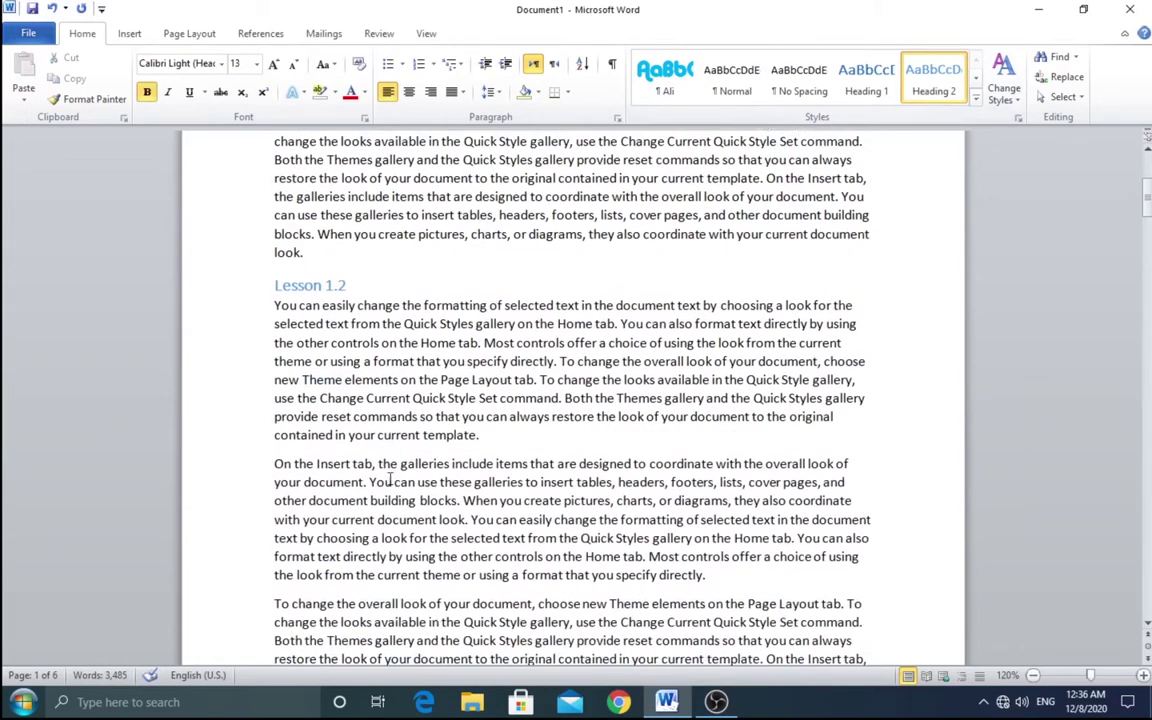
{"action": "scroll", "coordinate": [390, 477], "scroll_direction": "down", "scroll_amount": 2}
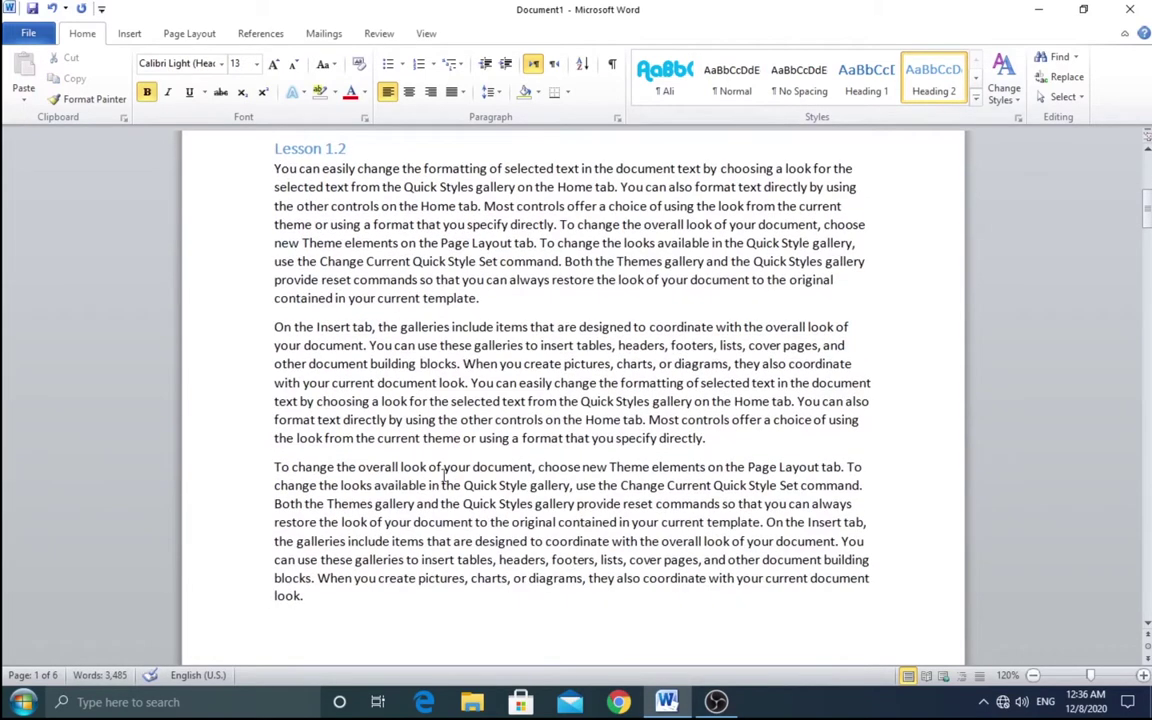
Add a 'Lesson 1.3' line after the paragraph ending 'directly.' and style it Heading 2.
{"action": "left_click", "coordinate": [725, 439]}
{"action": "key", "text": "Return"}
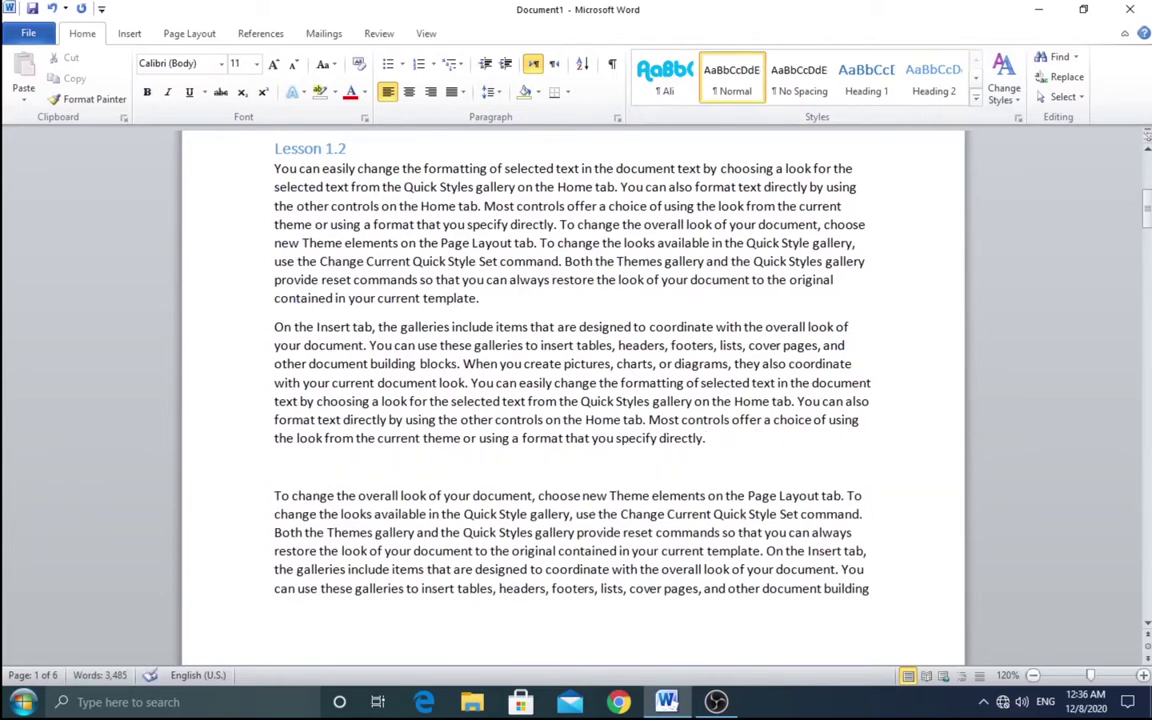
{"action": "type", "text": "Les"}
{"action": "type", "text": "so"}
{"action": "key", "text": "BackSpace"}
{"action": "key", "text": "BackSpace"}
{"action": "type", "text": "son "}
{"action": "type", "text": "1."}
{"action": "type", "text": "3"}
{"action": "mouse_move", "coordinate": [328, 466]}
{"action": "left_mouse_down"}
{"action": "mouse_move", "coordinate": [339, 466]}
{"action": "mouse_move", "coordinate": [272, 467]}
{"action": "left_mouse_up"}
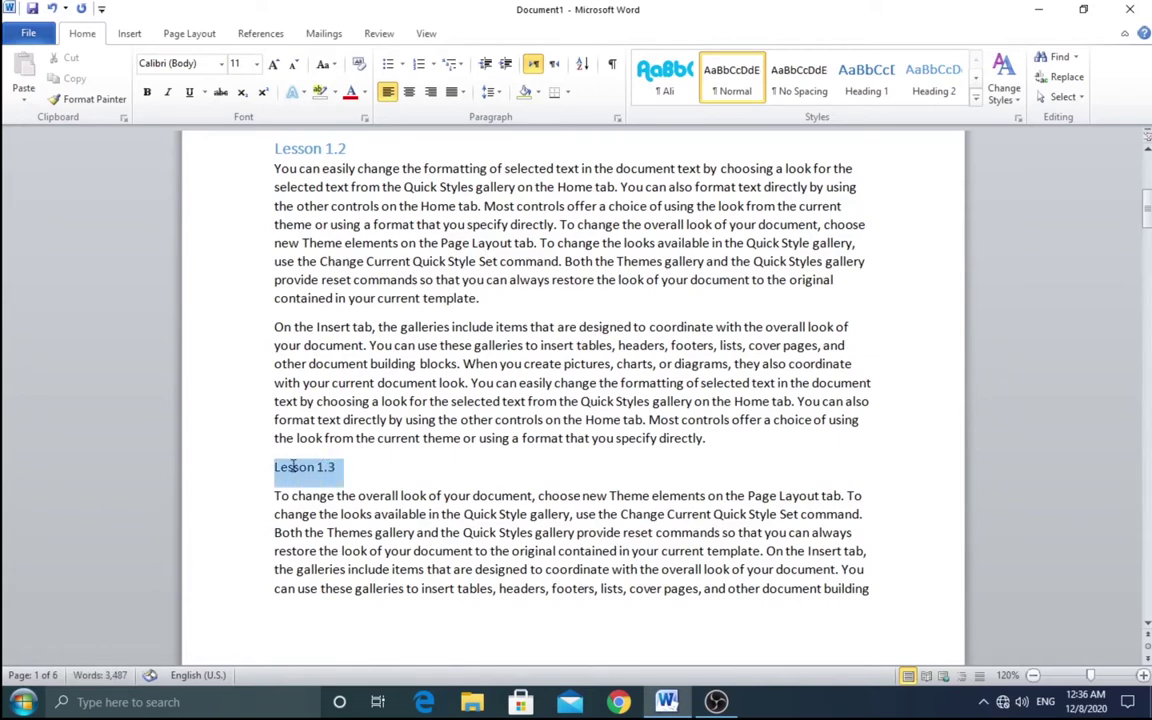
{"action": "left_click", "coordinate": [930, 93]}
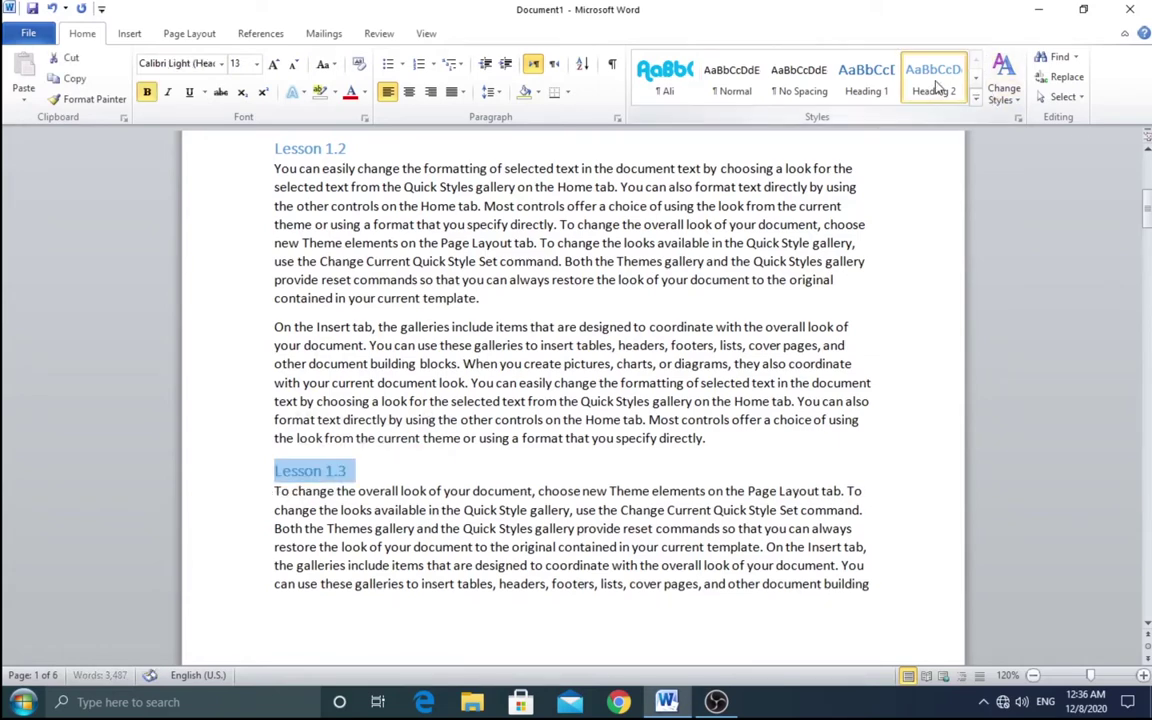
{"action": "left_click", "coordinate": [398, 472]}
Place the cursor after the next paragraph ending 'directly.' on page 2.
{"action": "scroll", "coordinate": [398, 472], "scroll_direction": "down", "scroll_amount": 3}
{"action": "scroll", "coordinate": [414, 465], "scroll_direction": "down", "scroll_amount": 1}
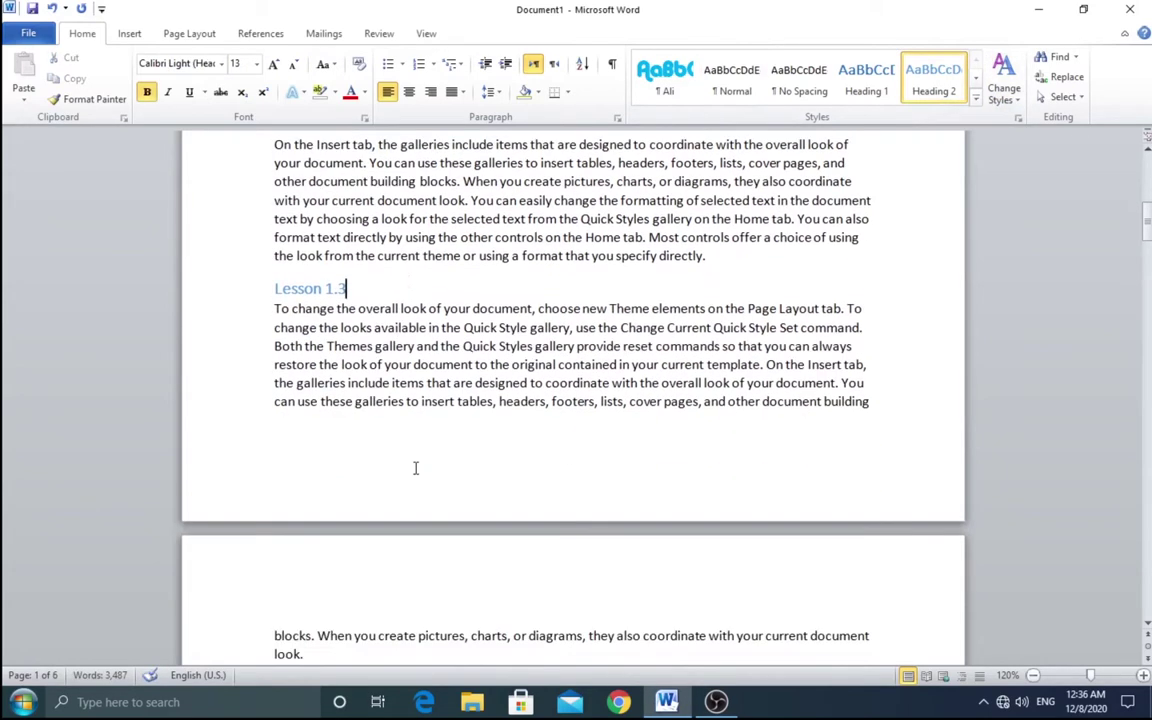
{"action": "scroll", "coordinate": [414, 465], "scroll_direction": "down", "scroll_amount": 3}
{"action": "scroll", "coordinate": [414, 465], "scroll_direction": "down", "scroll_amount": 2}
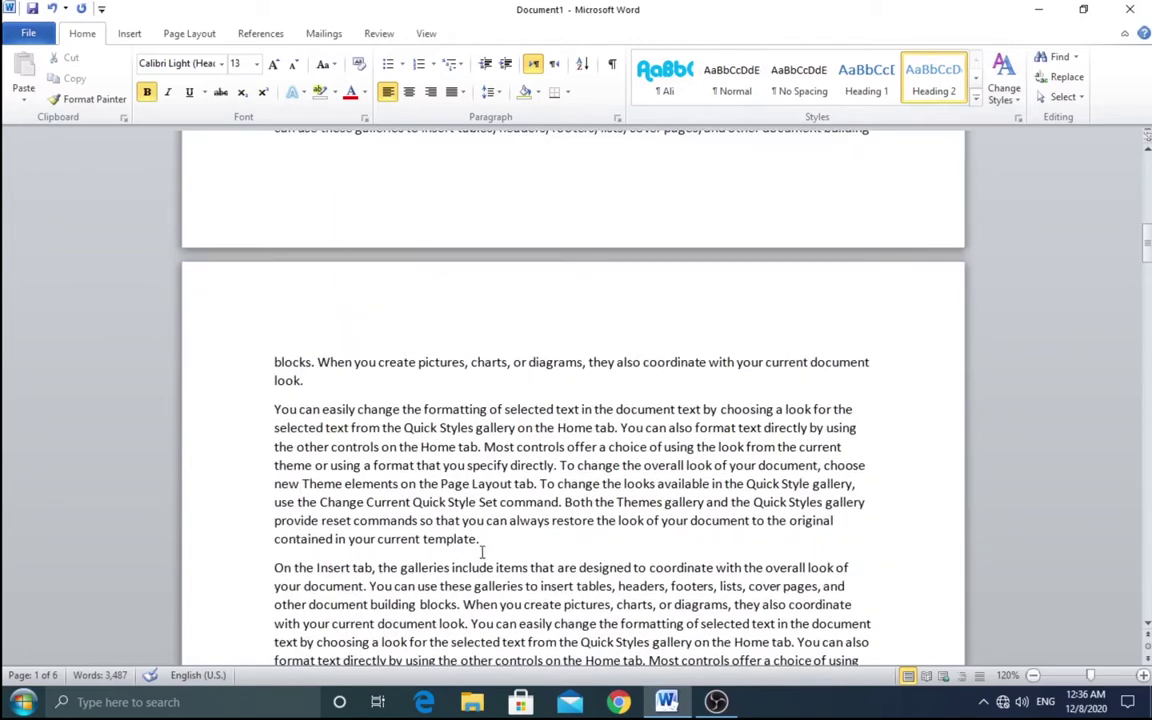
{"action": "scroll", "coordinate": [481, 552], "scroll_direction": "down", "scroll_amount": 3}
{"action": "left_click", "coordinate": [755, 537]}
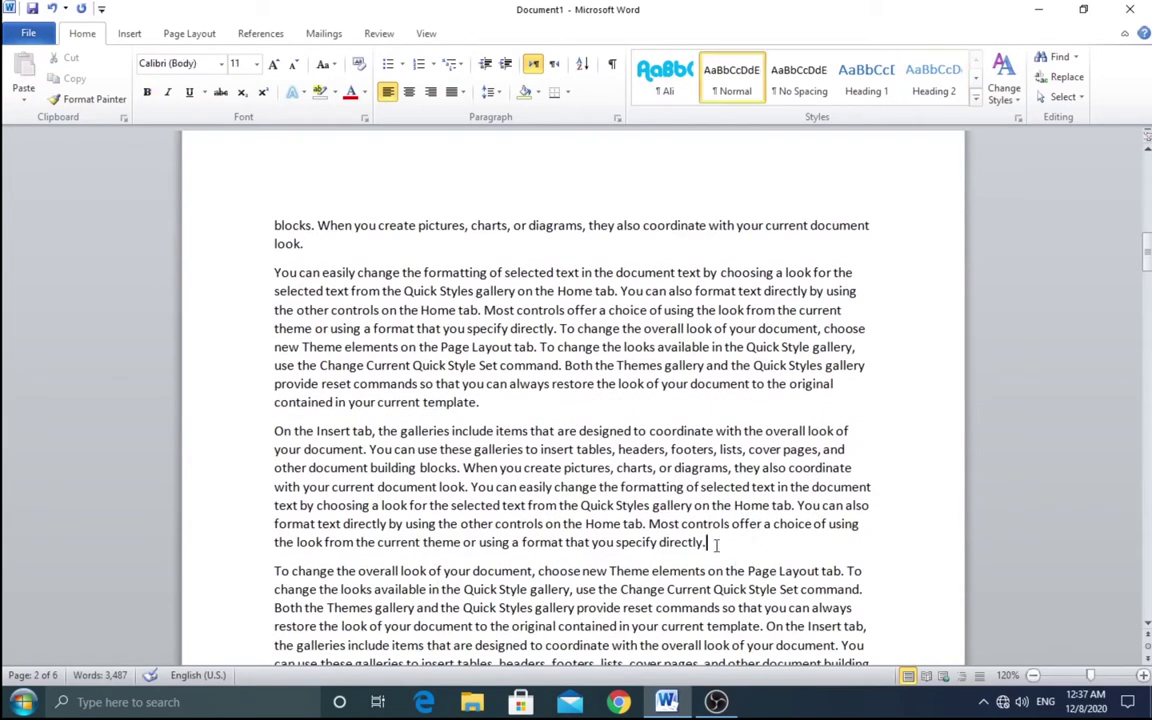
Type 'Lesson Two' in a new paragraph there and style it Heading 1.
{"action": "key", "text": "Return"}
{"action": "type", "text": "JL"}
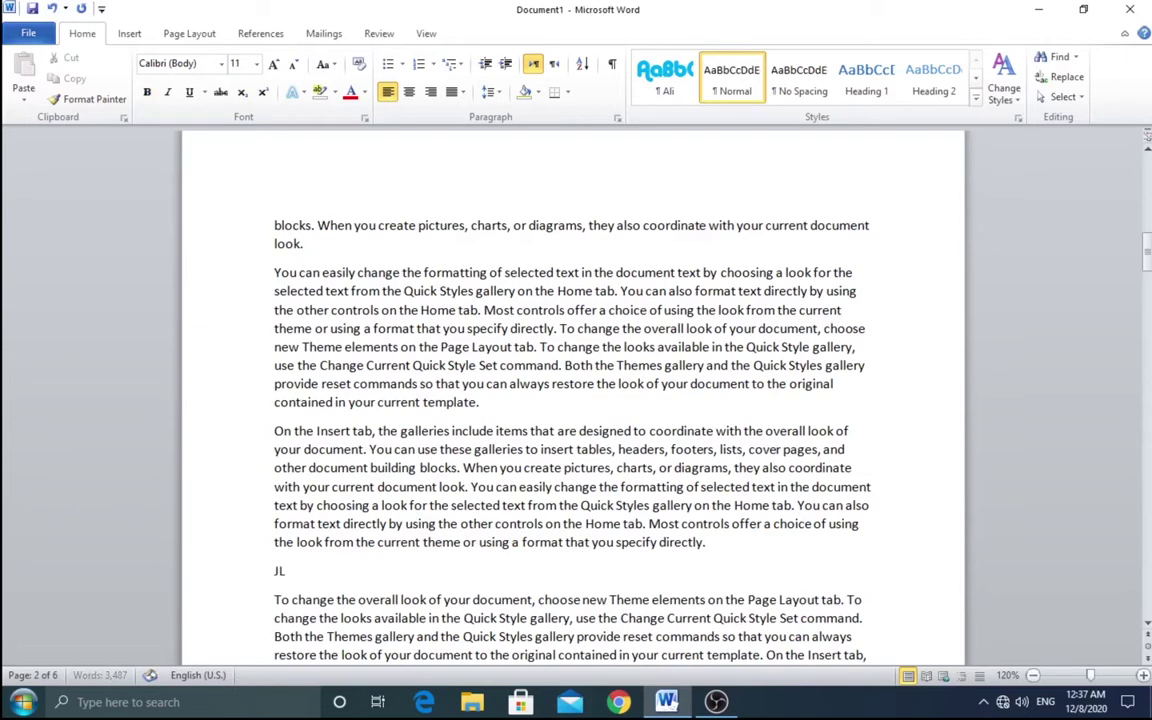
{"action": "key", "text": "BackSpace"}
{"action": "key", "text": "BackSpace"}
{"action": "type", "text": "sso"}
{"action": "type", "text": "n T"}
{"action": "left_click", "coordinate": [250, 571]}
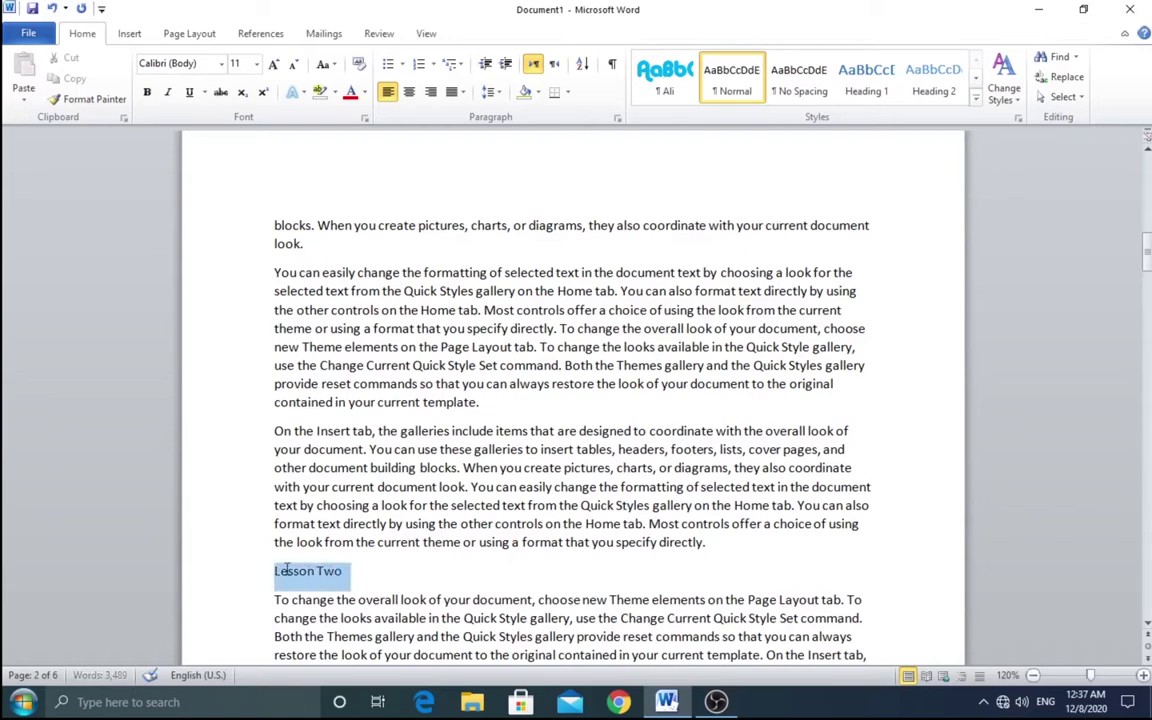
{"action": "left_click", "coordinate": [866, 76]}
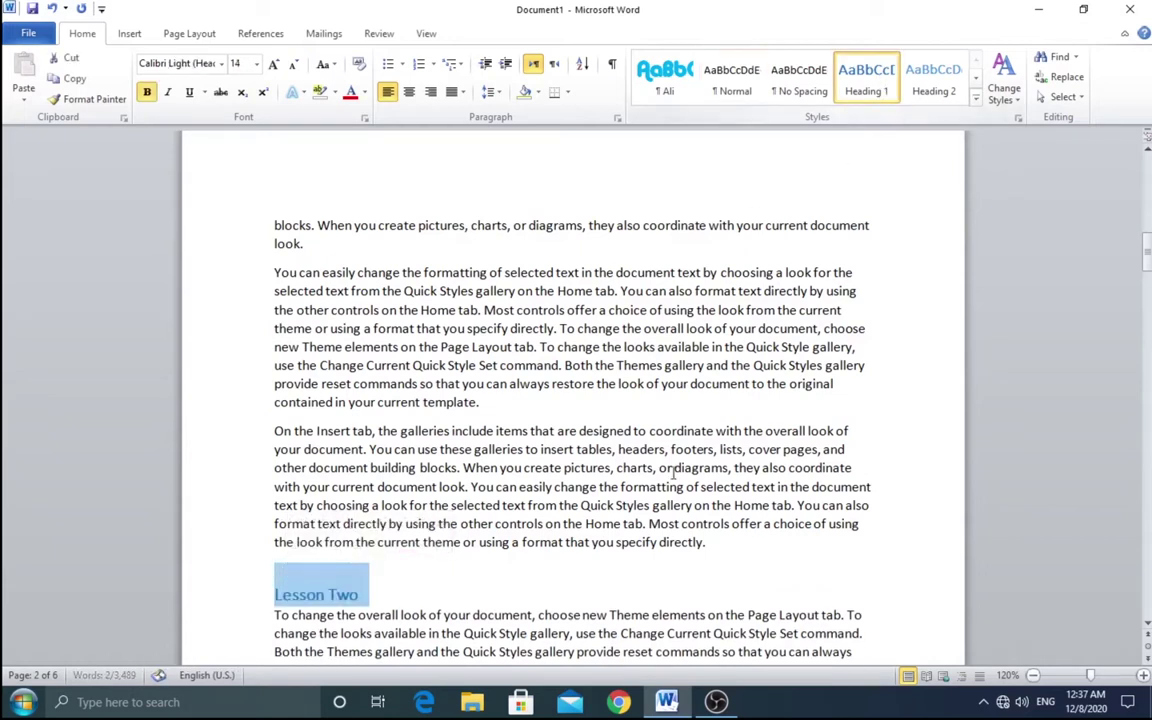
{"action": "left_click", "coordinate": [390, 594]}
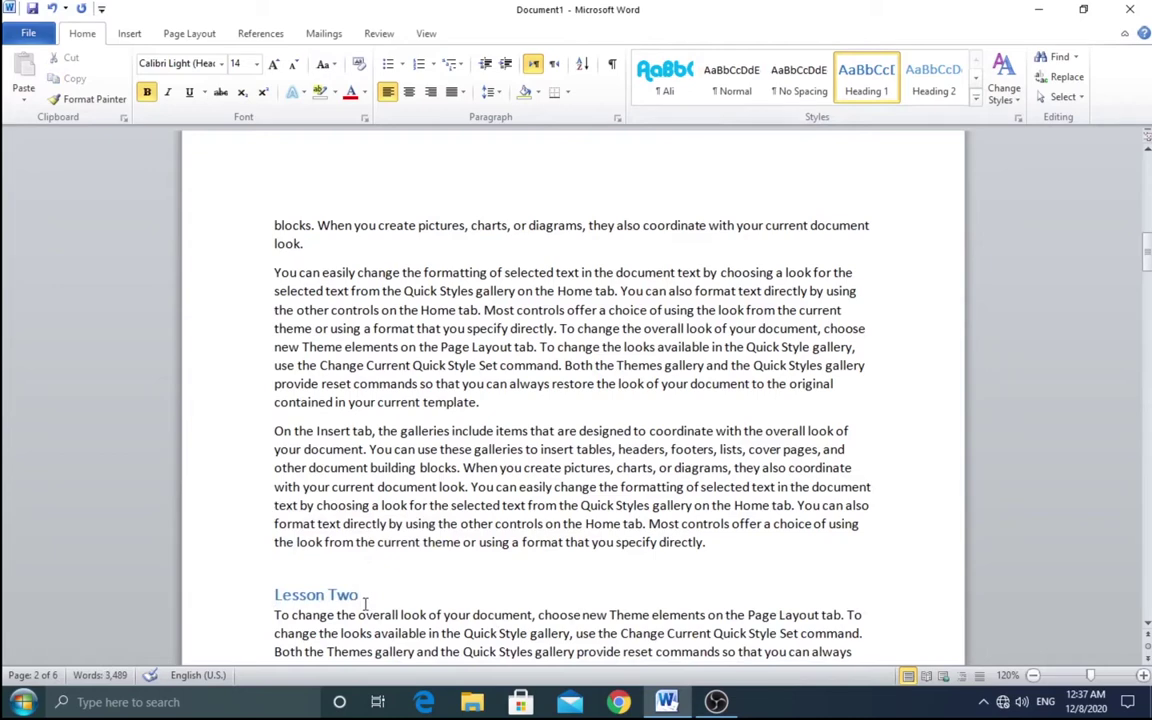
{"action": "scroll", "coordinate": [360, 560], "scroll_direction": "down", "scroll_amount": 4}
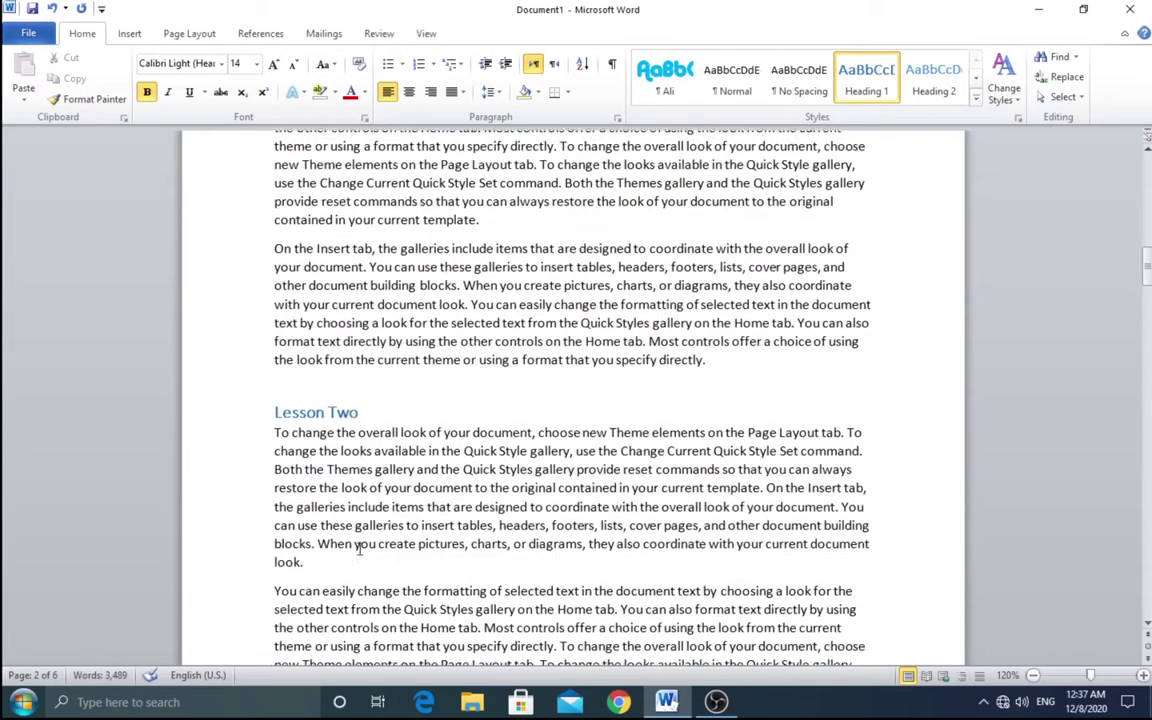
{"action": "scroll", "coordinate": [360, 548], "scroll_direction": "down", "scroll_amount": 2}
{"action": "scroll", "coordinate": [404, 571], "scroll_direction": "down", "scroll_amount": 2}
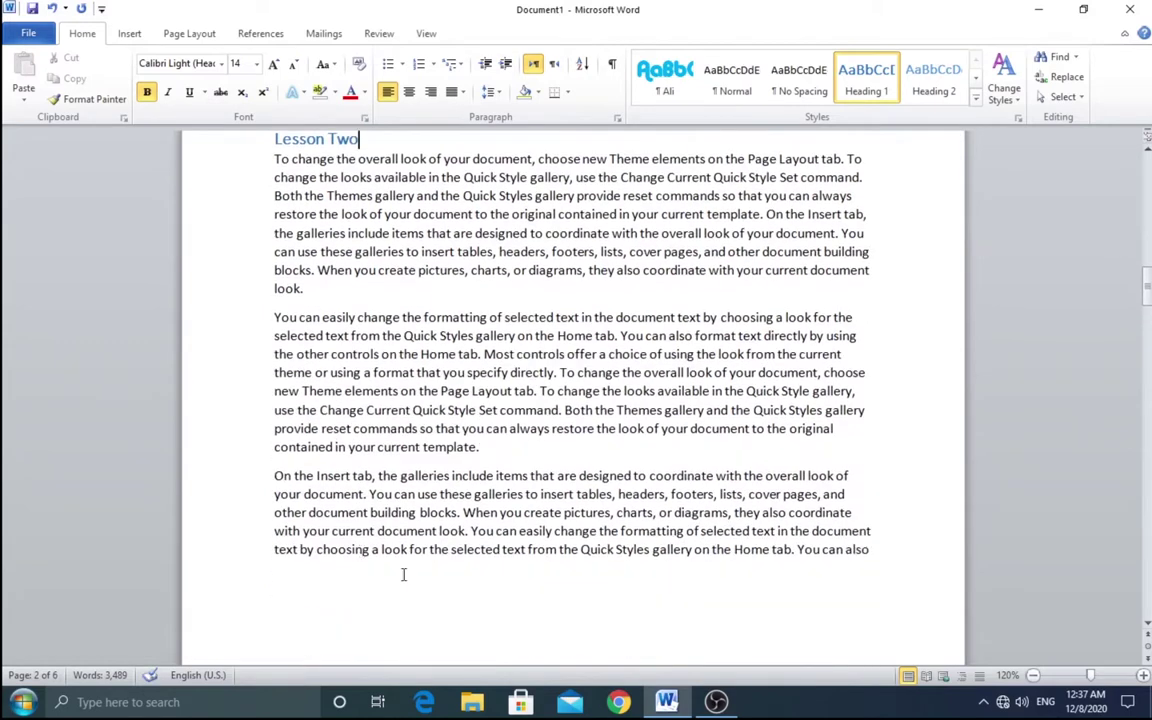
{"action": "scroll", "coordinate": [494, 566], "scroll_direction": "down", "scroll_amount": 3}
{"action": "scroll", "coordinate": [494, 567], "scroll_direction": "down", "scroll_amount": 5}
Add a 'Lesson 2.1' subheading on page 3 in Heading 2 style.
{"action": "left_click", "coordinate": [733, 430]}
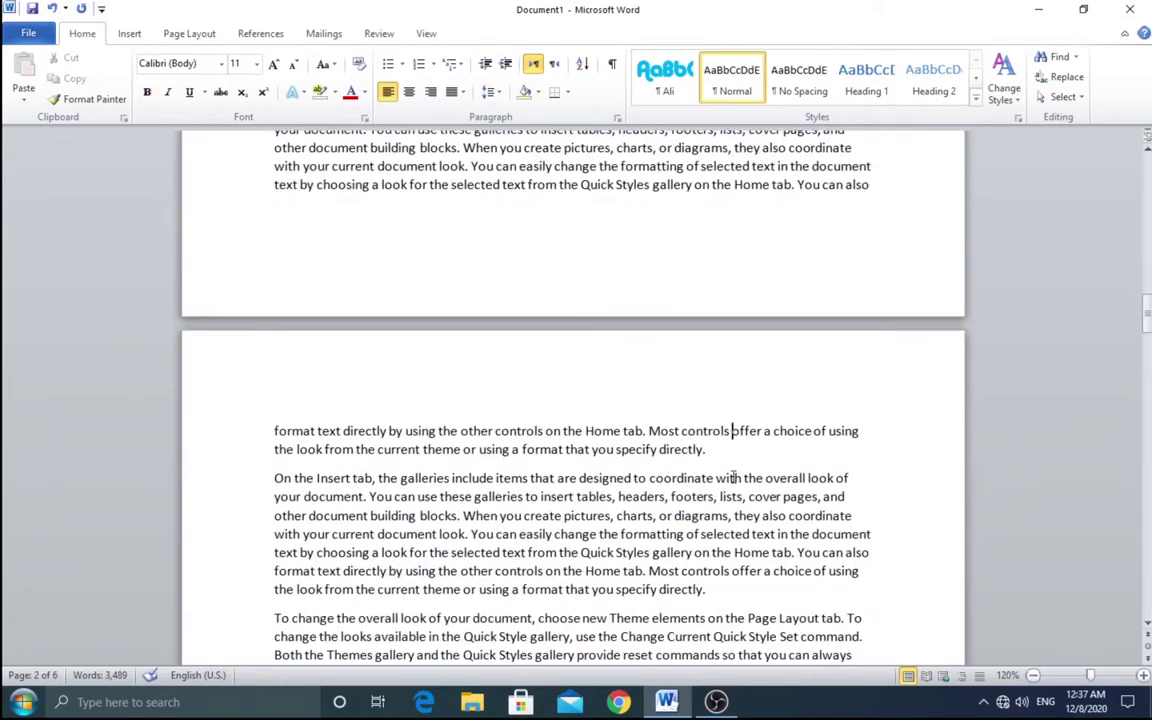
{"action": "key", "text": "Return"}
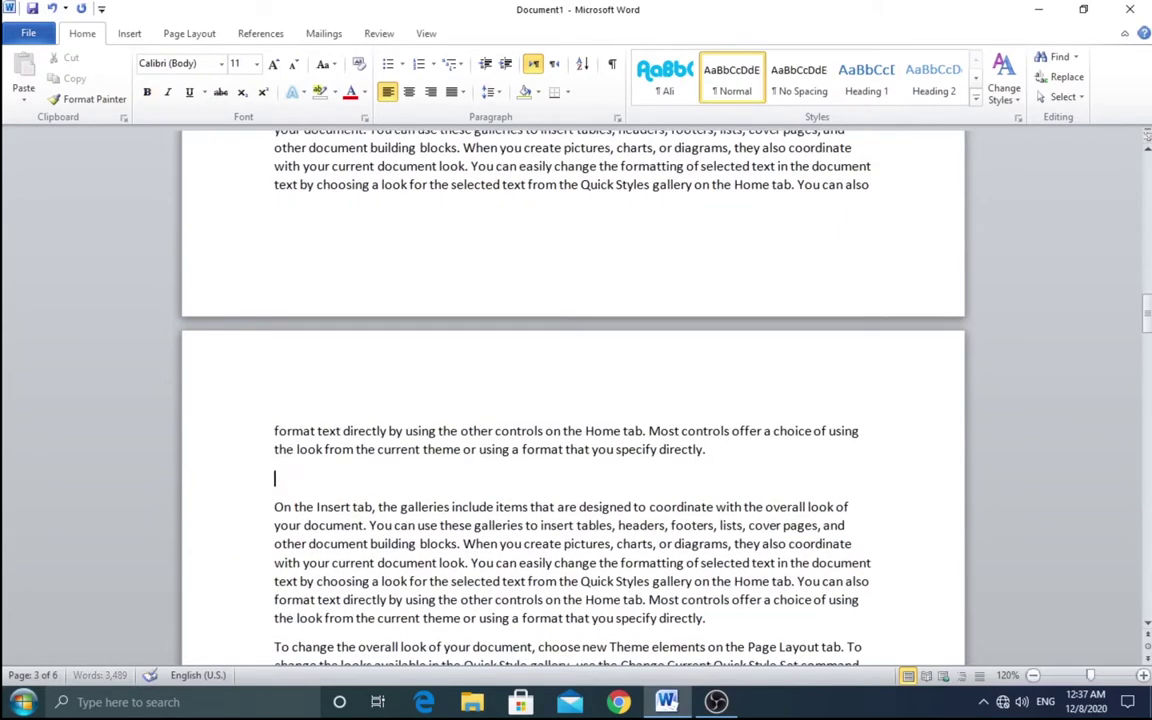
{"action": "type", "text": "Lesson"}
{"action": "type", "text": " 2.1"}
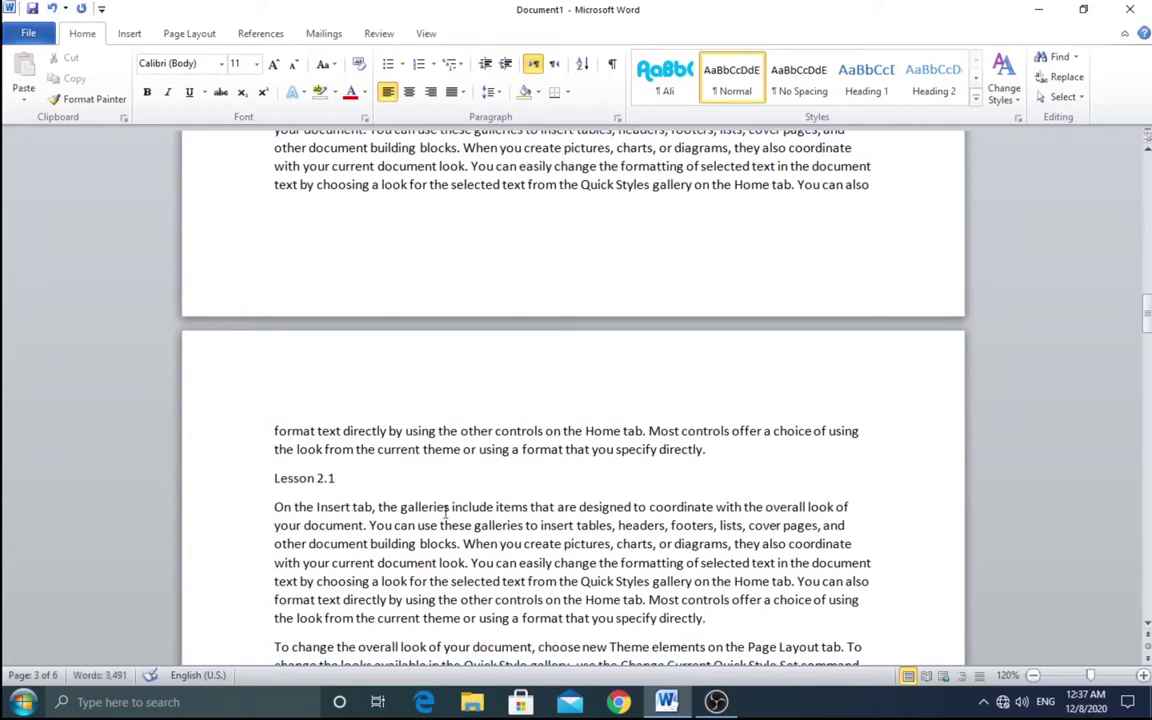
{"action": "left_click_drag", "start_coordinate": [337, 478], "coordinate": [273, 478]}
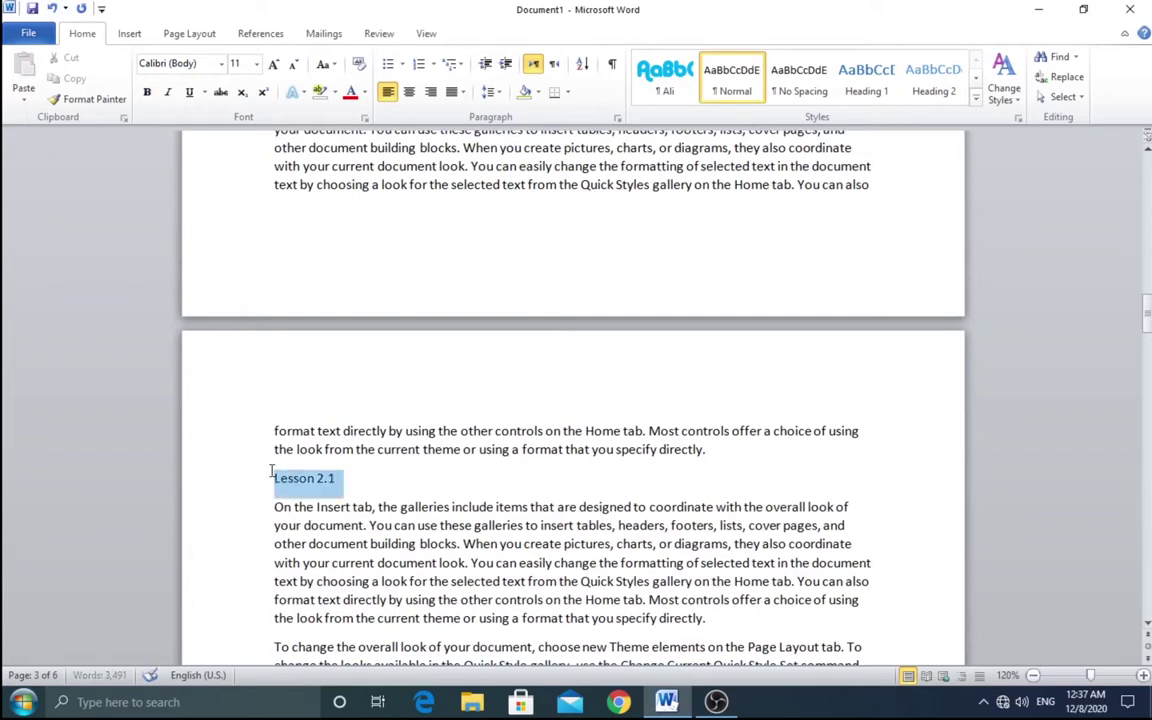
{"action": "left_click", "coordinate": [935, 80]}
{"action": "left_click", "coordinate": [399, 519]}
{"action": "scroll", "coordinate": [461, 525], "scroll_direction": "down", "scroll_amount": 4}
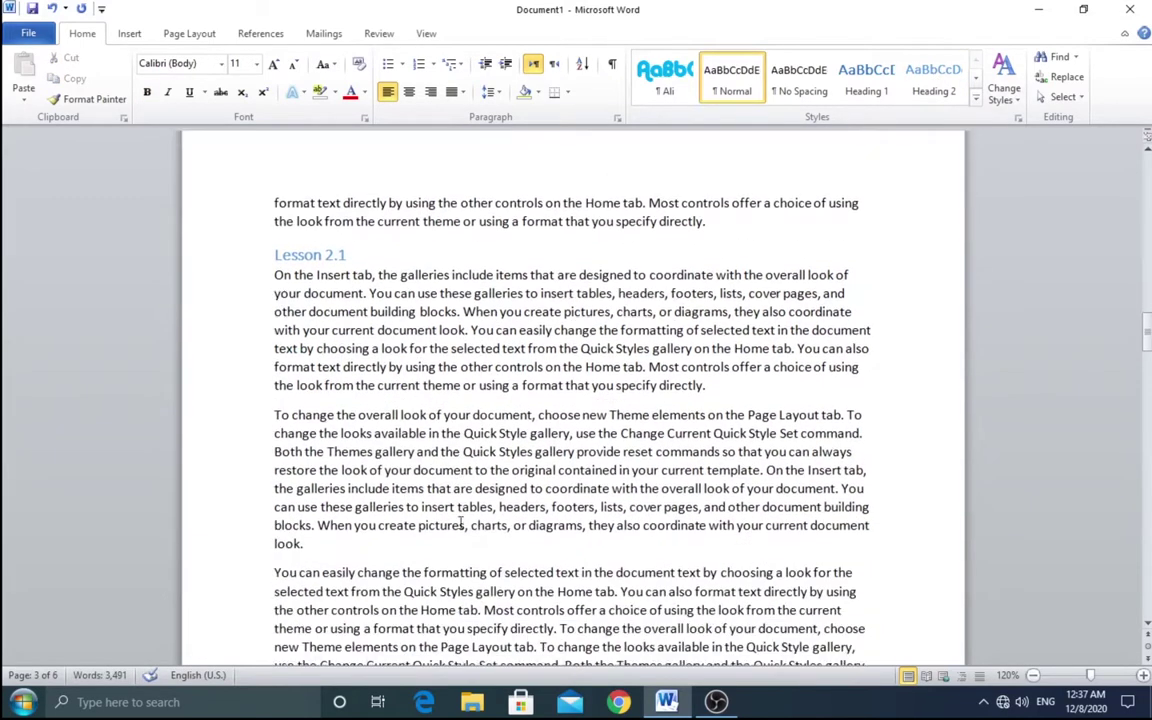
{"action": "scroll", "coordinate": [461, 525], "scroll_direction": "down", "scroll_amount": 1}
Add 'Lesson 2.2' after the paragraph ending 'look.' and style it Heading 2.
{"action": "left_click", "coordinate": [325, 510]}
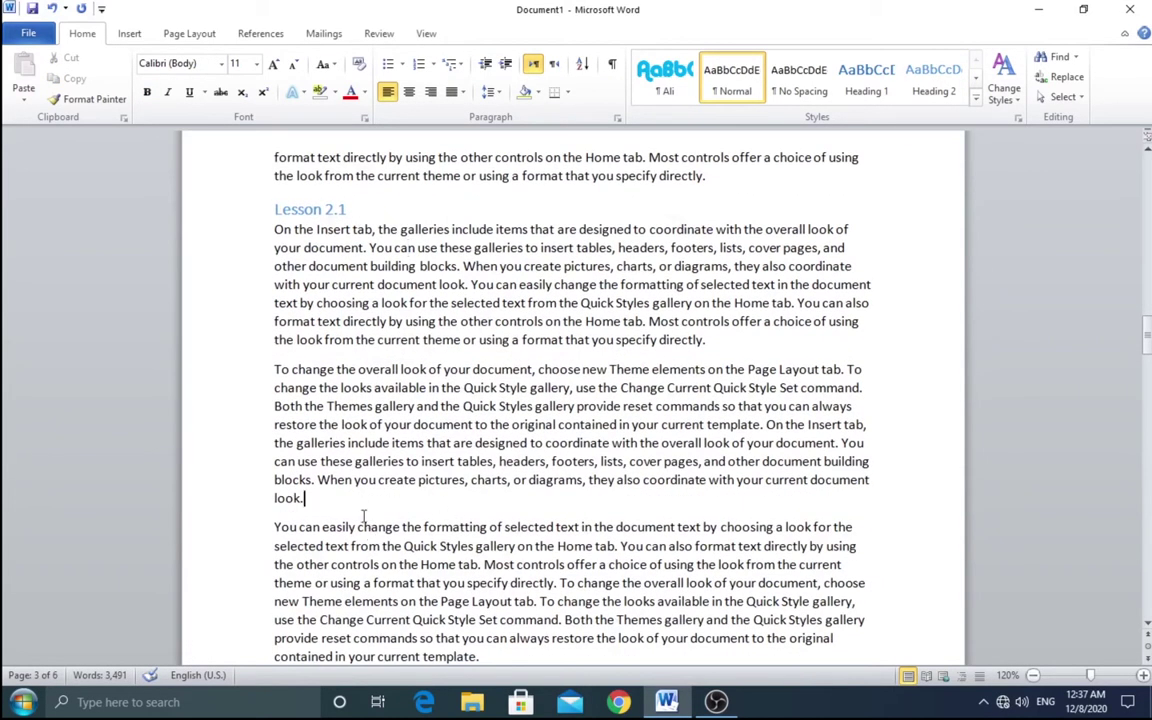
{"action": "key", "text": "Return"}
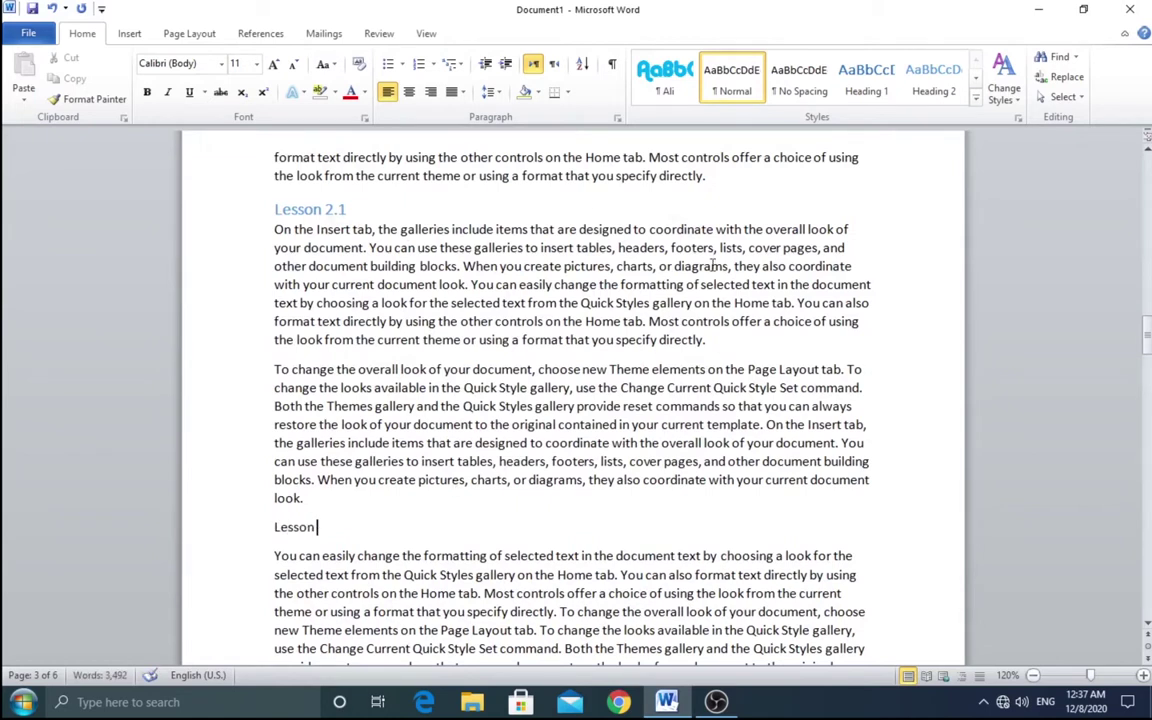
{"action": "type", "text": "2.2"}
{"action": "triple_click", "coordinate": [325, 527]}
{"action": "left_click", "coordinate": [930, 90]}
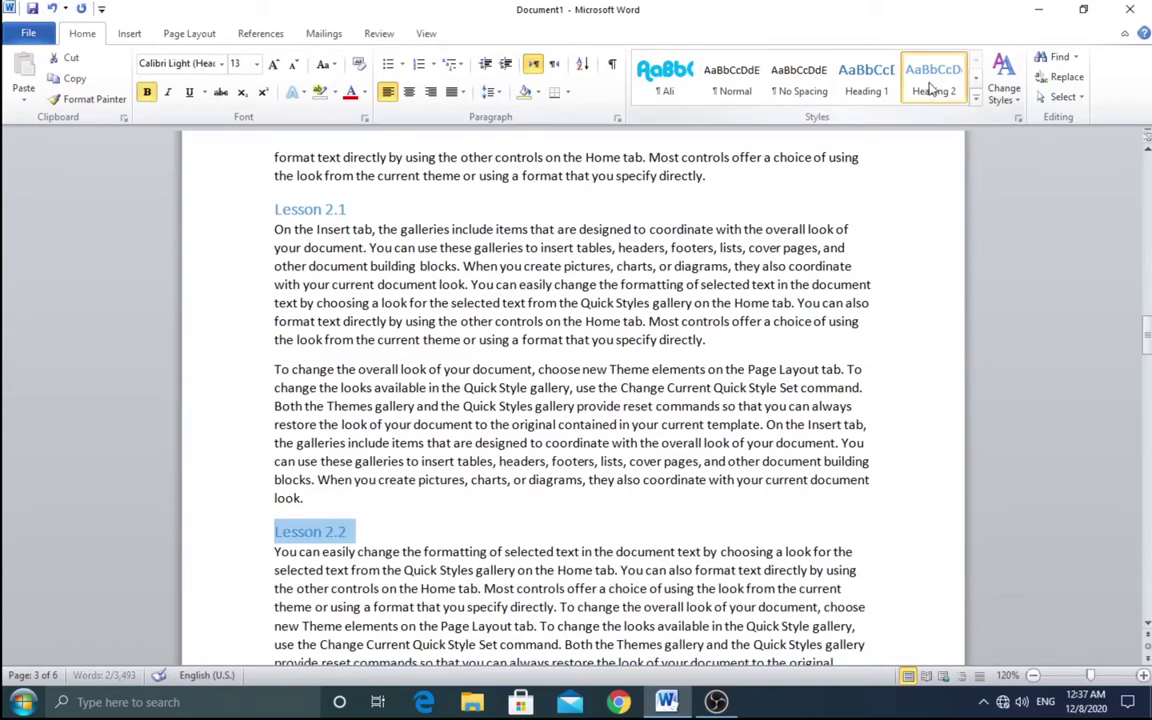
{"action": "left_click", "coordinate": [405, 530]}
{"action": "scroll", "coordinate": [396, 517], "scroll_direction": "down", "scroll_amount": 2}
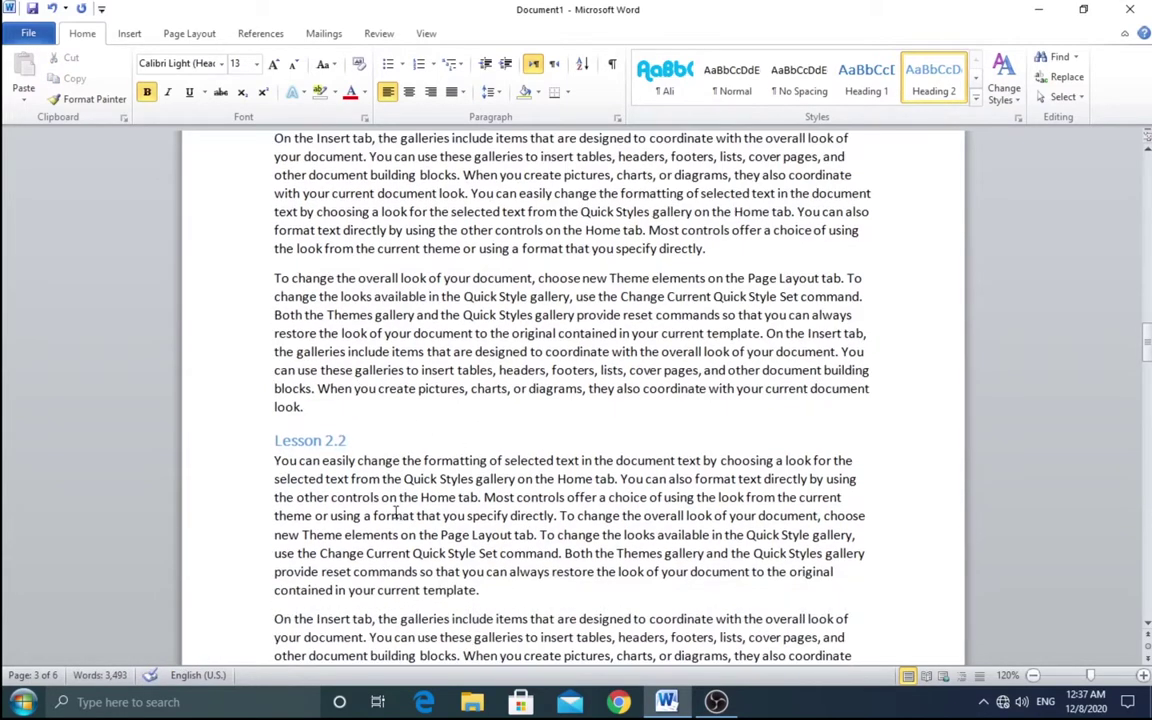
{"action": "scroll", "coordinate": [396, 517], "scroll_direction": "down", "scroll_amount": 2}
{"action": "scroll", "coordinate": [395, 513], "scroll_direction": "down", "scroll_amount": 1}
{"action": "scroll", "coordinate": [395, 512], "scroll_direction": "down", "scroll_amount": 3}
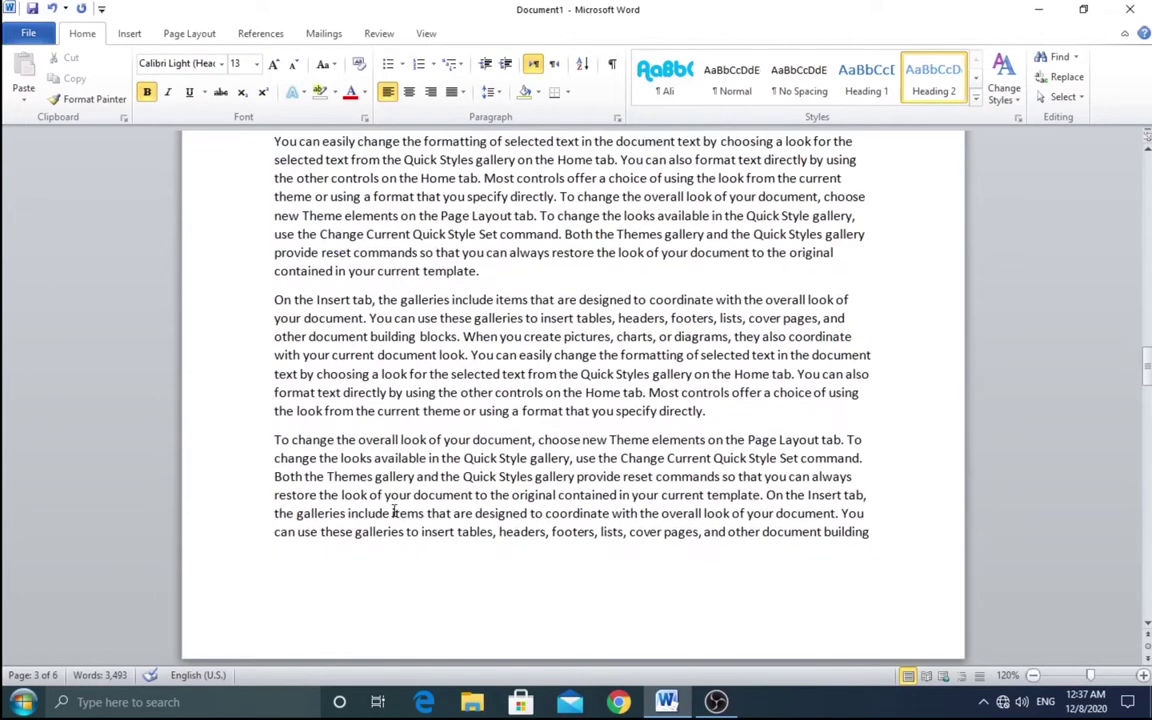
{"action": "scroll", "coordinate": [394, 512], "scroll_direction": "down", "scroll_amount": 3}
{"action": "scroll", "coordinate": [394, 512], "scroll_direction": "down", "scroll_amount": 6}
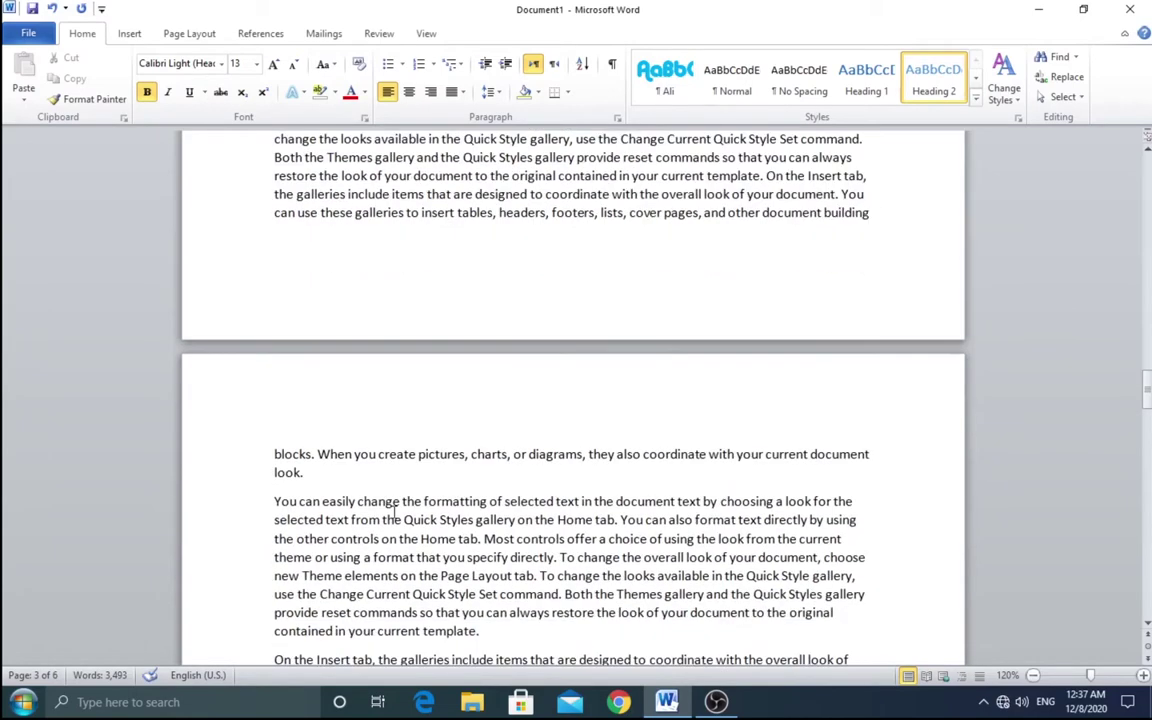
Add 'Lesson 2.3' after the paragraph ending 'template.' as a Heading 2.
{"action": "left_click", "coordinate": [520, 540]}
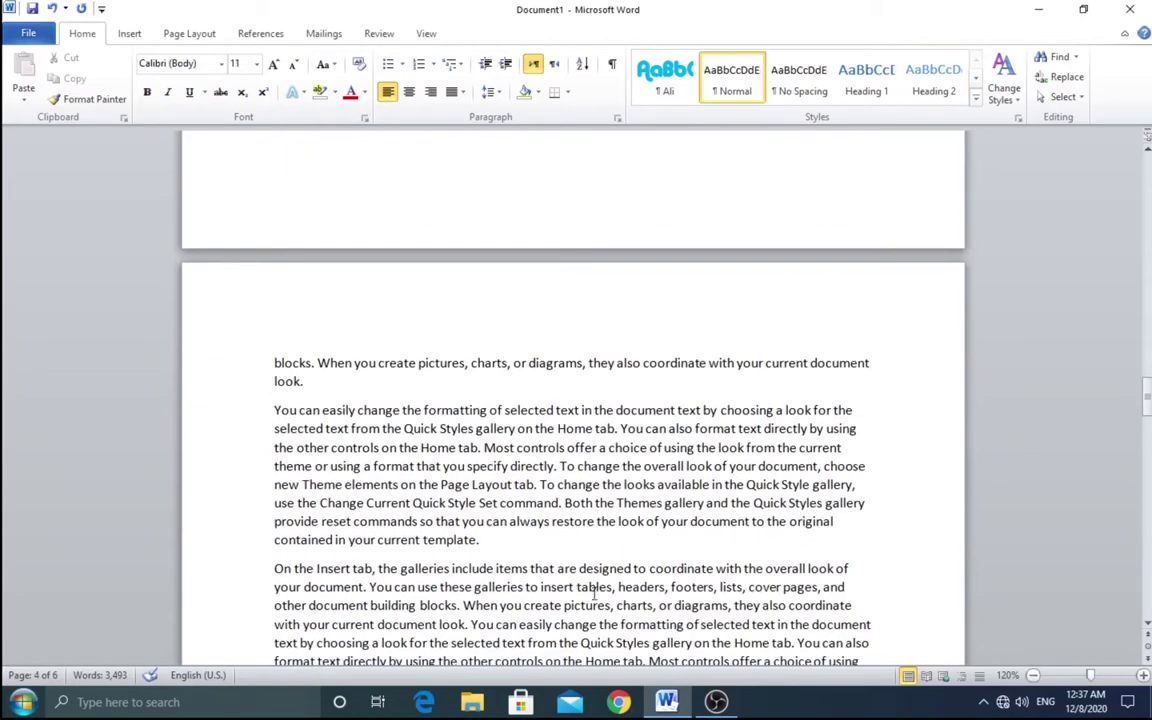
{"action": "key", "text": "Return"}
{"action": "type", "text": "Less"}
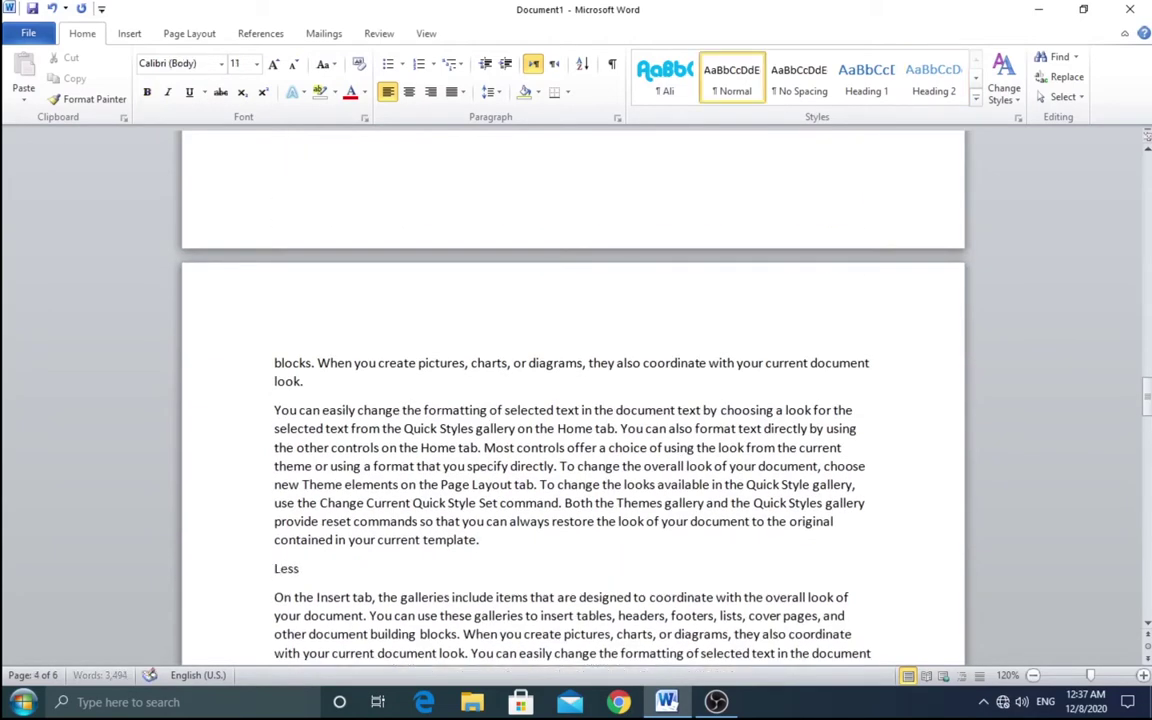
{"action": "type", "text": "on 2."}
{"action": "type", "text": "3"}
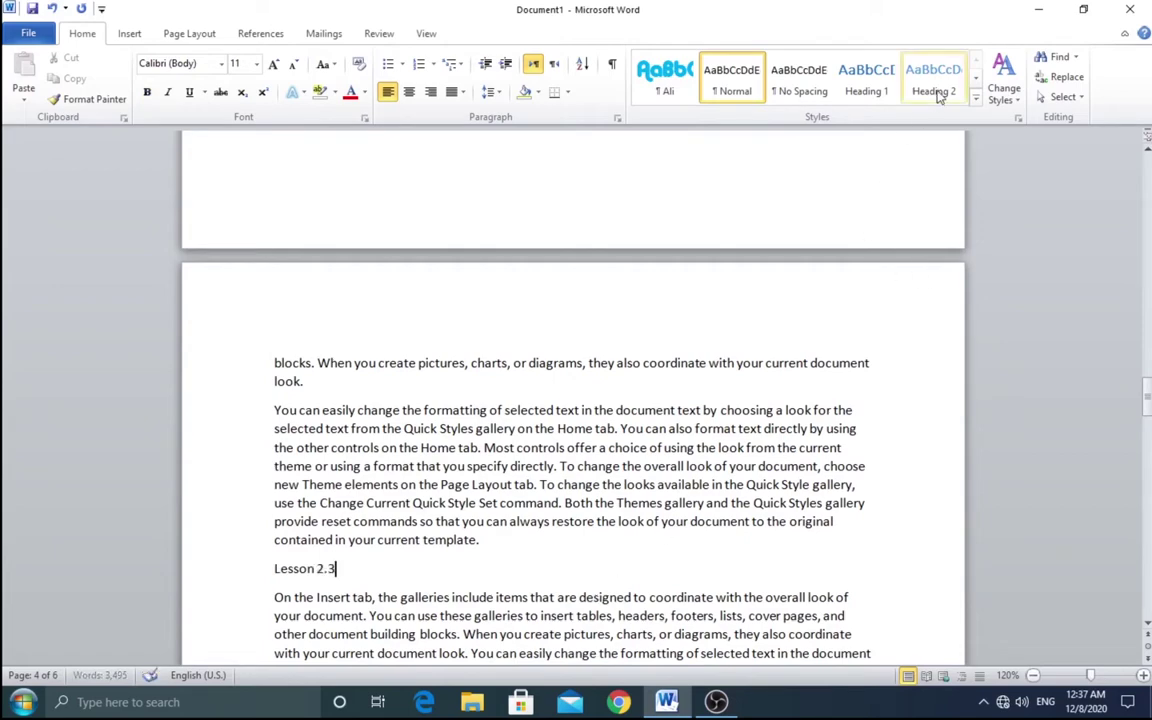
{"action": "left_click", "coordinate": [933, 85]}
{"action": "scroll", "coordinate": [378, 568], "scroll_direction": "down", "scroll_amount": 6}
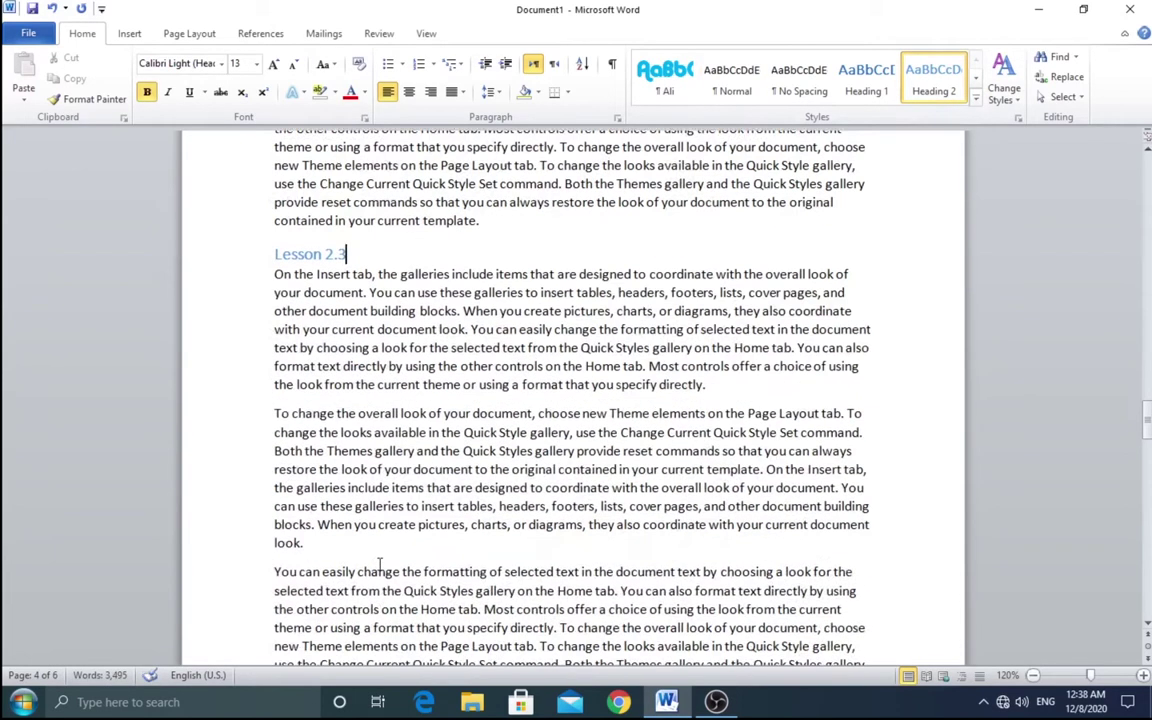
{"action": "scroll", "coordinate": [380, 560], "scroll_direction": "down", "scroll_amount": 5}
{"action": "scroll", "coordinate": [740, 468], "scroll_direction": "down", "scroll_amount": 5}
{"action": "scroll", "coordinate": [786, 457], "scroll_direction": "down", "scroll_amount": 1}
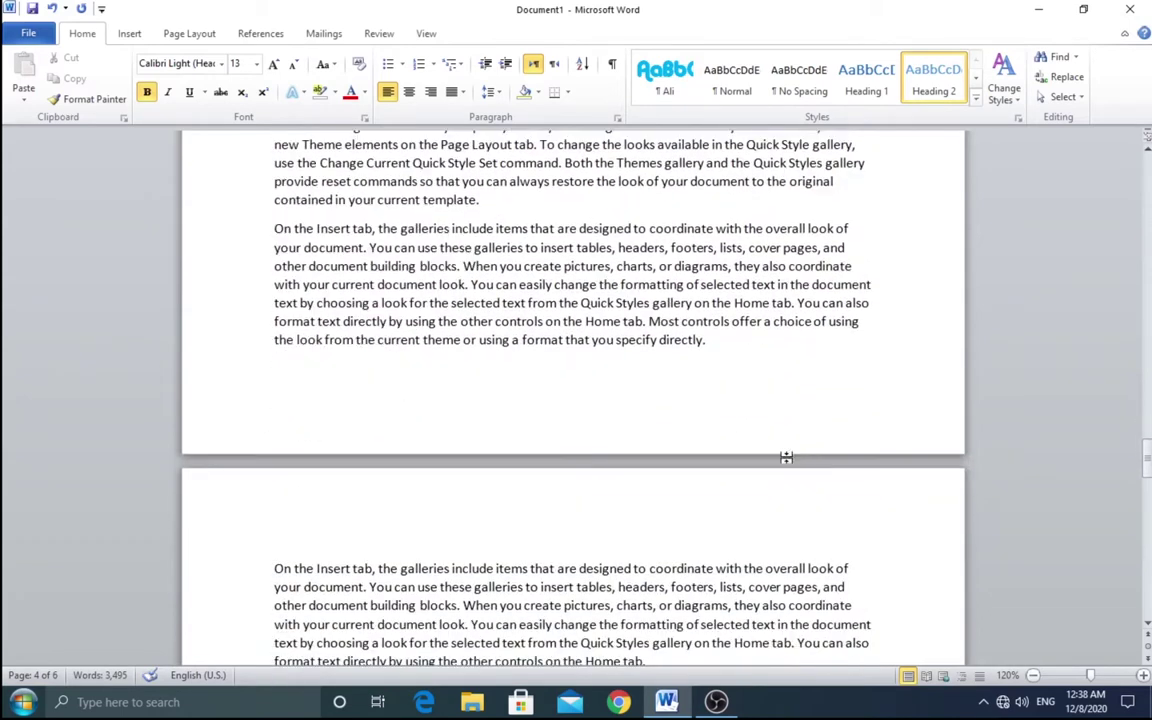
Add a 'Lesson three' heading after the paragraph ending 'directly.' in Heading 1 style.
{"action": "left_click", "coordinate": [733, 350]}
{"action": "key", "text": "Return"}
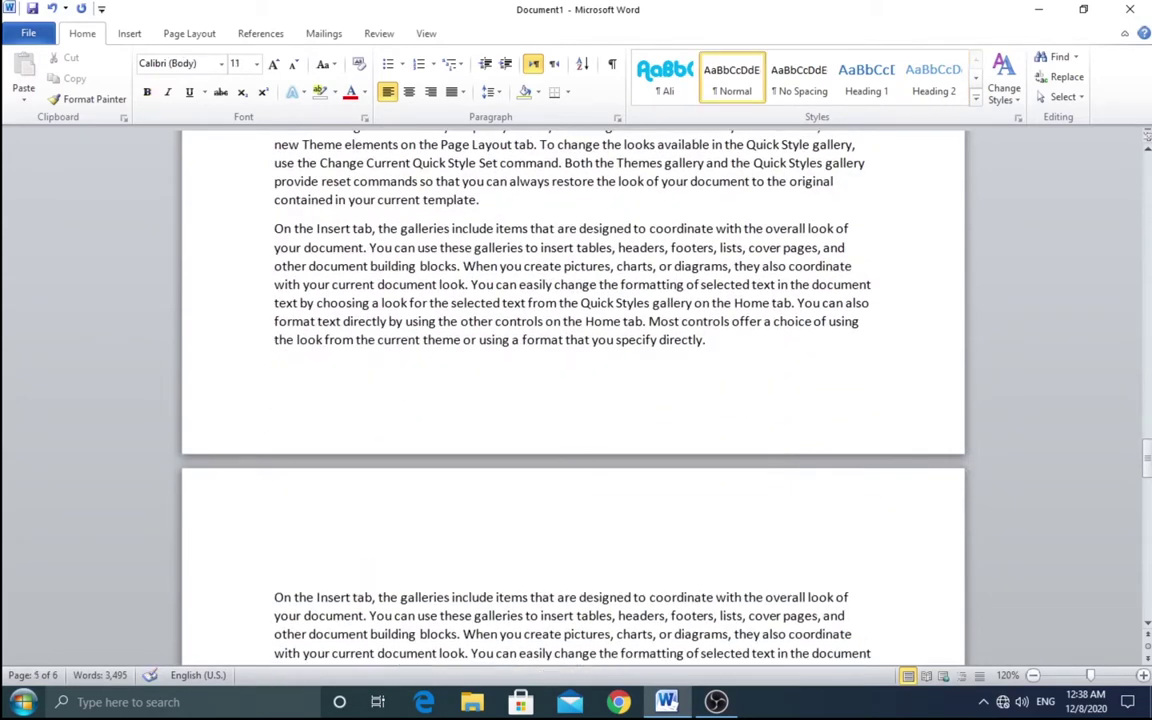
{"action": "type", "text": "Le"}
{"action": "key", "text": "BackSpace"}
{"action": "key", "text": "BackSpace"}
{"action": "type", "text": "on"}
{"action": "type", "text": " threee"}
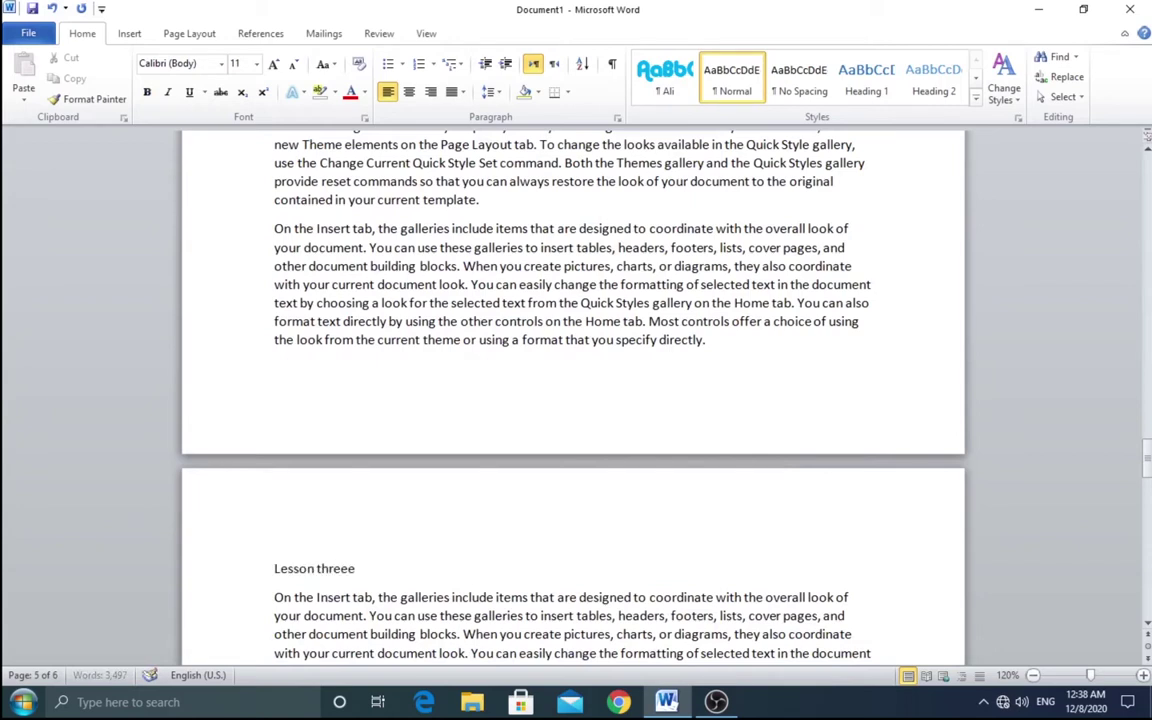
{"action": "key", "text": "BackSpace"}
{"action": "triple_click", "coordinate": [297, 568]}
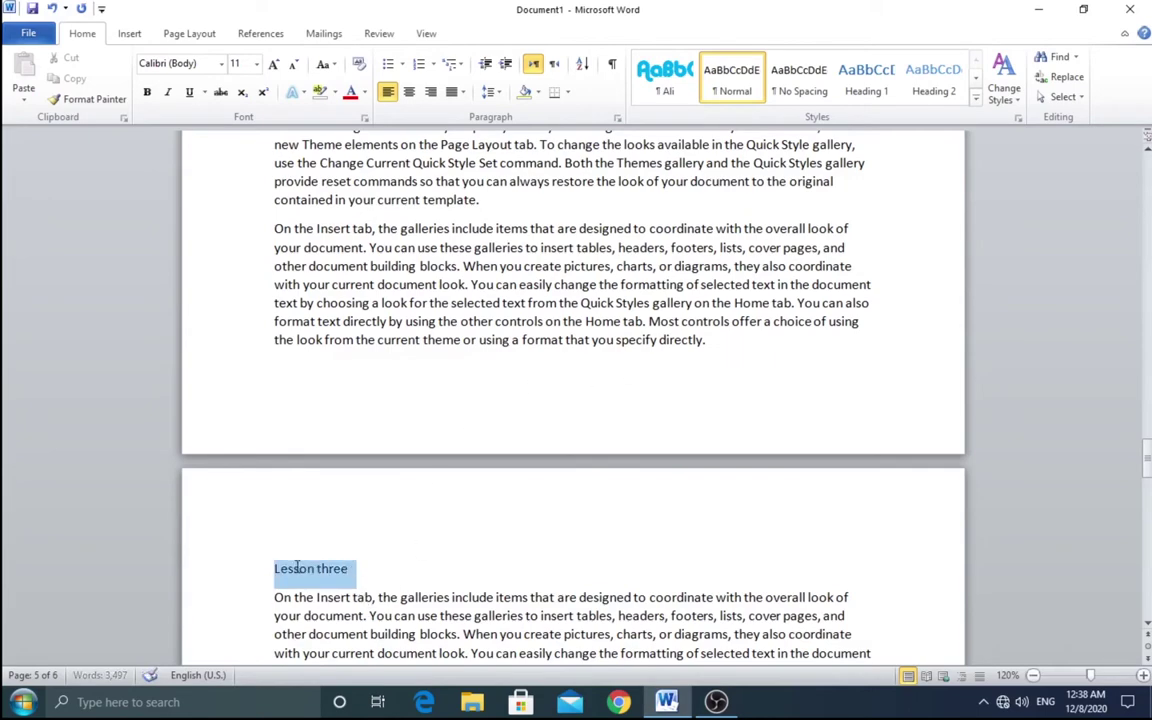
{"action": "left_click", "coordinate": [862, 100]}
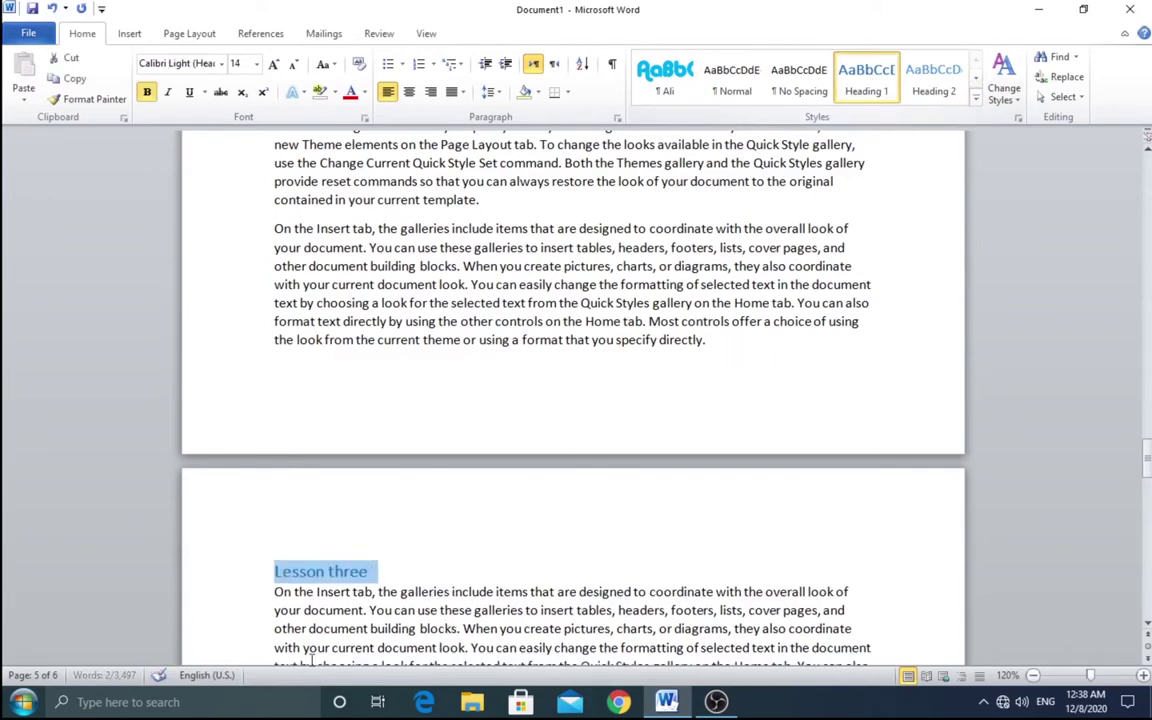
{"action": "left_click", "coordinate": [309, 568]}
{"action": "scroll", "coordinate": [350, 570], "scroll_direction": "down", "scroll_amount": 5}
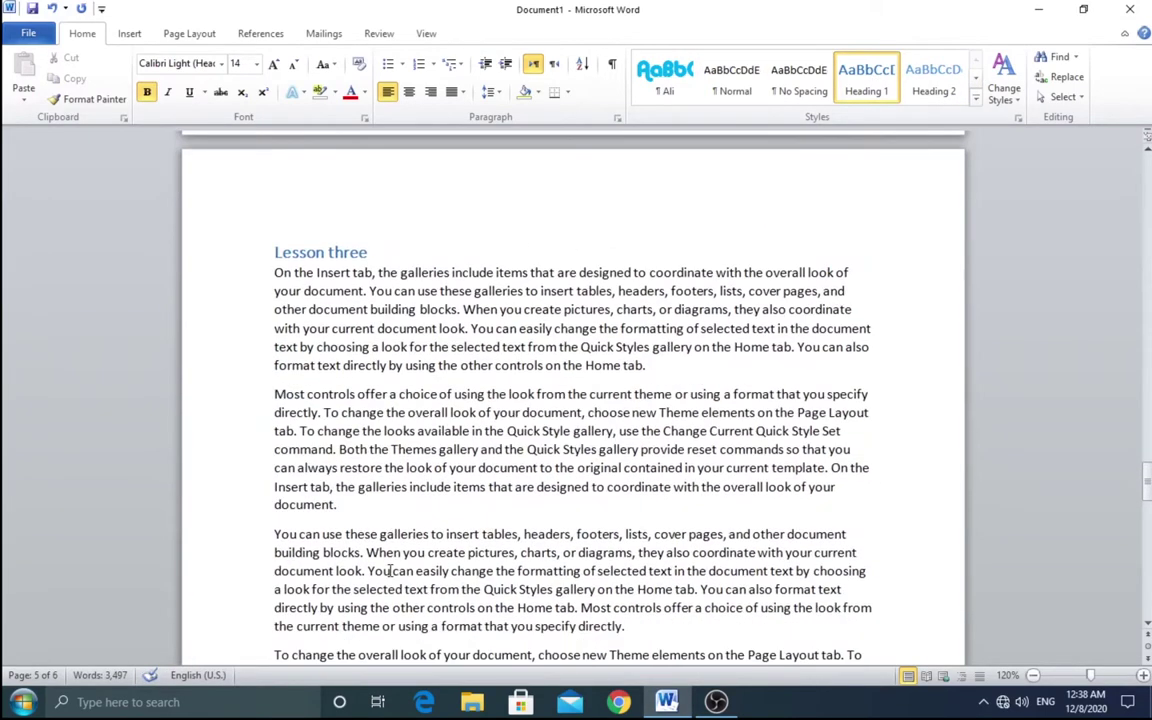
{"action": "scroll", "coordinate": [389, 571], "scroll_direction": "down", "scroll_amount": 4}
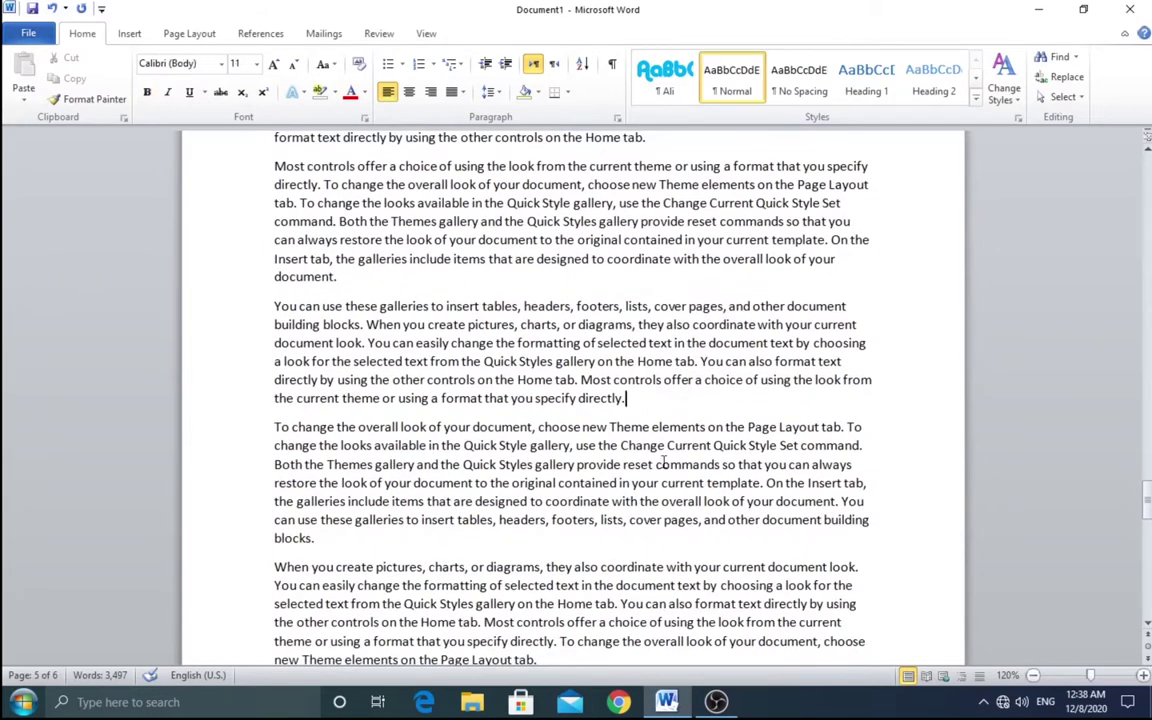
Add a 'Lesson 3.1' subheading below it in Heading 2 style.
{"action": "key", "text": "Return"}
{"action": "type", "text": "Le"}
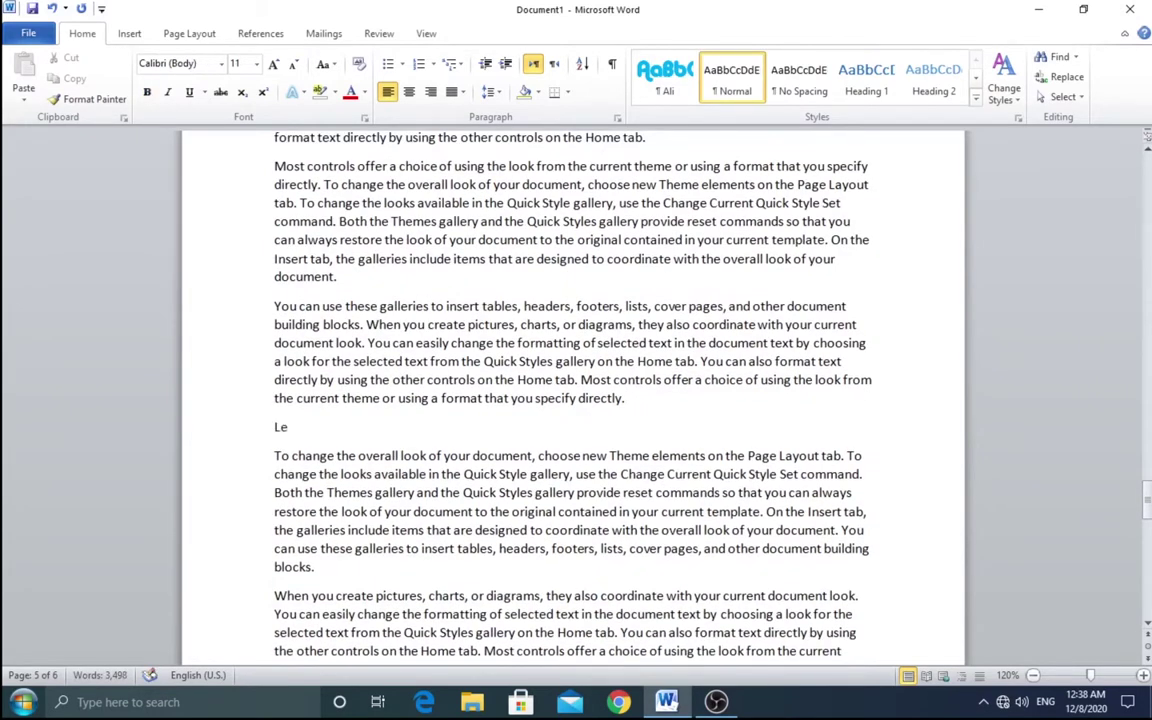
{"action": "type", "text": "sson 3."}
{"action": "type", "text": "1"}
{"action": "left_click_drag", "start_coordinate": [339, 426], "coordinate": [274, 427]}
{"action": "left_click", "coordinate": [955, 80]}
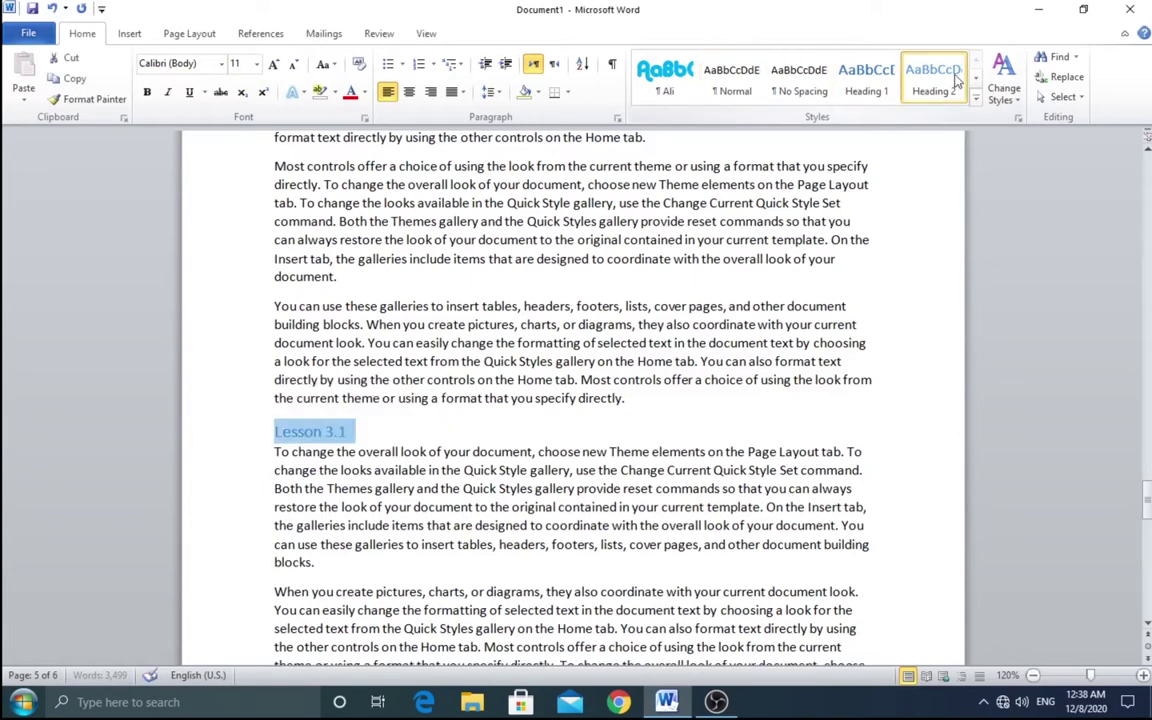
{"action": "scroll", "coordinate": [451, 388], "scroll_direction": "down", "scroll_amount": 2}
{"action": "scroll", "coordinate": [451, 388], "scroll_direction": "down", "scroll_amount": 3}
{"action": "scroll", "coordinate": [451, 388], "scroll_direction": "down", "scroll_amount": 3}
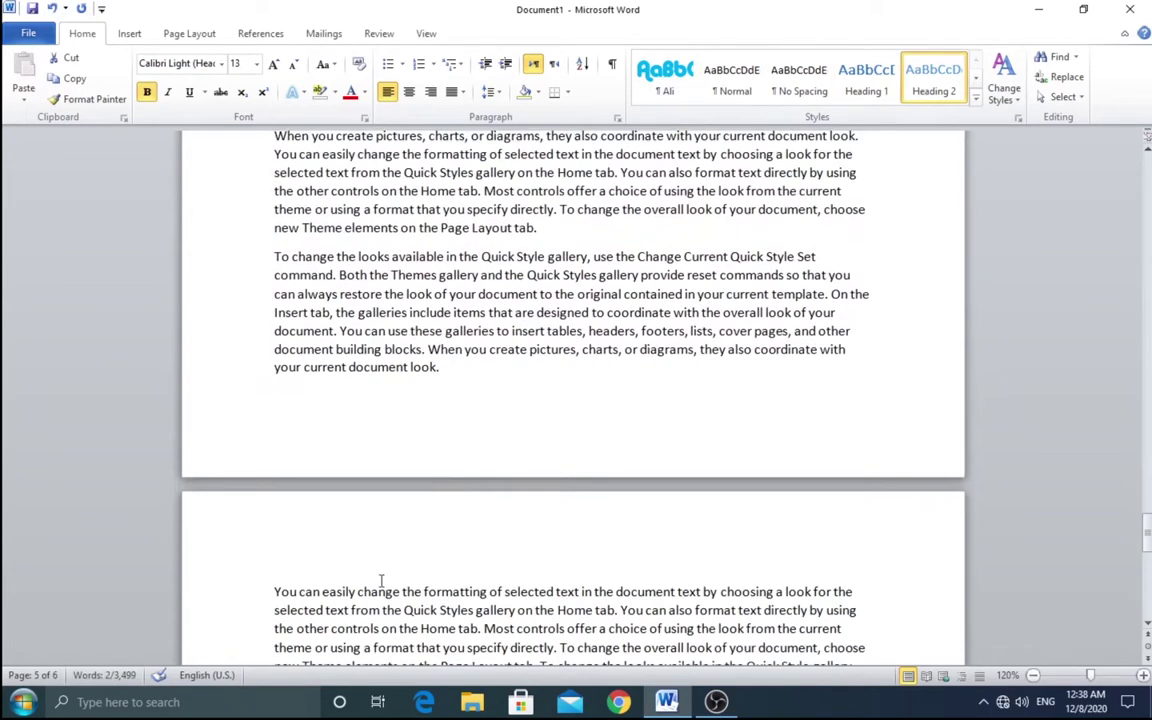
{"action": "scroll", "coordinate": [381, 581], "scroll_direction": "down", "scroll_amount": 2}
{"action": "scroll", "coordinate": [481, 553], "scroll_direction": "down", "scroll_amount": 2}
Add 'Lesson 3.2' after the paragraph ending 'Set command.' as a Heading 2.
{"action": "left_click", "coordinate": [570, 502]}
{"action": "key", "text": "Return"}
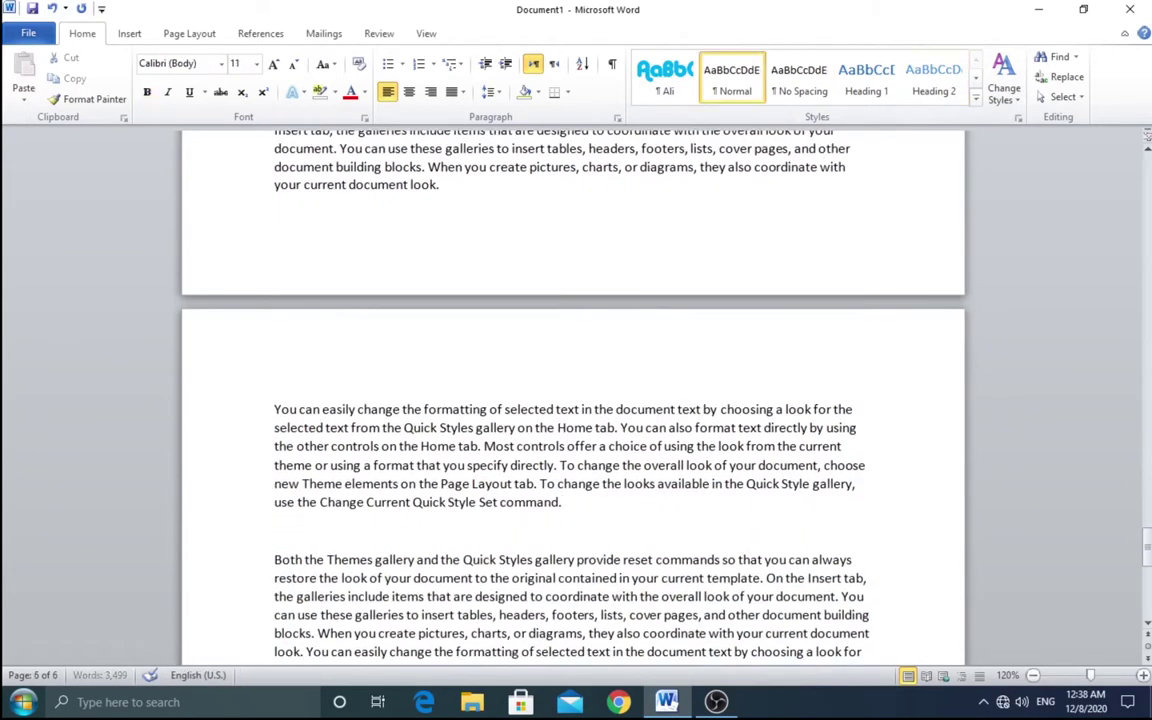
{"action": "type", "text": "L"}
{"action": "key", "text": "BackSpace"}
{"action": "type", "text": "son "}
{"action": "type", "text": "3."}
{"action": "type", "text": "2"}
{"action": "left_click", "coordinate": [237, 532]}
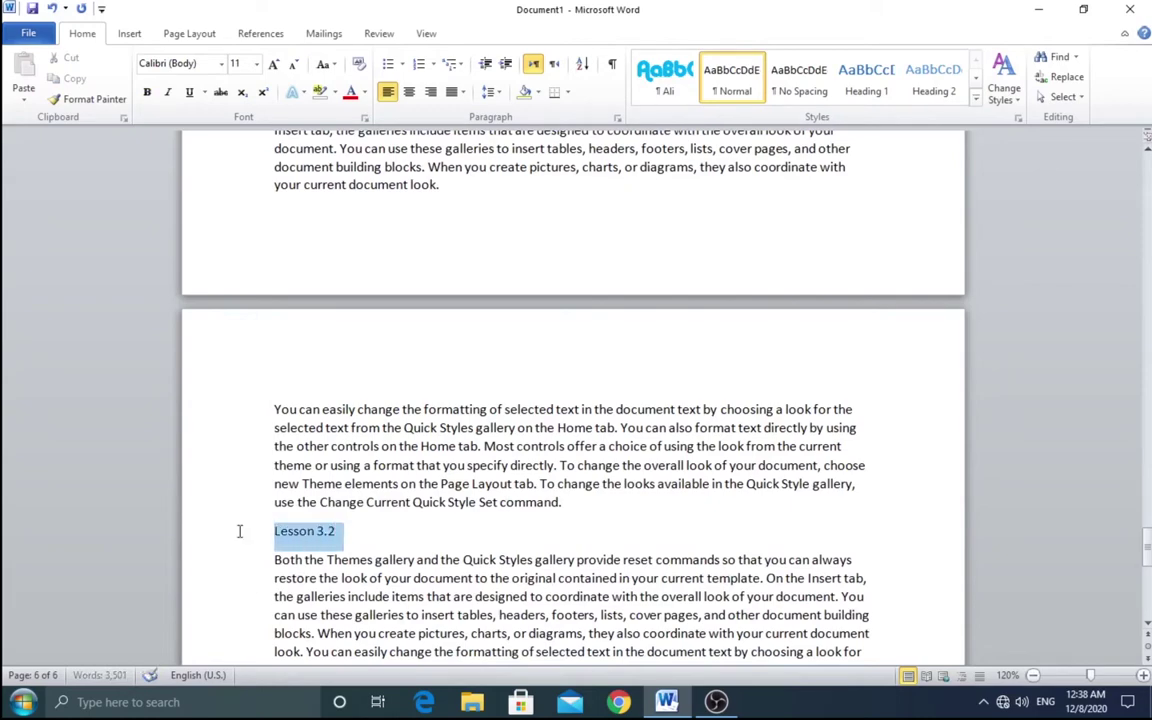
{"action": "left_click", "coordinate": [933, 80]}
{"action": "scroll", "coordinate": [658, 324], "scroll_direction": "down", "scroll_amount": 3}
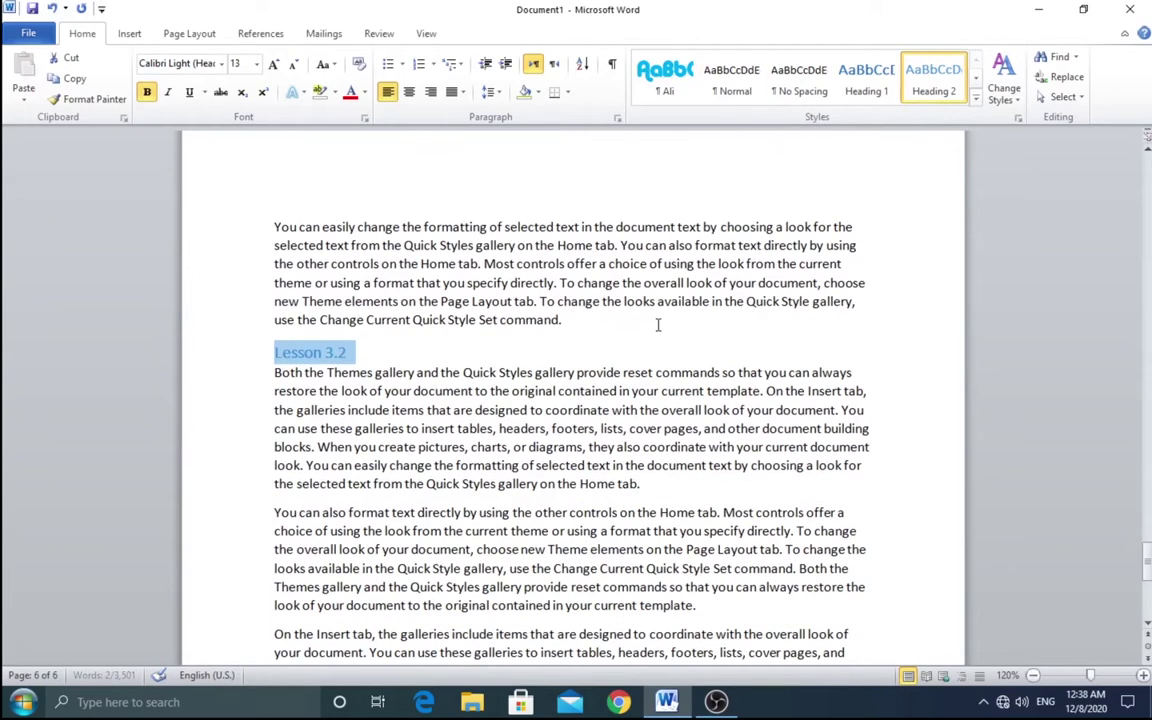
{"action": "scroll", "coordinate": [590, 330], "scroll_direction": "down", "scroll_amount": 3}
{"action": "scroll", "coordinate": [659, 383], "scroll_direction": "down", "scroll_amount": 4}
Generate five sample paragraphs at the document end with =rand(5,5).
{"action": "left_click", "coordinate": [665, 317]}
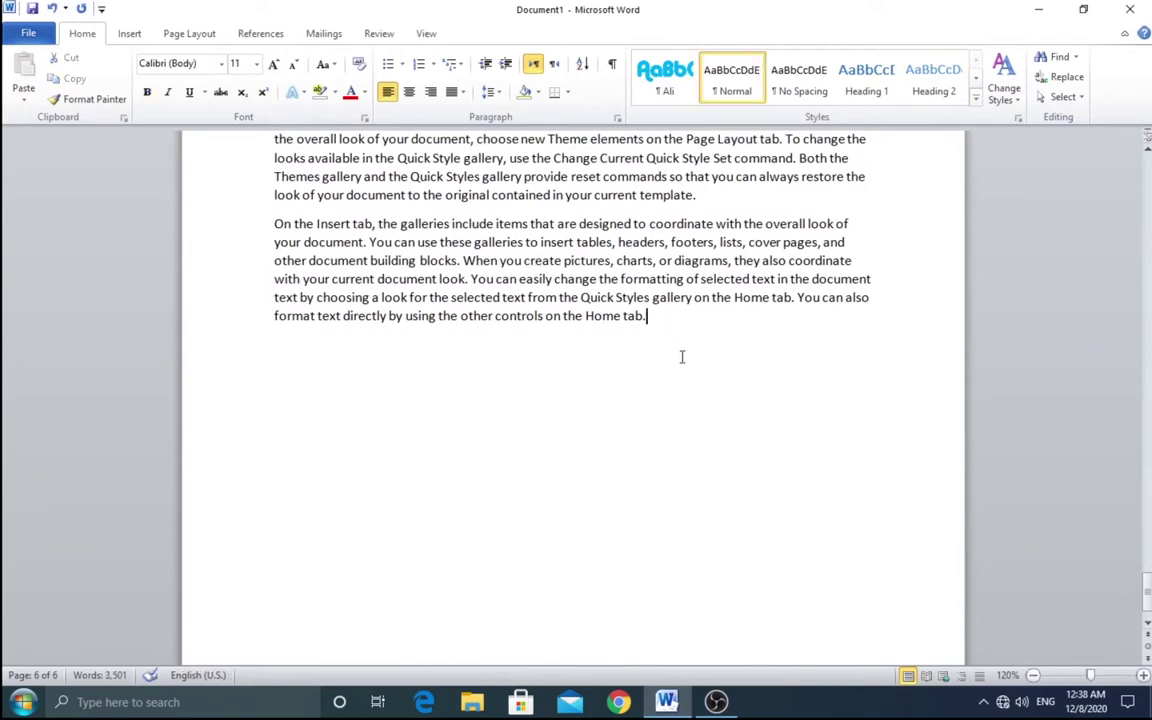
{"action": "type", "text": "="}
{"action": "type", "text": "rand"}
{"action": "type", "text": "("}
{"action": "type", "text": "5,5"}
{"action": "type", "text": ")"}
{"action": "key", "text": "Return"}
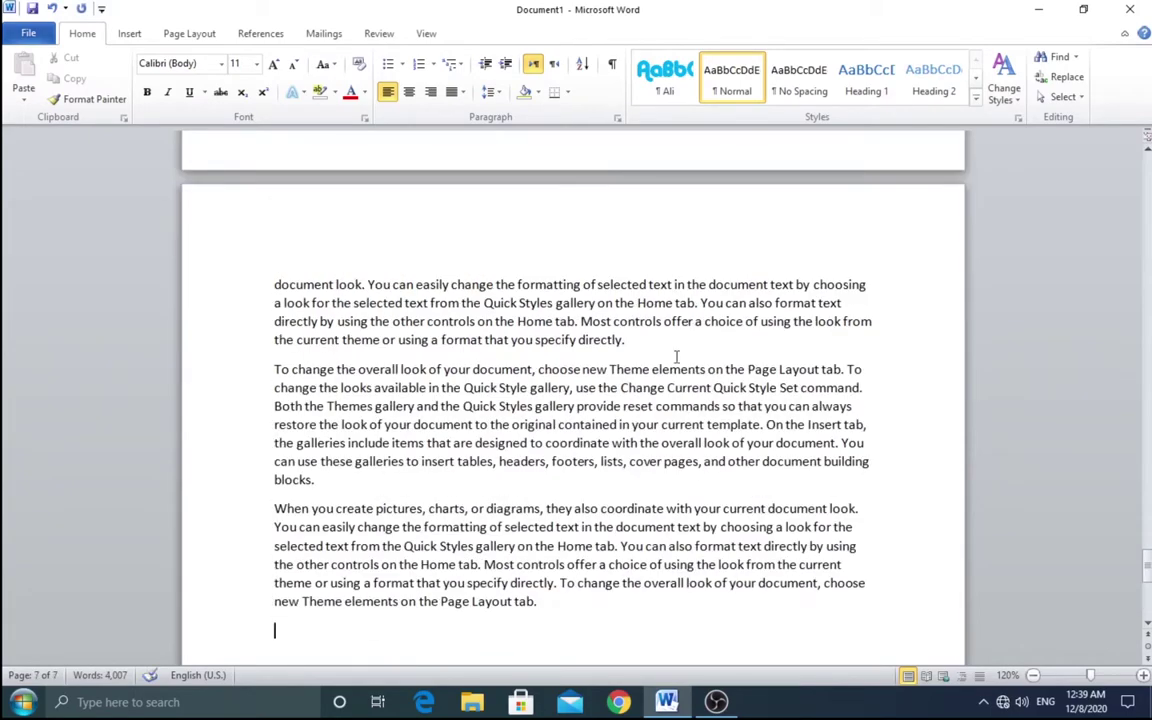
{"action": "scroll", "coordinate": [493, 354], "scroll_direction": "up", "scroll_amount": 5}
{"action": "scroll", "coordinate": [496, 360], "scroll_direction": "up", "scroll_amount": 5}
{"action": "scroll", "coordinate": [500, 366], "scroll_direction": "up", "scroll_amount": 5}
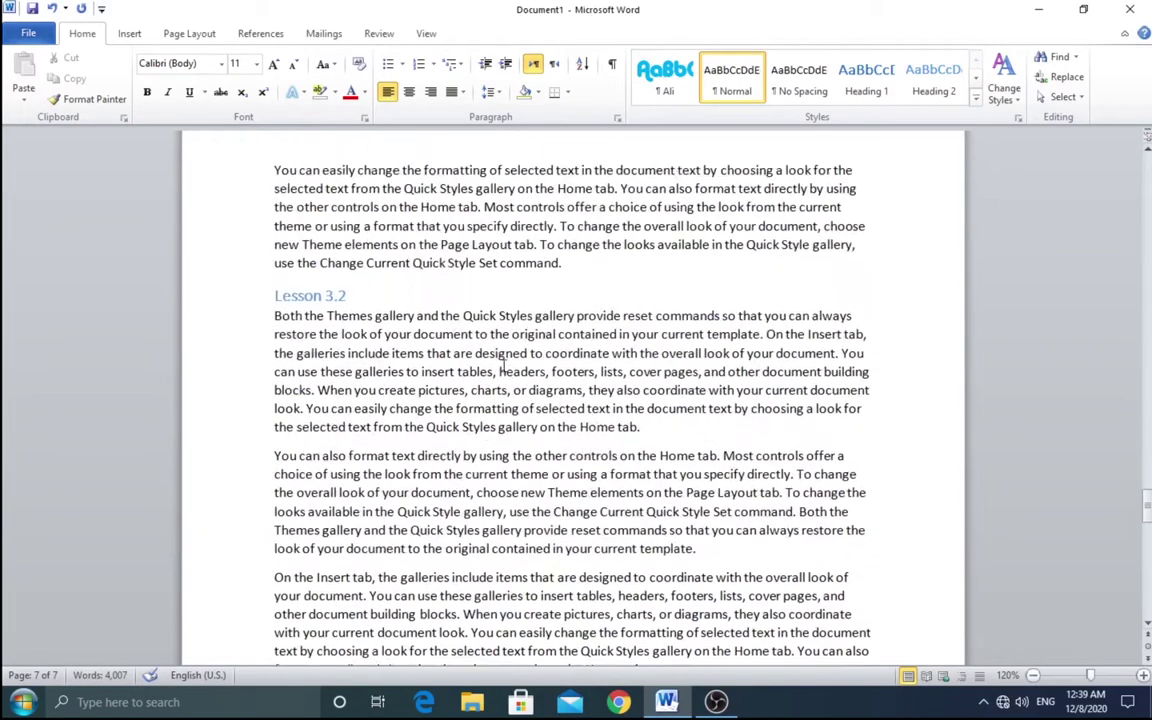
{"action": "scroll", "coordinate": [503, 368], "scroll_direction": "up", "scroll_amount": 1}
{"action": "scroll", "coordinate": [503, 368], "scroll_direction": "down", "scroll_amount": 3}
{"action": "scroll", "coordinate": [505, 370], "scroll_direction": "down", "scroll_amount": 4}
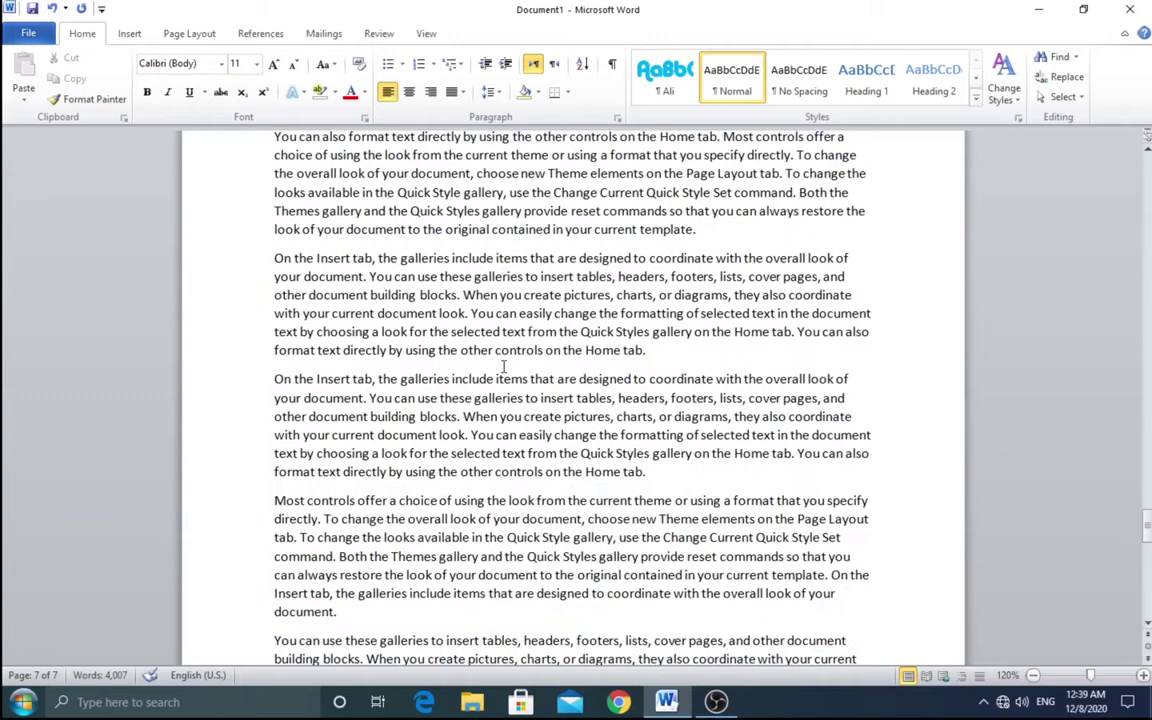
Add a 'Lesson 3.3' heading before 'Most controls offer' in Heading 2 style.
{"action": "left_click", "coordinate": [647, 473]}
{"action": "key", "text": "Return"}
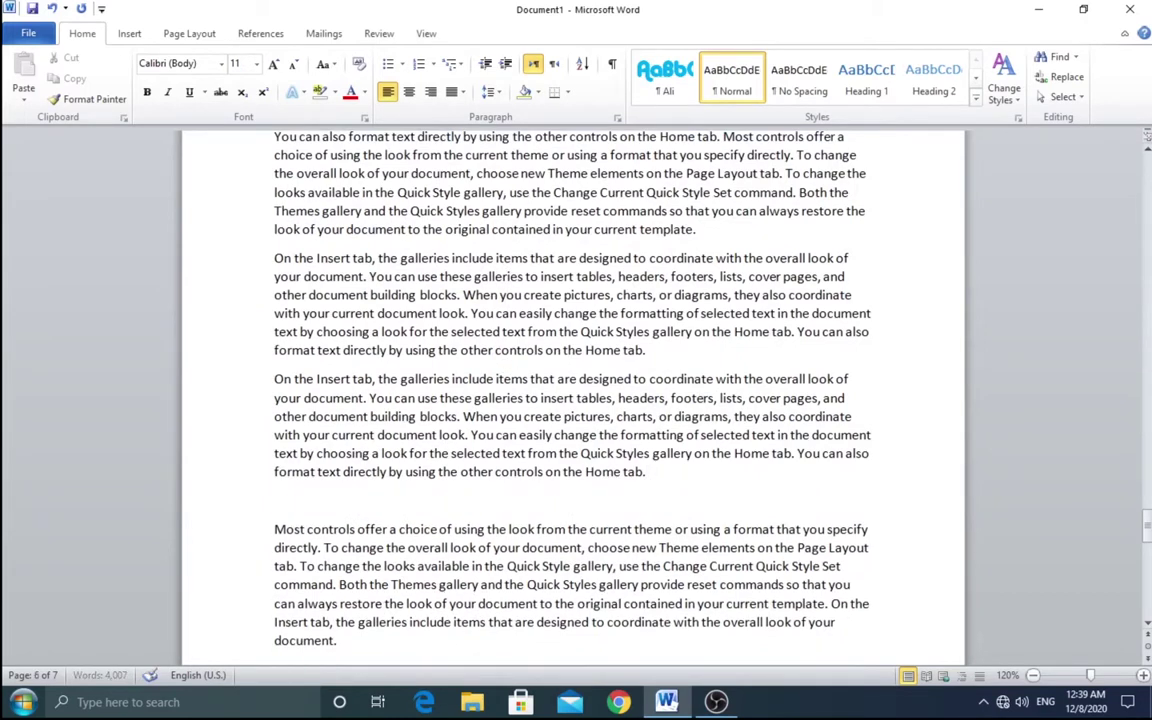
{"action": "type", "text": "Lesson"}
{"action": "type", "text": " 3.3"}
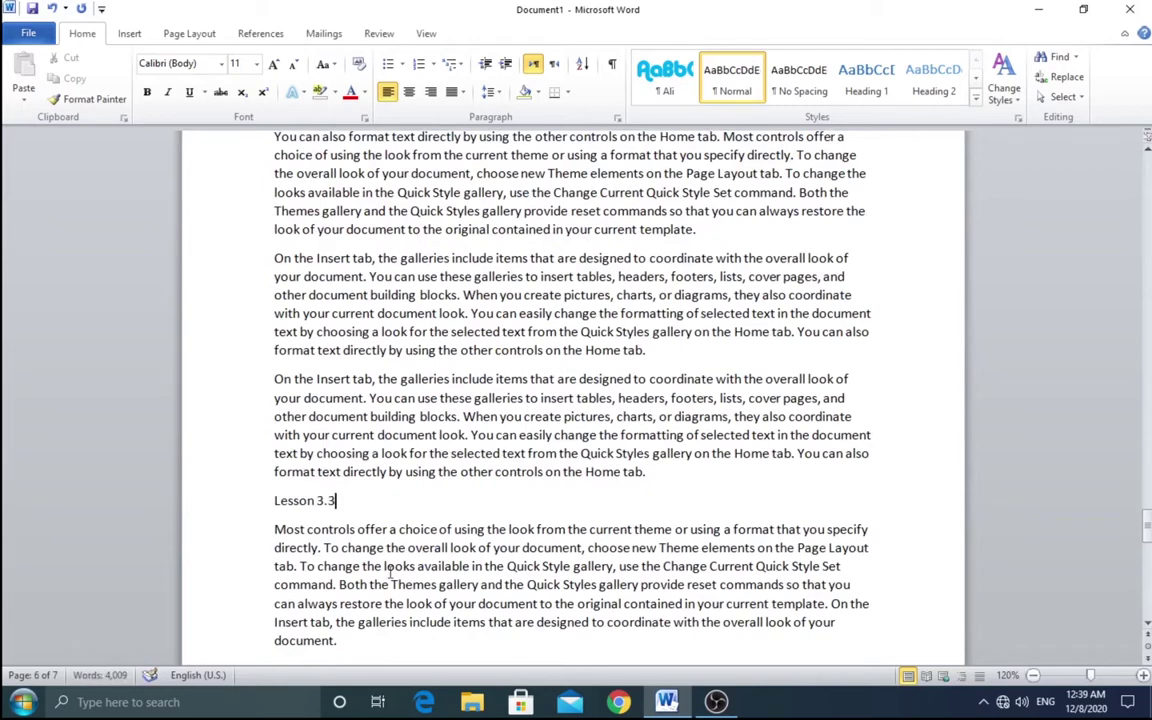
{"action": "left_click_drag", "start_coordinate": [340, 501], "coordinate": [274, 501]}
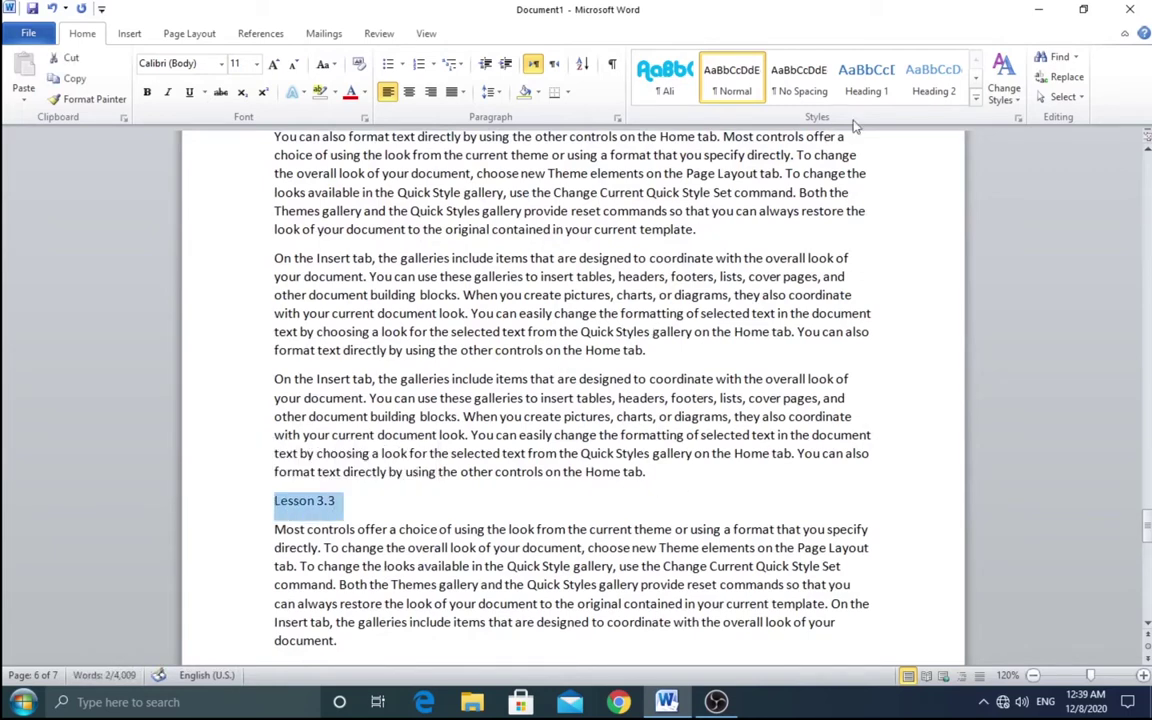
{"action": "left_click", "coordinate": [933, 78]}
{"action": "left_click", "coordinate": [380, 508]}
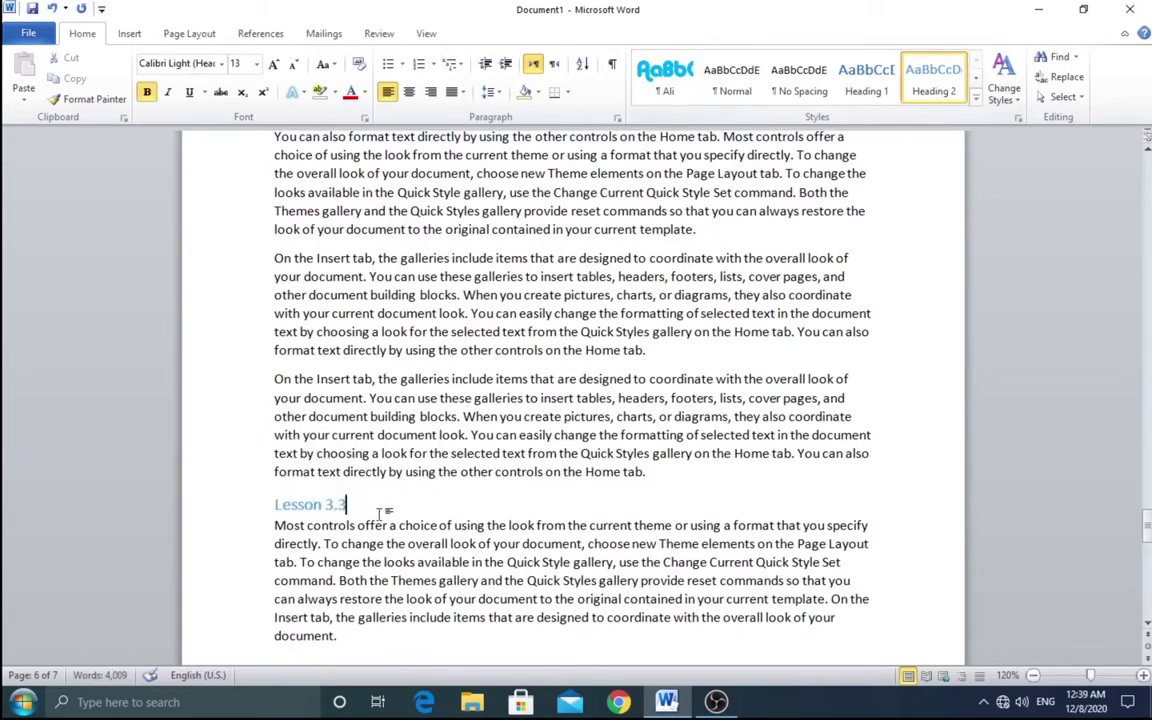
{"action": "scroll", "coordinate": [375, 455], "scroll_direction": "up", "scroll_amount": 1}
{"action": "scroll", "coordinate": [378, 450], "scroll_direction": "up", "scroll_amount": 5}
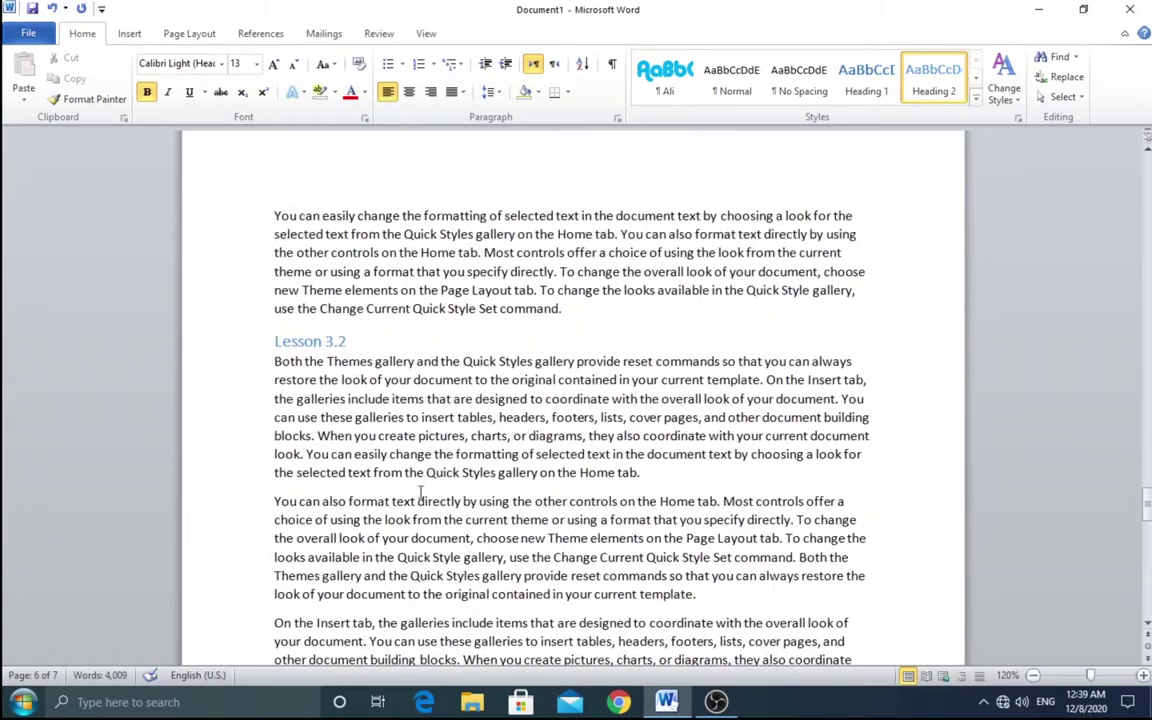
{"action": "scroll", "coordinate": [420, 490], "scroll_direction": "up", "scroll_amount": 3}
{"action": "scroll", "coordinate": [420, 490], "scroll_direction": "up", "scroll_amount": 1}
{"action": "scroll", "coordinate": [420, 490], "scroll_direction": "up", "scroll_amount": 4}
{"action": "scroll", "coordinate": [418, 490], "scroll_direction": "up", "scroll_amount": 5}
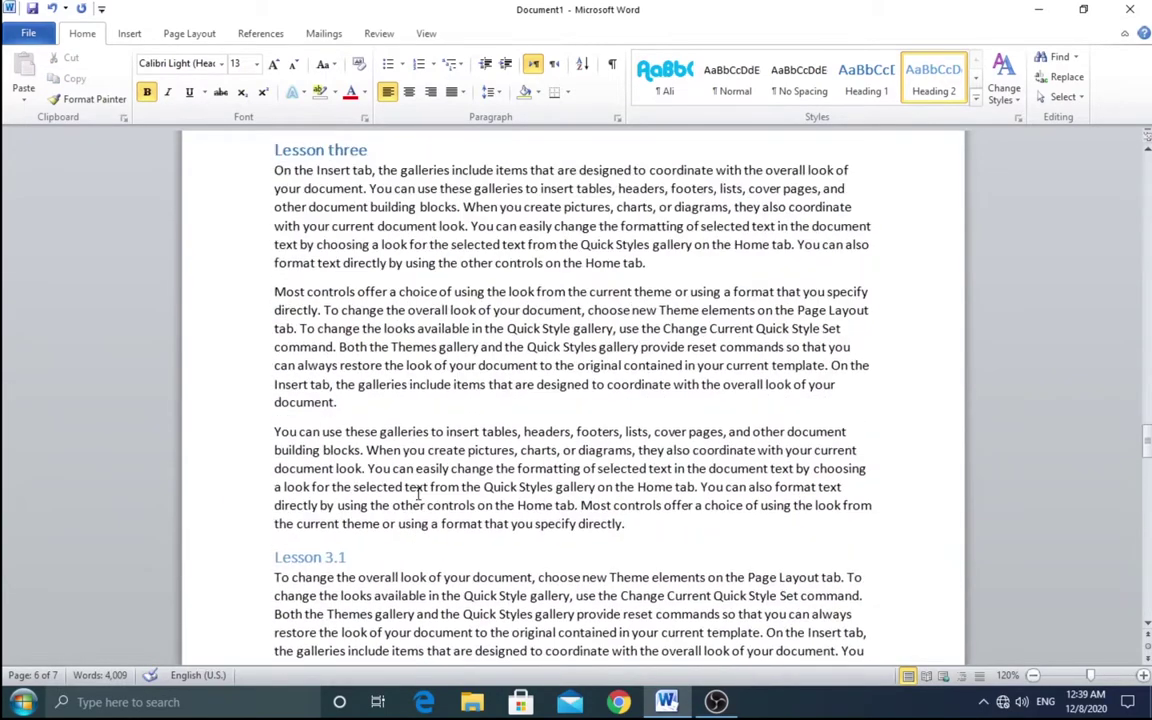
{"action": "scroll", "coordinate": [418, 490], "scroll_direction": "up", "scroll_amount": 4}
{"action": "scroll", "coordinate": [418, 490], "scroll_direction": "up", "scroll_amount": 4}
{"action": "scroll", "coordinate": [418, 491], "scroll_direction": "up", "scroll_amount": 3}
{"action": "scroll", "coordinate": [418, 492], "scroll_direction": "up", "scroll_amount": 5}
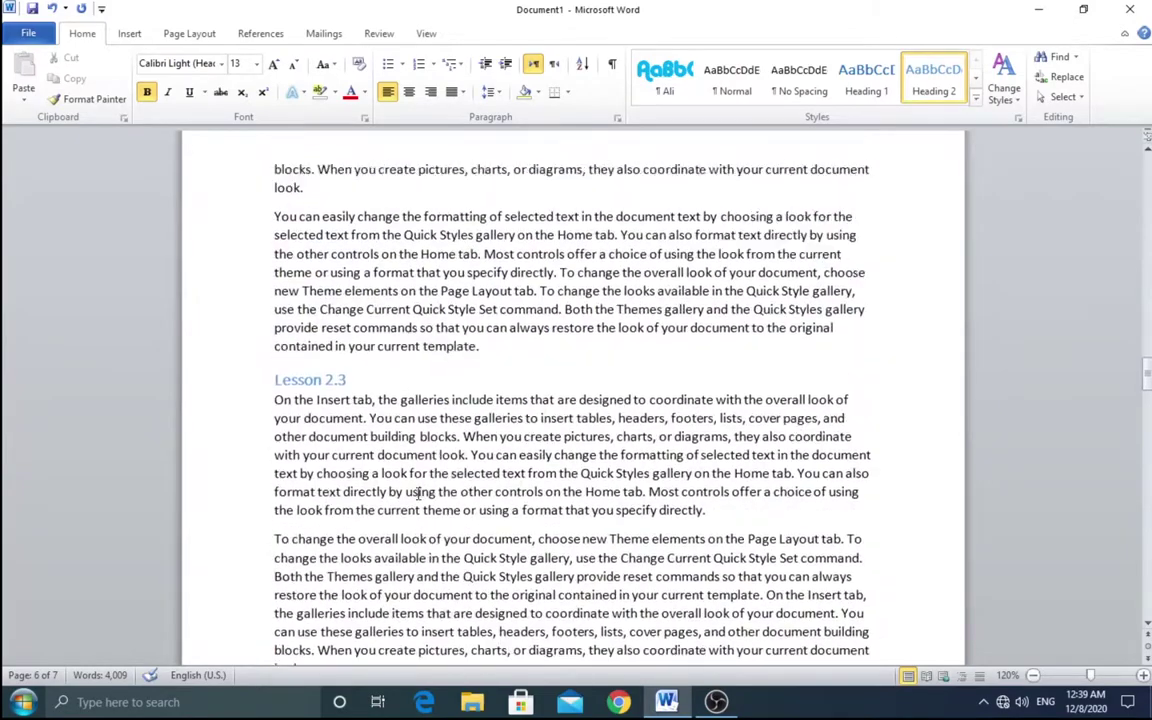
{"action": "scroll", "coordinate": [418, 494], "scroll_direction": "up", "scroll_amount": 5}
{"action": "scroll", "coordinate": [418, 494], "scroll_direction": "up", "scroll_amount": 3}
{"action": "scroll", "coordinate": [418, 494], "scroll_direction": "up", "scroll_amount": 4}
{"action": "scroll", "coordinate": [418, 493], "scroll_direction": "up", "scroll_amount": 5}
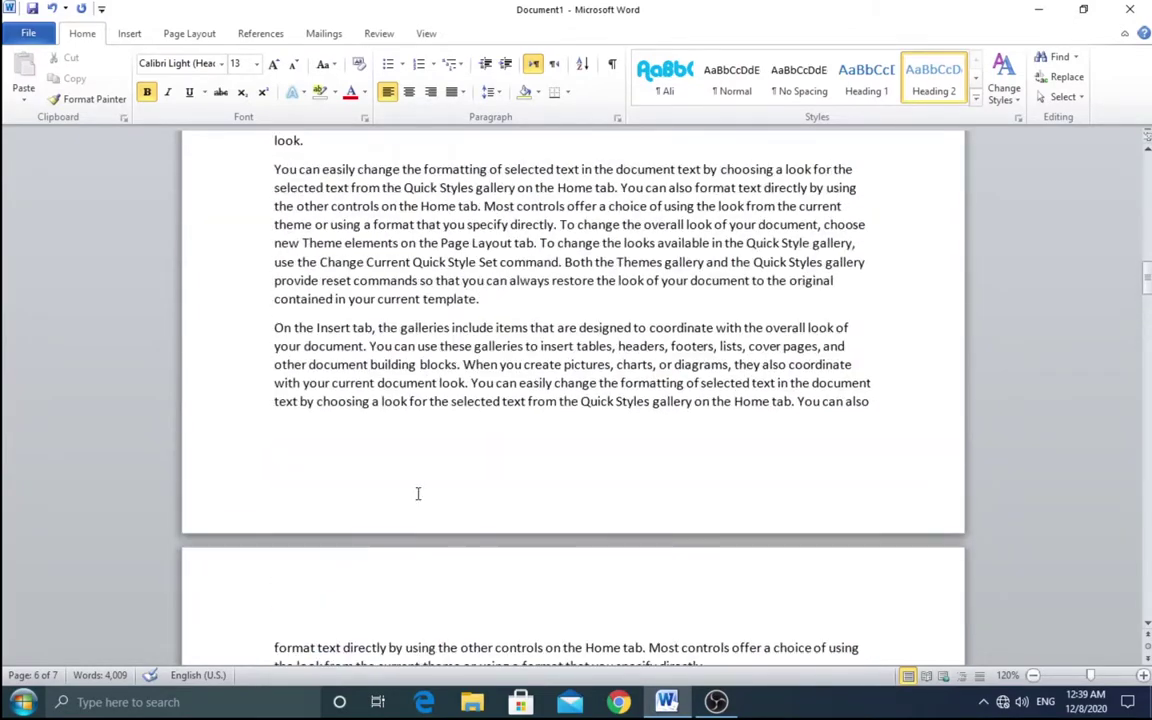
{"action": "scroll", "coordinate": [418, 493], "scroll_direction": "up", "scroll_amount": 4}
{"action": "scroll", "coordinate": [418, 493], "scroll_direction": "up", "scroll_amount": 2}
{"action": "scroll", "coordinate": [418, 493], "scroll_direction": "up", "scroll_amount": 5}
{"action": "scroll", "coordinate": [418, 493], "scroll_direction": "up", "scroll_amount": 4}
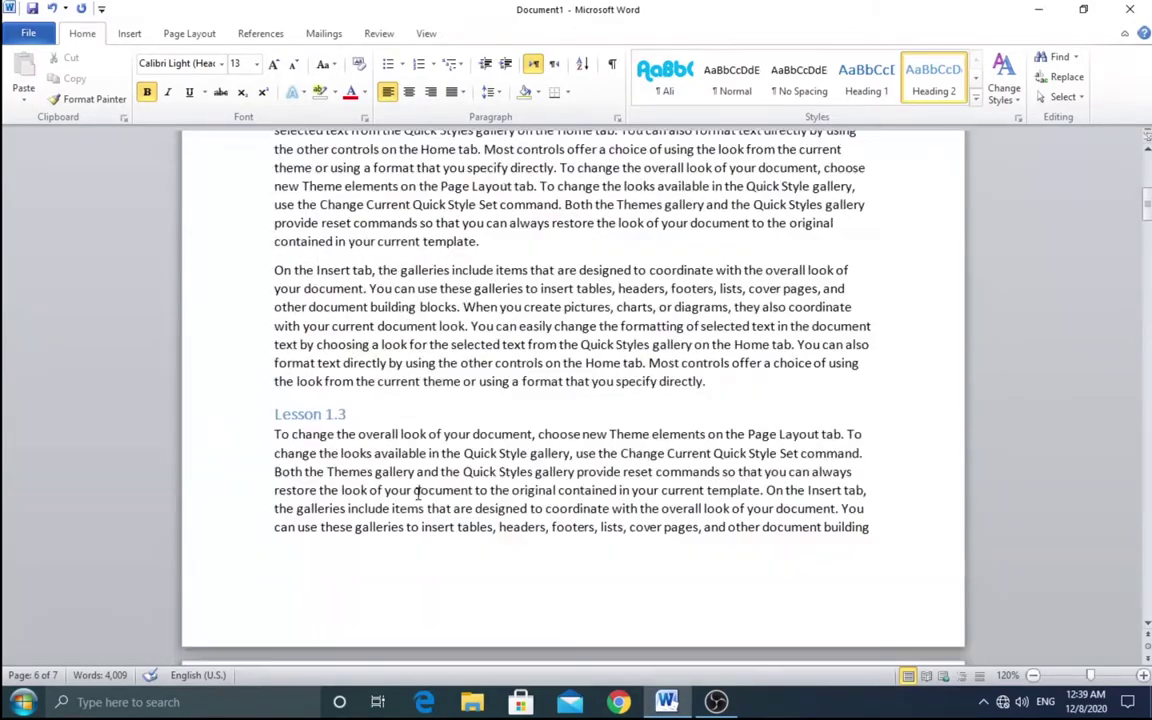
{"action": "scroll", "coordinate": [418, 493], "scroll_direction": "up", "scroll_amount": 5}
{"action": "scroll", "coordinate": [401, 481], "scroll_direction": "down", "scroll_amount": 7}
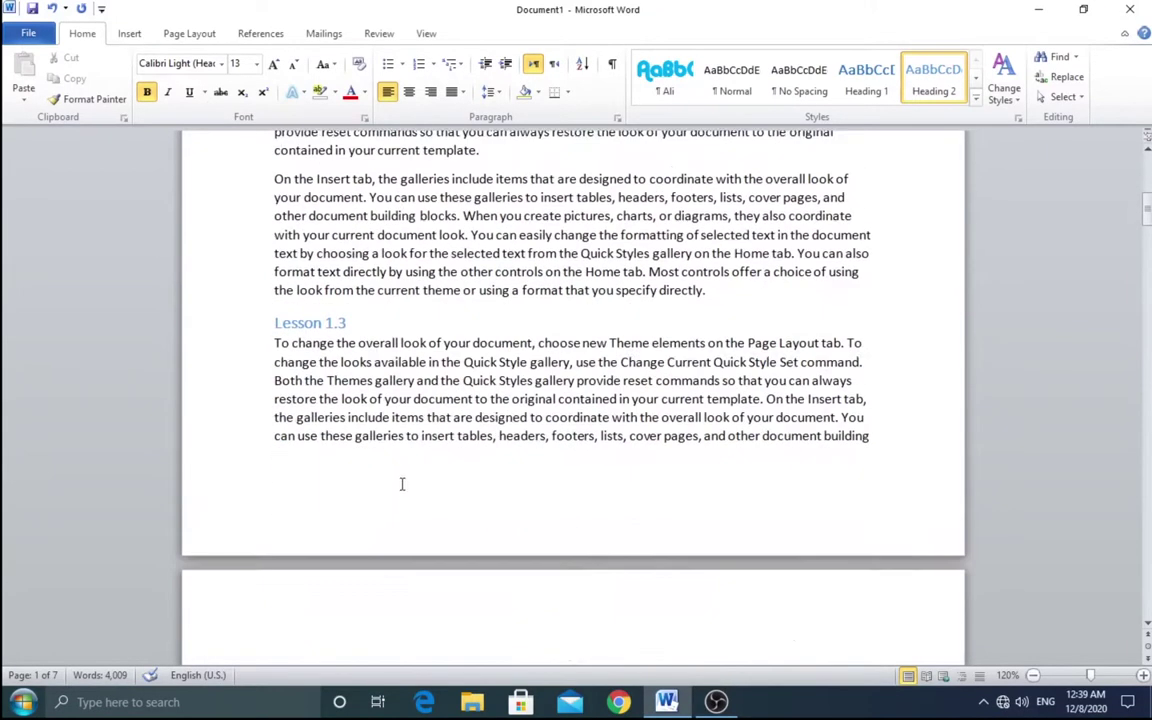
{"action": "scroll", "coordinate": [401, 481], "scroll_direction": "down", "scroll_amount": 4}
{"action": "scroll", "coordinate": [401, 481], "scroll_direction": "down", "scroll_amount": 2}
{"action": "scroll", "coordinate": [400, 482], "scroll_direction": "down", "scroll_amount": 2}
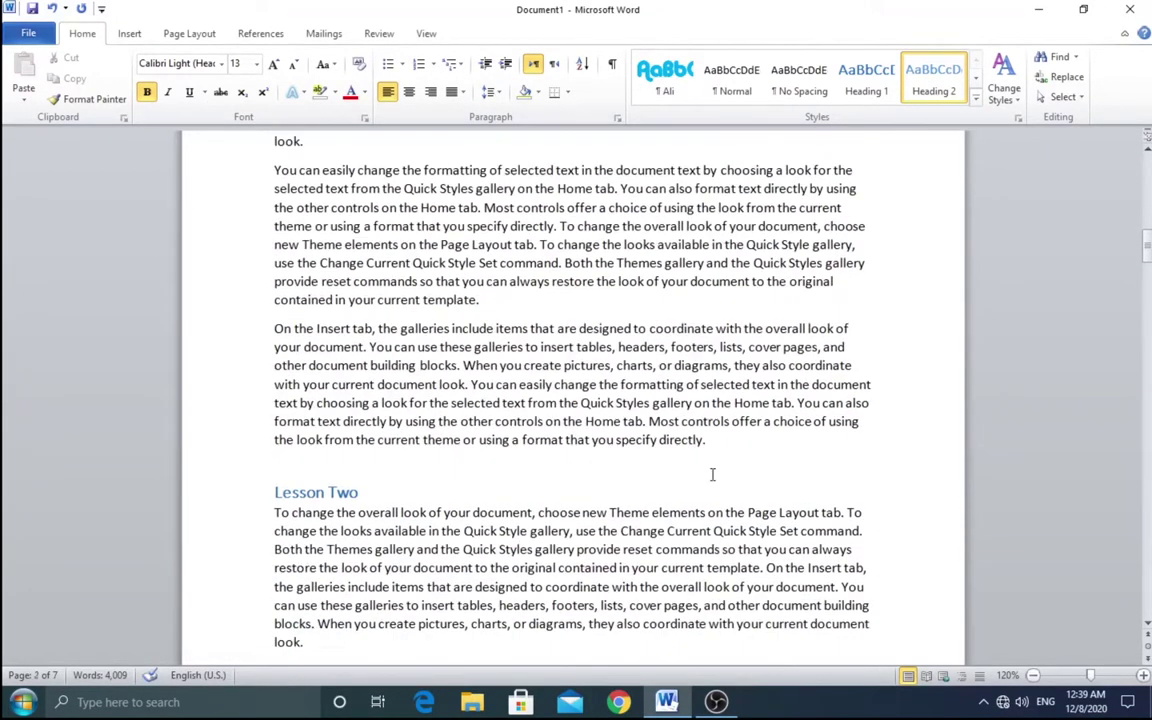
{"action": "left_click", "coordinate": [715, 441]}
{"action": "scroll", "coordinate": [718, 445], "scroll_direction": "down", "scroll_amount": 5}
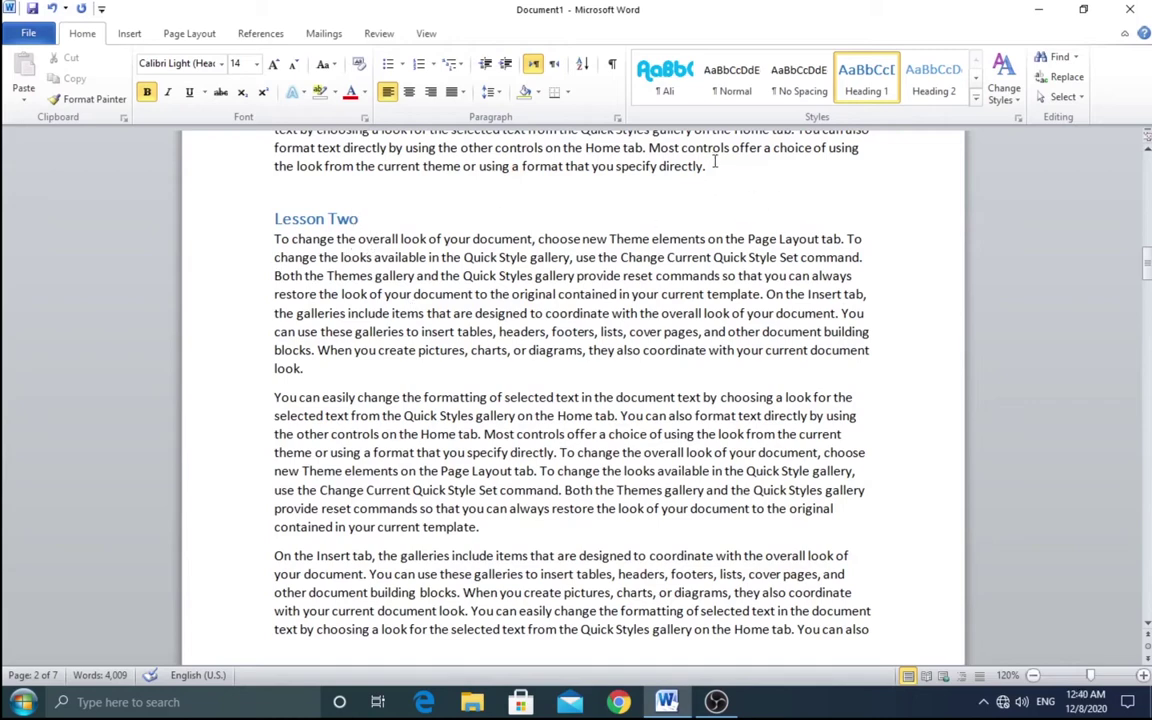
{"action": "left_click", "coordinate": [720, 192]}
{"action": "scroll", "coordinate": [733, 231], "scroll_direction": "up", "scroll_amount": 6}
{"action": "scroll", "coordinate": [730, 237], "scroll_direction": "up", "scroll_amount": 5}
{"action": "scroll", "coordinate": [730, 237], "scroll_direction": "up", "scroll_amount": 5}
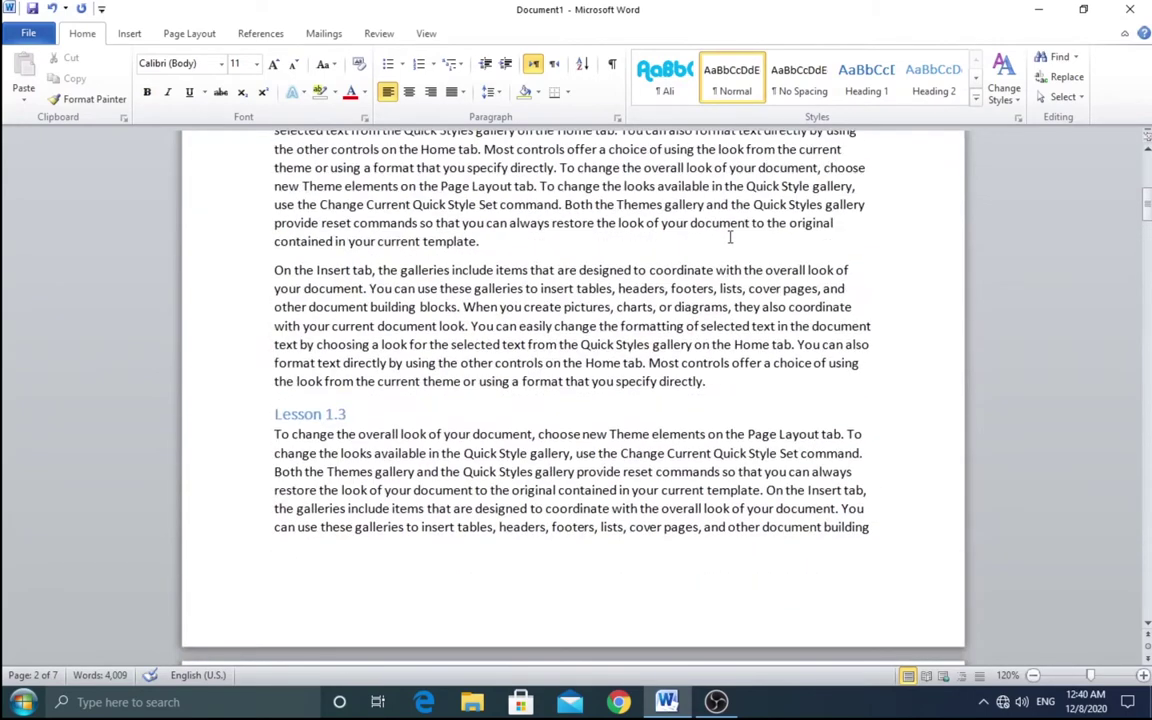
{"action": "scroll", "coordinate": [731, 236], "scroll_direction": "down", "scroll_amount": 4}
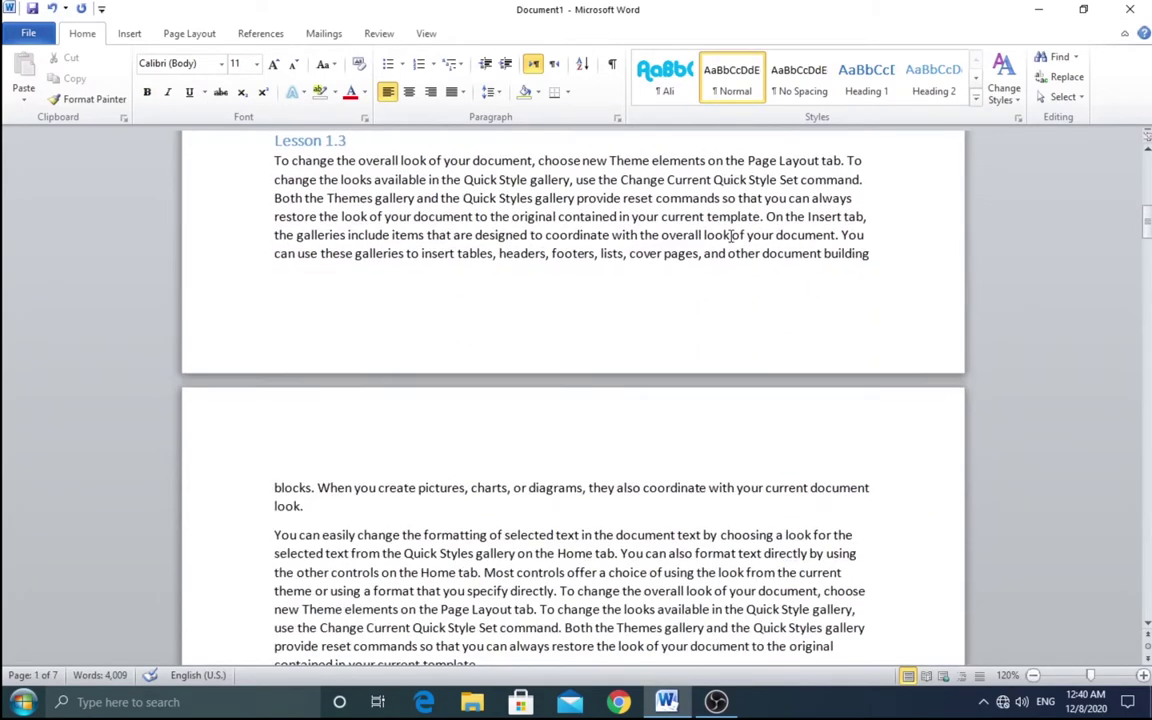
{"action": "scroll", "coordinate": [731, 236], "scroll_direction": "down", "scroll_amount": 5}
{"action": "scroll", "coordinate": [735, 233], "scroll_direction": "down", "scroll_amount": 2}
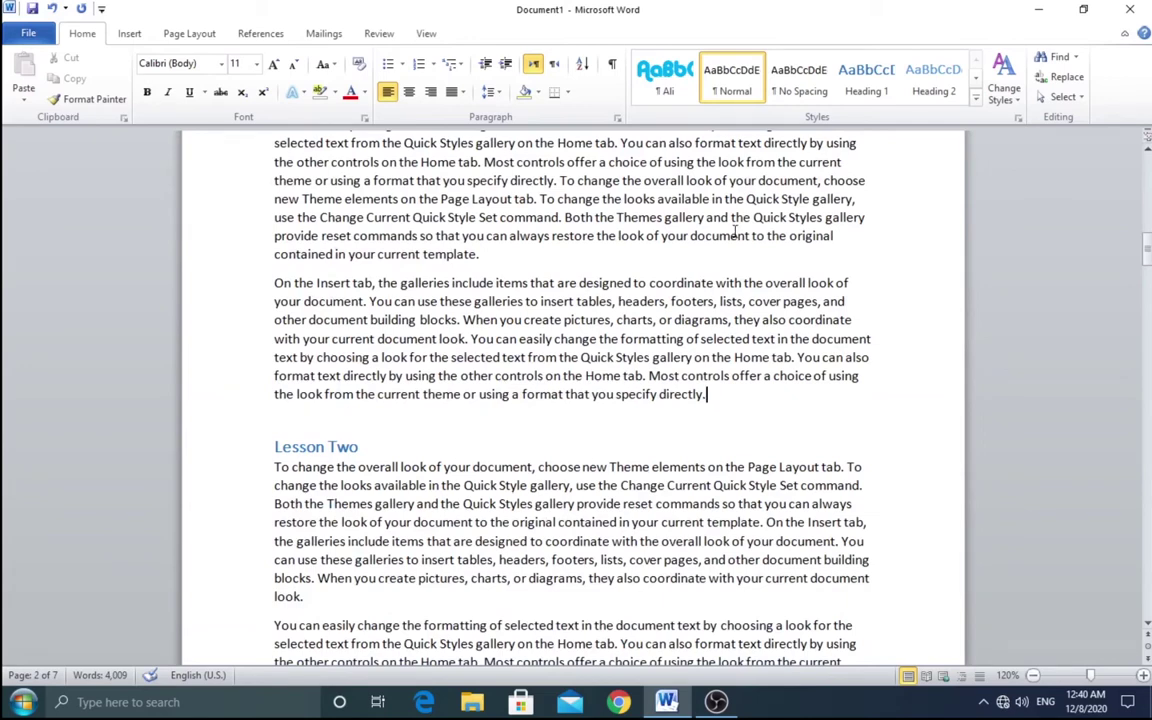
Insert a Next Page section break before the Lesson Two heading.
{"action": "left_click", "coordinate": [189, 34]}
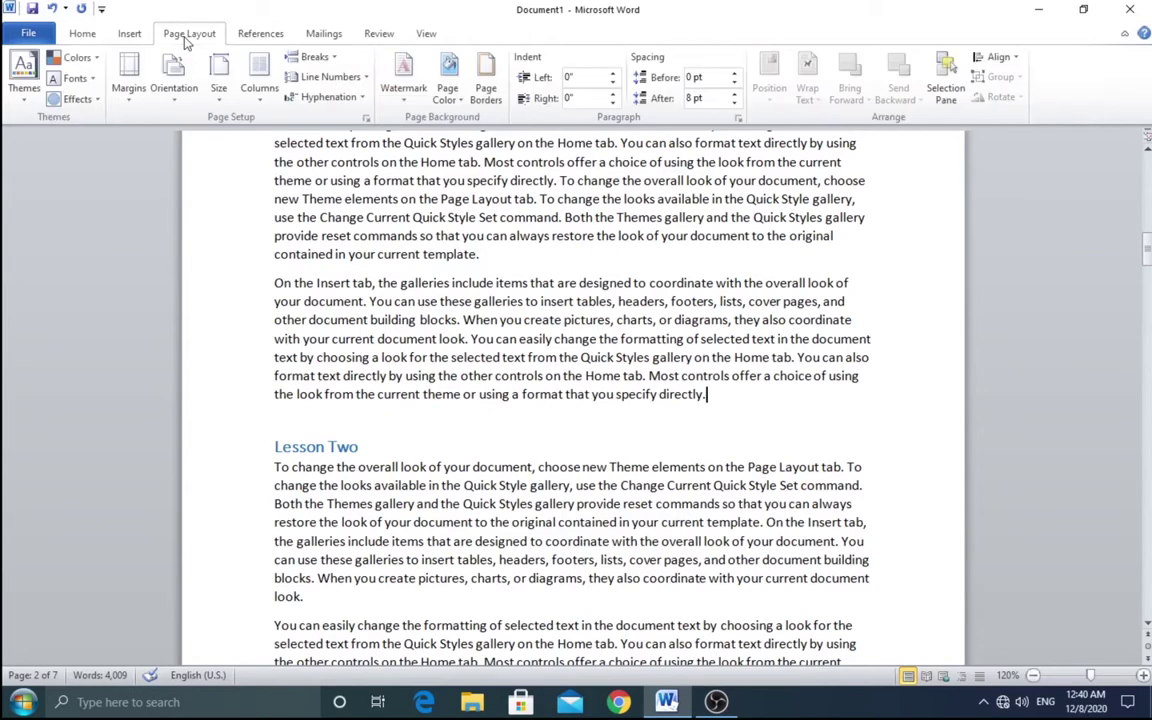
{"action": "left_click", "coordinate": [334, 62]}
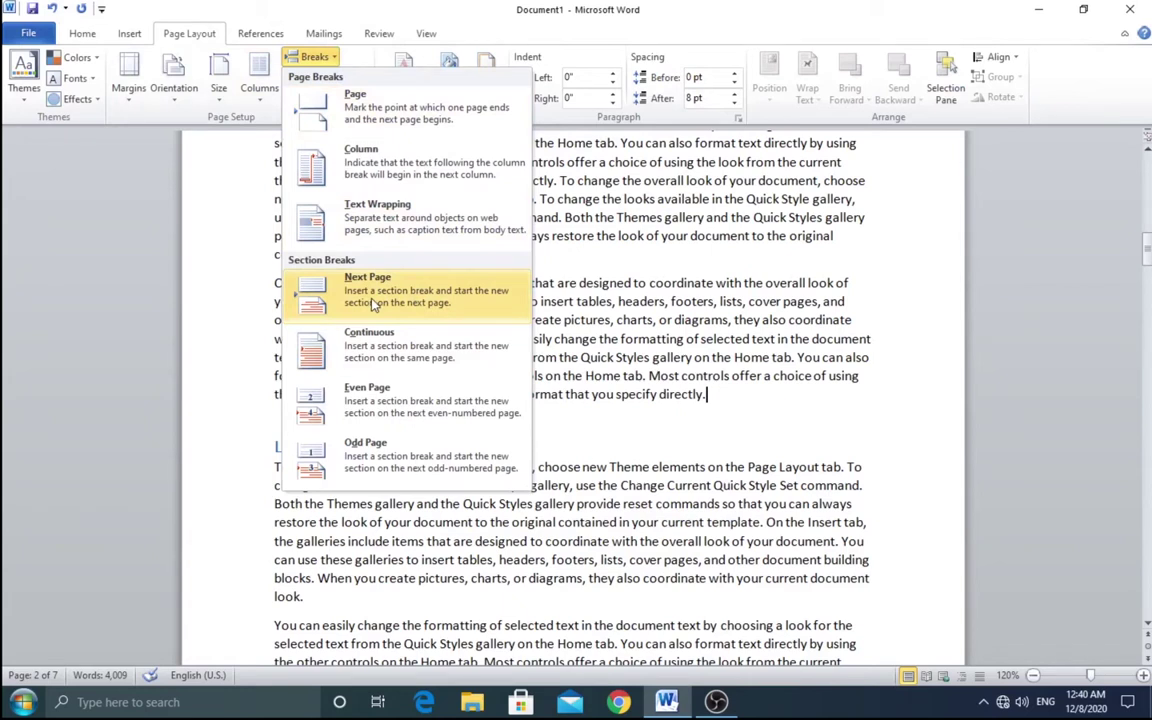
{"action": "left_click", "coordinate": [377, 294]}
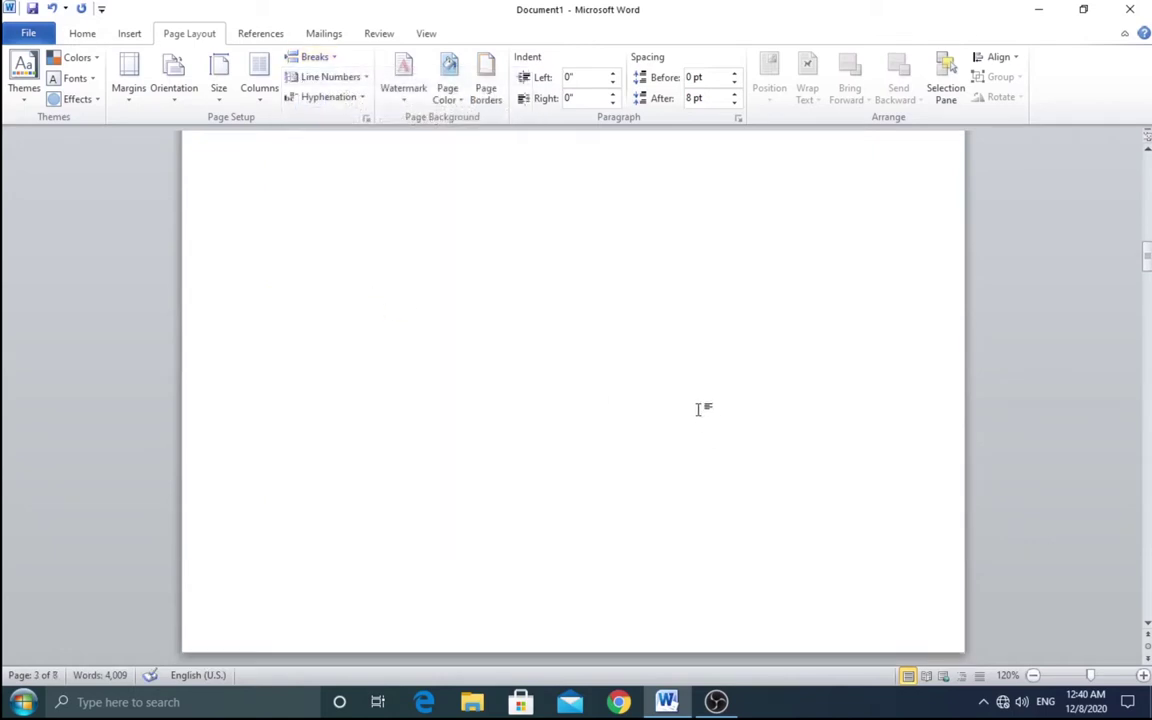
Delete the empty line above the Lesson Two heading on its new page.
{"action": "scroll", "coordinate": [698, 409], "scroll_direction": "up", "scroll_amount": 2}
{"action": "scroll", "coordinate": [698, 409], "scroll_direction": "up", "scroll_amount": 4}
{"action": "scroll", "coordinate": [698, 409], "scroll_direction": "up", "scroll_amount": 2}
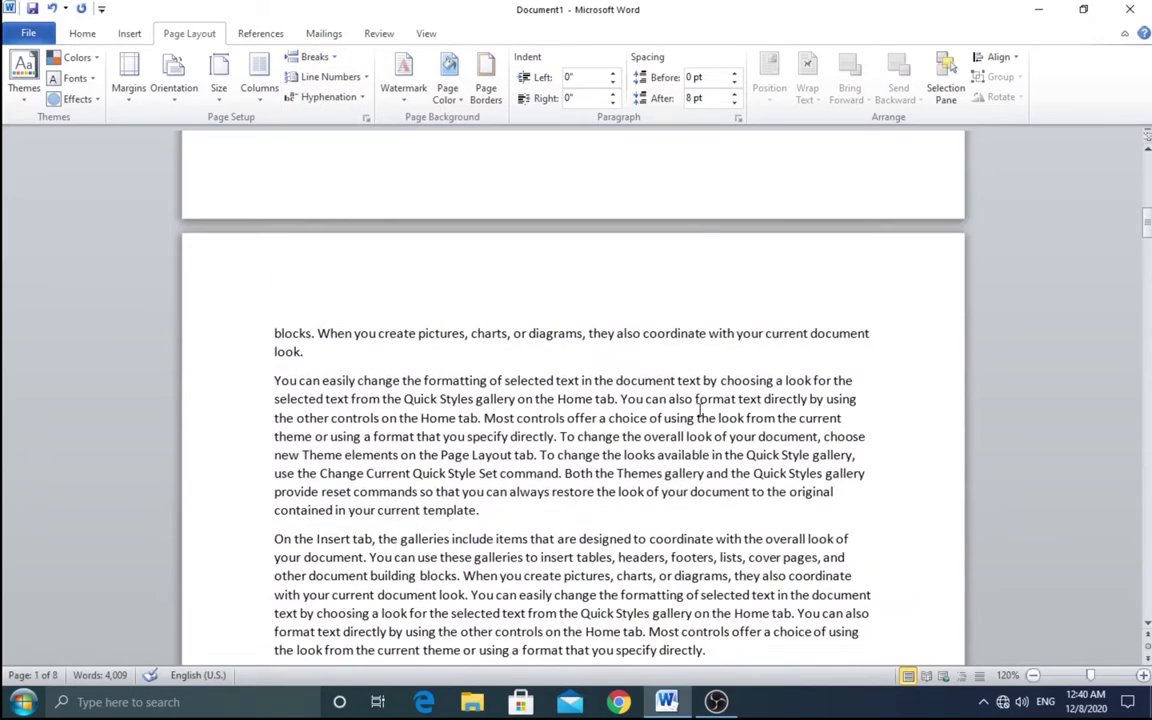
{"action": "scroll", "coordinate": [698, 409], "scroll_direction": "down", "scroll_amount": 6}
{"action": "scroll", "coordinate": [698, 409], "scroll_direction": "down", "scroll_amount": 6}
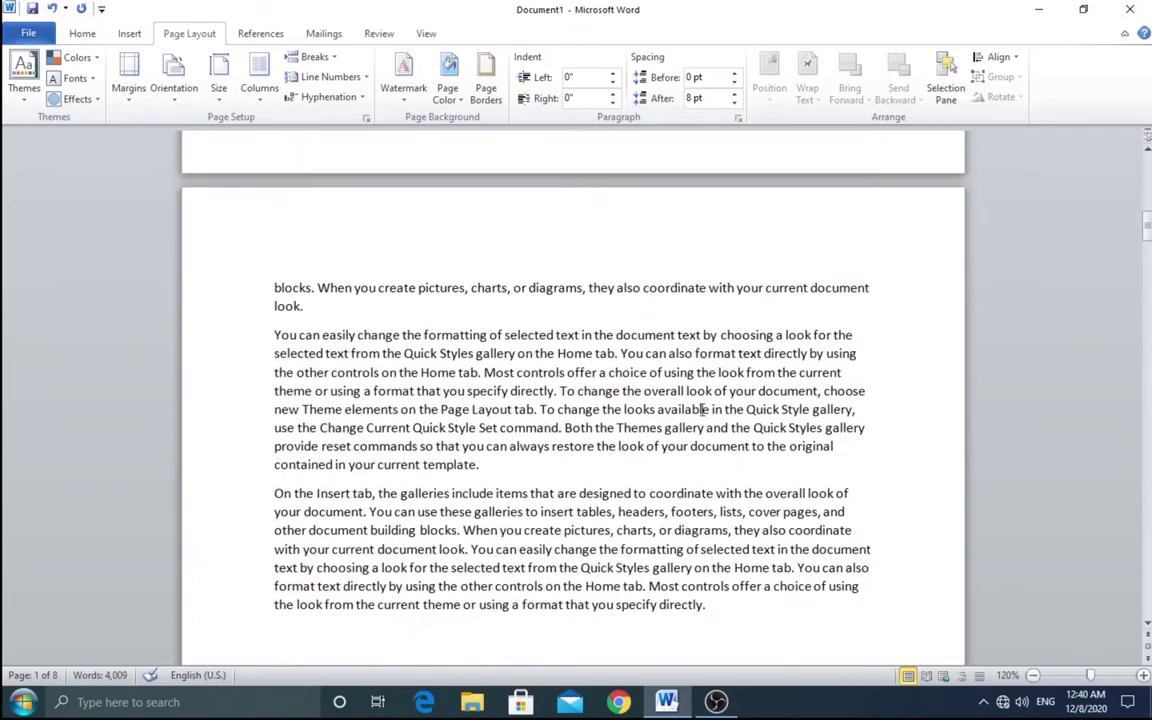
{"action": "scroll", "coordinate": [702, 408], "scroll_direction": "down", "scroll_amount": 3}
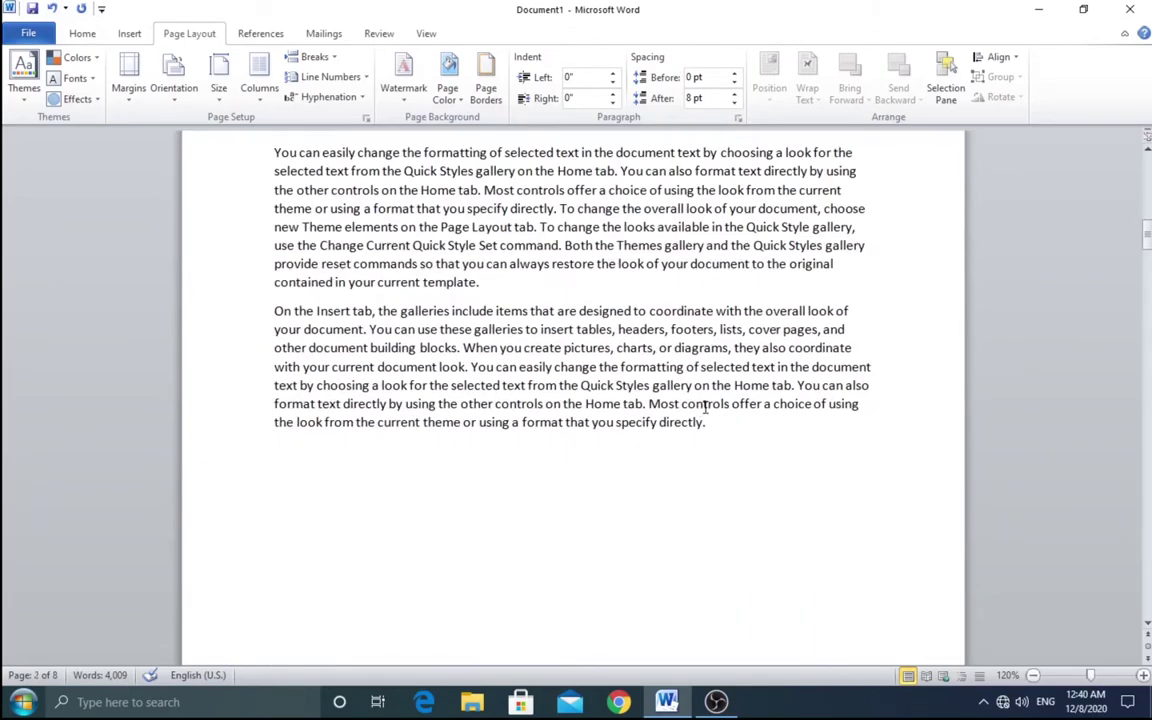
{"action": "scroll", "coordinate": [705, 405], "scroll_direction": "down", "scroll_amount": 4}
{"action": "scroll", "coordinate": [705, 408], "scroll_direction": "down", "scroll_amount": 5}
{"action": "scroll", "coordinate": [706, 408], "scroll_direction": "down", "scroll_amount": 3}
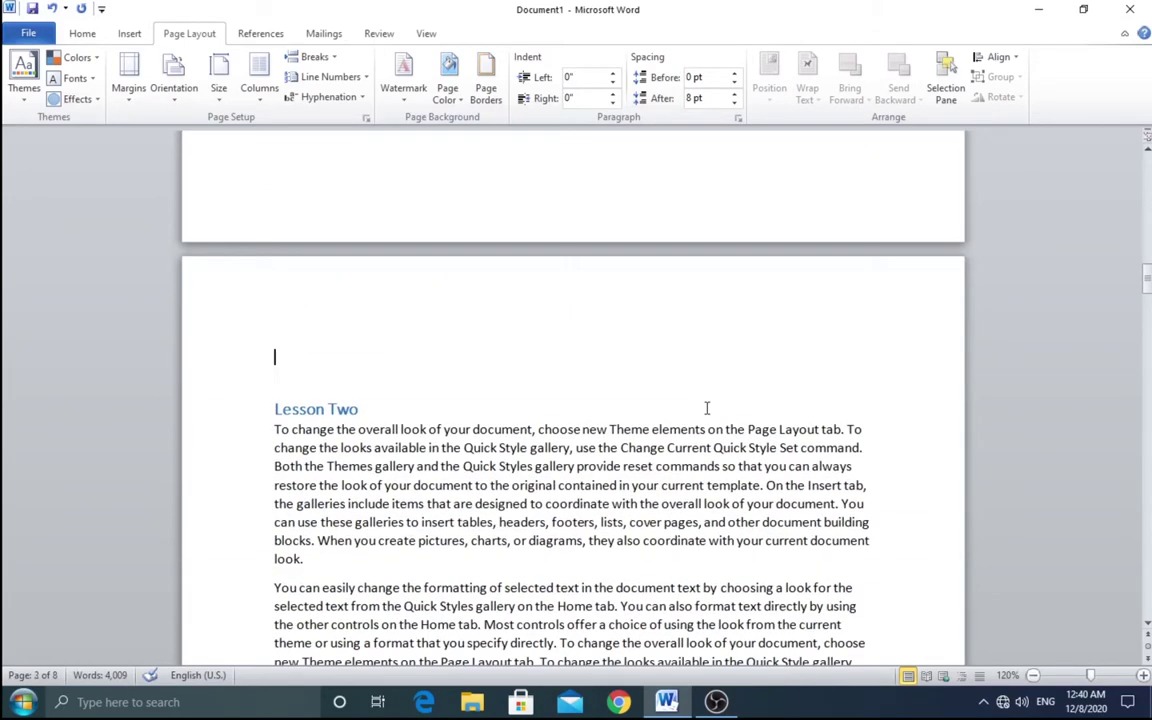
{"action": "left_click", "coordinate": [290, 391]}
{"action": "left_click", "coordinate": [276, 384]}
{"action": "key", "text": "BackSpace"}
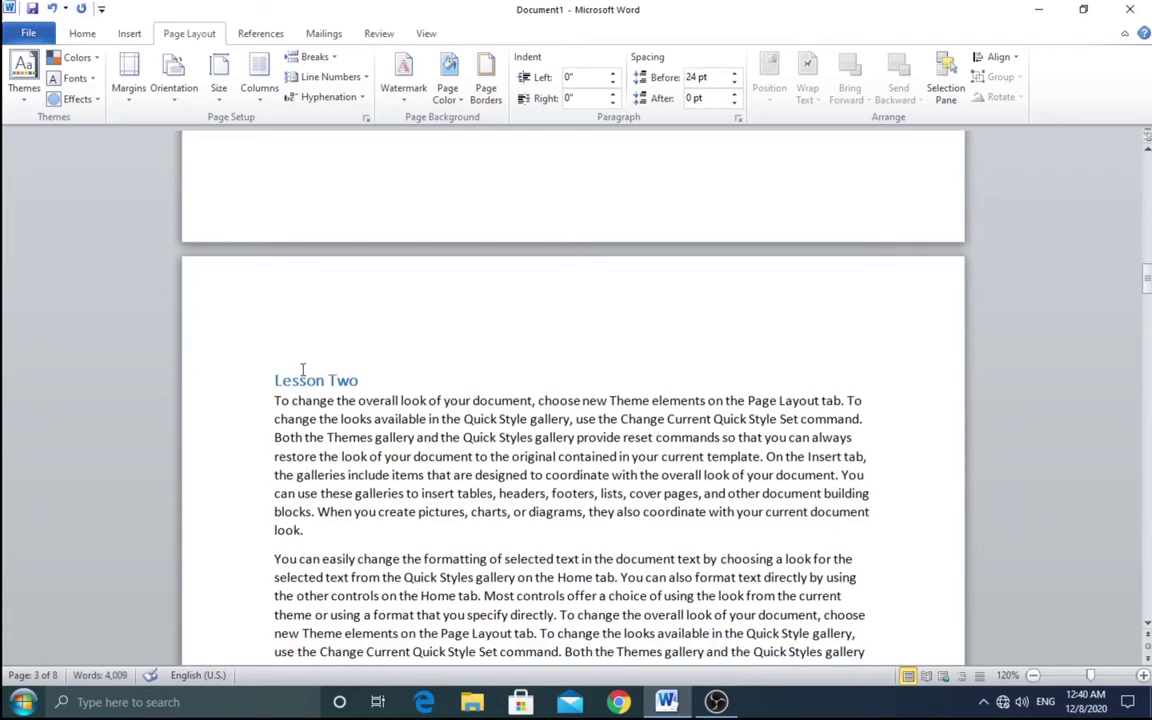
{"action": "left_click", "coordinate": [80, 33]}
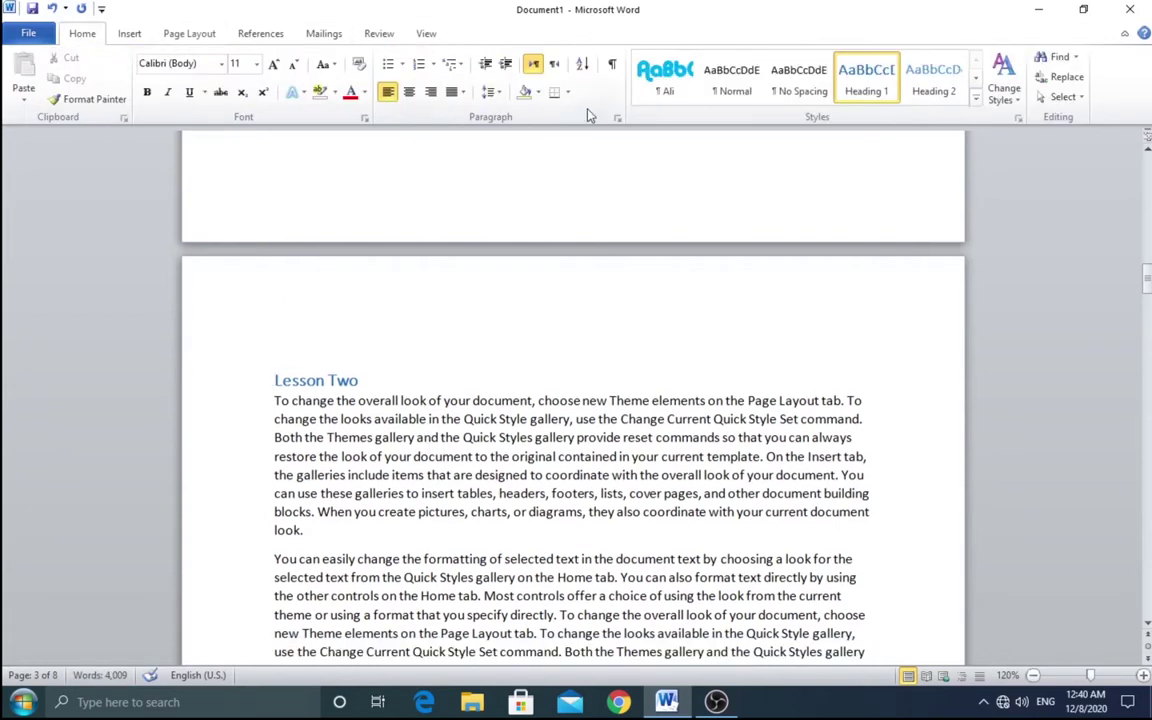
{"action": "left_click", "coordinate": [612, 64]}
{"action": "scroll", "coordinate": [714, 378], "scroll_direction": "up", "scroll_amount": 3}
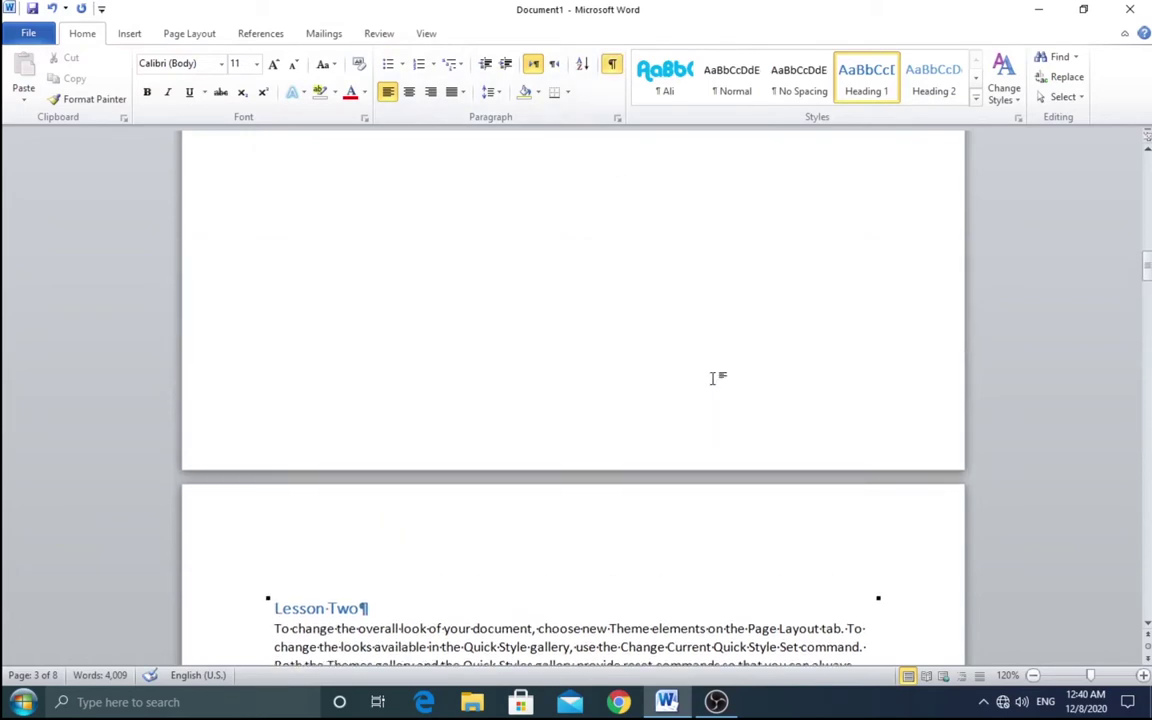
{"action": "scroll", "coordinate": [714, 378], "scroll_direction": "up", "scroll_amount": 3}
{"action": "scroll", "coordinate": [714, 378], "scroll_direction": "up", "scroll_amount": 2}
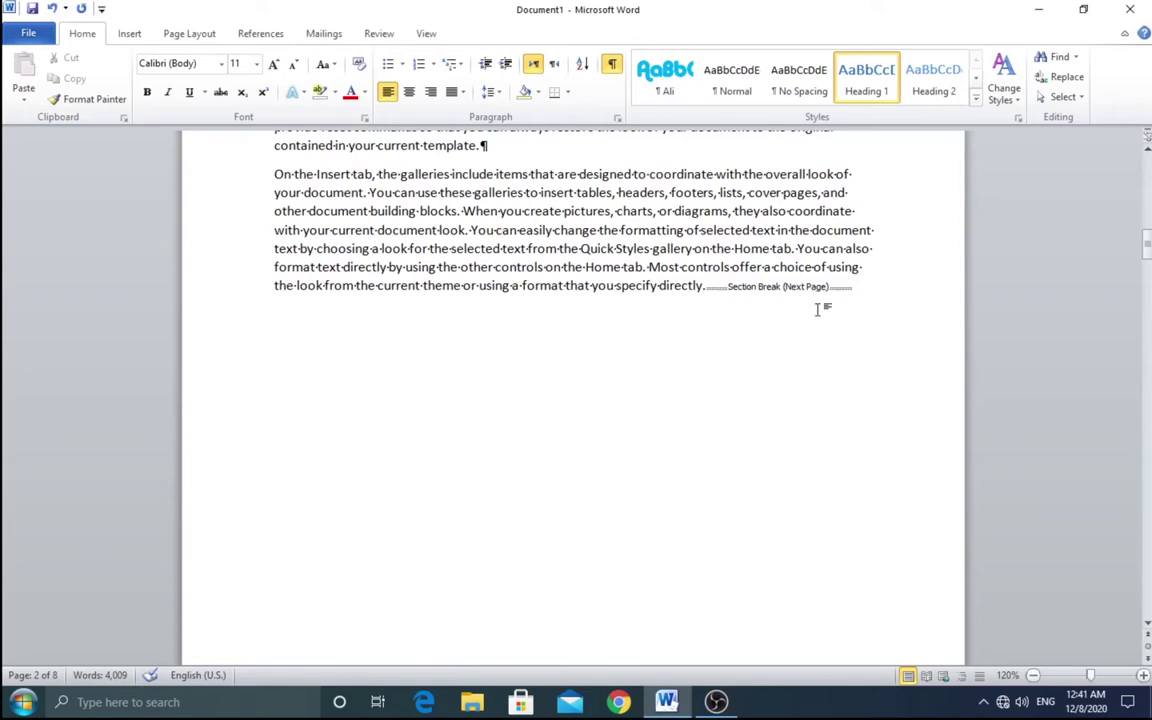
{"action": "scroll", "coordinate": [820, 312], "scroll_direction": "down", "scroll_amount": 5}
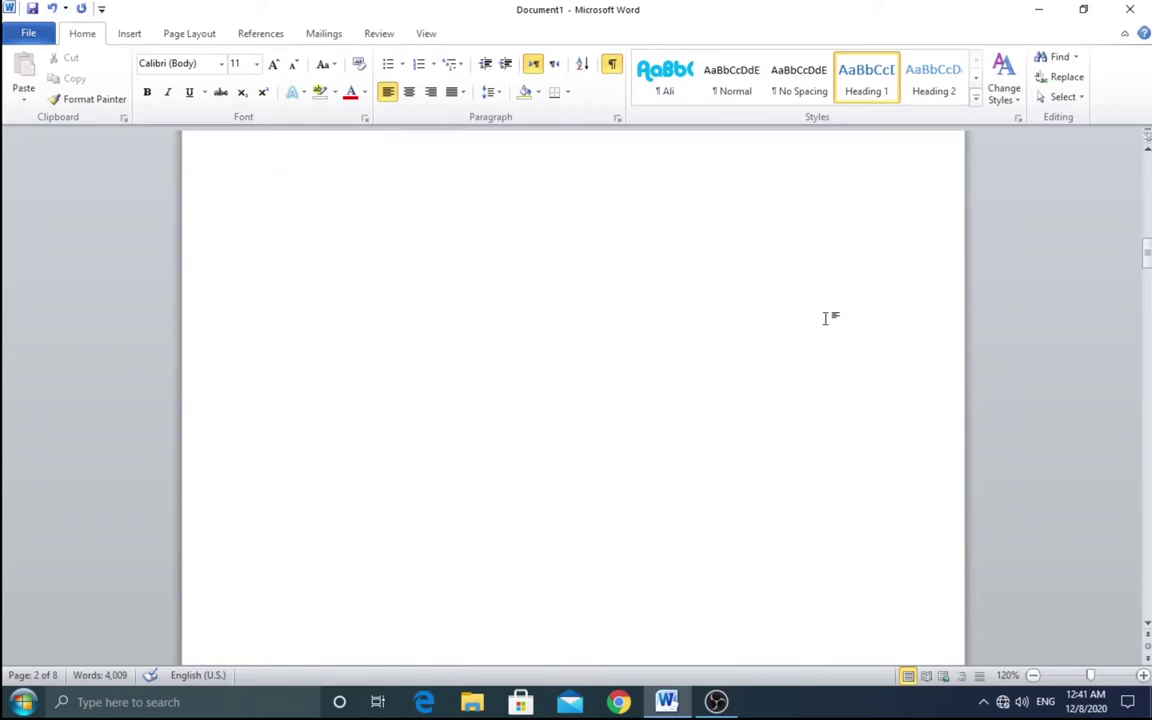
{"action": "scroll", "coordinate": [826, 318], "scroll_direction": "up", "scroll_amount": 4}
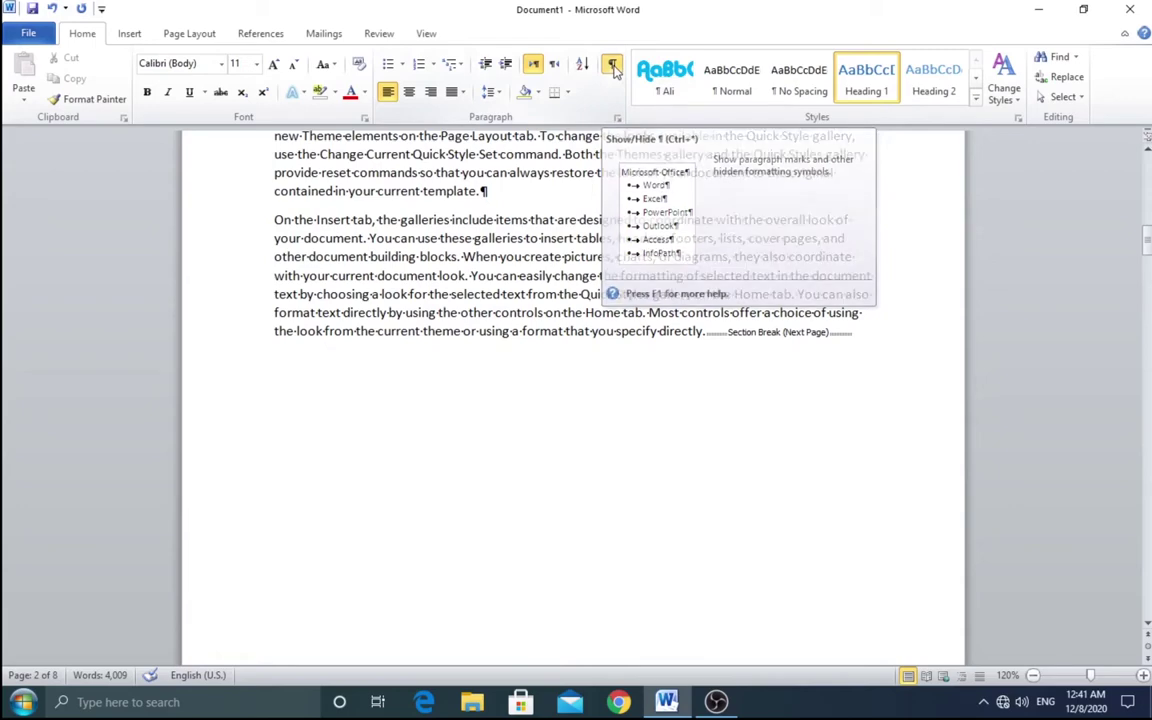
{"action": "left_click", "coordinate": [613, 65]}
{"action": "scroll", "coordinate": [700, 272], "scroll_direction": "down", "scroll_amount": 5}
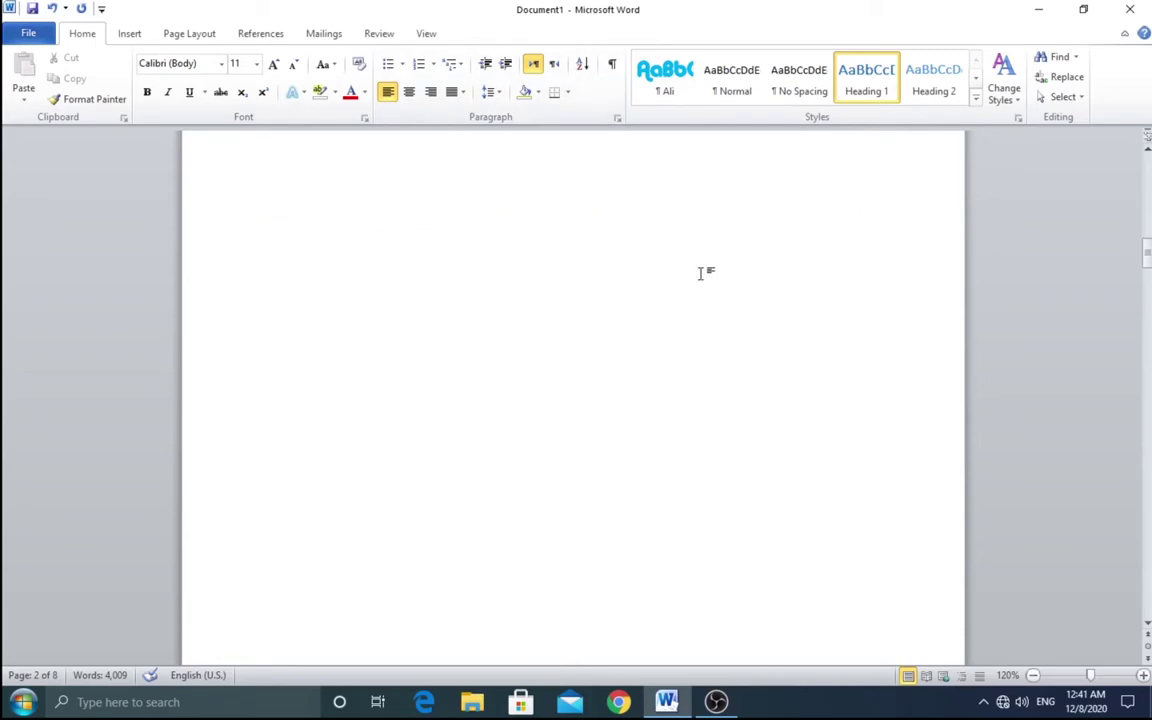
{"action": "scroll", "coordinate": [700, 272], "scroll_direction": "down", "scroll_amount": 5}
{"action": "scroll", "coordinate": [703, 273], "scroll_direction": "down", "scroll_amount": 5}
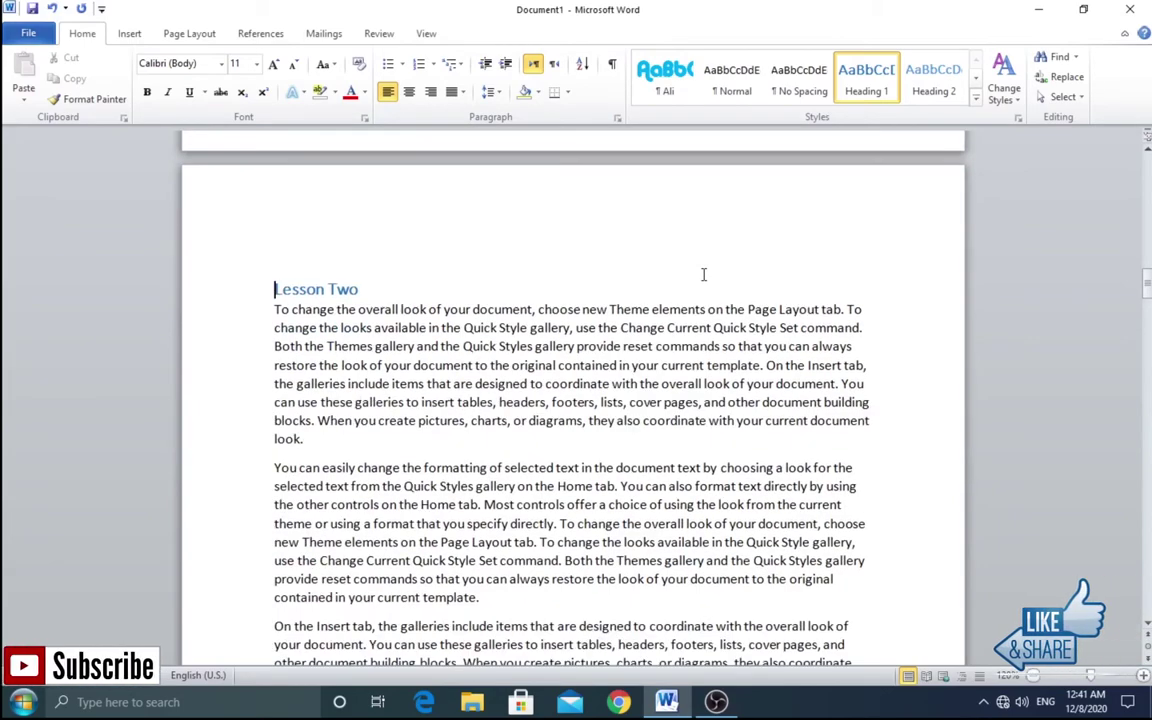
{"action": "scroll", "coordinate": [401, 272], "scroll_direction": "down", "scroll_amount": 3}
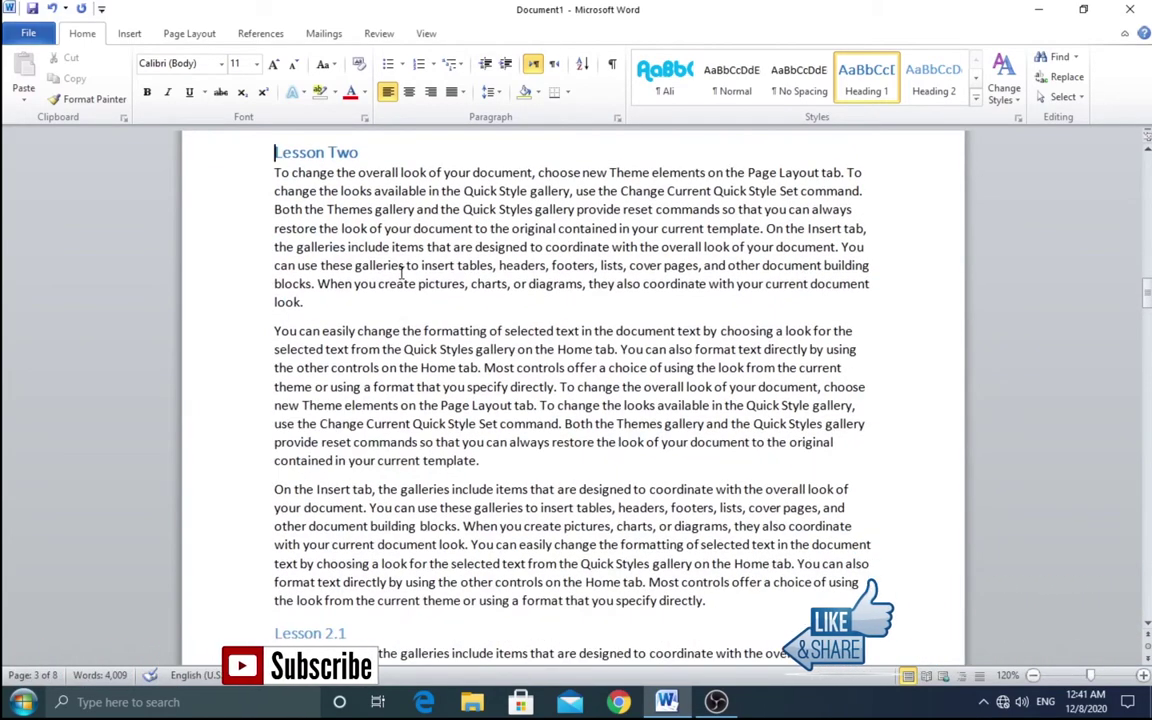
{"action": "scroll", "coordinate": [403, 271], "scroll_direction": "down", "scroll_amount": 2}
{"action": "scroll", "coordinate": [405, 270], "scroll_direction": "down", "scroll_amount": 2}
Insert a Next Page section break at the end of the text just before Lesson three.
{"action": "scroll", "coordinate": [405, 270], "scroll_direction": "down", "scroll_amount": 5}
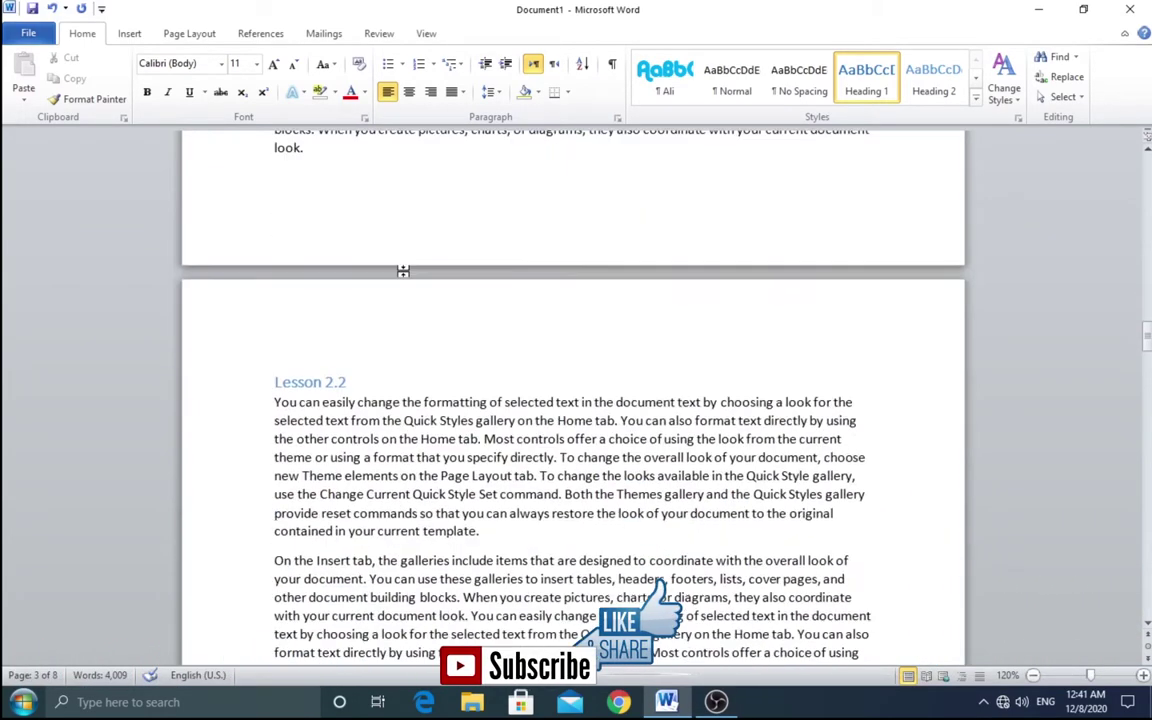
{"action": "scroll", "coordinate": [405, 270], "scroll_direction": "down", "scroll_amount": 5}
{"action": "scroll", "coordinate": [405, 271], "scroll_direction": "down", "scroll_amount": 5}
{"action": "scroll", "coordinate": [406, 272], "scroll_direction": "down", "scroll_amount": 5}
{"action": "scroll", "coordinate": [406, 272], "scroll_direction": "down", "scroll_amount": 4}
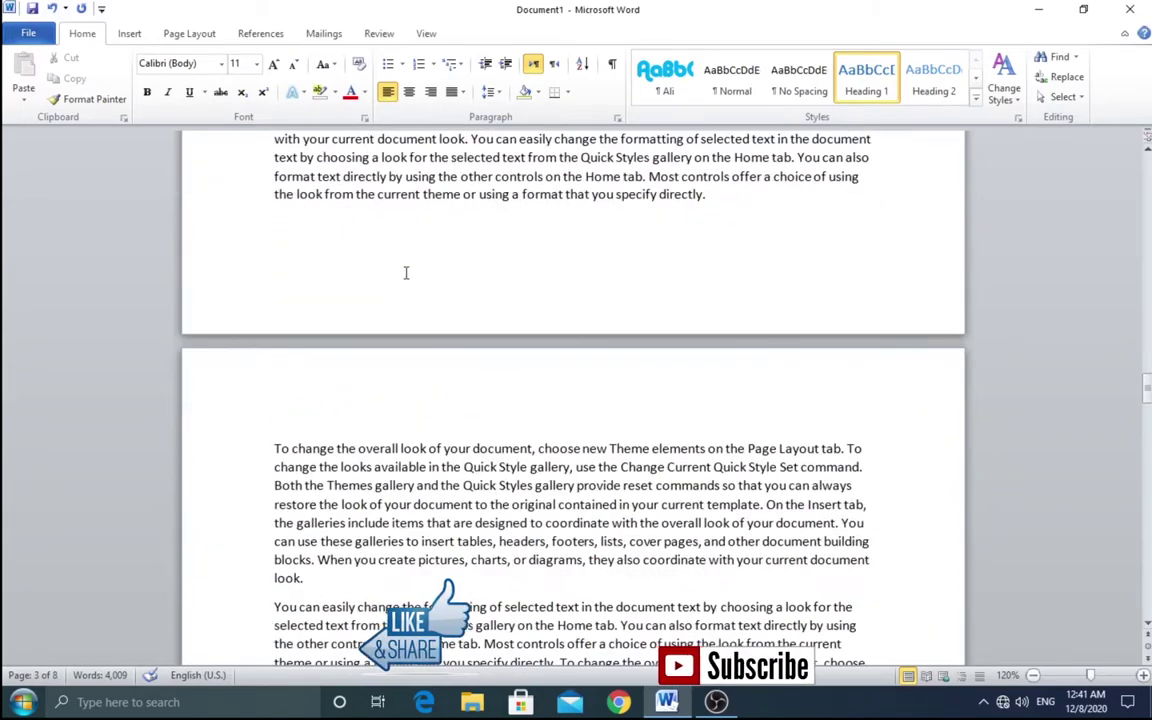
{"action": "scroll", "coordinate": [406, 272], "scroll_direction": "down", "scroll_amount": 5}
{"action": "scroll", "coordinate": [406, 272], "scroll_direction": "down", "scroll_amount": 4}
{"action": "scroll", "coordinate": [406, 272], "scroll_direction": "down", "scroll_amount": 3}
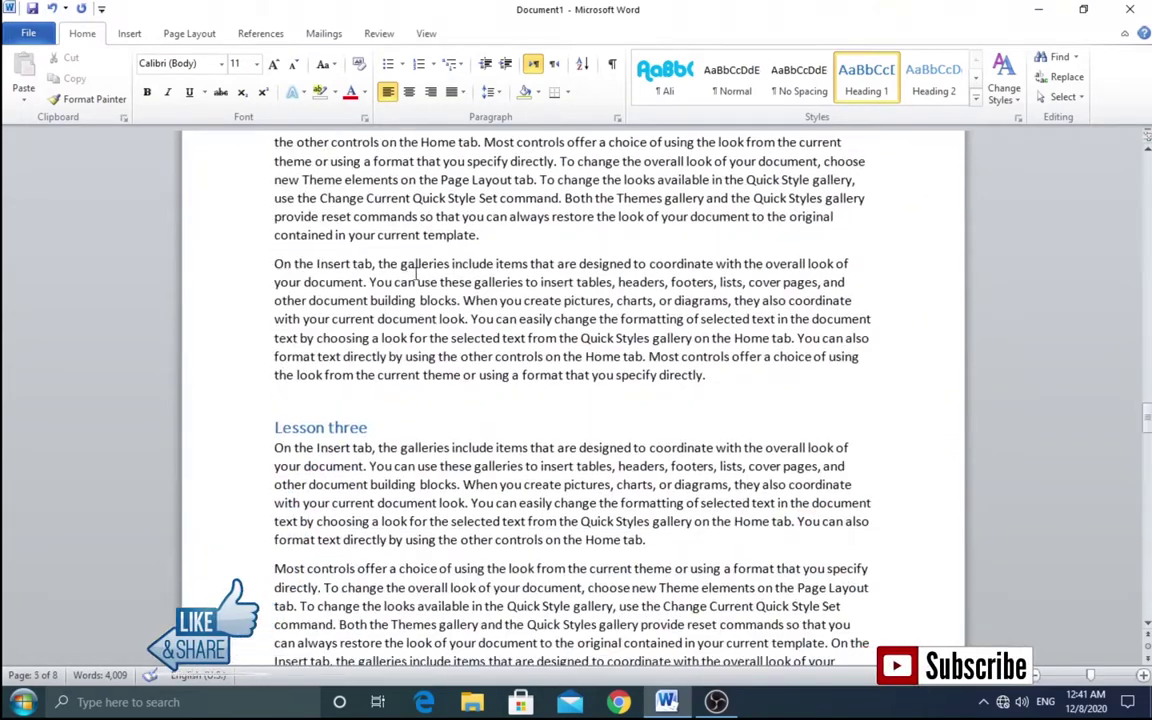
{"action": "left_click", "coordinate": [725, 373]}
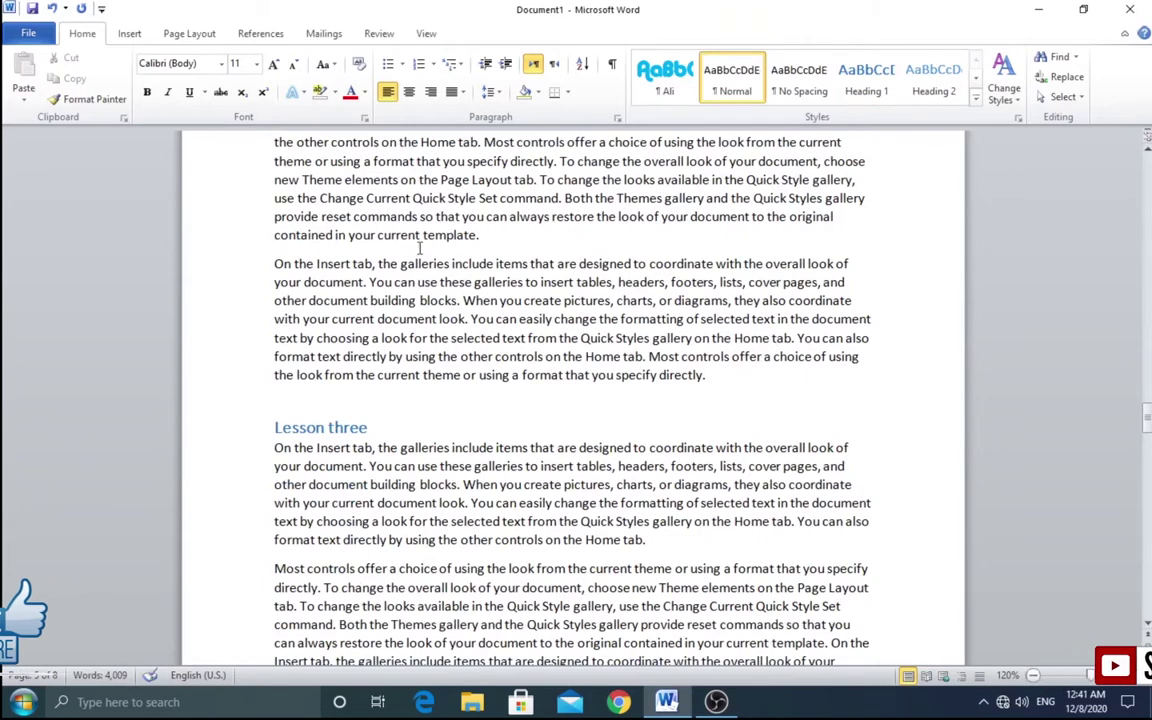
{"action": "left_click", "coordinate": [185, 34]}
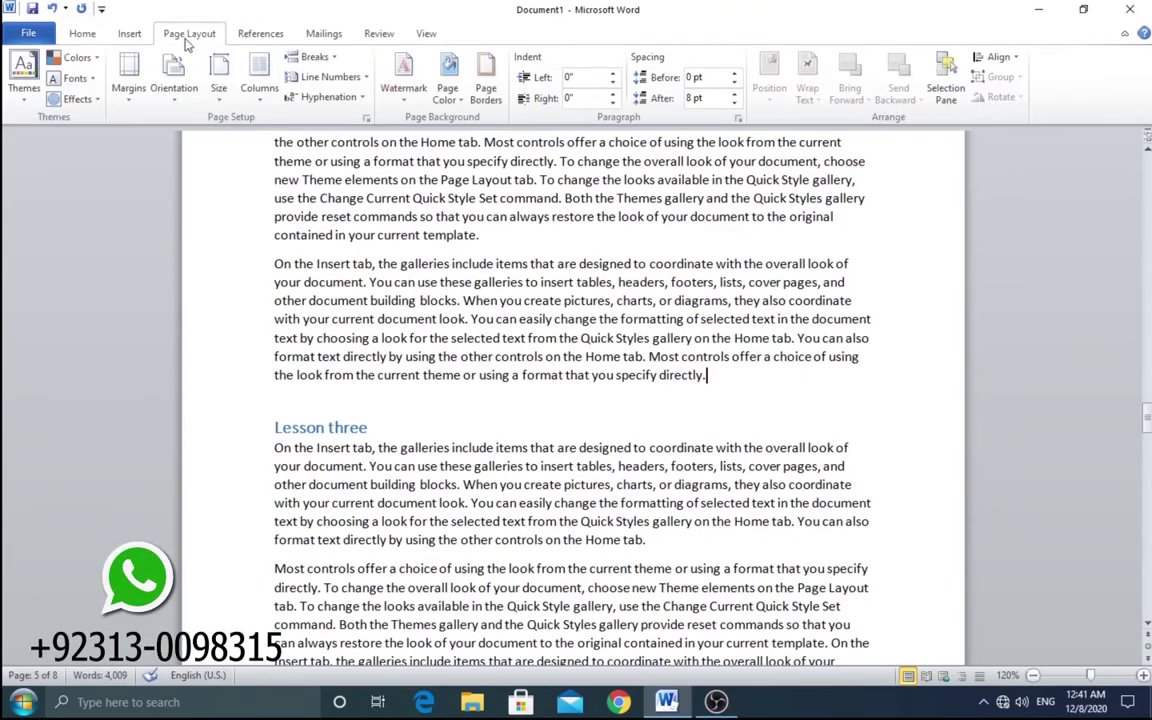
{"action": "left_click", "coordinate": [334, 58]}
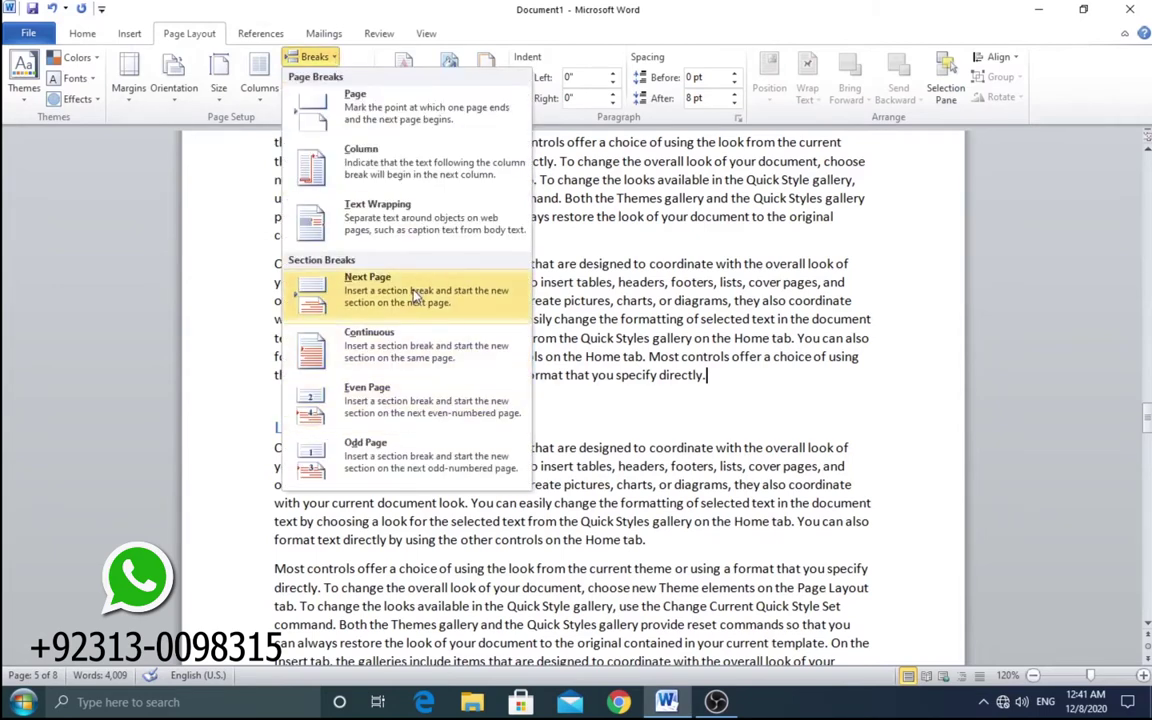
{"action": "left_click", "coordinate": [380, 289]}
Scroll from page 7 back up to the top of page 1 and the Lesson One heading.
{"action": "scroll", "coordinate": [650, 343], "scroll_direction": "up", "scroll_amount": 5}
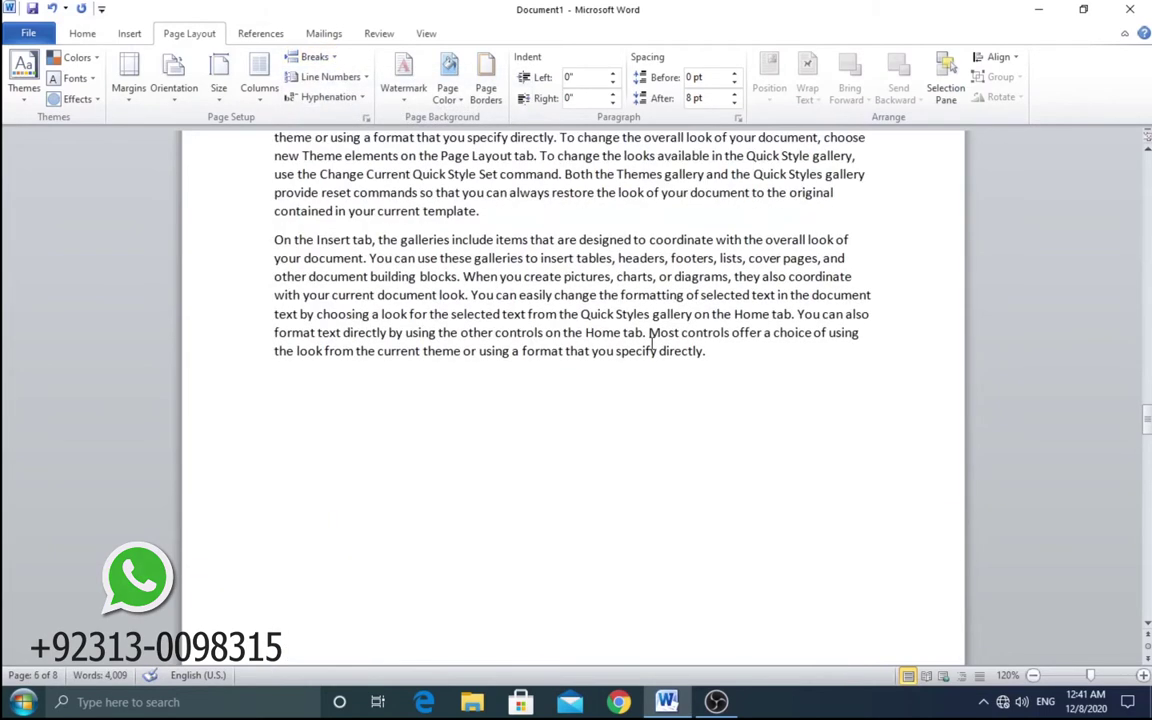
{"action": "scroll", "coordinate": [653, 347], "scroll_direction": "down", "scroll_amount": 6}
{"action": "scroll", "coordinate": [653, 347], "scroll_direction": "down", "scroll_amount": 3}
{"action": "scroll", "coordinate": [654, 348], "scroll_direction": "down", "scroll_amount": 3}
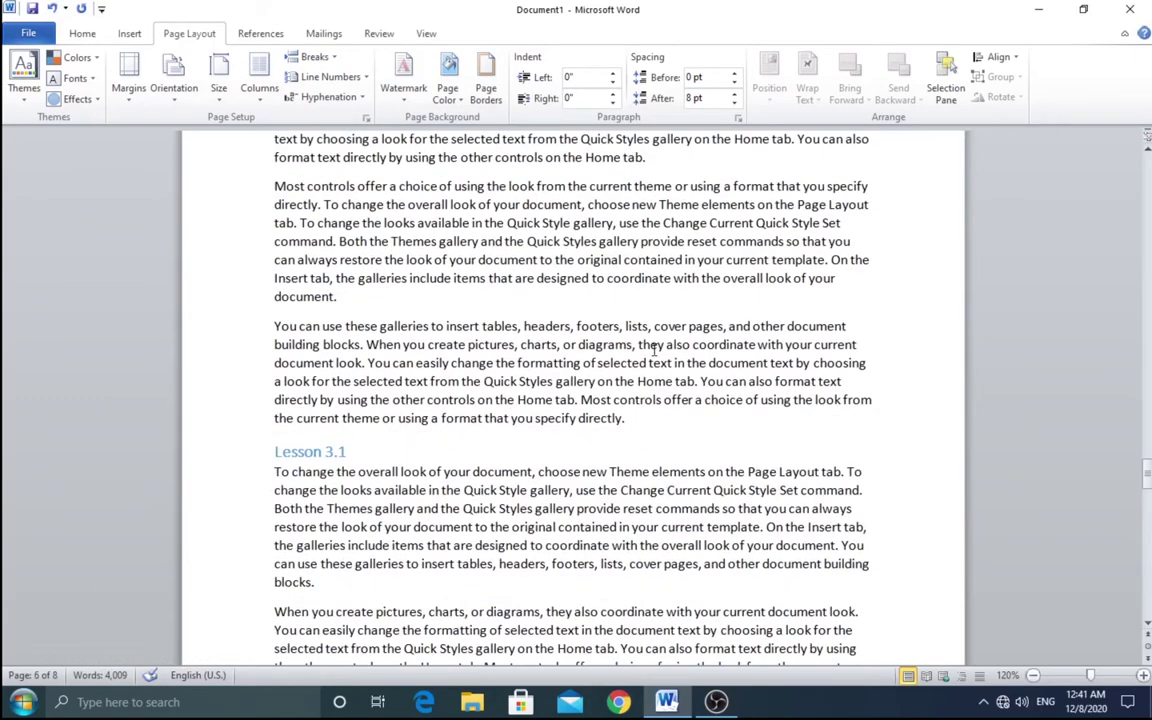
{"action": "scroll", "coordinate": [654, 348], "scroll_direction": "down", "scroll_amount": 6}
{"action": "scroll", "coordinate": [656, 352], "scroll_direction": "down", "scroll_amount": 6}
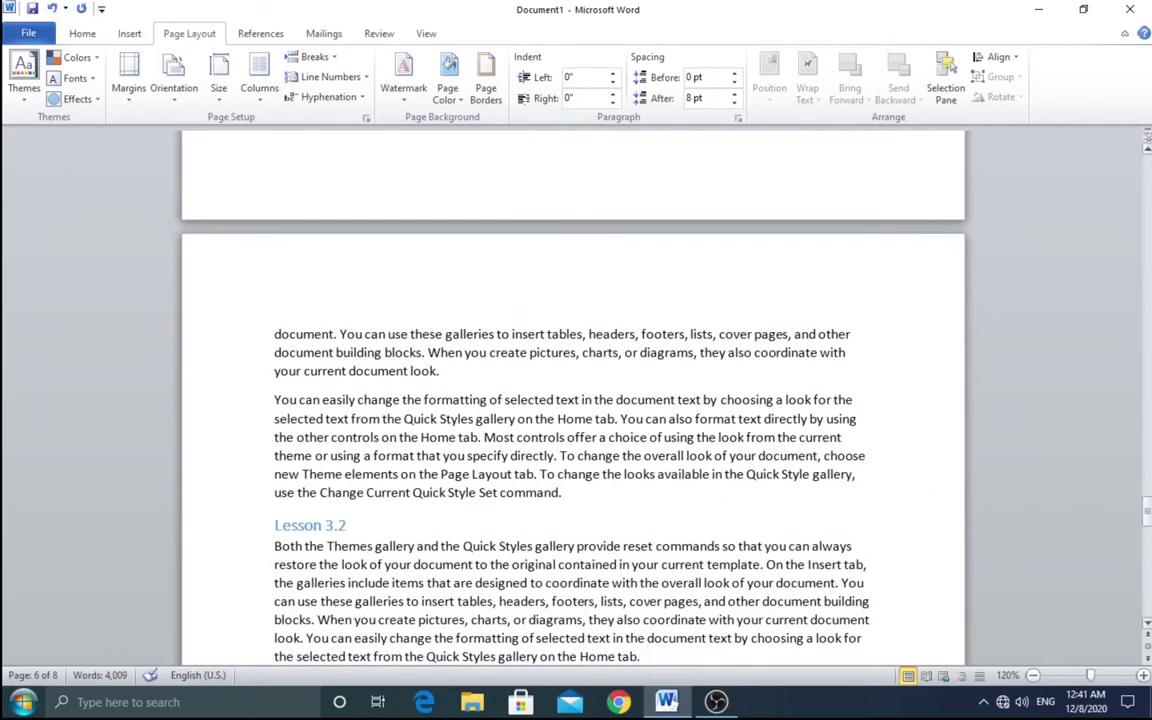
{"action": "left_click_drag", "start_coordinate": [1147, 510], "coordinate": [1148, 552]}
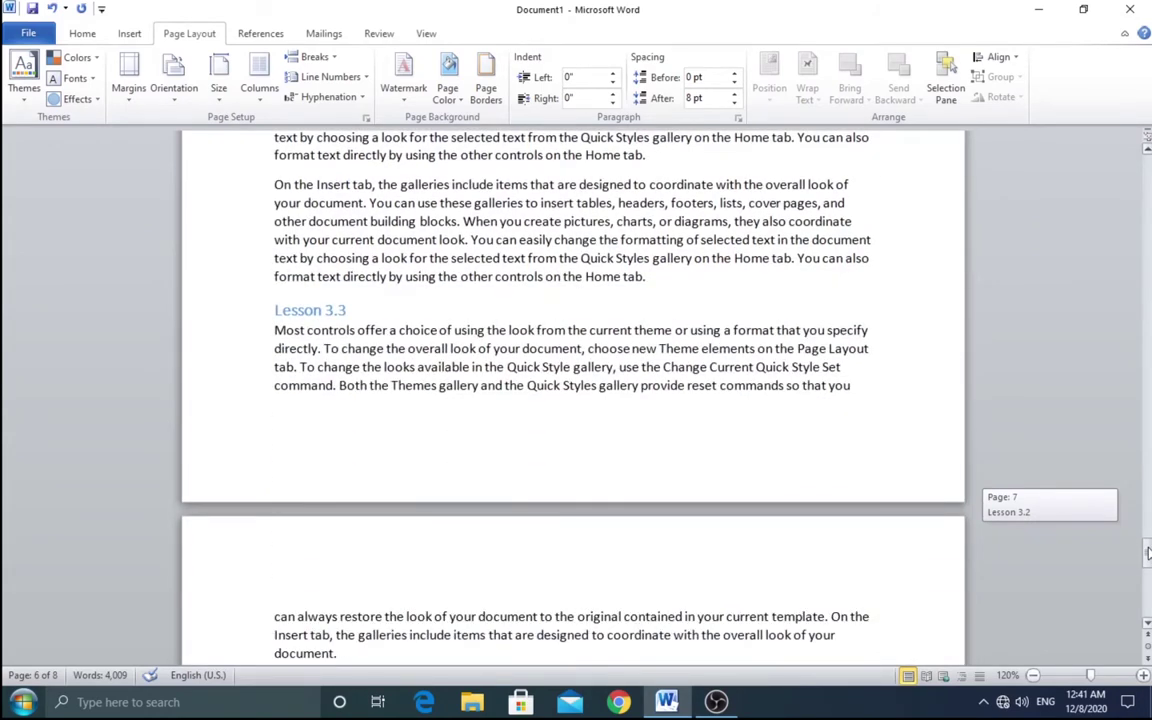
{"action": "mouse_move", "coordinate": [1148, 552]}
{"action": "left_mouse_down"}
{"action": "mouse_move", "coordinate": [1148, 572]}
{"action": "mouse_move", "coordinate": [1148, 197]}
{"action": "left_mouse_up"}
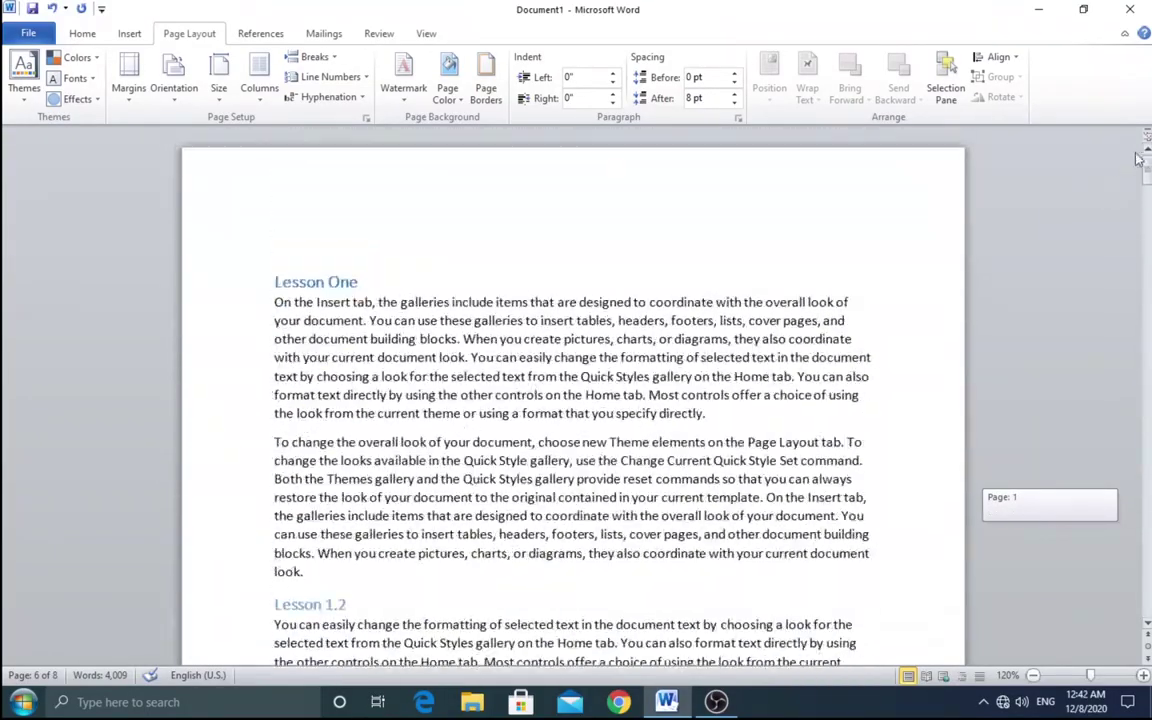
{"action": "left_click_drag", "start_coordinate": [1148, 197], "coordinate": [1145, 150]}
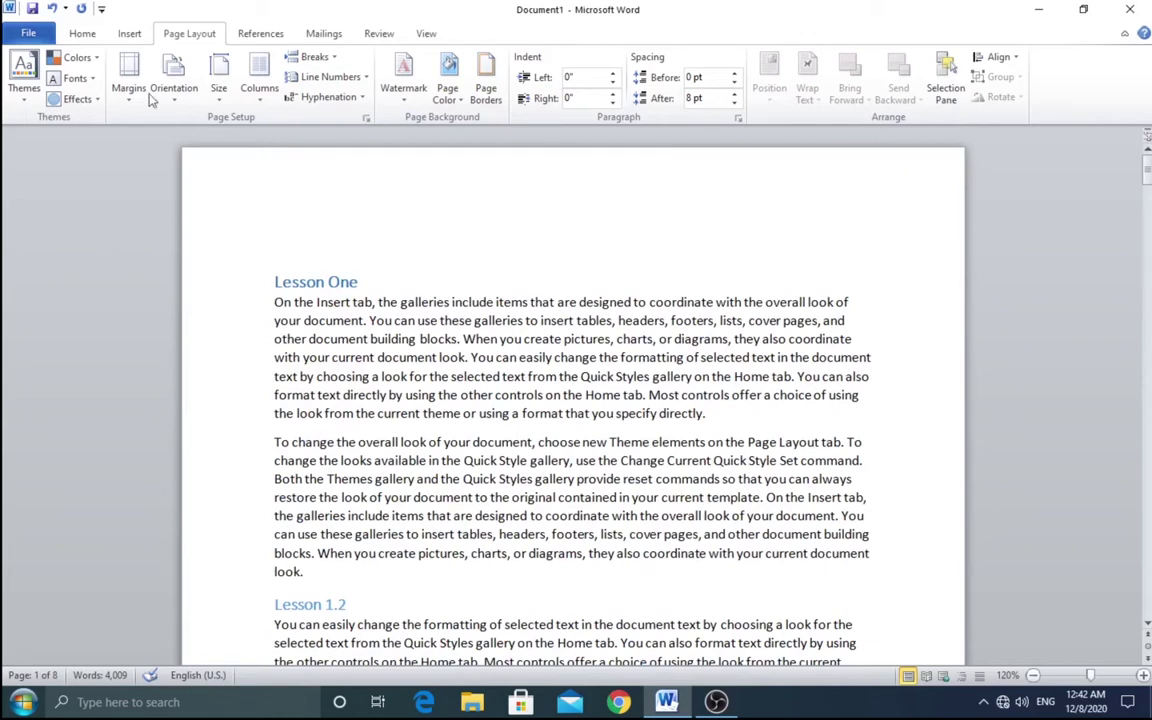
Insert a blank page ahead of the Lesson One heading, making the document nine pages.
{"action": "left_click", "coordinate": [262, 35]}
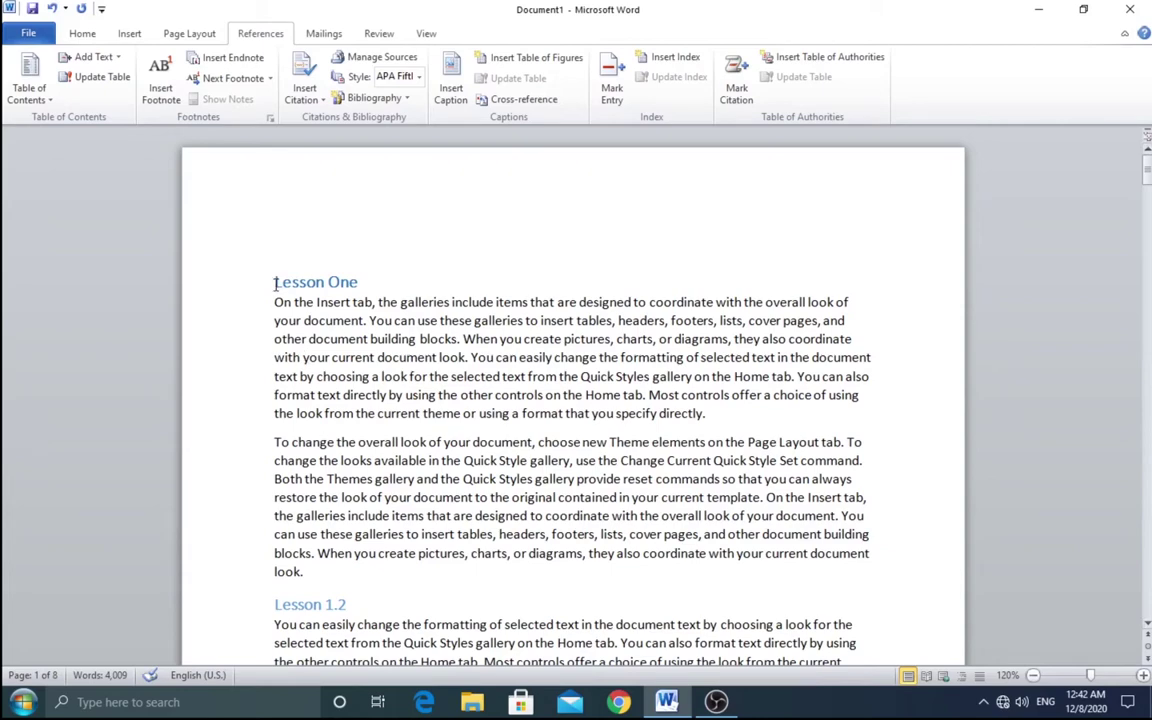
{"action": "left_click", "coordinate": [170, 36]}
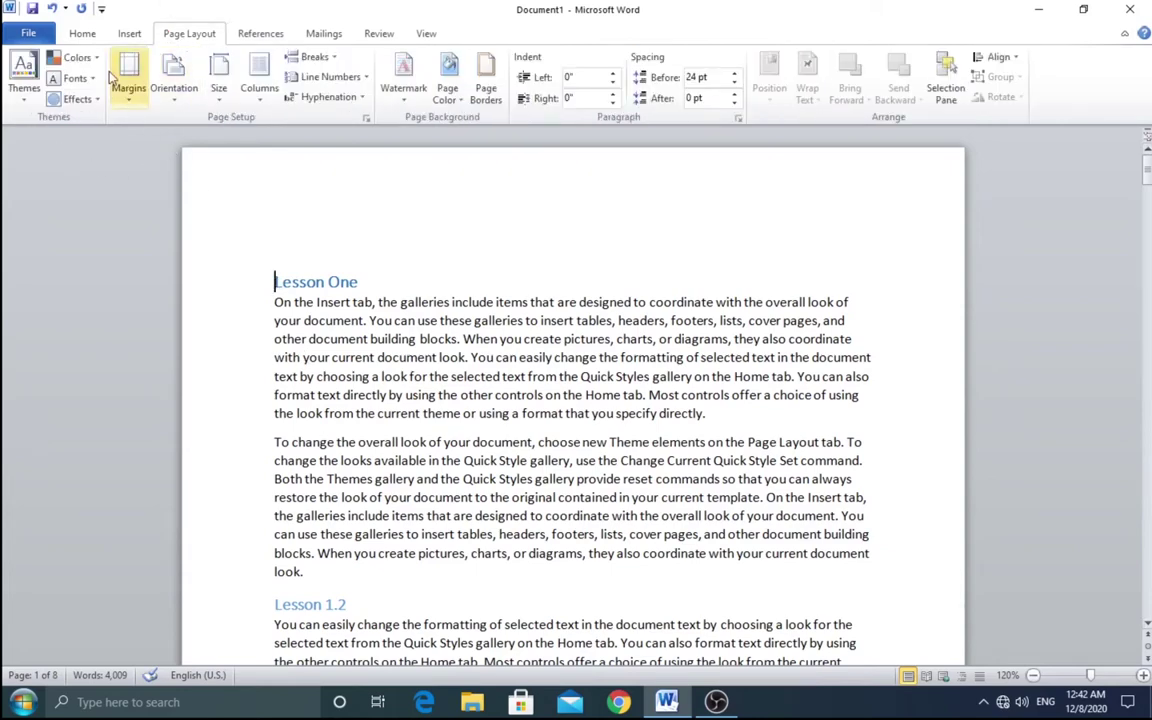
{"action": "left_click", "coordinate": [127, 36]}
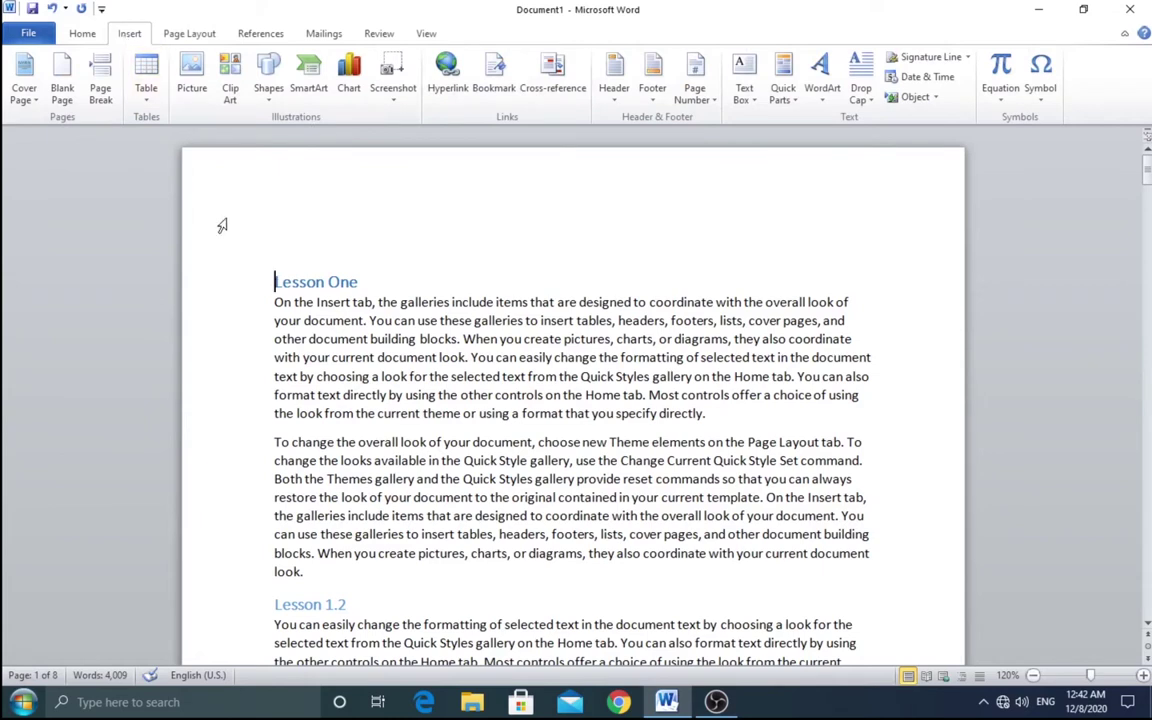
{"action": "left_click", "coordinate": [62, 80]}
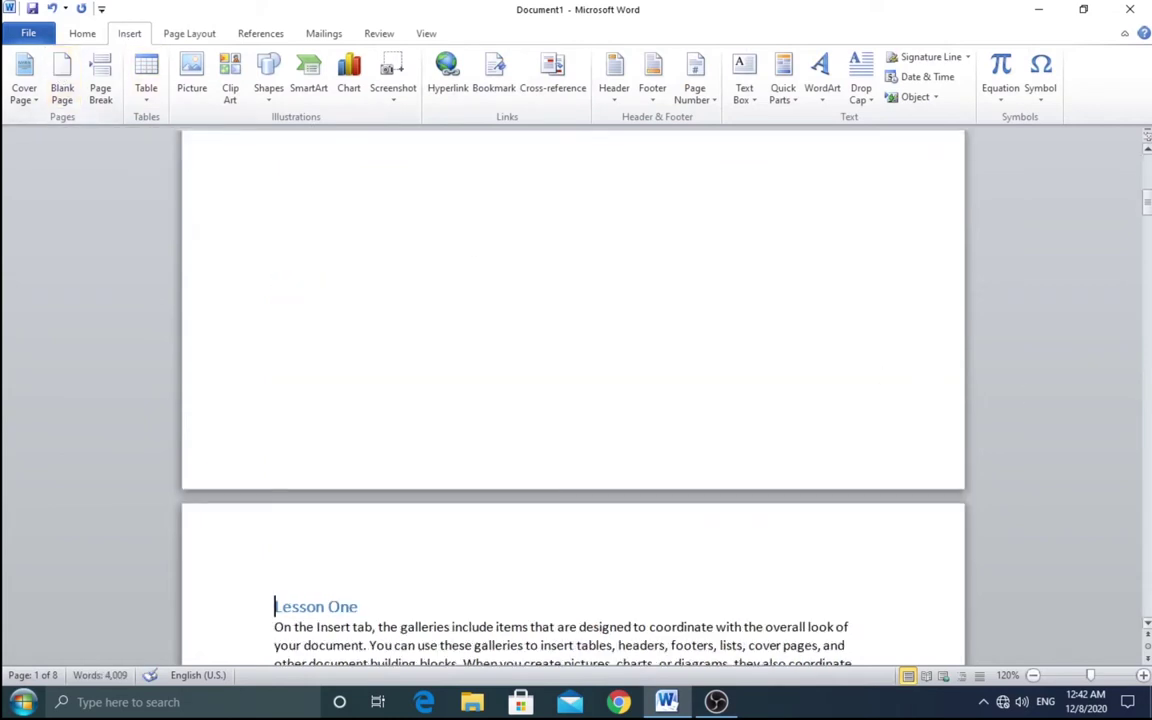
{"action": "mouse_move", "coordinate": [1147, 203]}
{"action": "left_mouse_down"}
{"action": "mouse_move", "coordinate": [1147, 162]}
{"action": "mouse_move", "coordinate": [1147, 316]}
{"action": "left_mouse_up"}
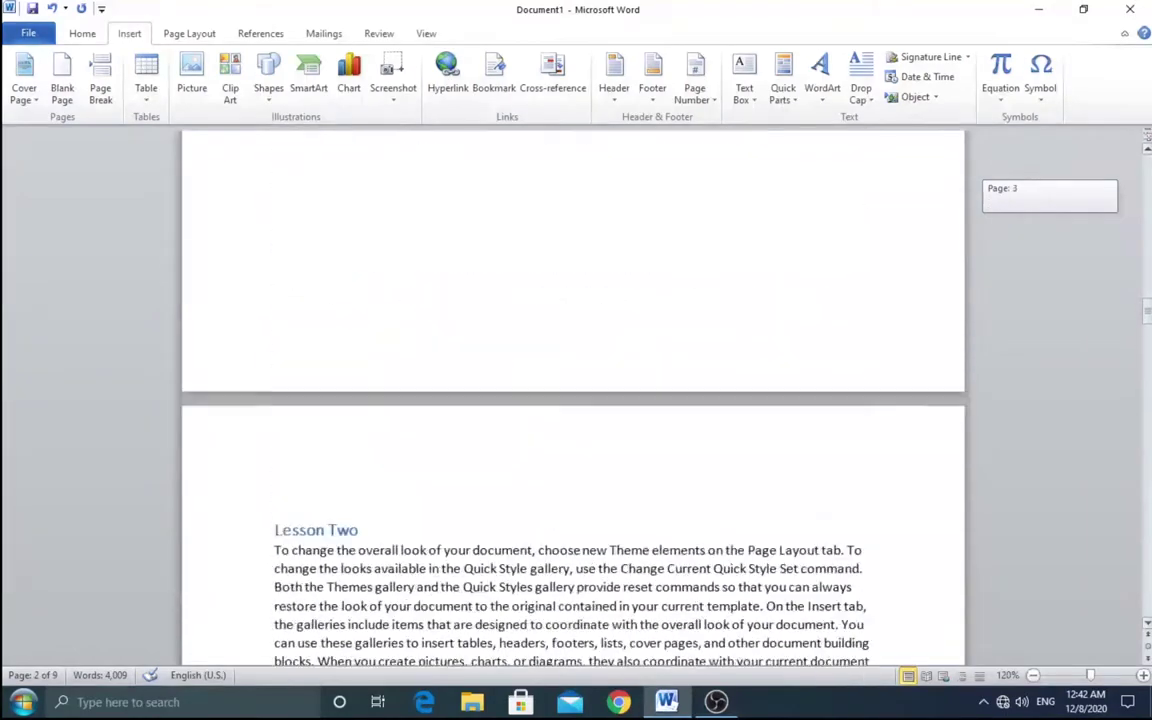
{"action": "left_click_drag", "start_coordinate": [1147, 316], "coordinate": [1147, 165]}
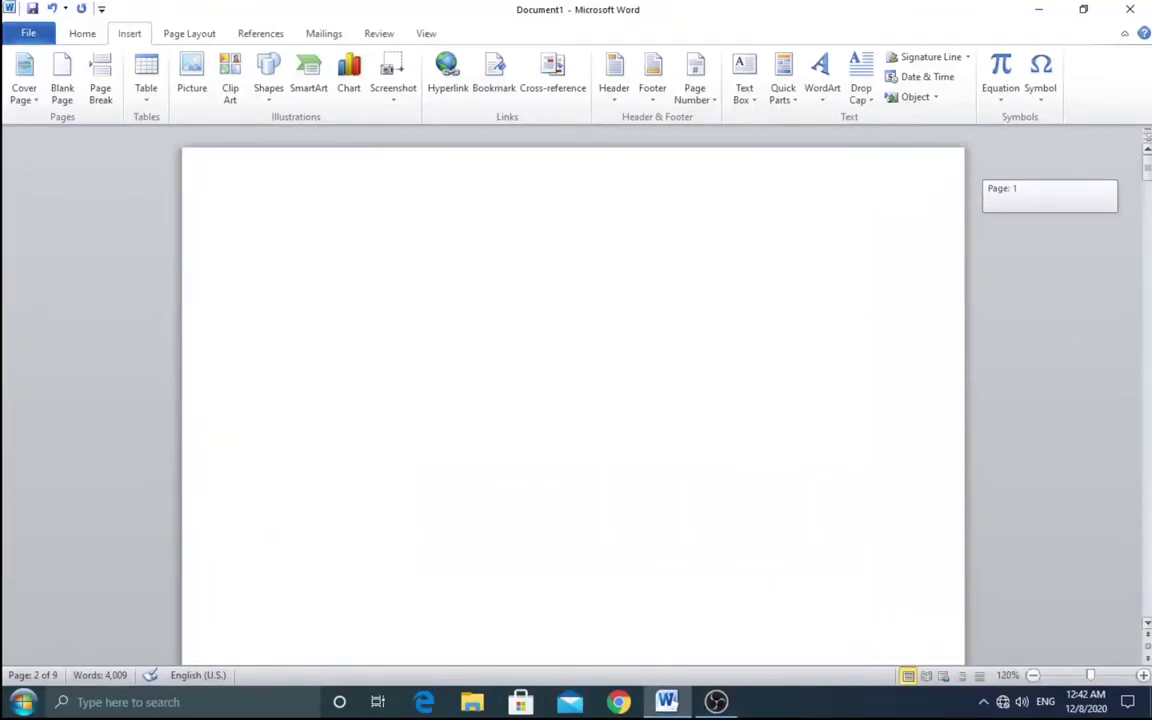
Insert Automatic Table 2 as the table of contents on the blank first page.
{"action": "left_click", "coordinate": [345, 259]}
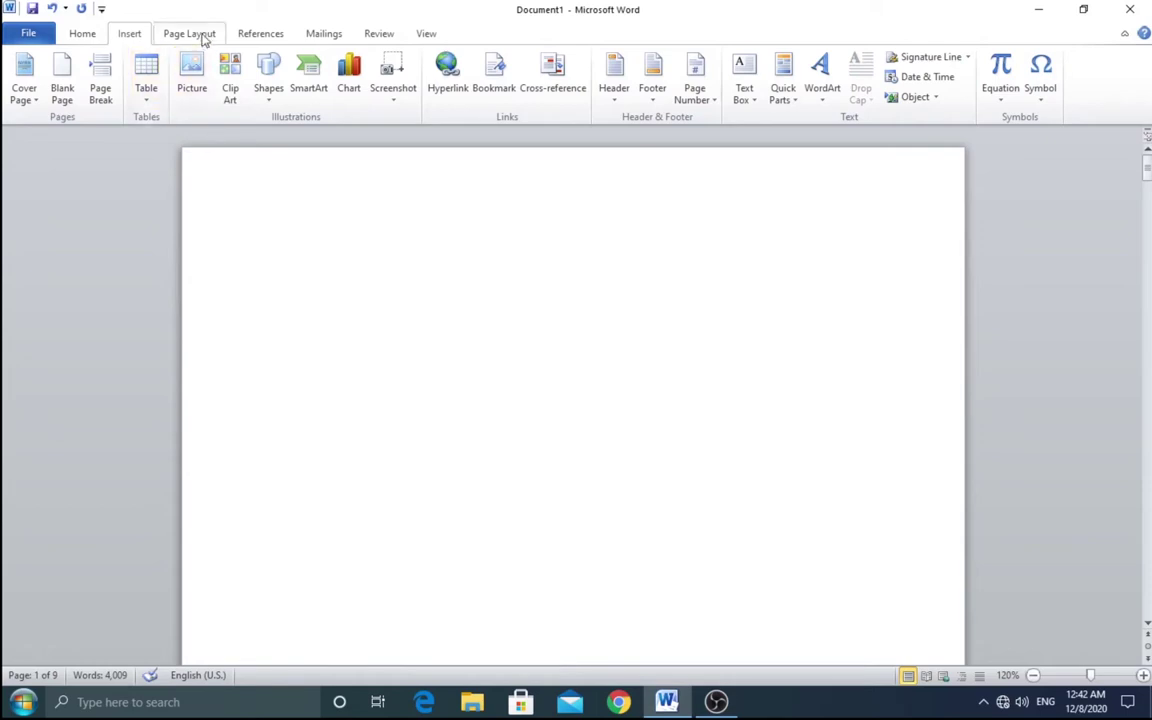
{"action": "left_click", "coordinate": [270, 35]}
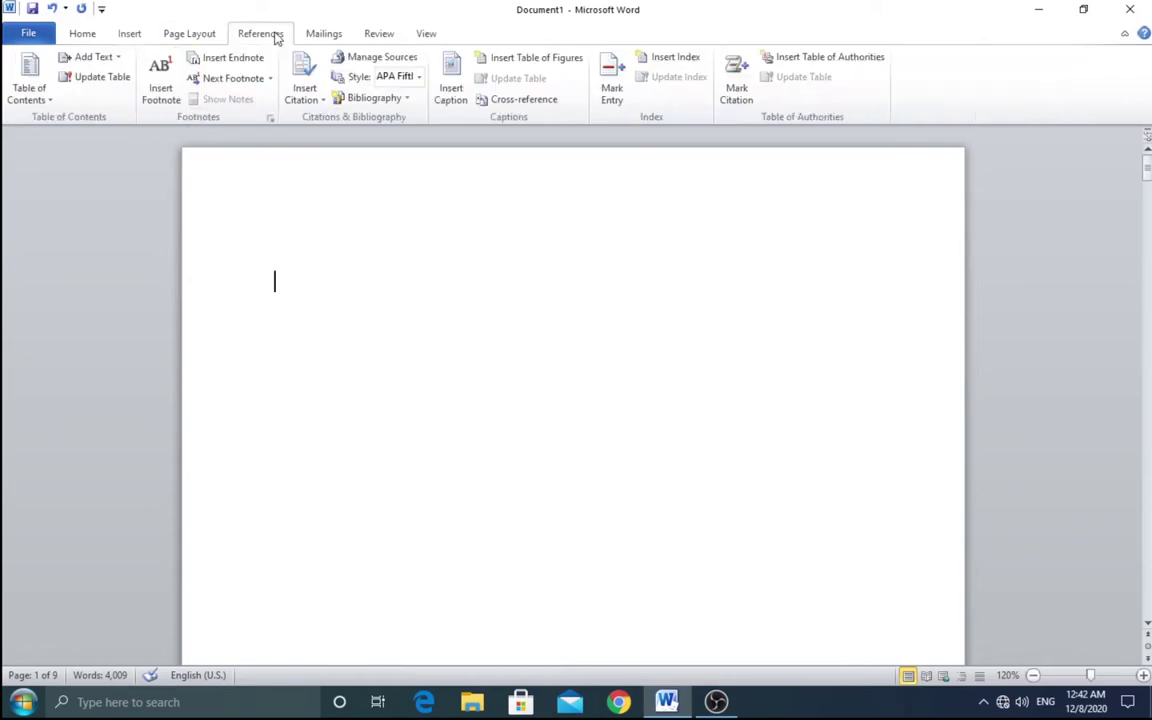
{"action": "left_click", "coordinate": [44, 102]}
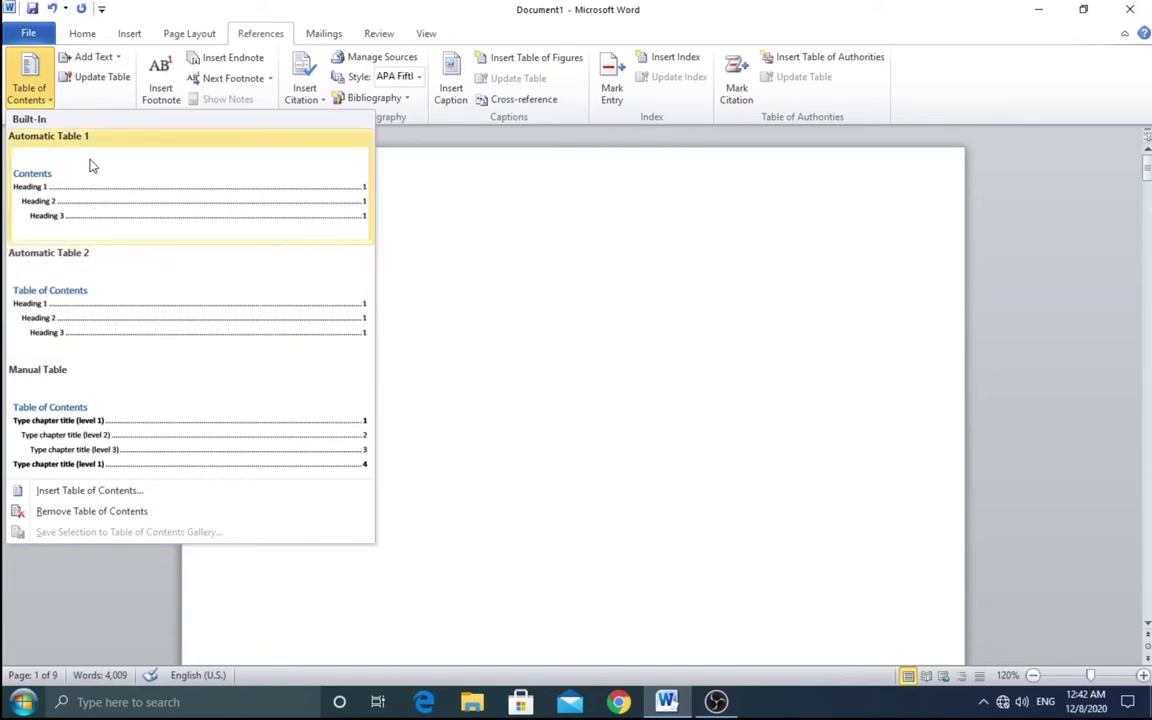
{"action": "left_click", "coordinate": [133, 314]}
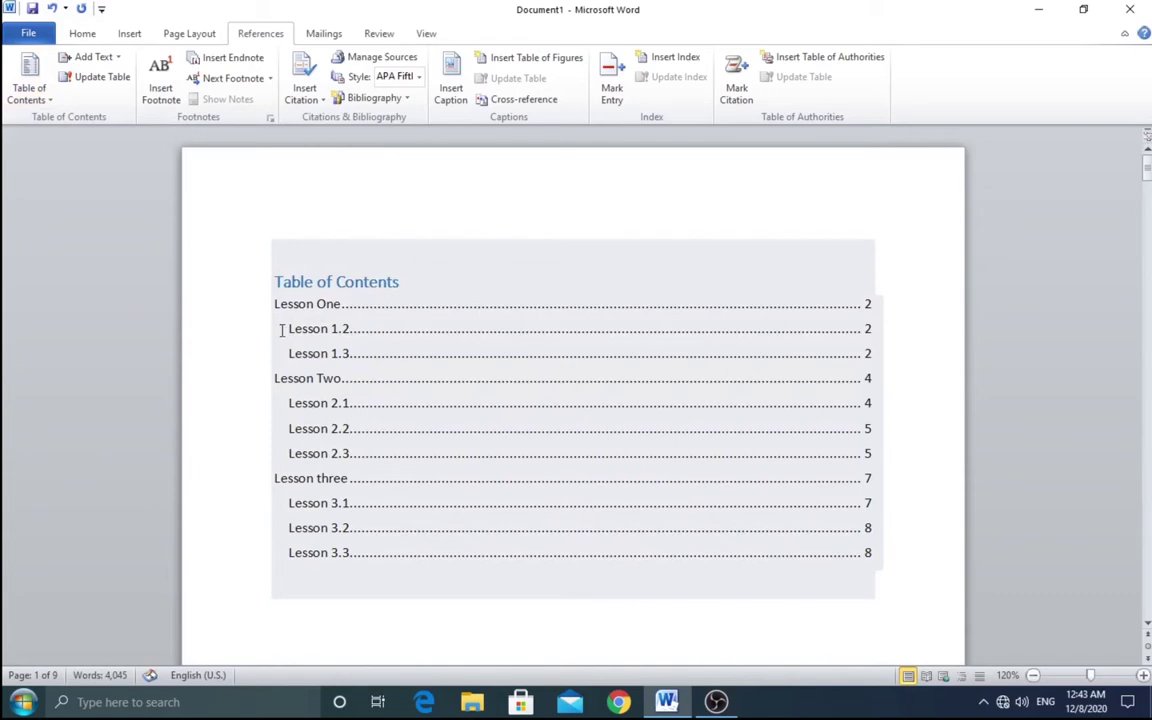
{"action": "left_click", "coordinate": [407, 345]}
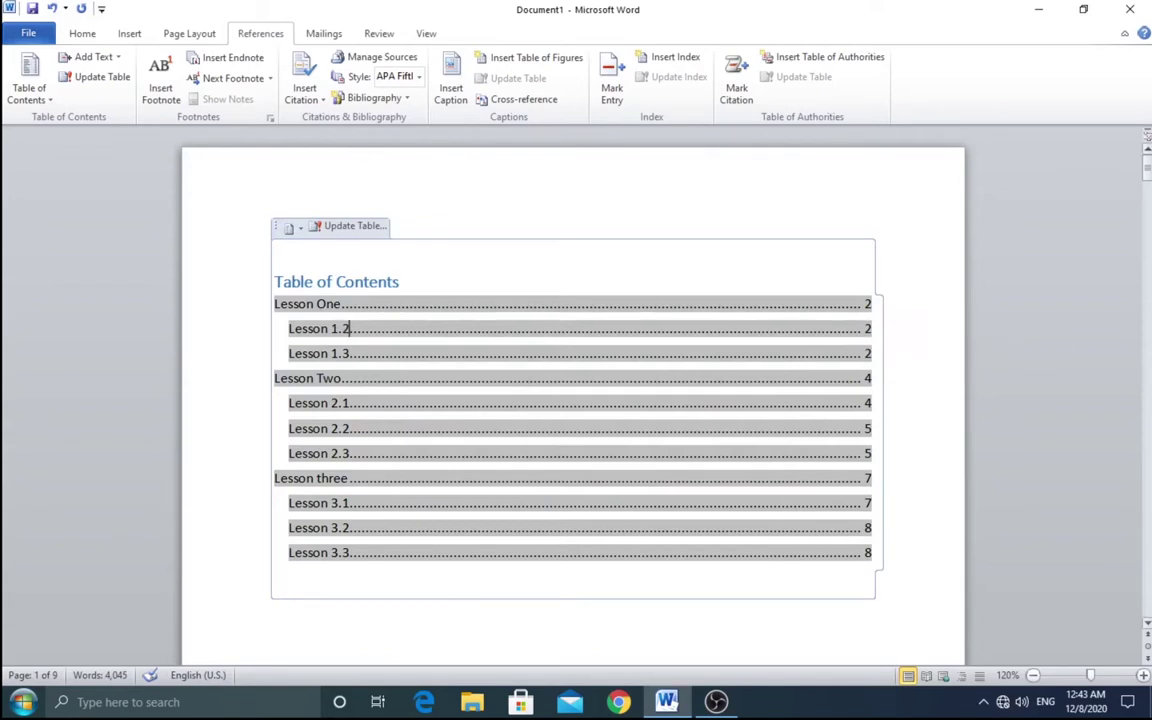
{"action": "mouse_move", "coordinate": [1147, 170]}
{"action": "left_mouse_down"}
{"action": "mouse_move", "coordinate": [1147, 200]}
{"action": "mouse_move", "coordinate": [1147, 170]}
{"action": "left_mouse_up"}
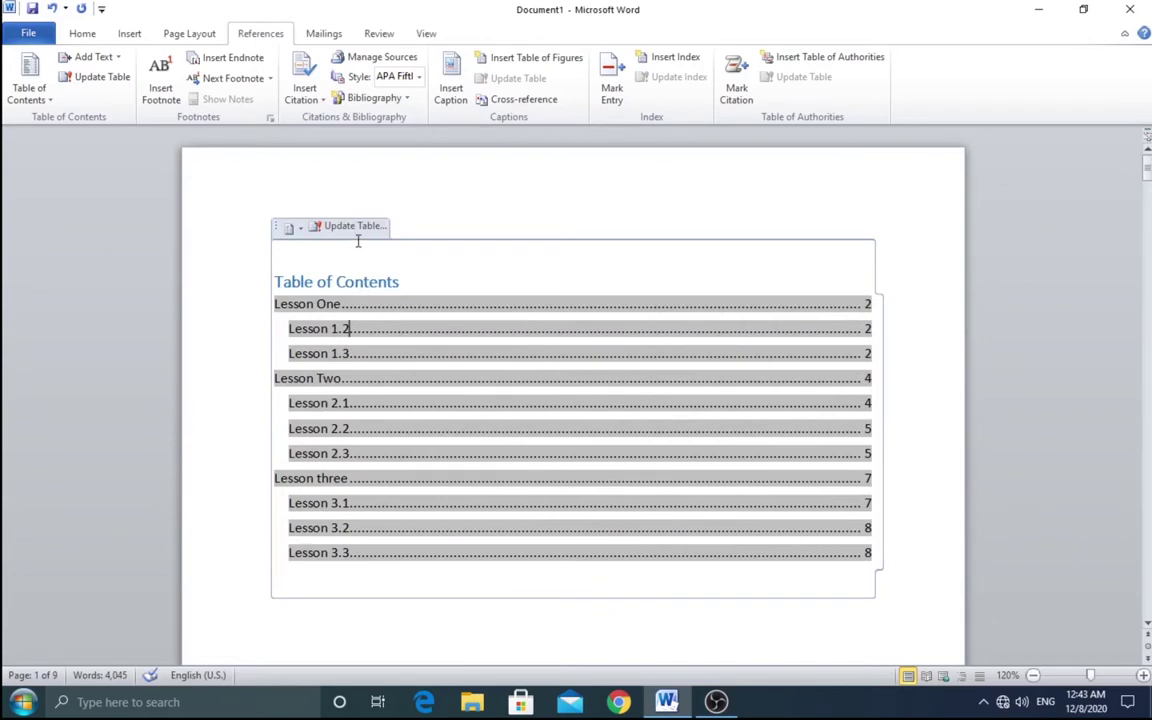
{"action": "left_click", "coordinate": [349, 329]}
Add a new 'Lesson 1.4' line after the paragraph ending 'template.'.
{"action": "left_click_drag", "start_coordinate": [1147, 172], "coordinate": [1147, 276]}
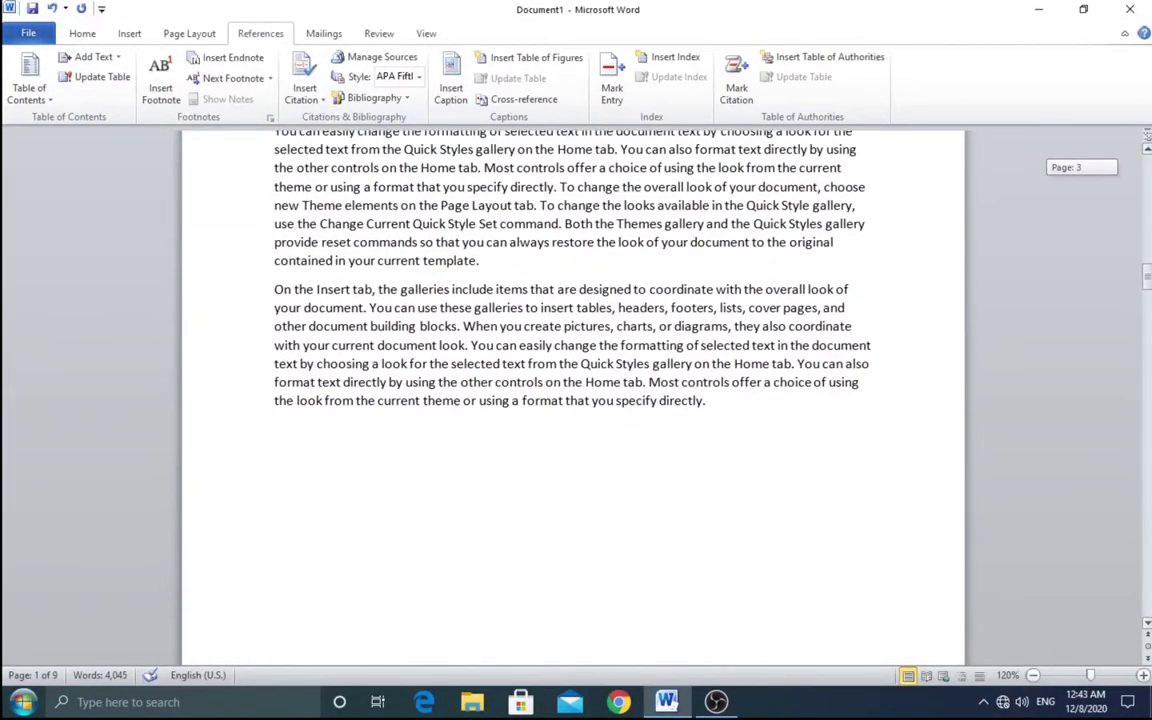
{"action": "left_click", "coordinate": [491, 271]}
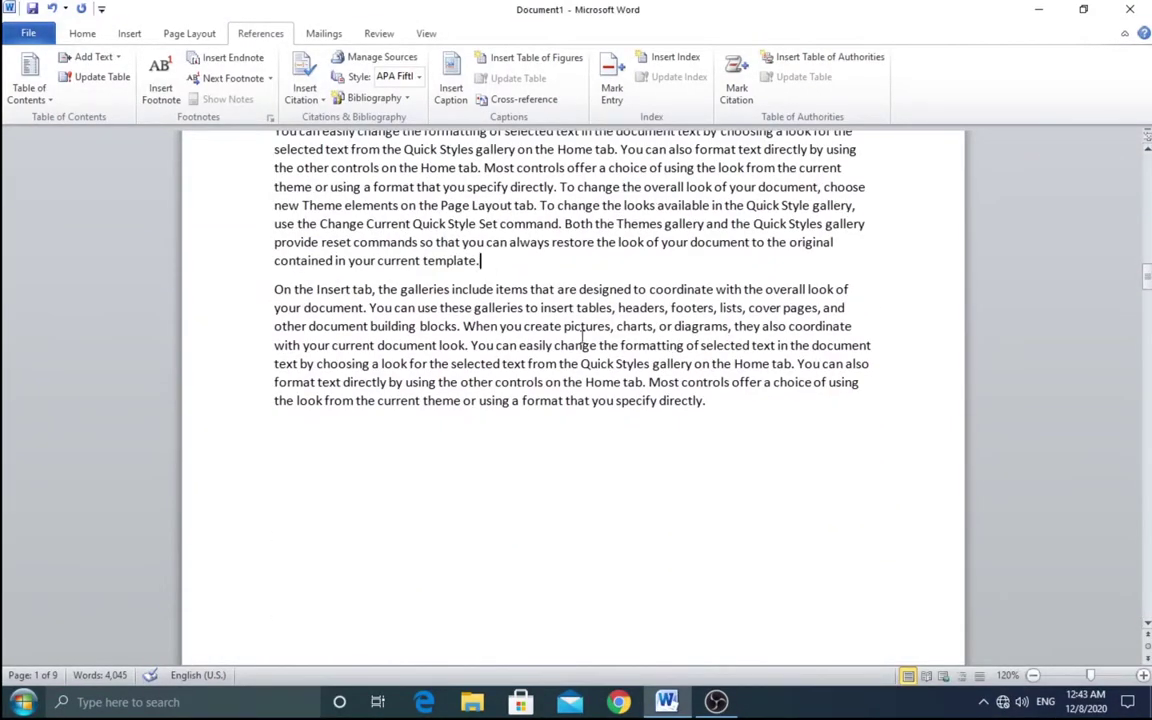
{"action": "key", "text": "Return"}
{"action": "type", "text": "L"}
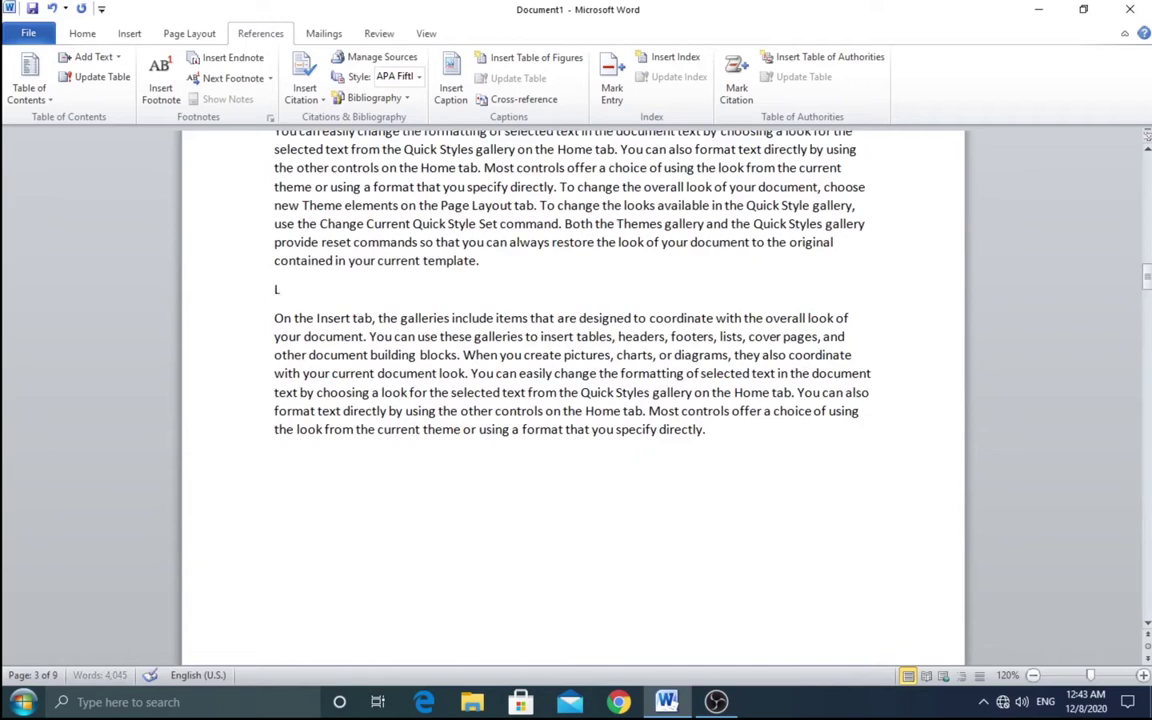
{"action": "type", "text": "esson"}
{"action": "type", "text": " 1.4"}
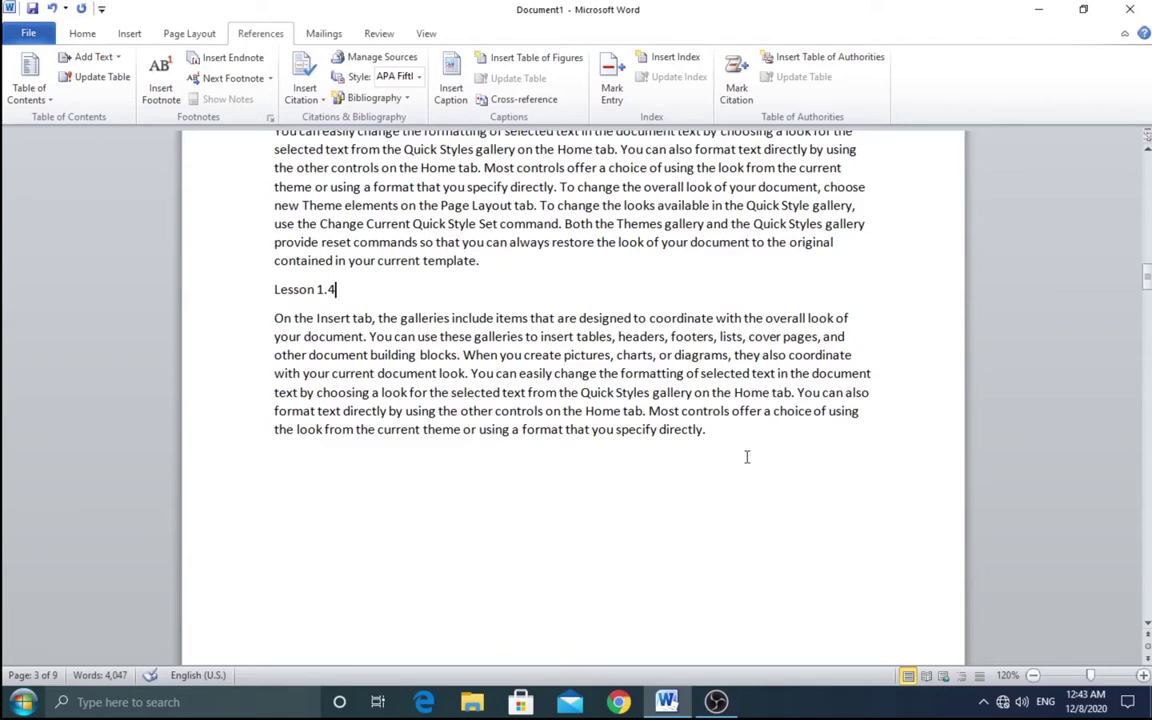
Remove the stray space and the page break before Lesson Two, then select its heading text.
{"action": "left_click", "coordinate": [709, 432]}
{"action": "key", "text": "BackSpace"}
{"action": "scroll", "coordinate": [737, 484], "scroll_direction": "down", "scroll_amount": 3}
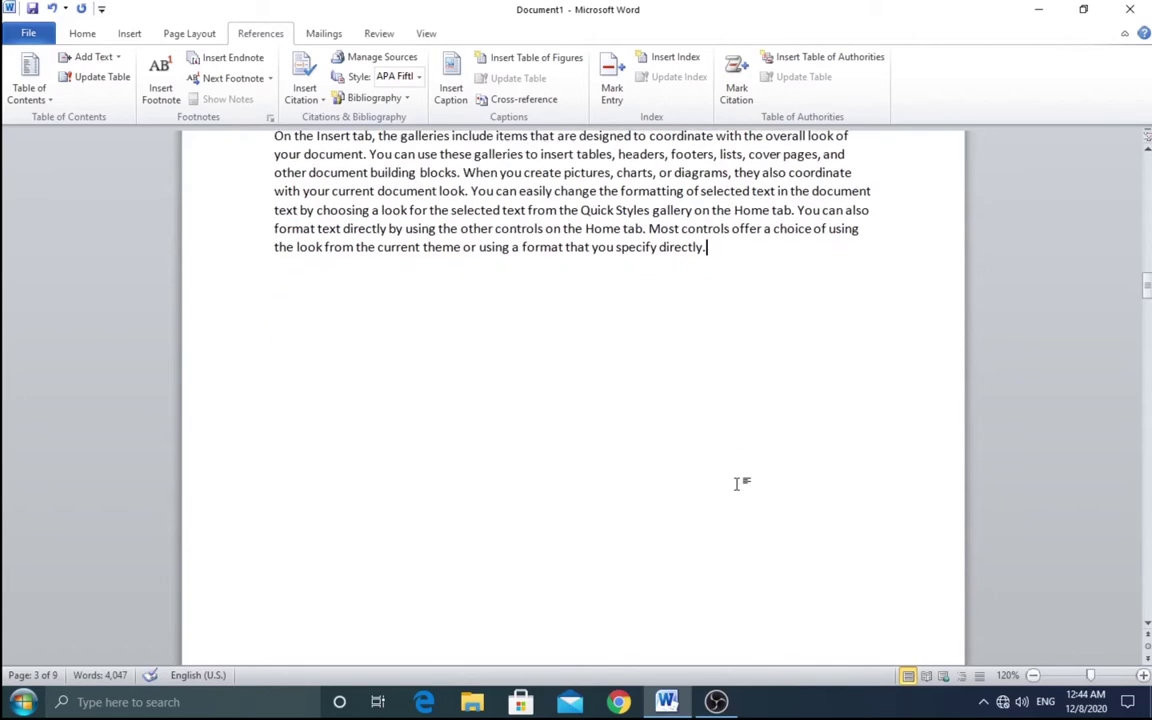
{"action": "scroll", "coordinate": [737, 484], "scroll_direction": "down", "scroll_amount": 1}
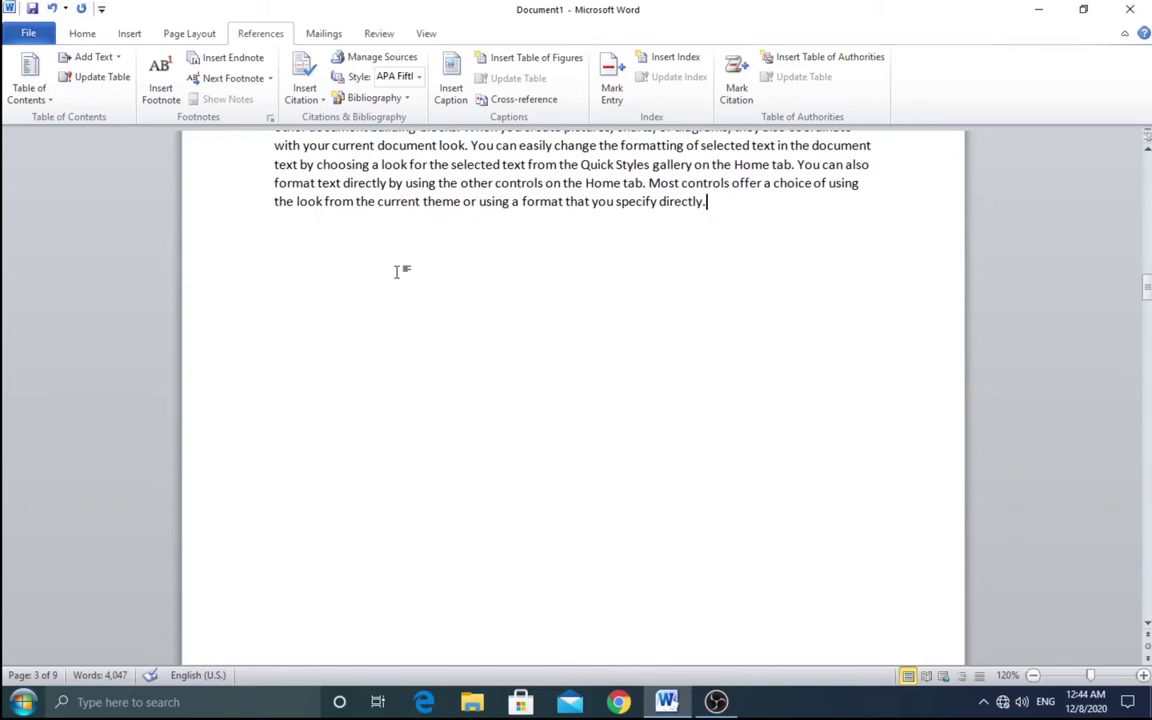
{"action": "scroll", "coordinate": [363, 262], "scroll_direction": "up", "scroll_amount": 2}
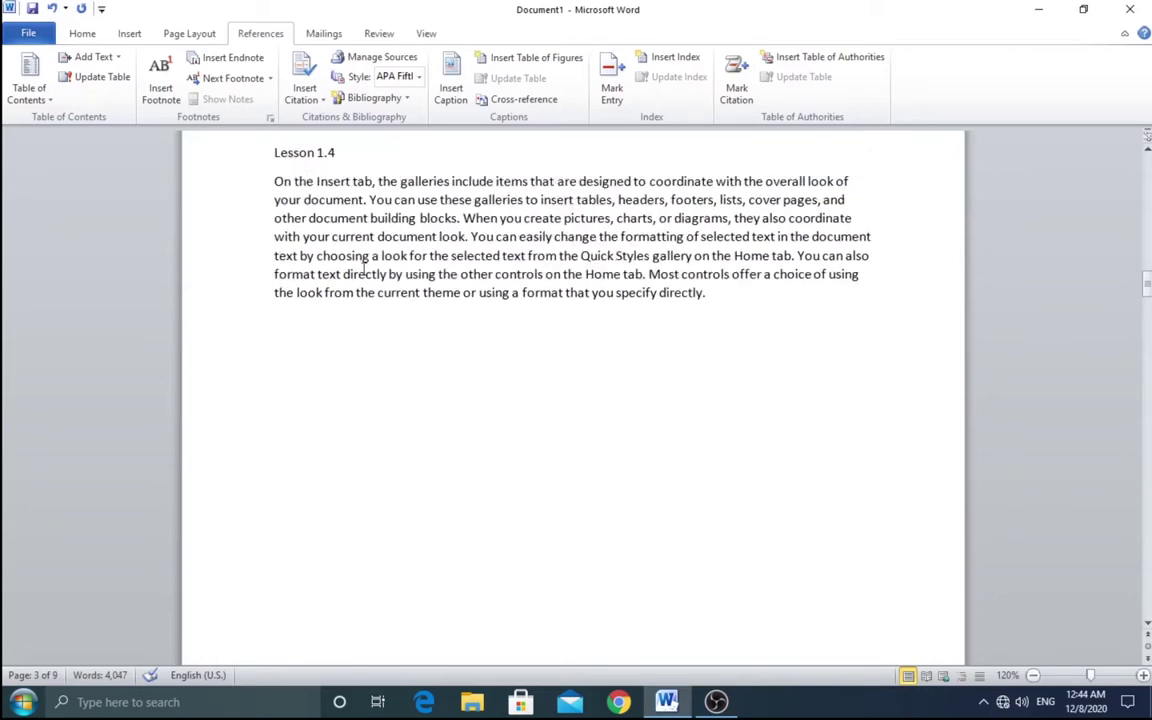
{"action": "scroll", "coordinate": [363, 262], "scroll_direction": "up", "scroll_amount": 1}
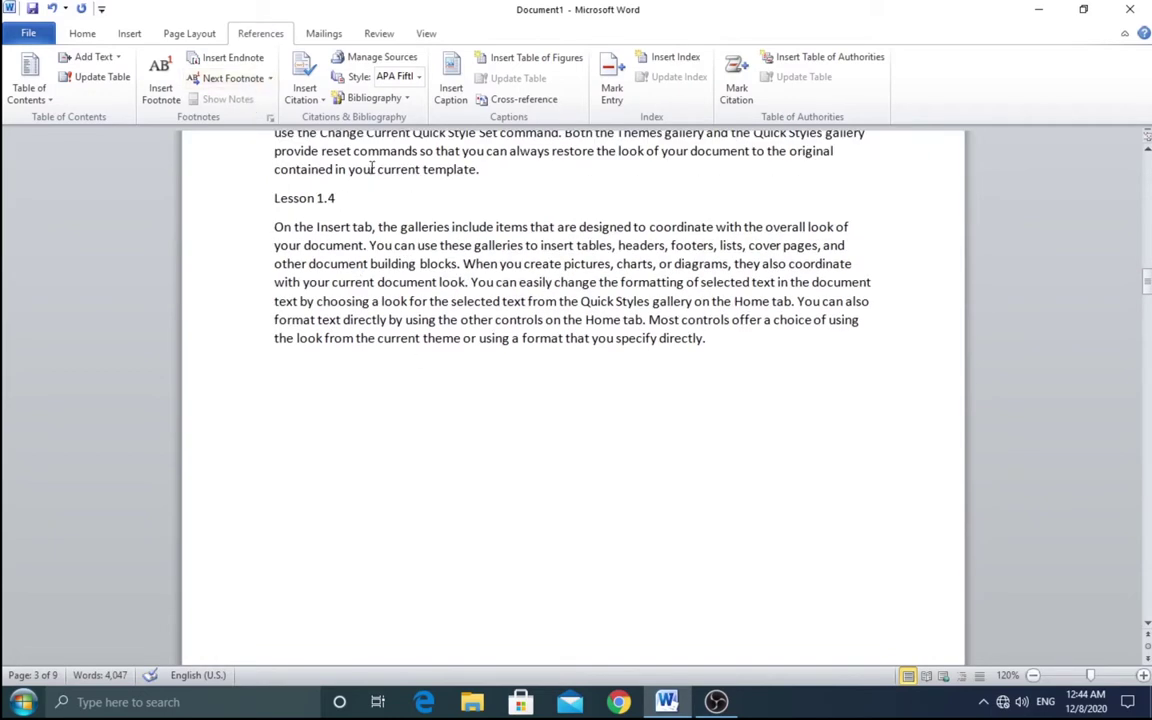
{"action": "key", "text": "Delete"}
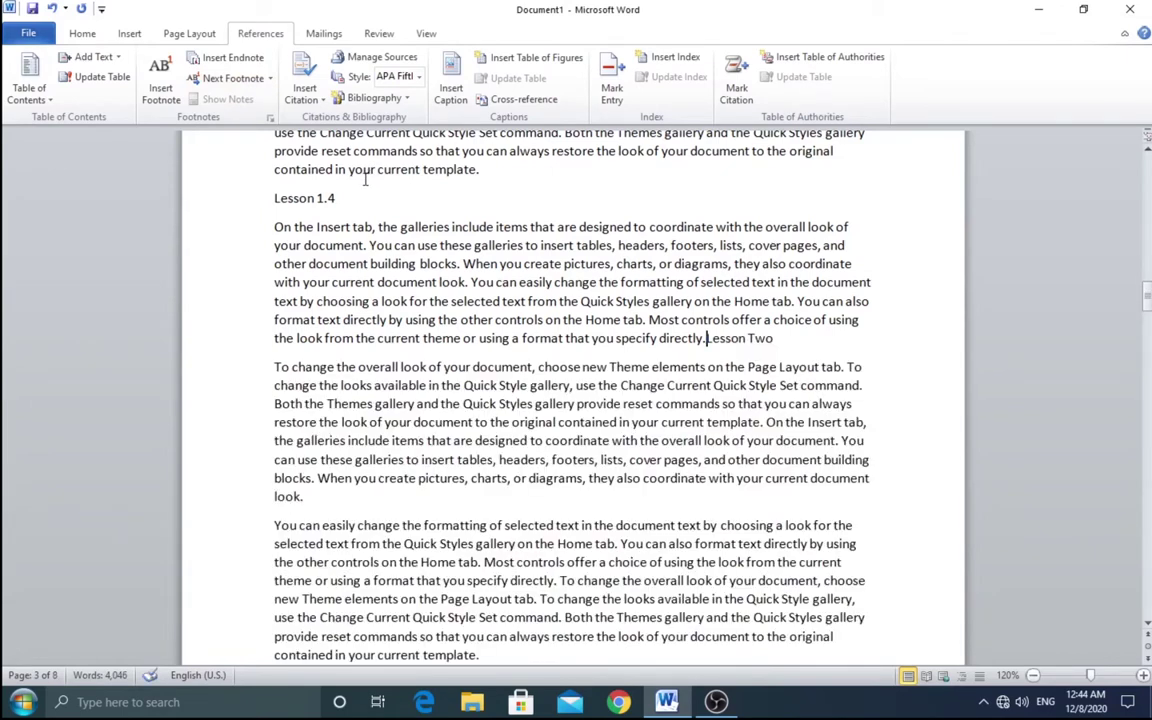
{"action": "key", "text": "Return"}
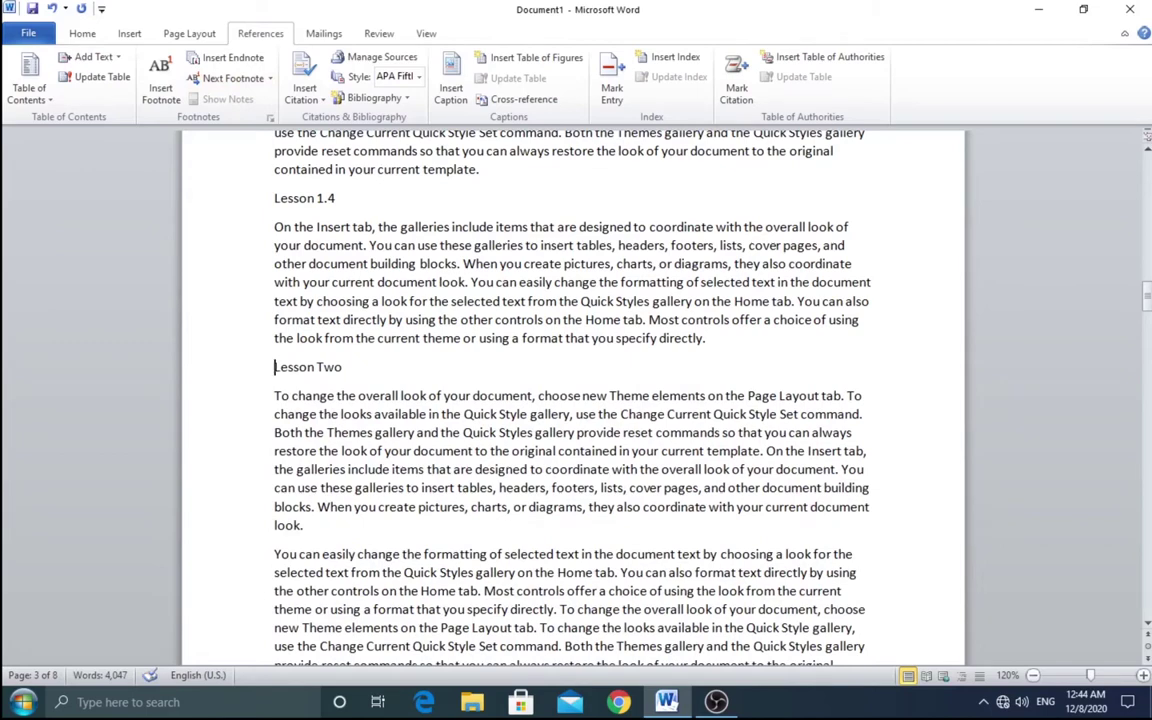
{"action": "left_click_drag", "start_coordinate": [342, 367], "coordinate": [274, 367]}
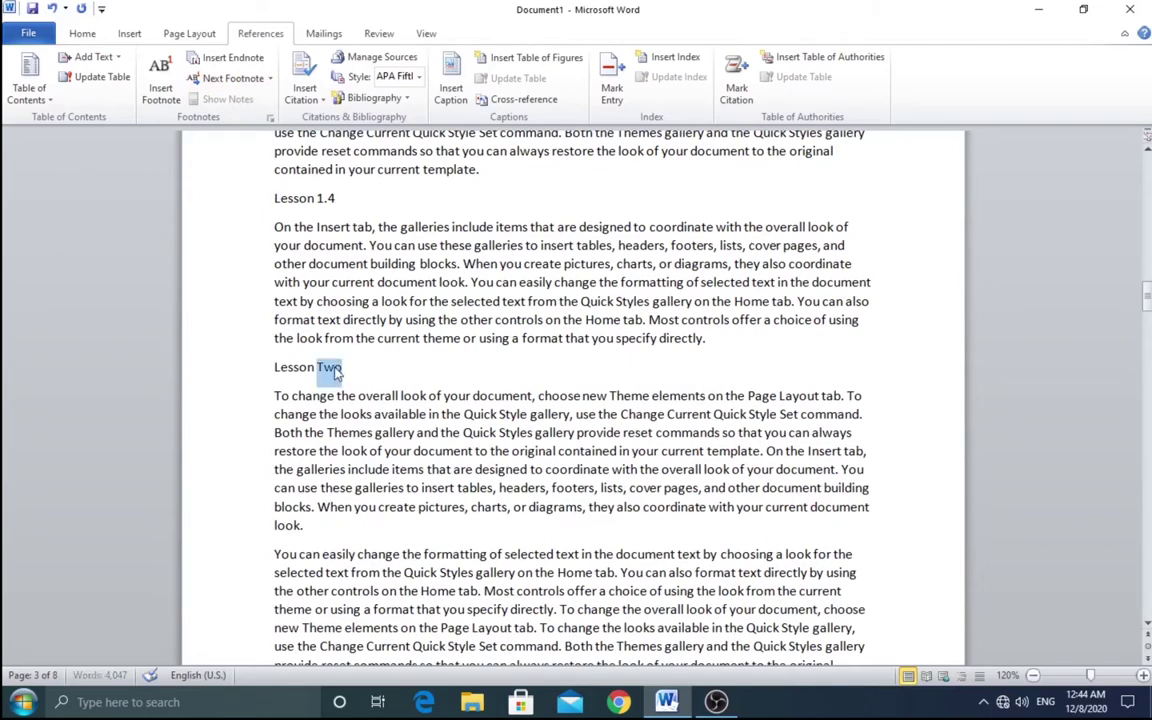
Apply the Heading 1 style to the Lesson Two heading.
{"action": "left_click", "coordinate": [83, 34]}
{"action": "left_click", "coordinate": [864, 84]}
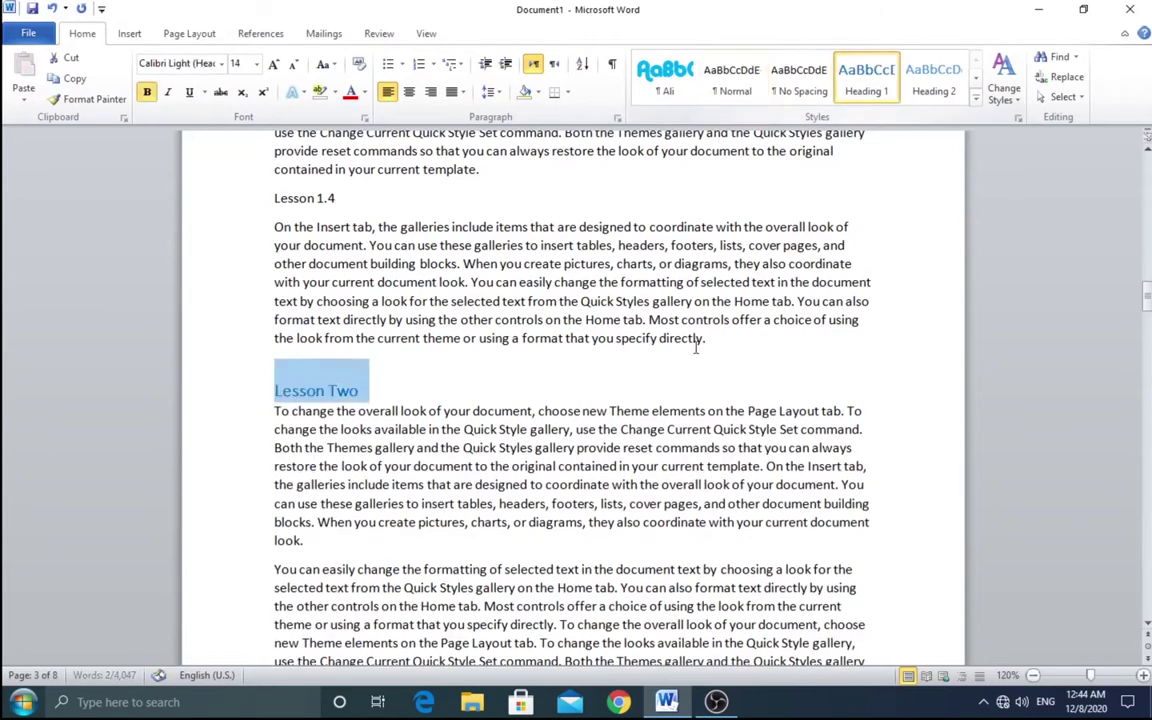
{"action": "left_click", "coordinate": [740, 353]}
Generate sample paragraphs under Lesson 1.4 with the formula =rand(5,5).
{"action": "key", "text": "Return"}
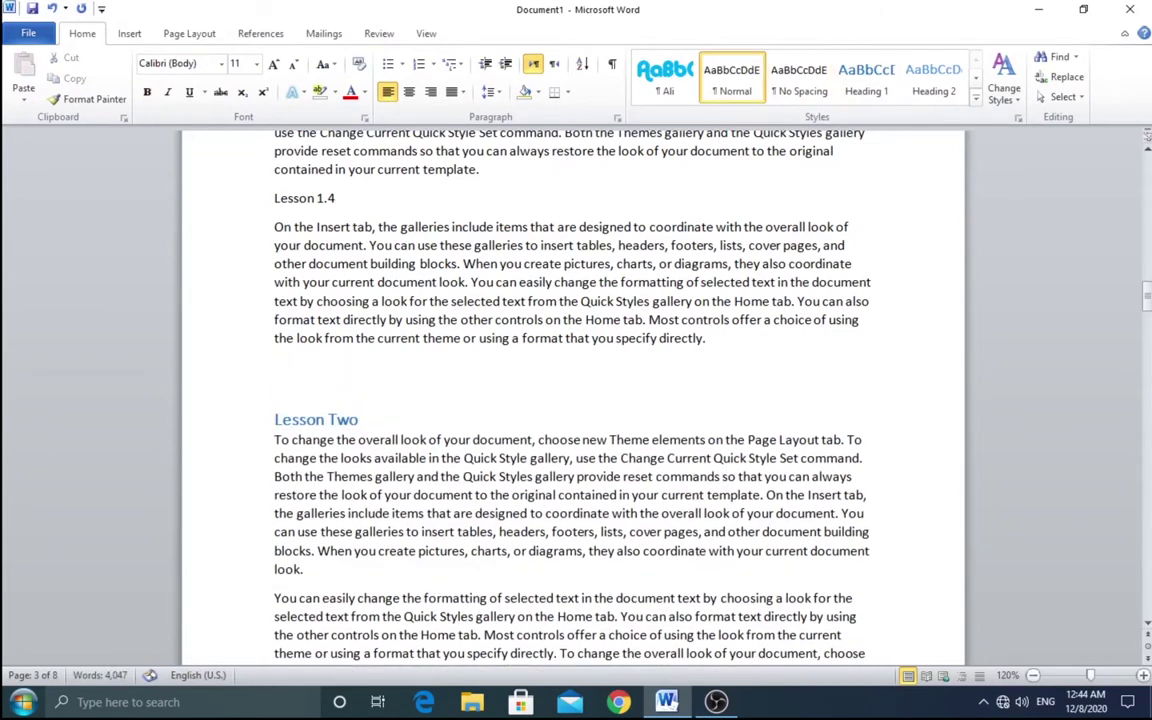
{"action": "type", "text": "=rand"}
{"action": "type", "text": "(2"}
{"action": "key", "text": "BackSpace"}
{"action": "type", "text": "5"}
{"action": "type", "text": ",5"}
{"action": "type", "text": ")"}
{"action": "key", "text": "Return"}
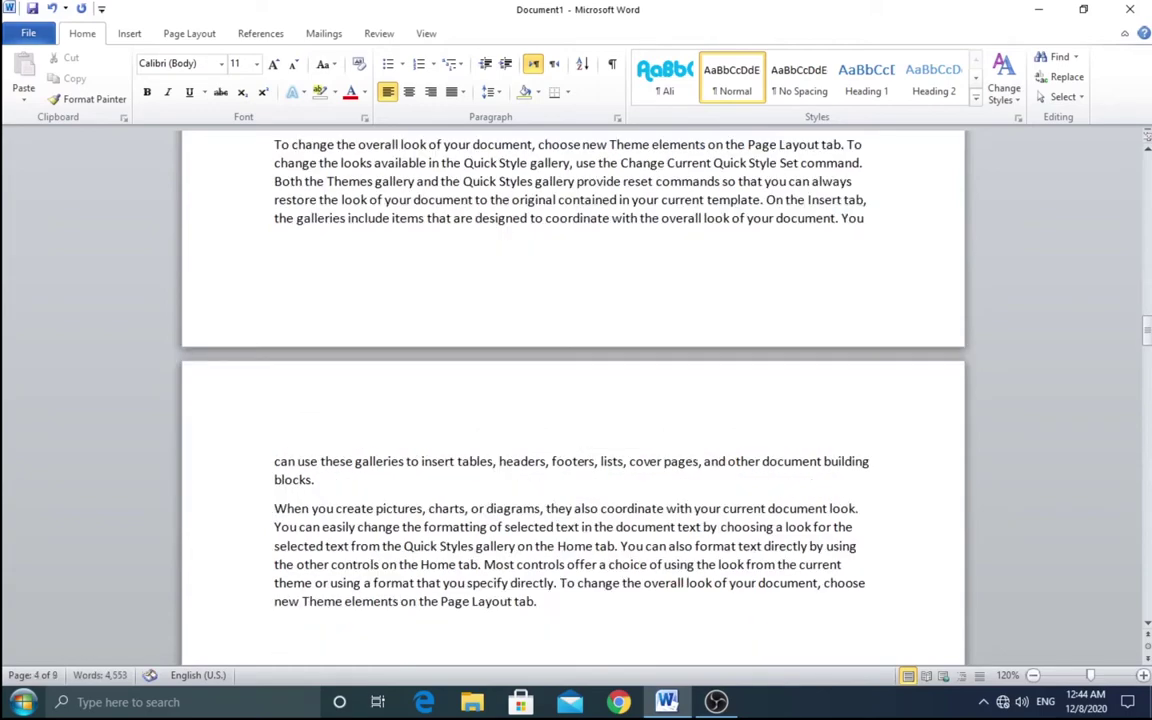
Find the Lesson 1.4 line and place the insertion point just after it.
{"action": "scroll", "coordinate": [605, 297], "scroll_direction": "up", "scroll_amount": 5}
{"action": "scroll", "coordinate": [605, 297], "scroll_direction": "up", "scroll_amount": 3}
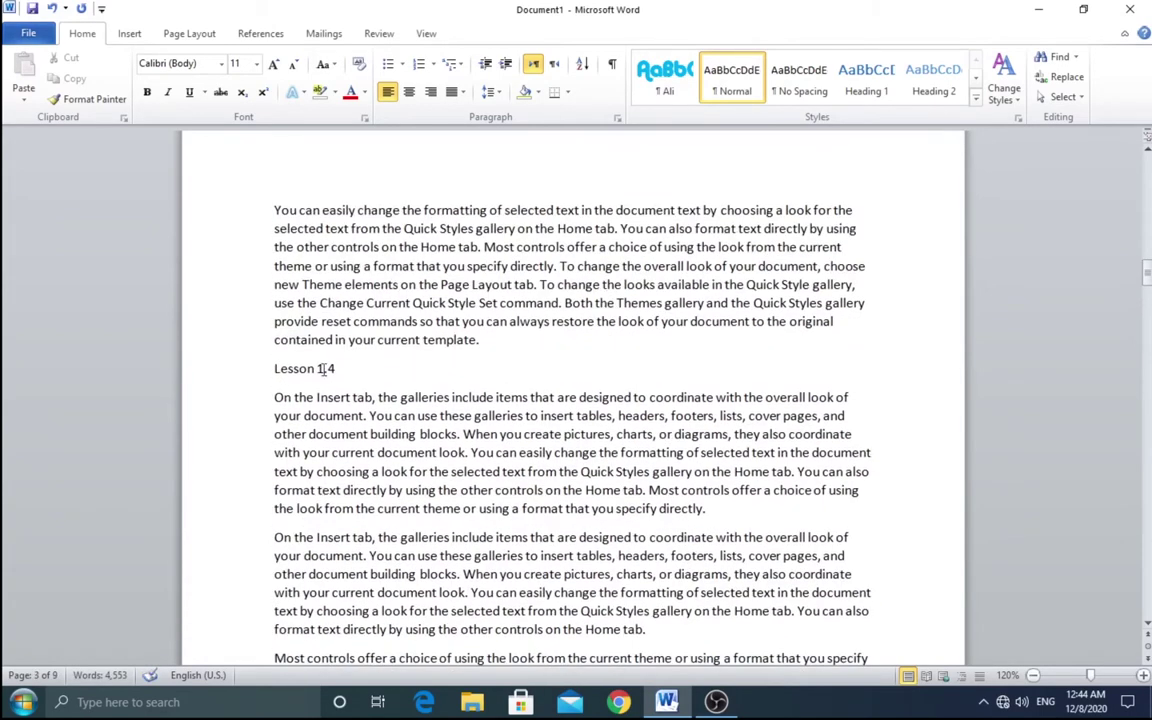
{"action": "scroll", "coordinate": [337, 368], "scroll_direction": "down", "scroll_amount": 1}
{"action": "scroll", "coordinate": [340, 355], "scroll_direction": "up", "scroll_amount": 2}
{"action": "scroll", "coordinate": [343, 335], "scroll_direction": "up", "scroll_amount": 6}
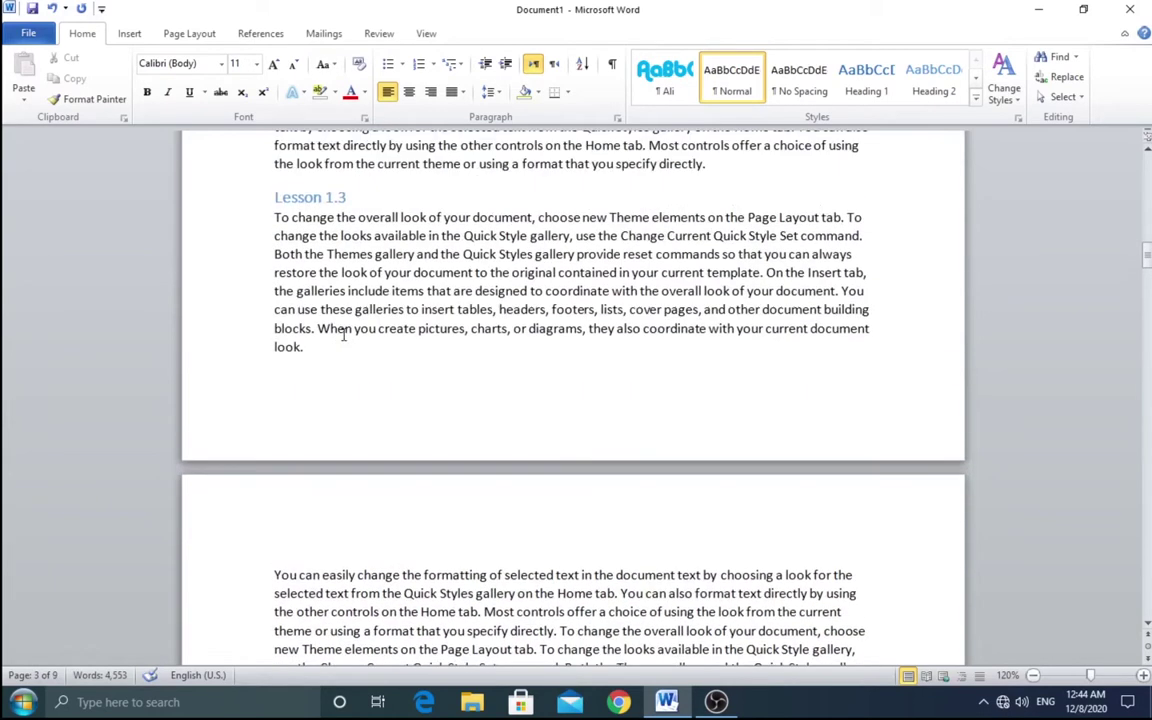
{"action": "scroll", "coordinate": [343, 336], "scroll_direction": "down", "scroll_amount": 4}
{"action": "left_click_drag", "start_coordinate": [342, 506], "coordinate": [274, 506]}
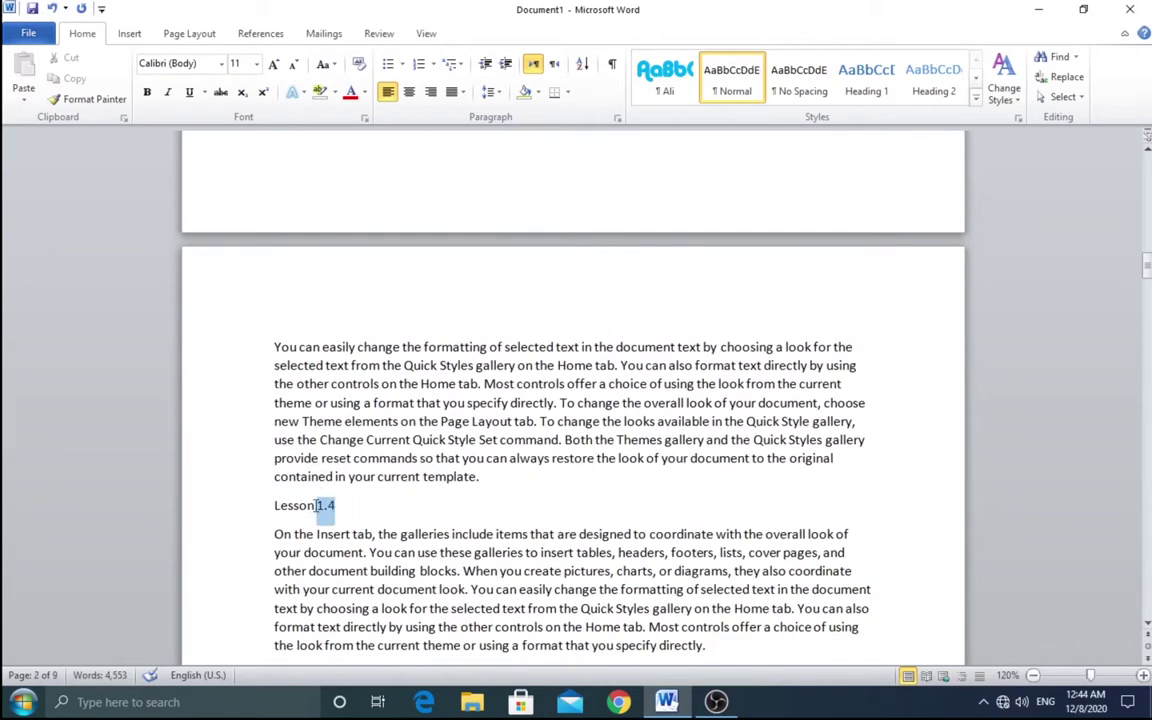
{"action": "left_click", "coordinate": [392, 521]}
Start a new paragraph after the one ending 'building blocks.' on page 4.
{"action": "scroll", "coordinate": [335, 503], "scroll_direction": "down", "scroll_amount": 2}
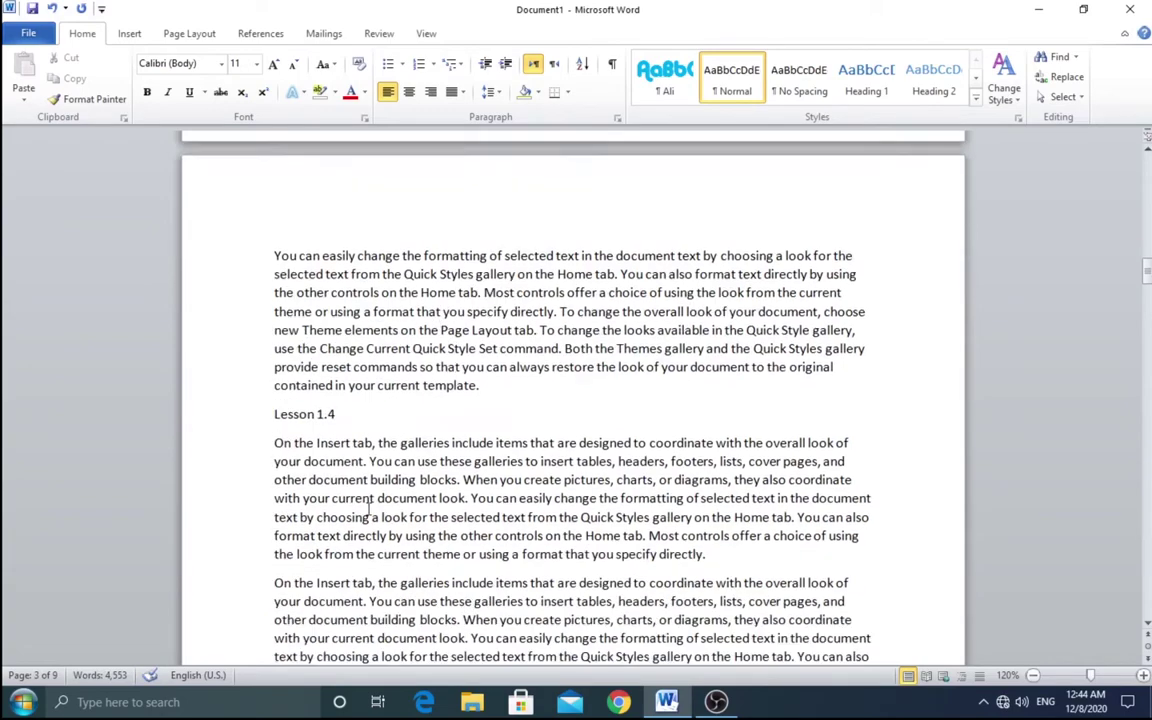
{"action": "scroll", "coordinate": [355, 490], "scroll_direction": "down", "scroll_amount": 4}
{"action": "scroll", "coordinate": [374, 478], "scroll_direction": "down", "scroll_amount": 2}
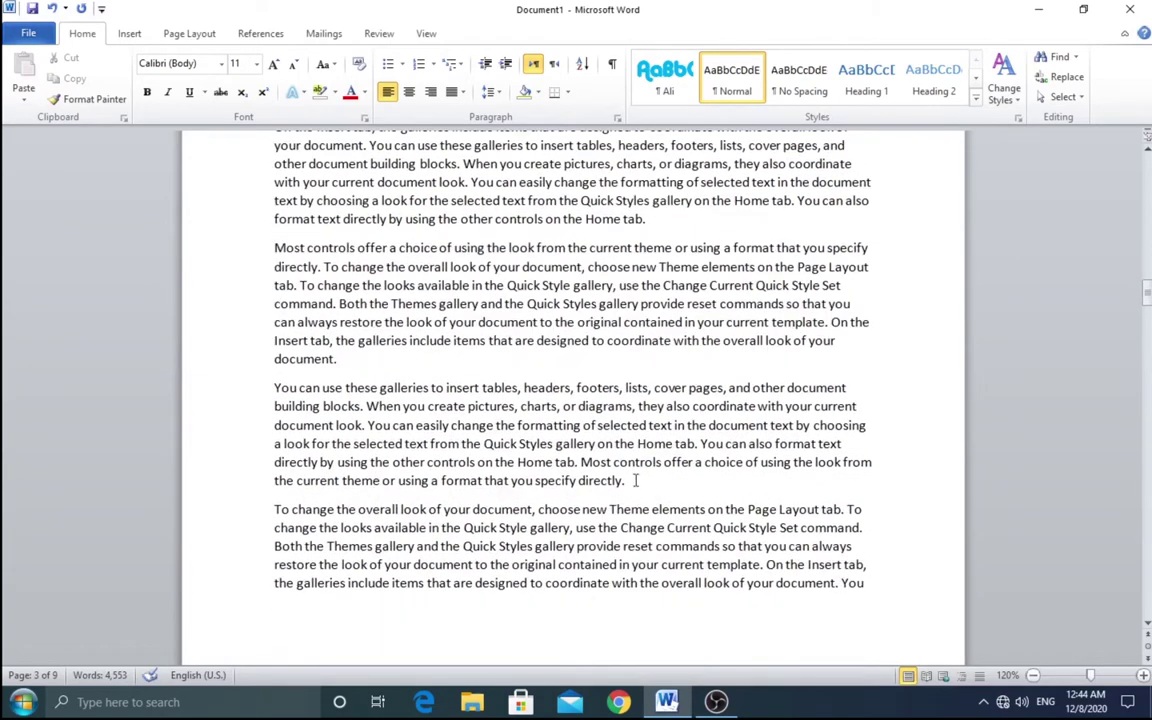
{"action": "scroll", "coordinate": [689, 505], "scroll_direction": "down", "scroll_amount": 5}
{"action": "scroll", "coordinate": [620, 530], "scroll_direction": "down", "scroll_amount": 3}
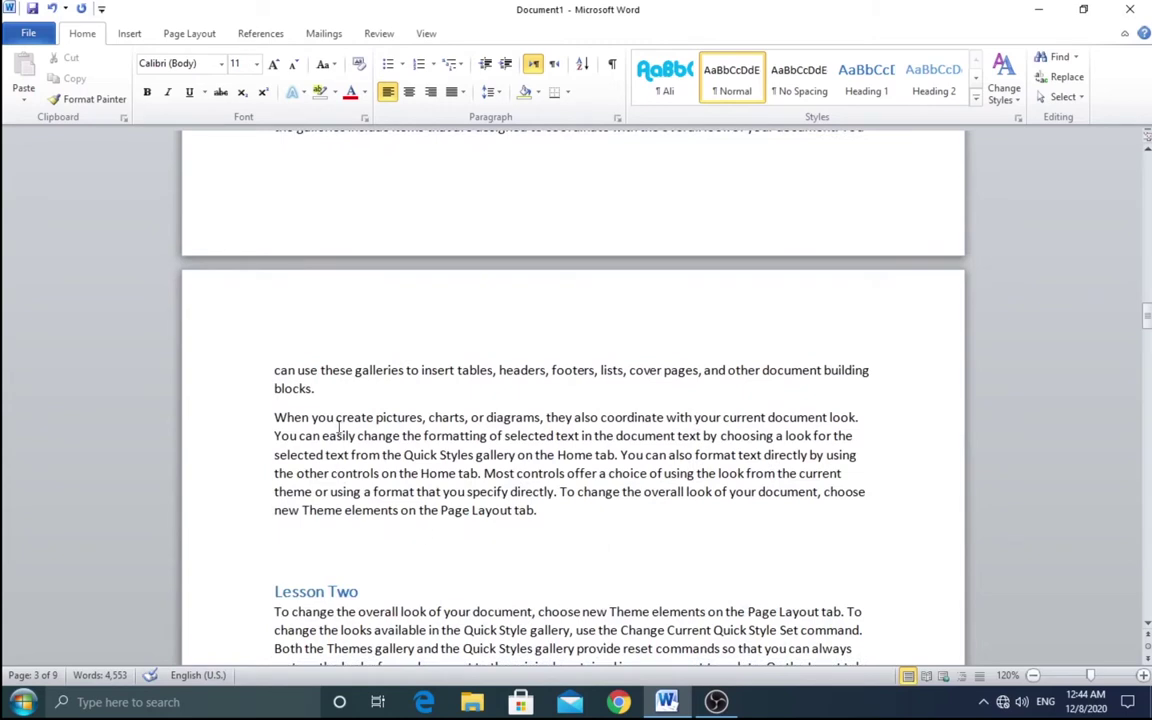
{"action": "left_click", "coordinate": [357, 406]}
{"action": "key", "text": "Return"}
Type 'Lesson 1.5' and make it a Heading 2 subheading.
{"action": "type", "text": "L"}
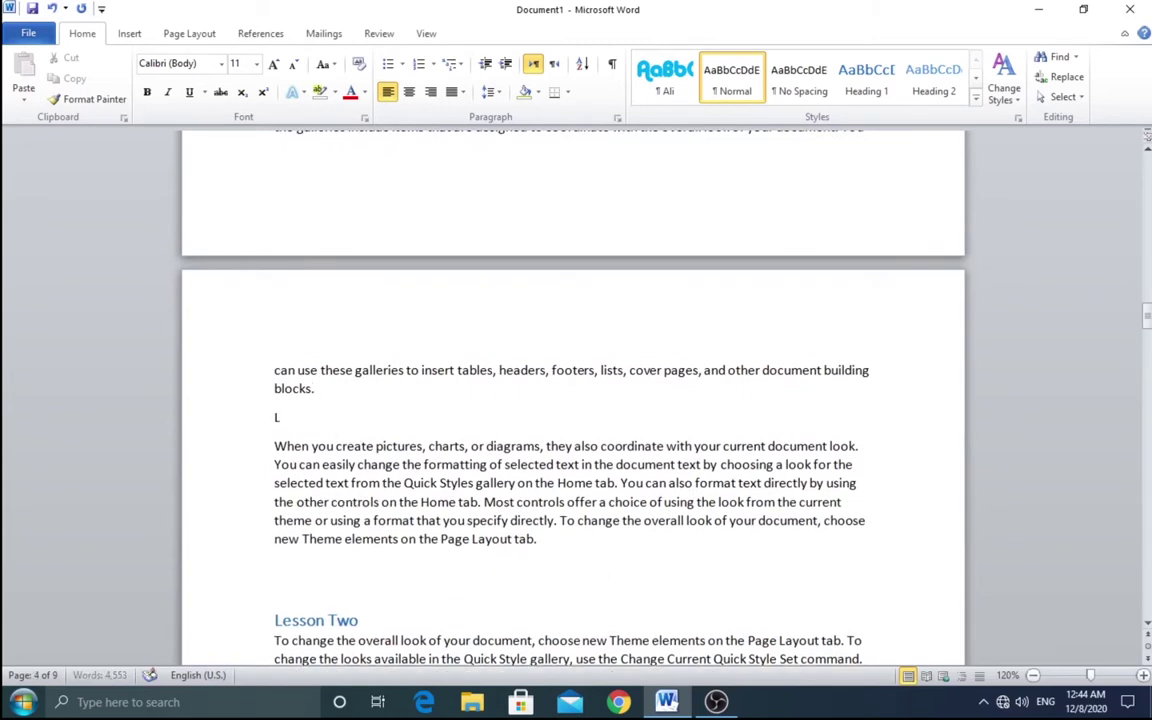
{"action": "type", "text": "esson 1"}
{"action": "type", "text": ".5"}
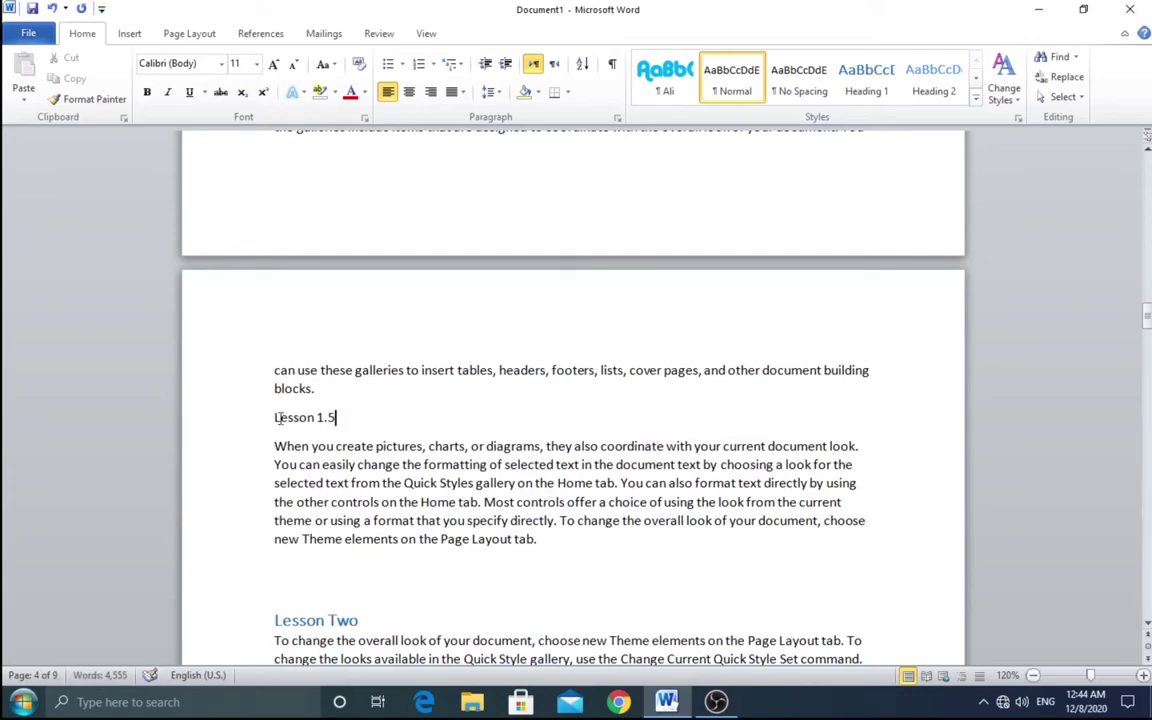
{"action": "triple_click", "coordinate": [283, 418]}
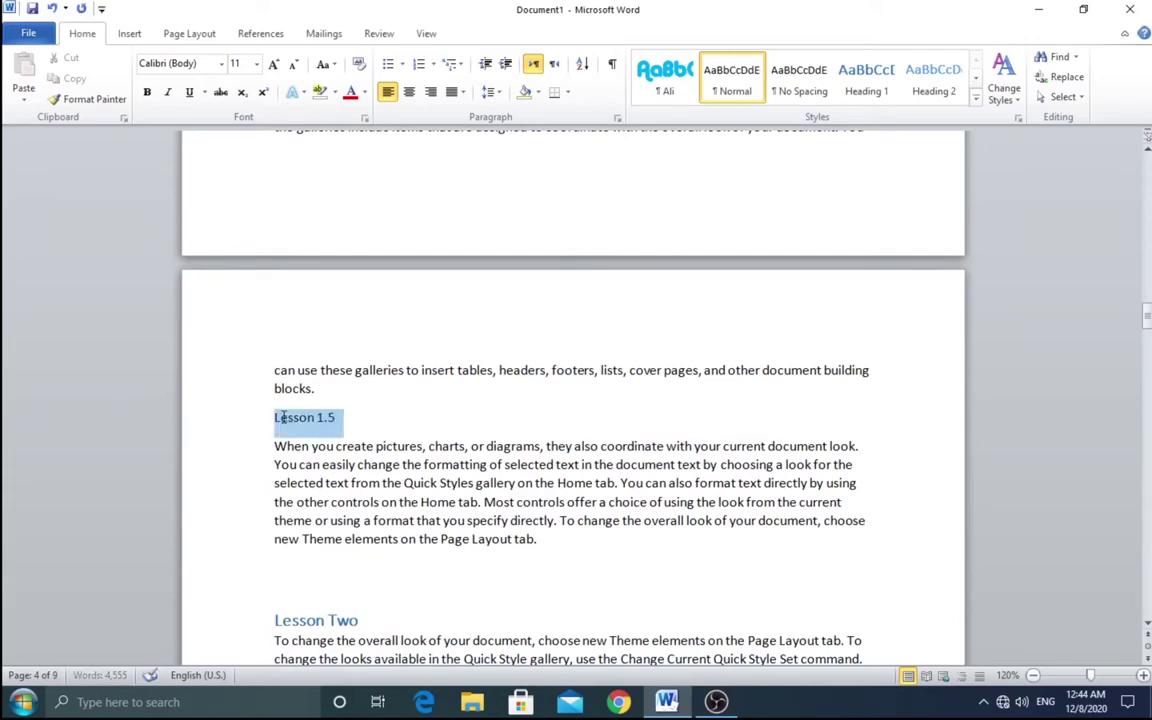
{"action": "left_click", "coordinate": [933, 80]}
{"action": "scroll", "coordinate": [437, 420], "scroll_direction": "up", "scroll_amount": 10}
{"action": "scroll", "coordinate": [430, 421], "scroll_direction": "up", "scroll_amount": 4}
{"action": "scroll", "coordinate": [430, 421], "scroll_direction": "up", "scroll_amount": 4}
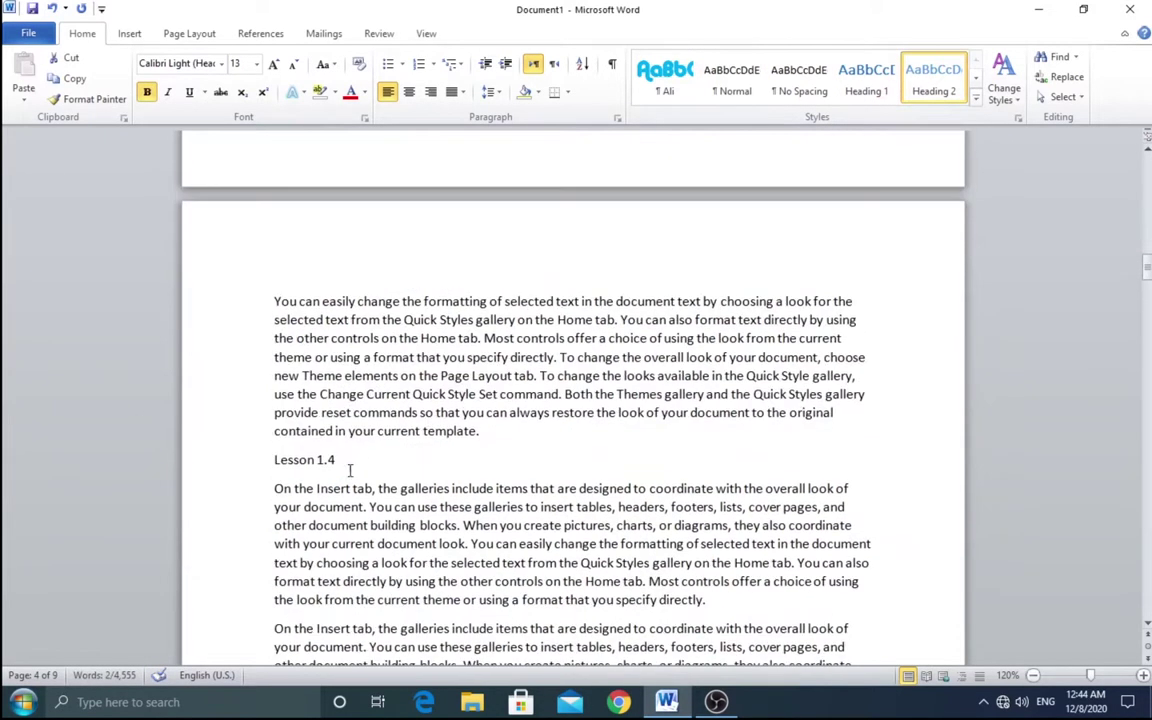
Make the Lesson 1.4 line a Heading 2 subheading as well.
{"action": "triple_click", "coordinate": [345, 460]}
{"action": "left_click", "coordinate": [933, 80]}
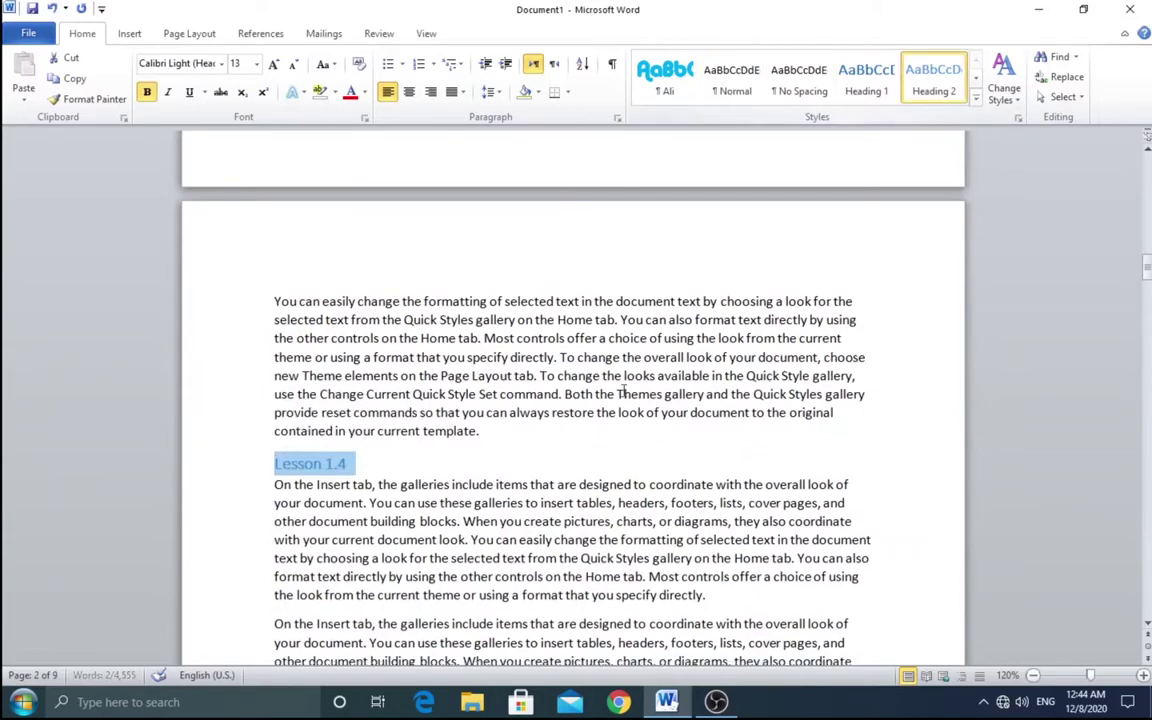
{"action": "scroll", "coordinate": [386, 435], "scroll_direction": "up", "scroll_amount": 5}
{"action": "scroll", "coordinate": [386, 435], "scroll_direction": "up", "scroll_amount": 3}
{"action": "scroll", "coordinate": [386, 435], "scroll_direction": "up", "scroll_amount": 3}
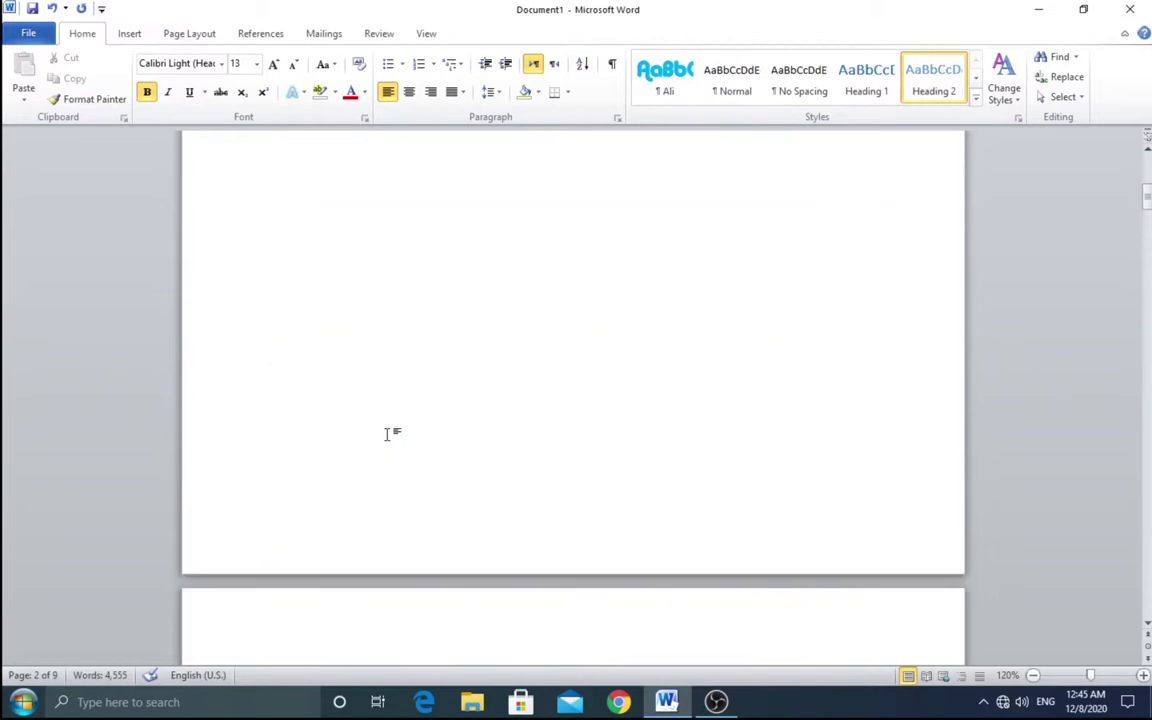
{"action": "scroll", "coordinate": [388, 435], "scroll_direction": "up", "scroll_amount": 3}
Update the Table of Contents for page numbers, then update the entire table.
{"action": "left_click", "coordinate": [361, 275]}
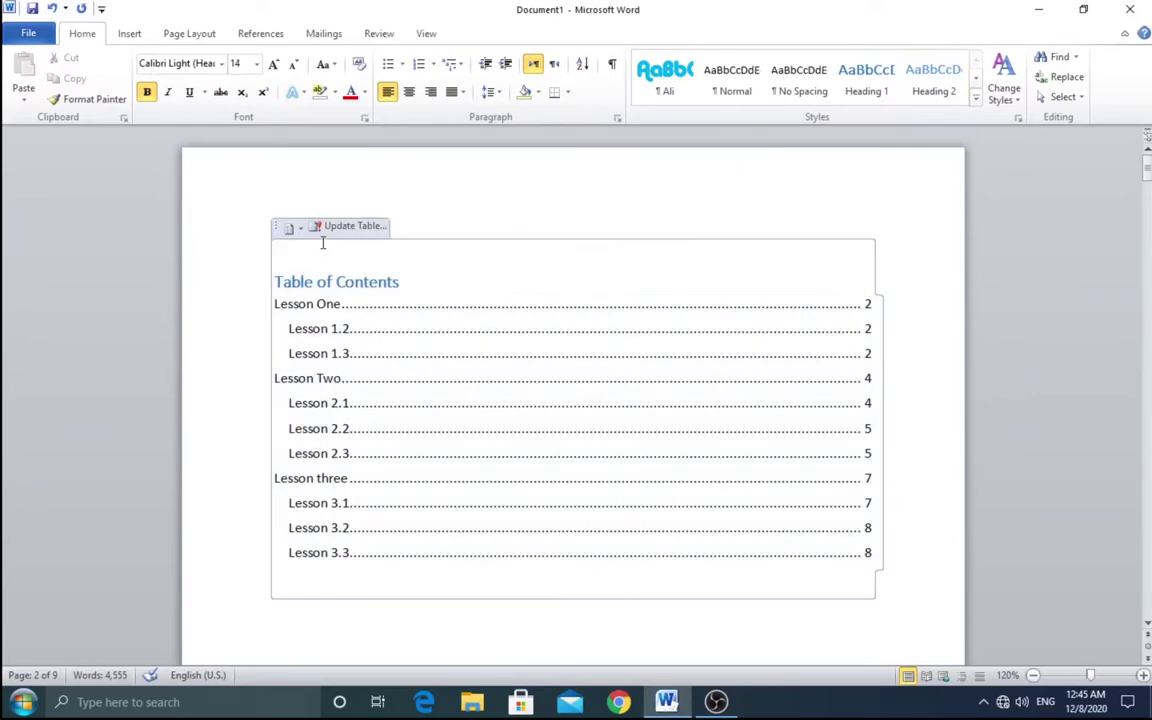
{"action": "left_click", "coordinate": [340, 226]}
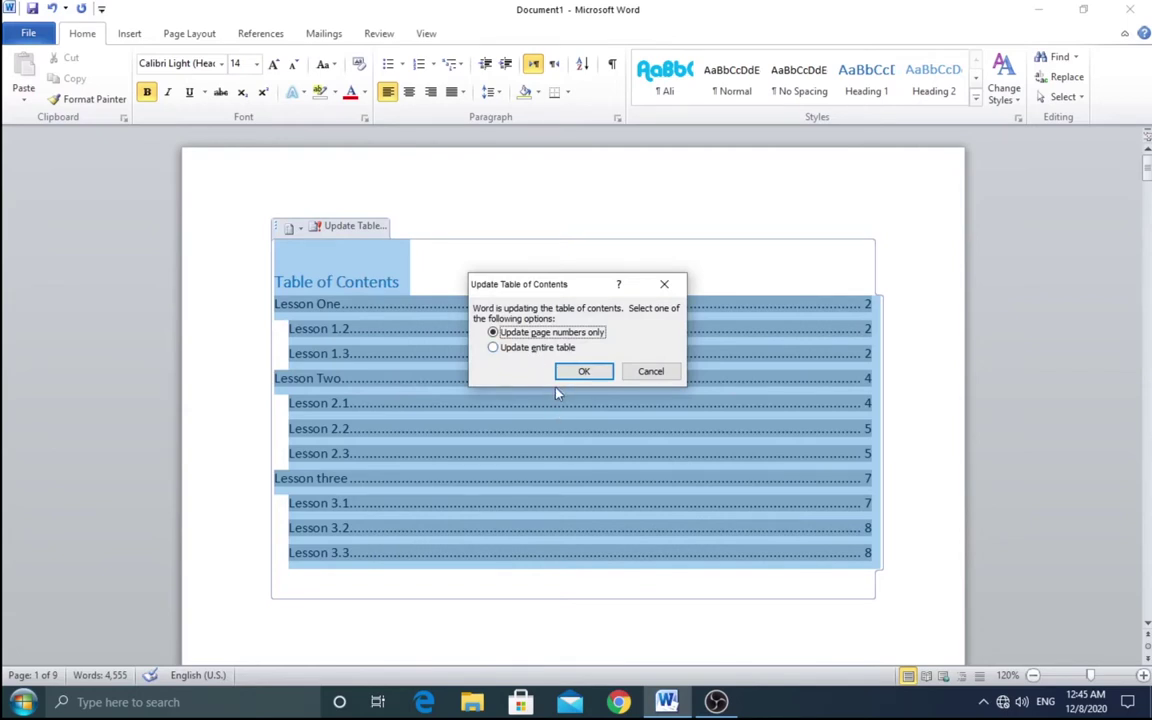
{"action": "left_click", "coordinate": [578, 372]}
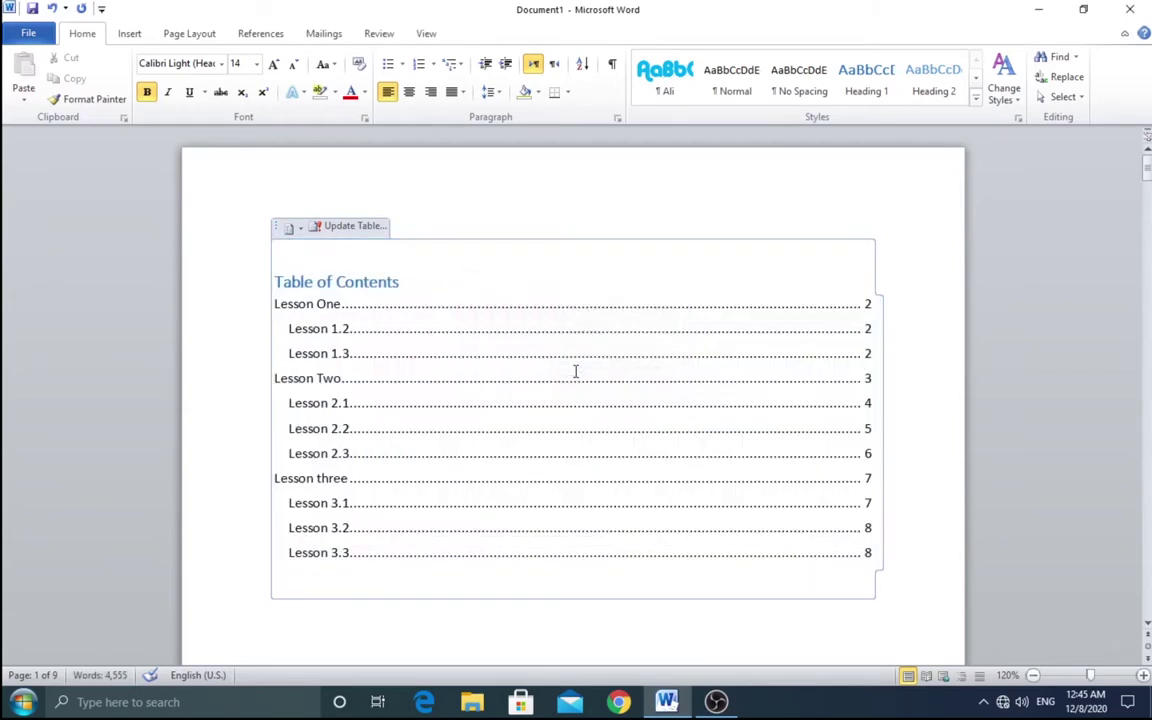
{"action": "left_click", "coordinate": [345, 226]}
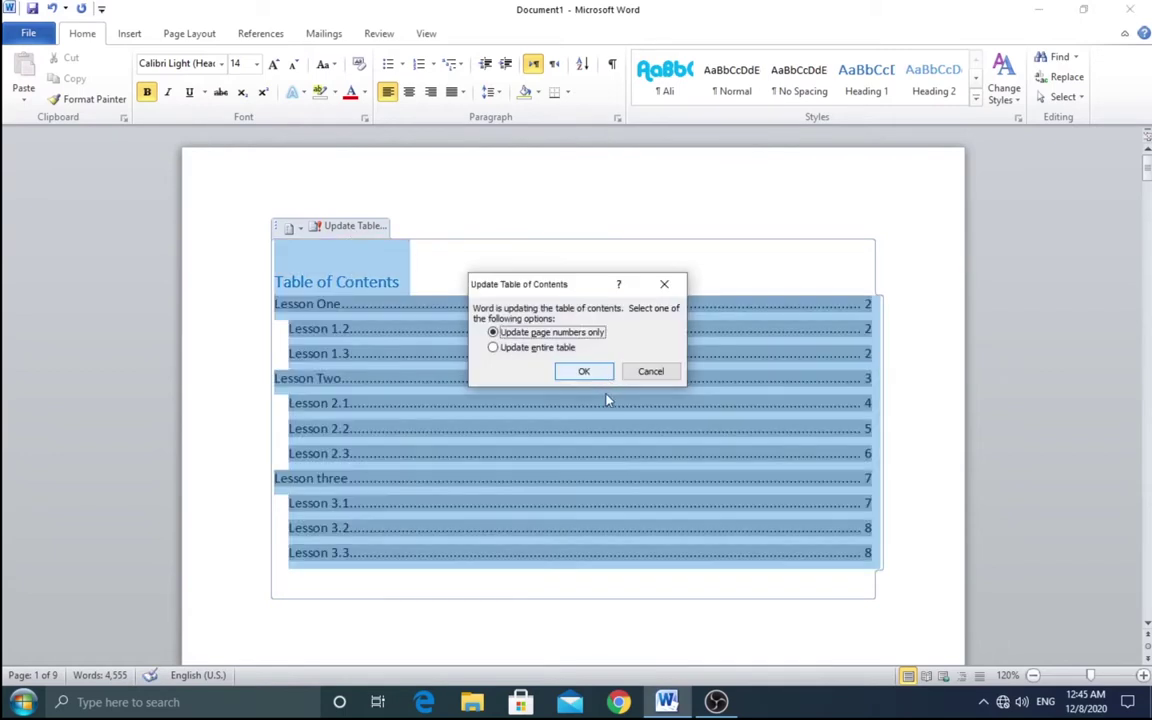
{"action": "left_click", "coordinate": [535, 347]}
{"action": "left_click", "coordinate": [588, 373]}
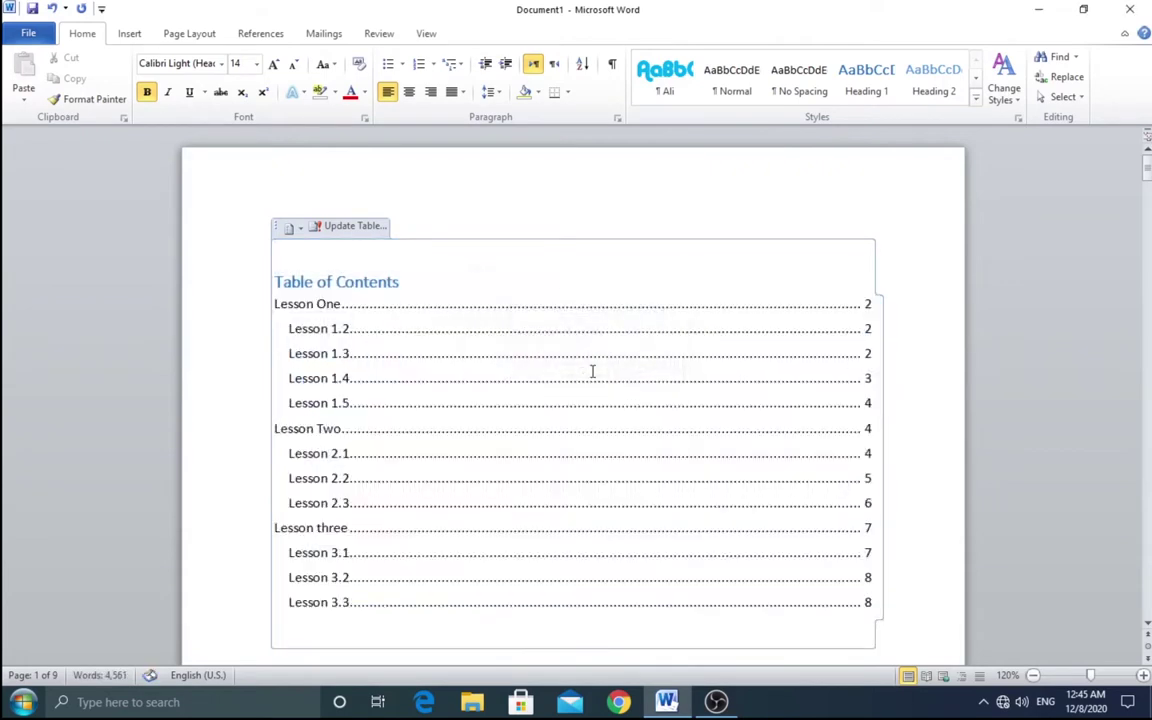
Place the insertion point at the end of the Lesson 1.5 entry in the table of contents.
{"action": "left_click", "coordinate": [290, 403]}
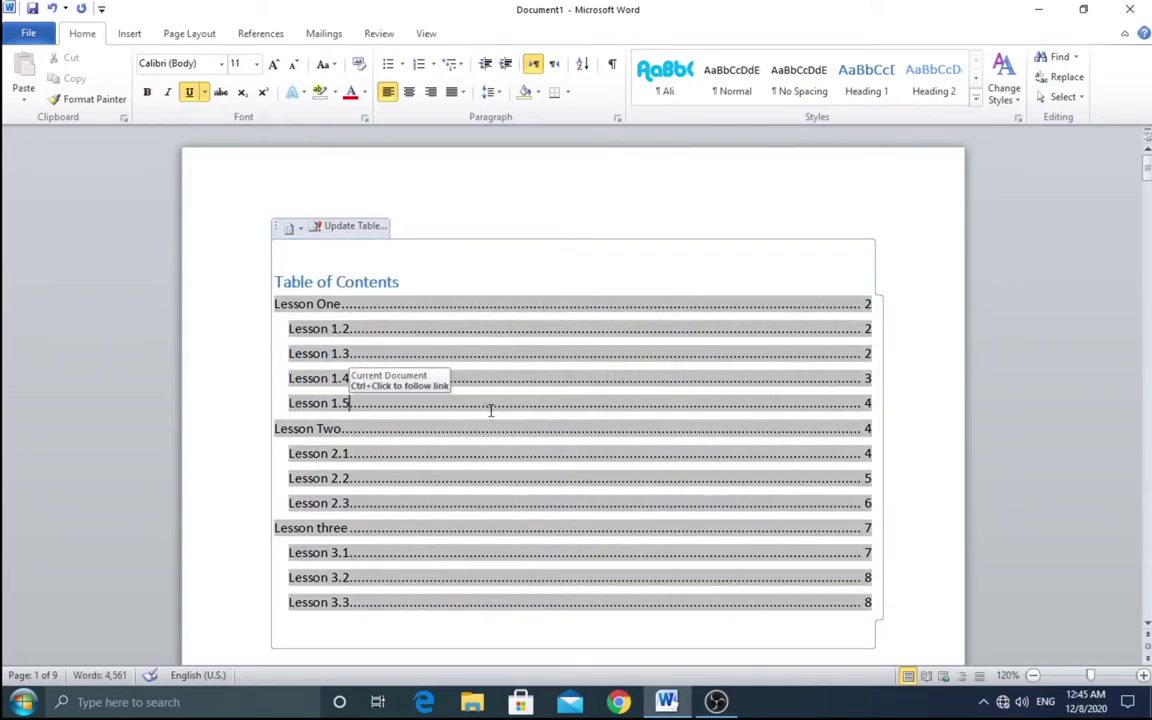
{"action": "key", "text": "End"}
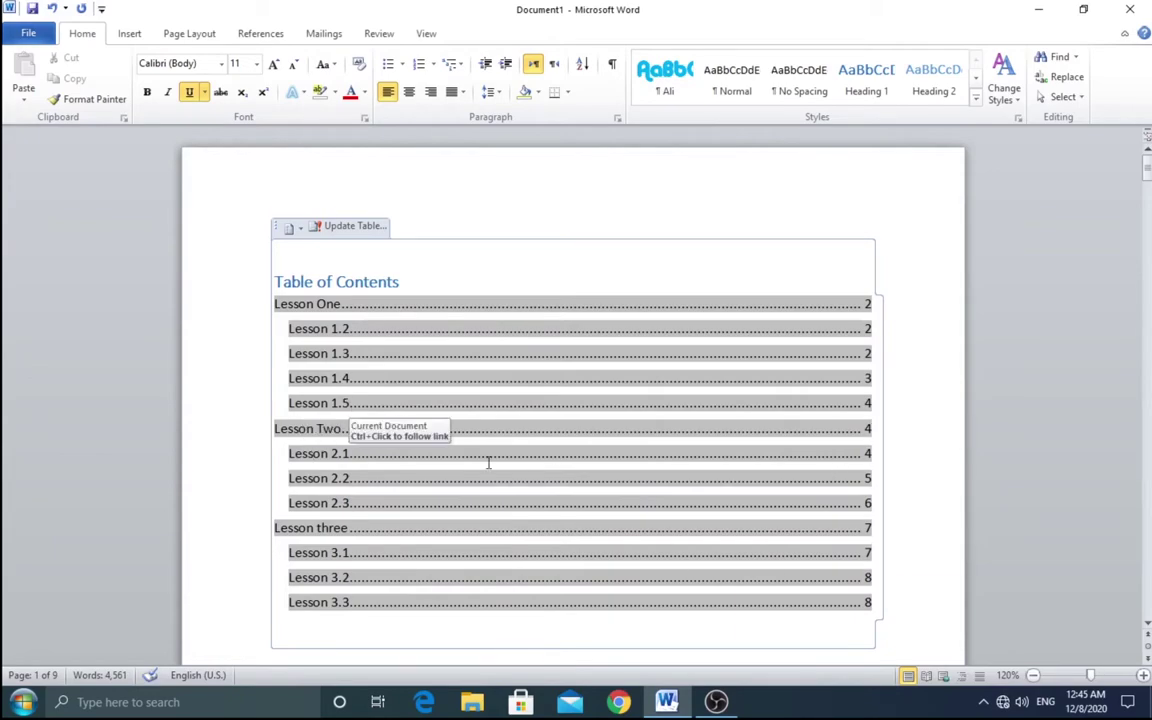
{"action": "scroll", "coordinate": [490, 464], "scroll_direction": "down", "scroll_amount": 10}
{"action": "scroll", "coordinate": [496, 464], "scroll_direction": "down", "scroll_amount": 3}
Insert a Next Page section break at the end of Lesson 1.5's text.
{"action": "scroll", "coordinate": [496, 464], "scroll_direction": "down", "scroll_amount": 5}
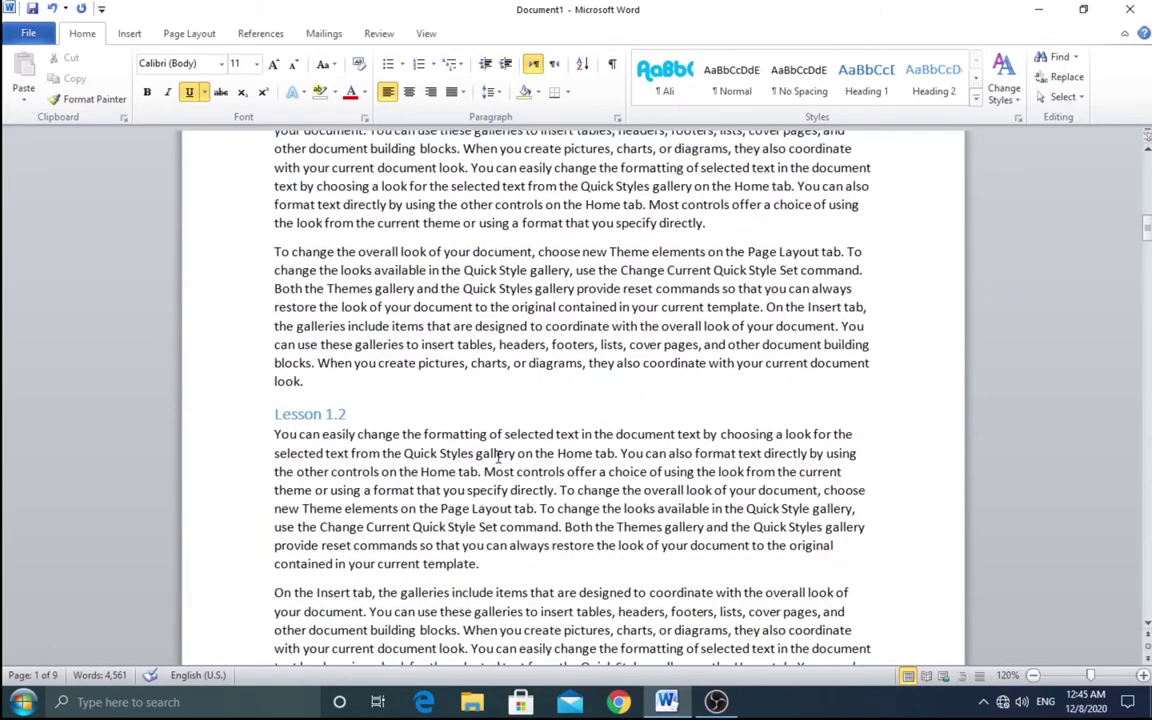
{"action": "scroll", "coordinate": [497, 460], "scroll_direction": "down", "scroll_amount": 5}
{"action": "scroll", "coordinate": [499, 455], "scroll_direction": "down", "scroll_amount": 5}
{"action": "scroll", "coordinate": [499, 455], "scroll_direction": "down", "scroll_amount": 5}
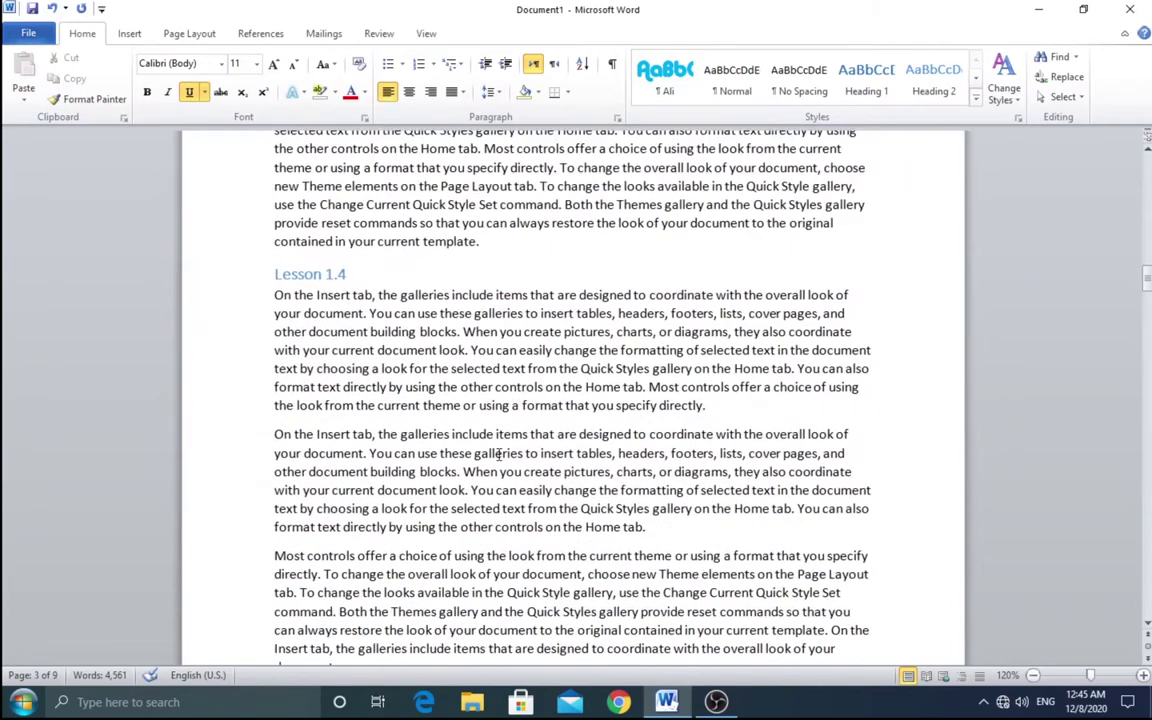
{"action": "scroll", "coordinate": [499, 455], "scroll_direction": "down", "scroll_amount": 6}
{"action": "scroll", "coordinate": [500, 453], "scroll_direction": "down", "scroll_amount": 6}
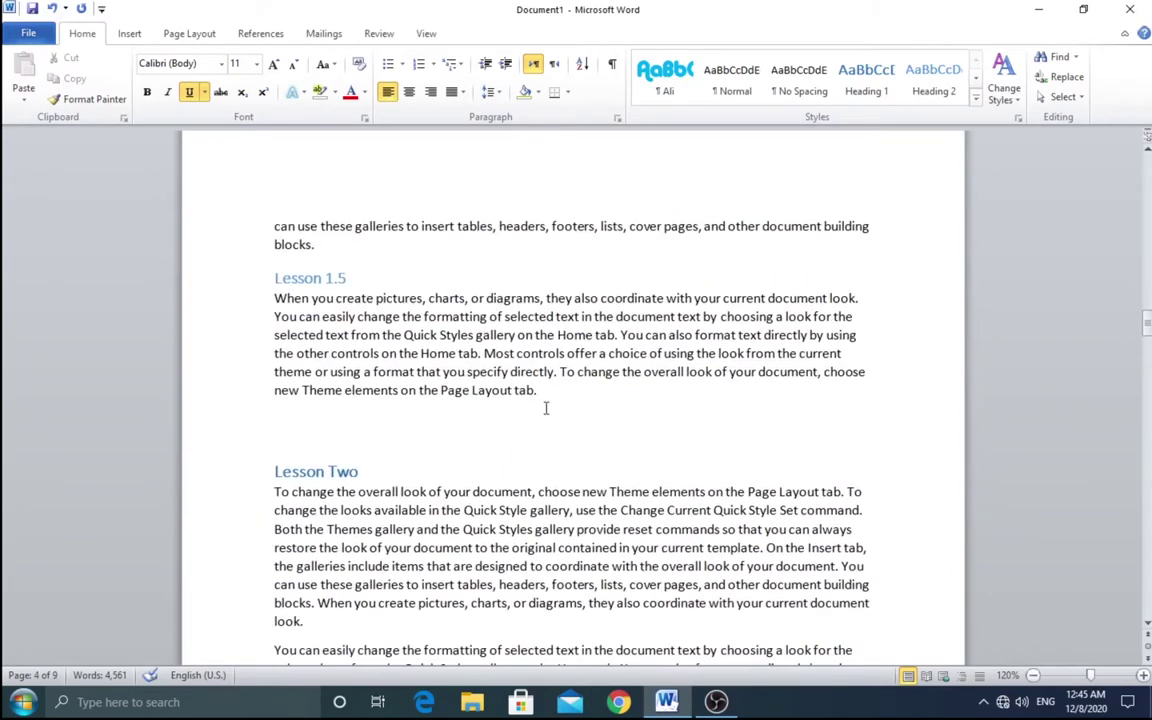
{"action": "left_click", "coordinate": [559, 393]}
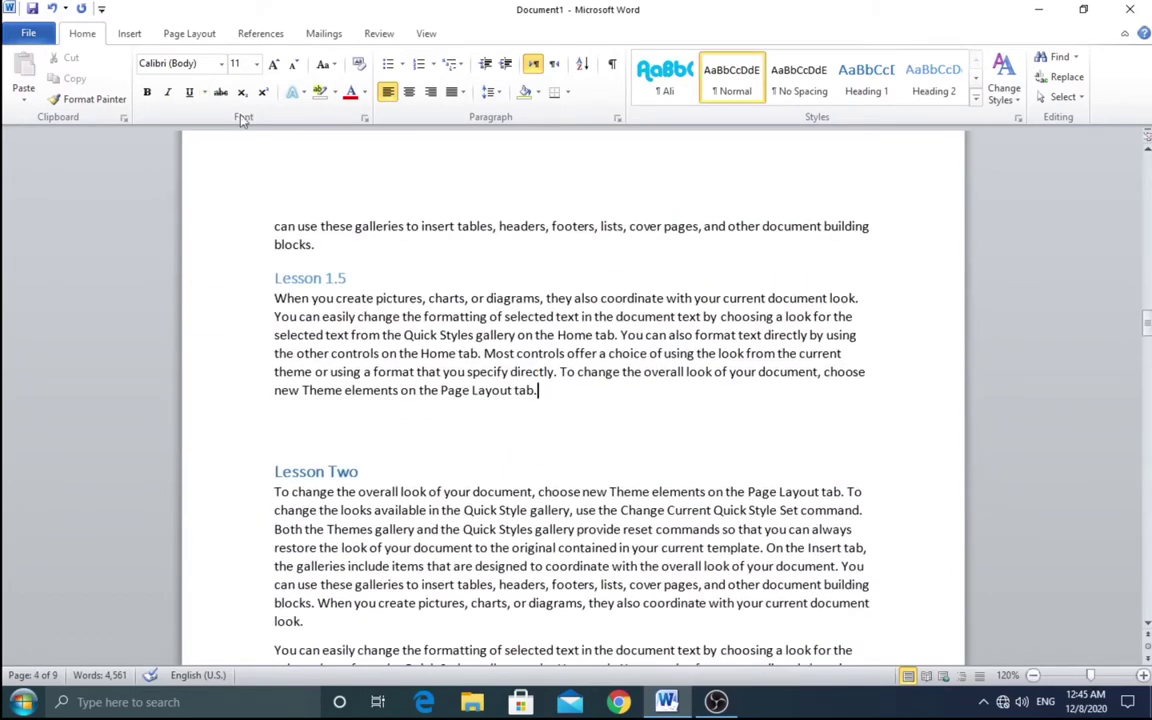
{"action": "left_click", "coordinate": [189, 34]}
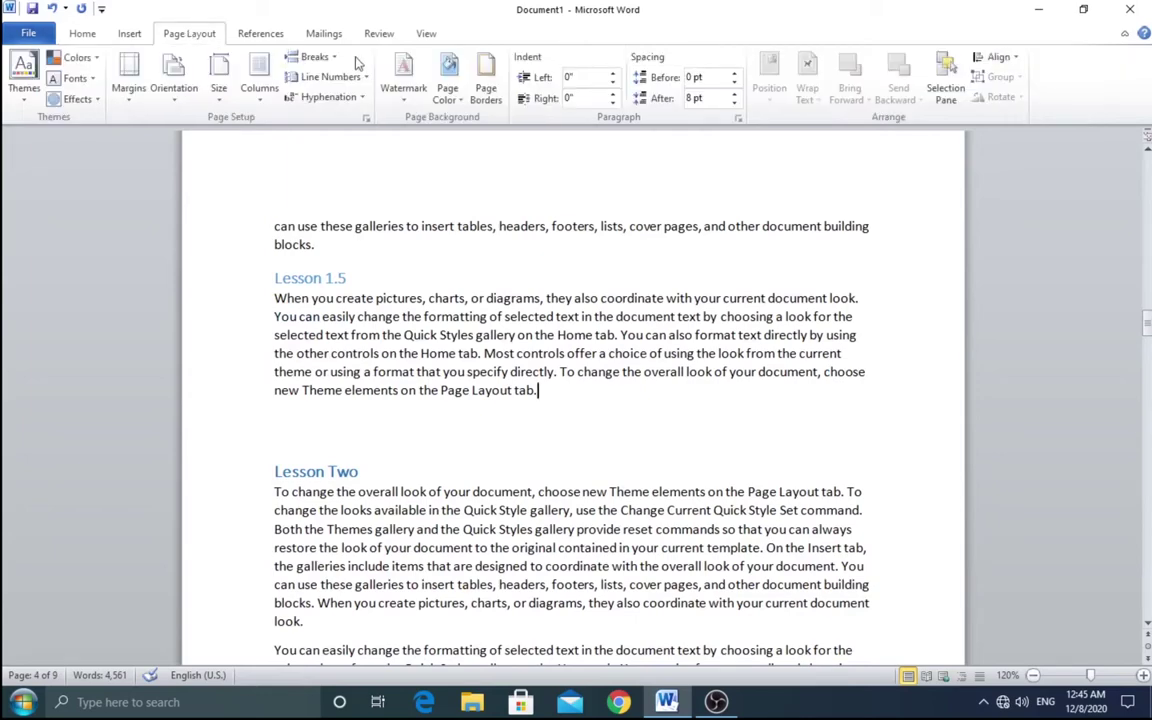
{"action": "left_click", "coordinate": [310, 57]}
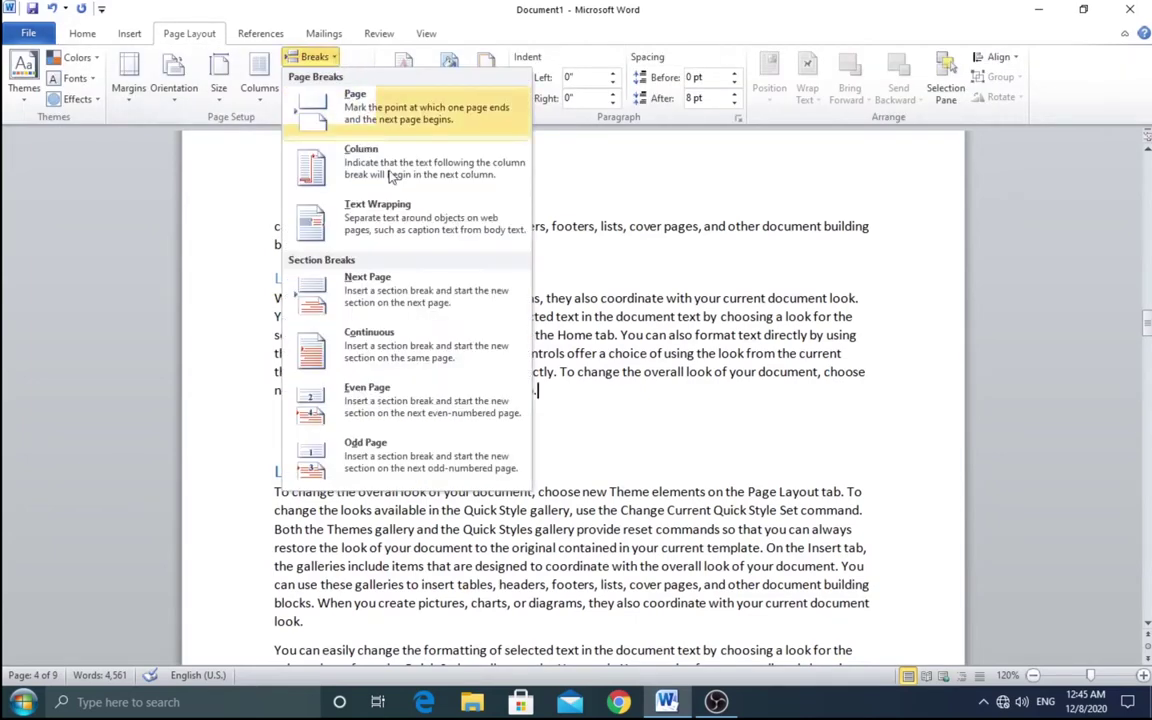
{"action": "left_click", "coordinate": [419, 290]}
Delete the two empty lines above the Lesson Two heading so it starts its page.
{"action": "scroll", "coordinate": [649, 334], "scroll_direction": "down", "scroll_amount": 5}
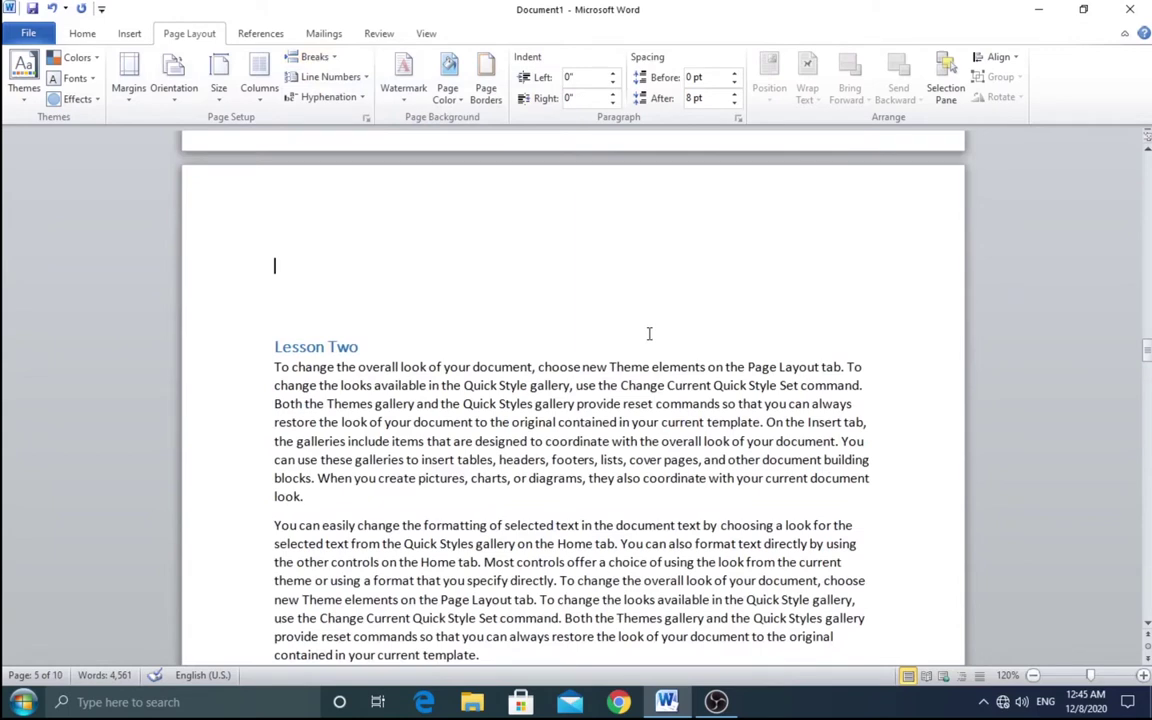
{"action": "left_click", "coordinate": [279, 308]}
{"action": "key", "text": "Delete"}
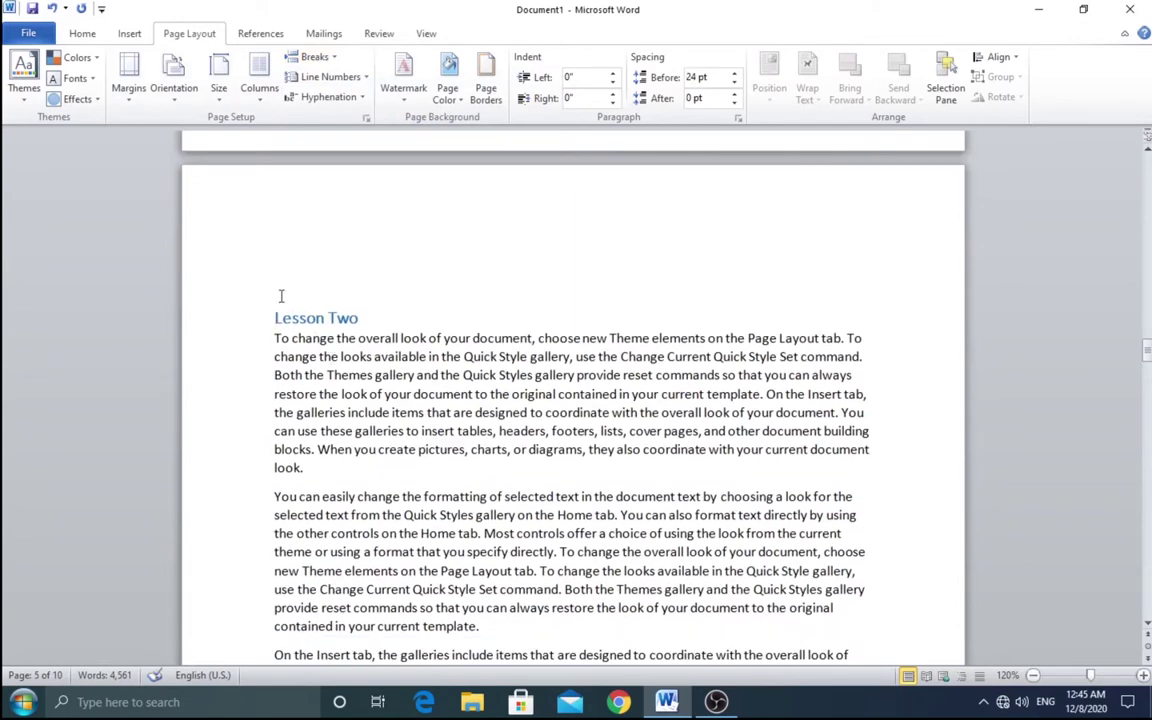
{"action": "key", "text": "Delete"}
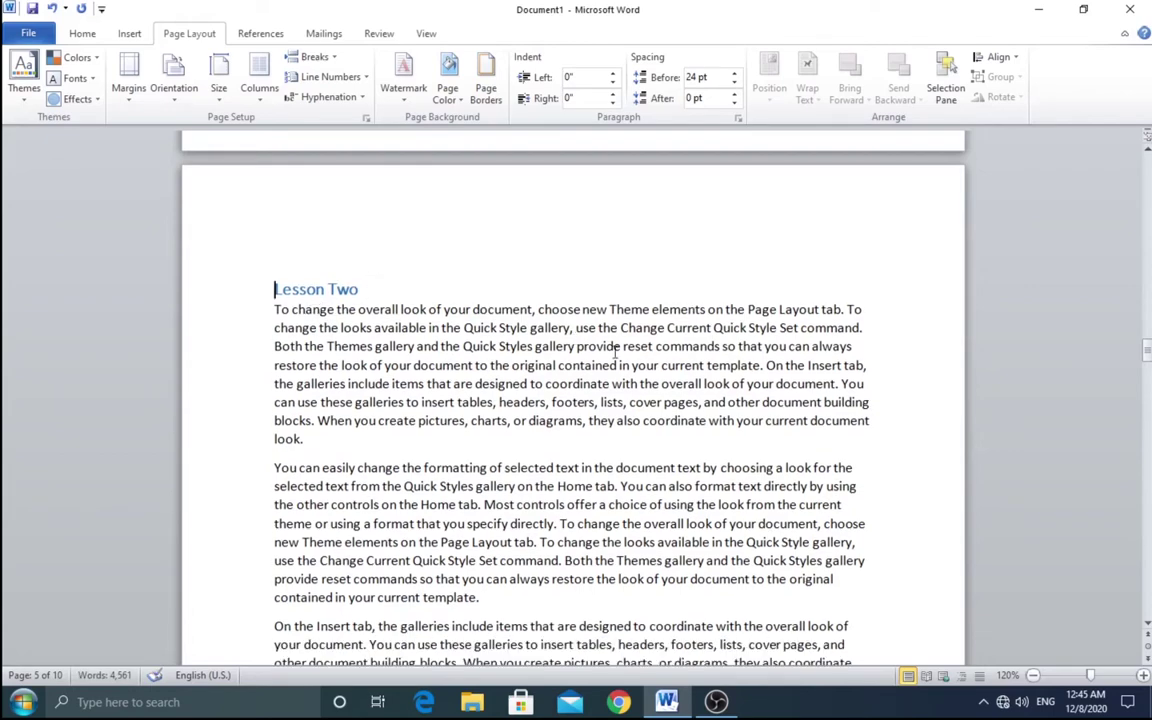
{"action": "scroll", "coordinate": [309, 251], "scroll_direction": "up", "scroll_amount": 3}
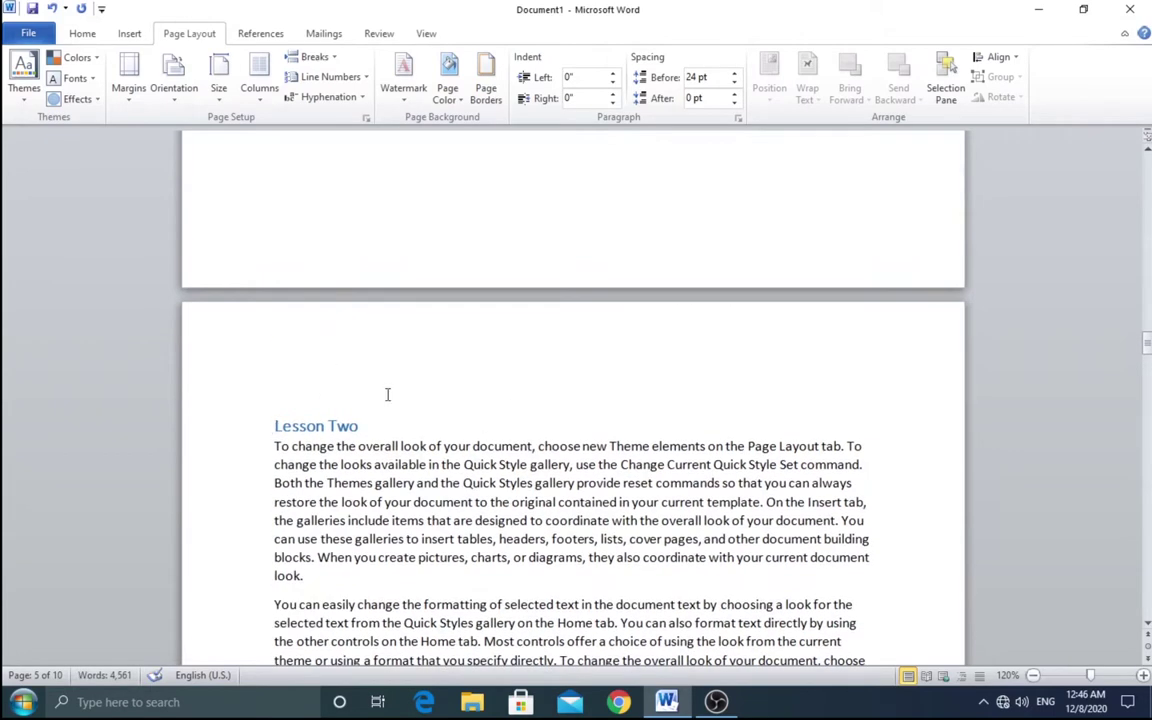
{"action": "scroll", "coordinate": [385, 394], "scroll_direction": "up", "scroll_amount": 6}
{"action": "scroll", "coordinate": [385, 394], "scroll_direction": "down", "scroll_amount": 12}
{"action": "scroll", "coordinate": [322, 275], "scroll_direction": "up", "scroll_amount": 4}
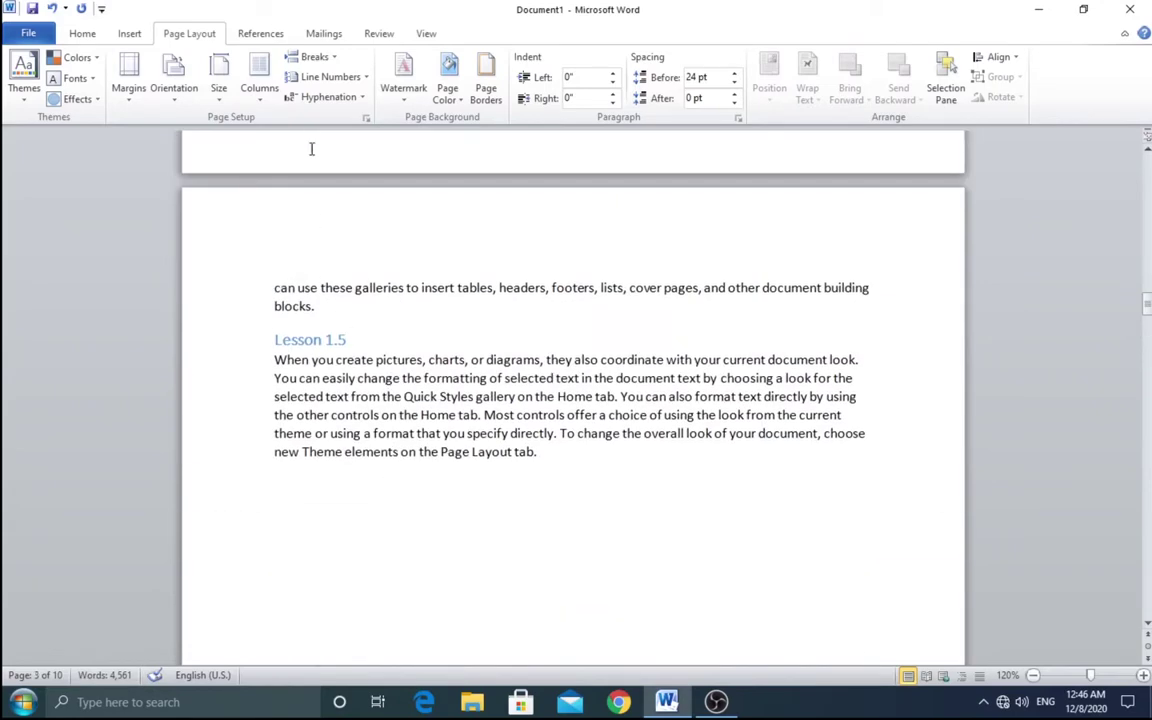
{"action": "scroll", "coordinate": [241, 92], "scroll_direction": "up", "scroll_amount": 2}
{"action": "scroll", "coordinate": [241, 92], "scroll_direction": "down", "scroll_amount": 1}
{"action": "scroll", "coordinate": [386, 144], "scroll_direction": "down", "scroll_amount": 2}
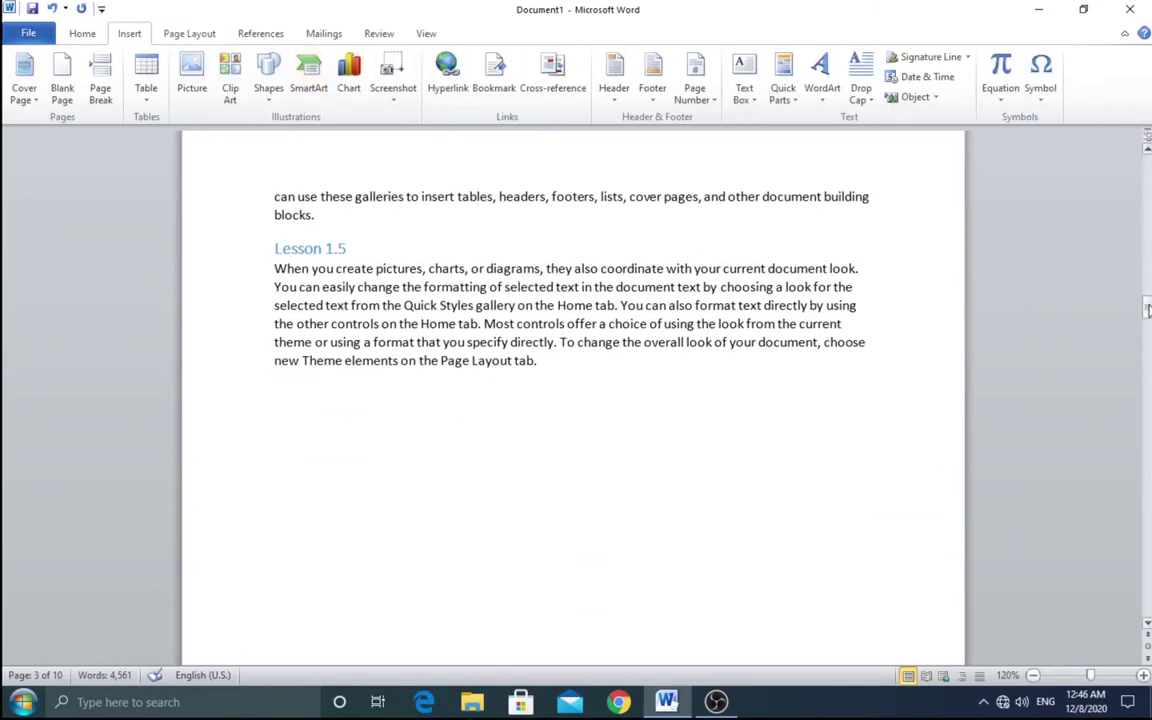
Update the entire Table of Contents so Lesson Two shows page 5 and Lesson three page 8.
{"action": "left_click_drag", "start_coordinate": [1147, 310], "coordinate": [1147, 160]}
{"action": "left_click", "coordinate": [298, 327]}
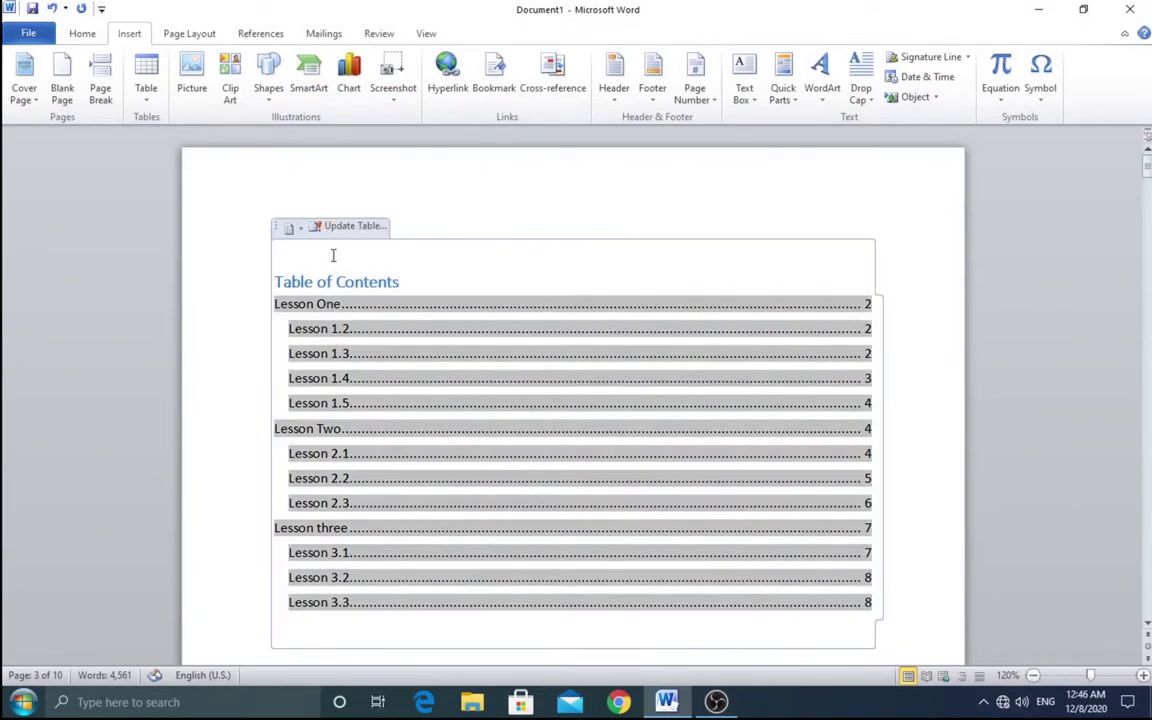
{"action": "left_click", "coordinate": [340, 226]}
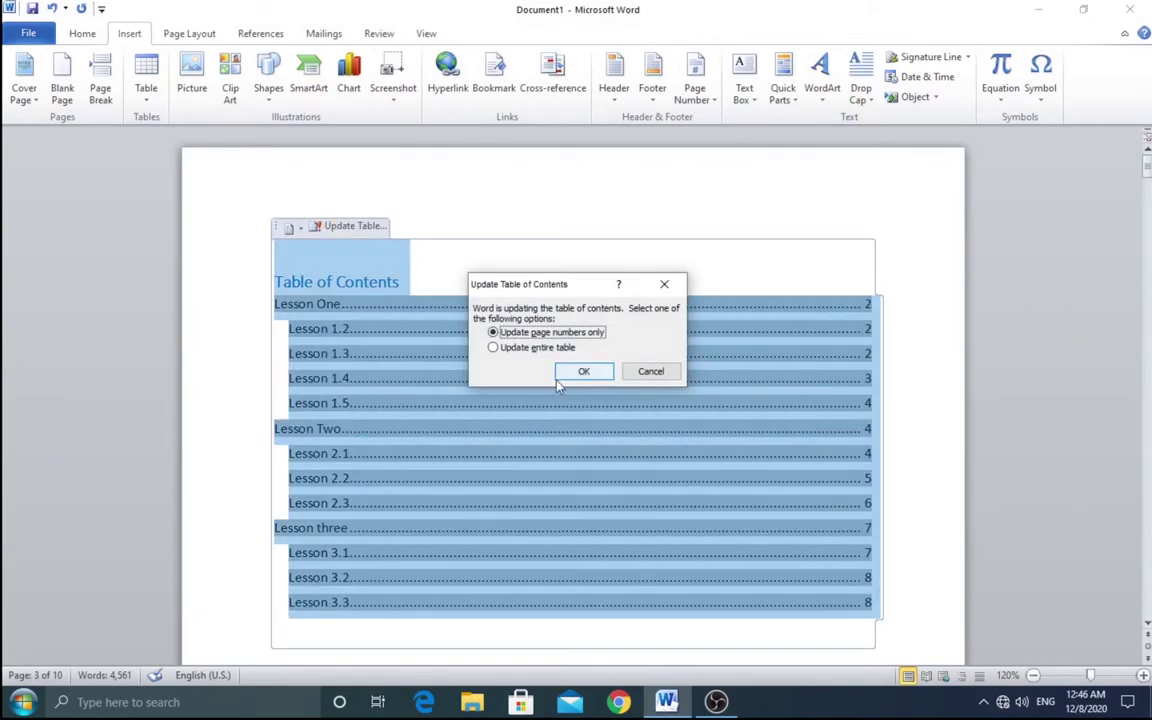
{"action": "left_click", "coordinate": [508, 347]}
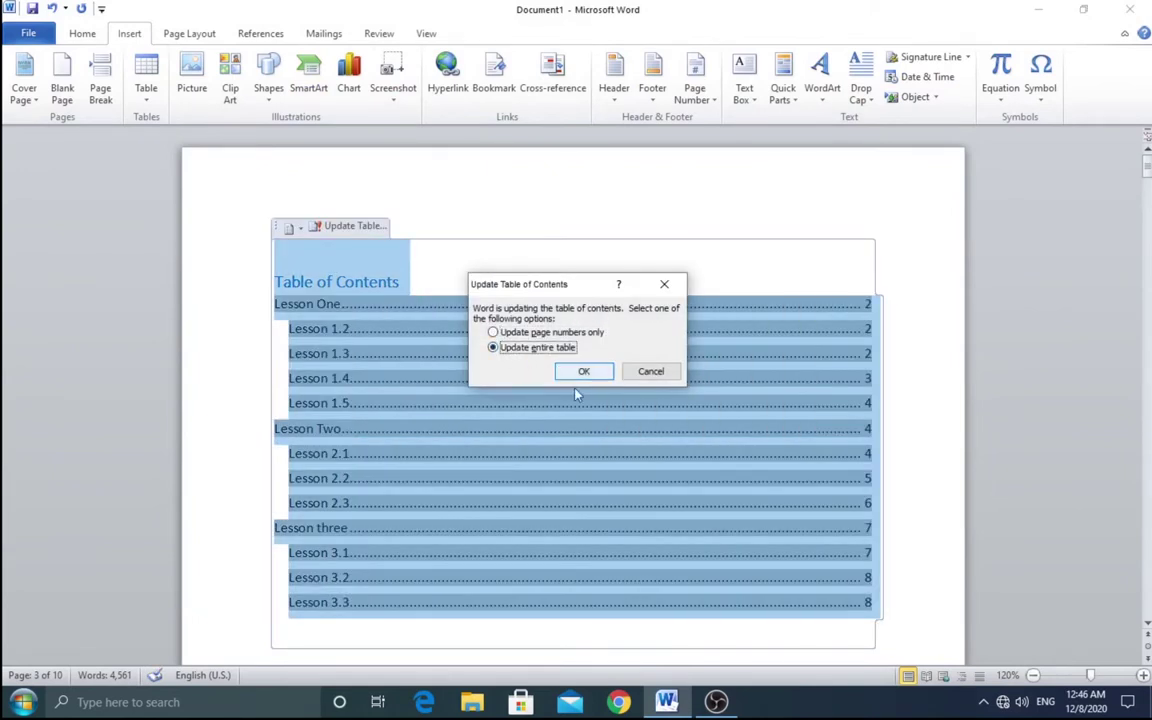
{"action": "left_click", "coordinate": [584, 372]}
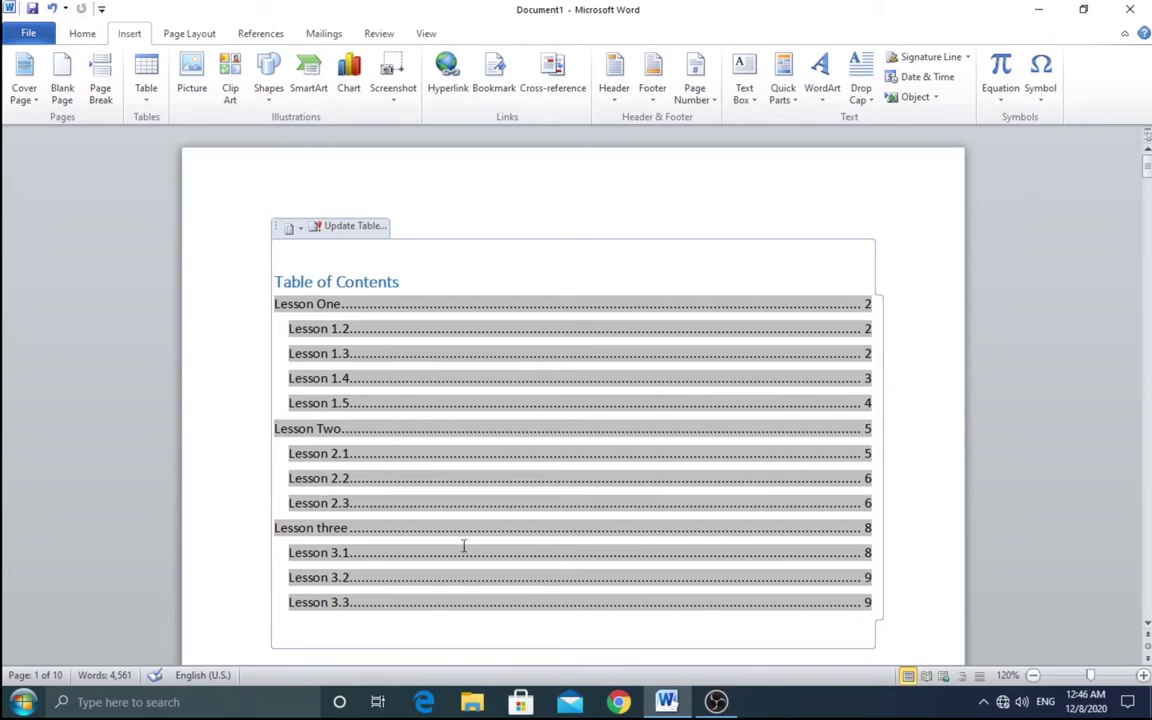
On the References tab, look at the Add Text contents-level options, then close them.
{"action": "left_click", "coordinate": [257, 33]}
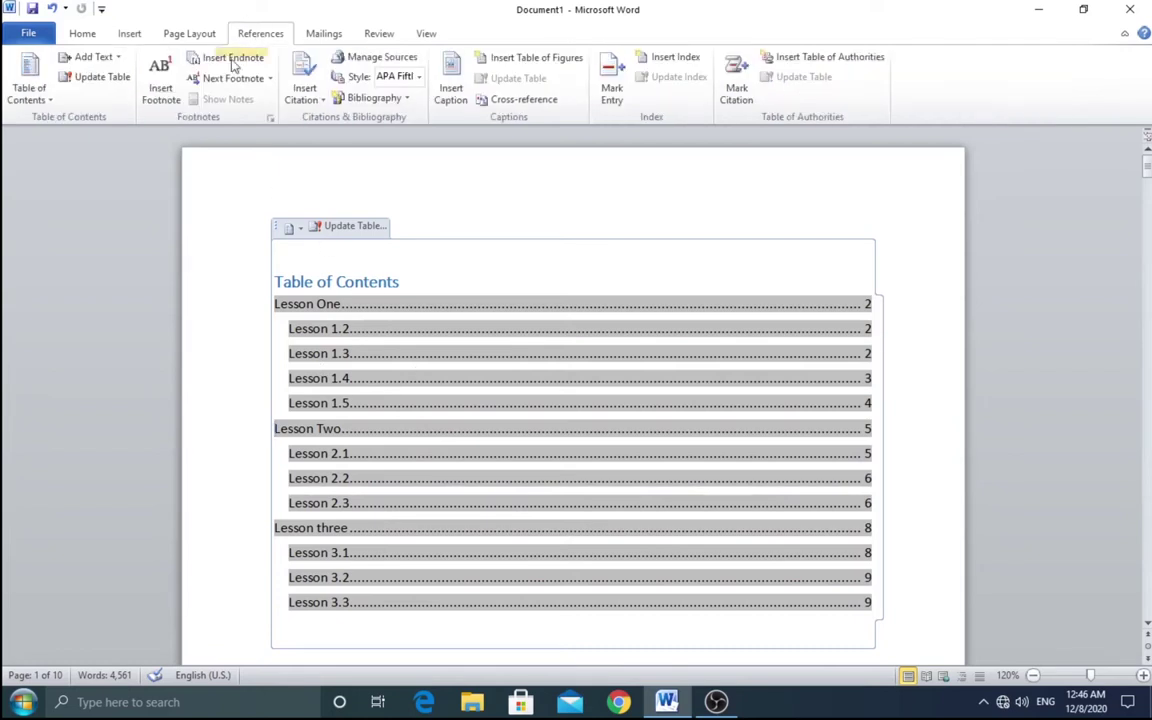
{"action": "left_click", "coordinate": [117, 60]}
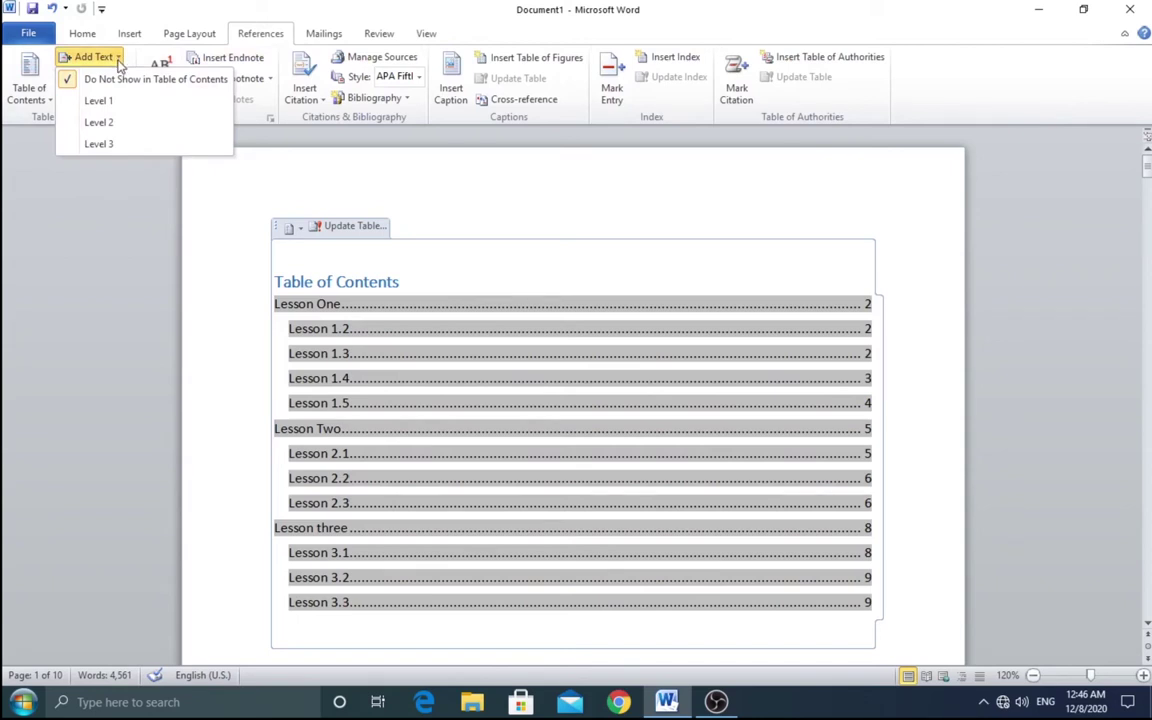
{"action": "left_click", "coordinate": [117, 58]}
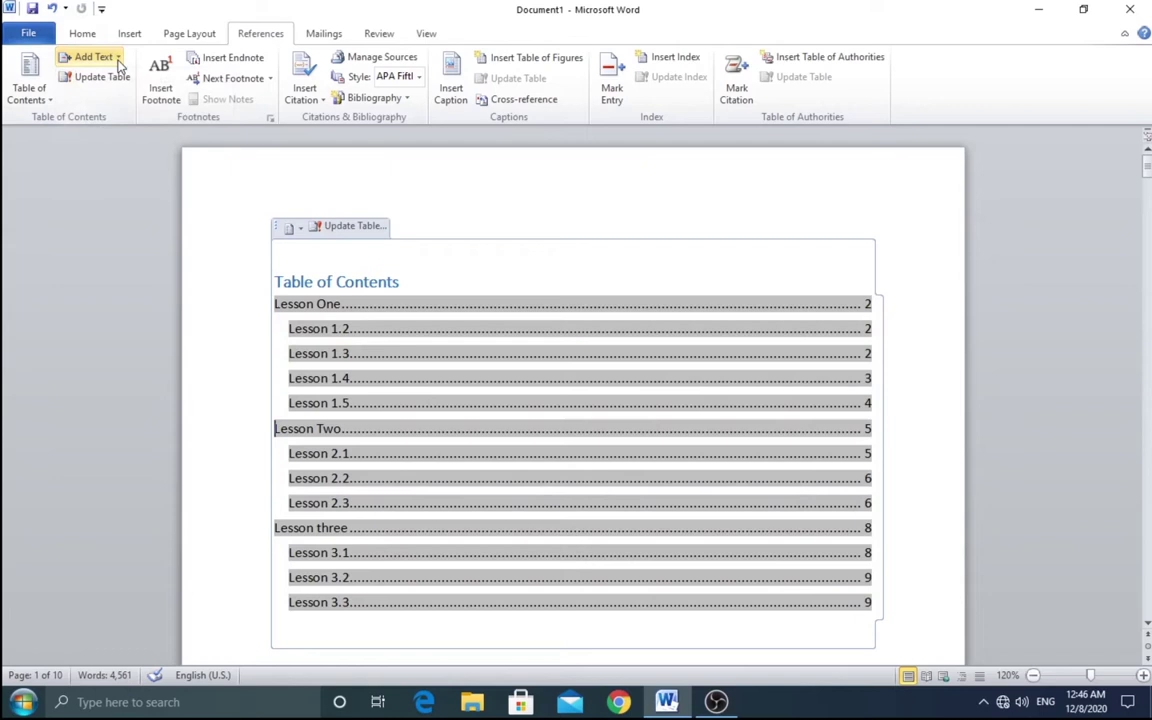
Remove the Table of Contents, then reopen the contents gallery and close it unchanged.
{"action": "left_click", "coordinate": [50, 103]}
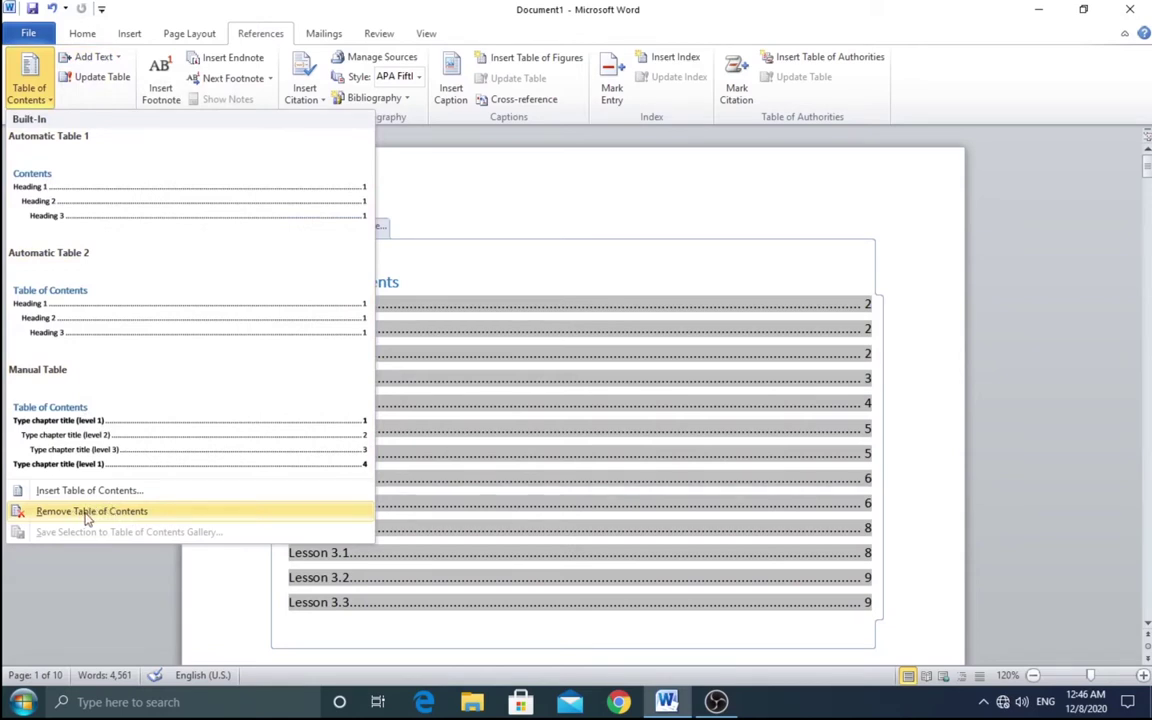
{"action": "left_click", "coordinate": [88, 513]}
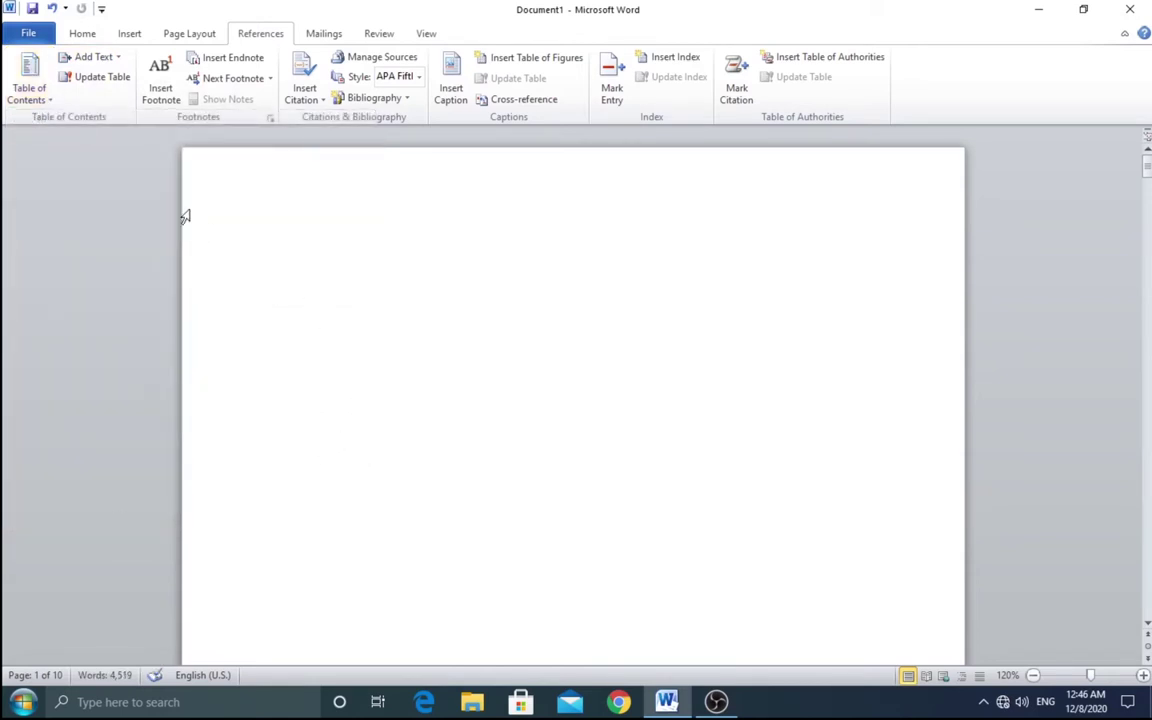
{"action": "left_click", "coordinate": [31, 96]}
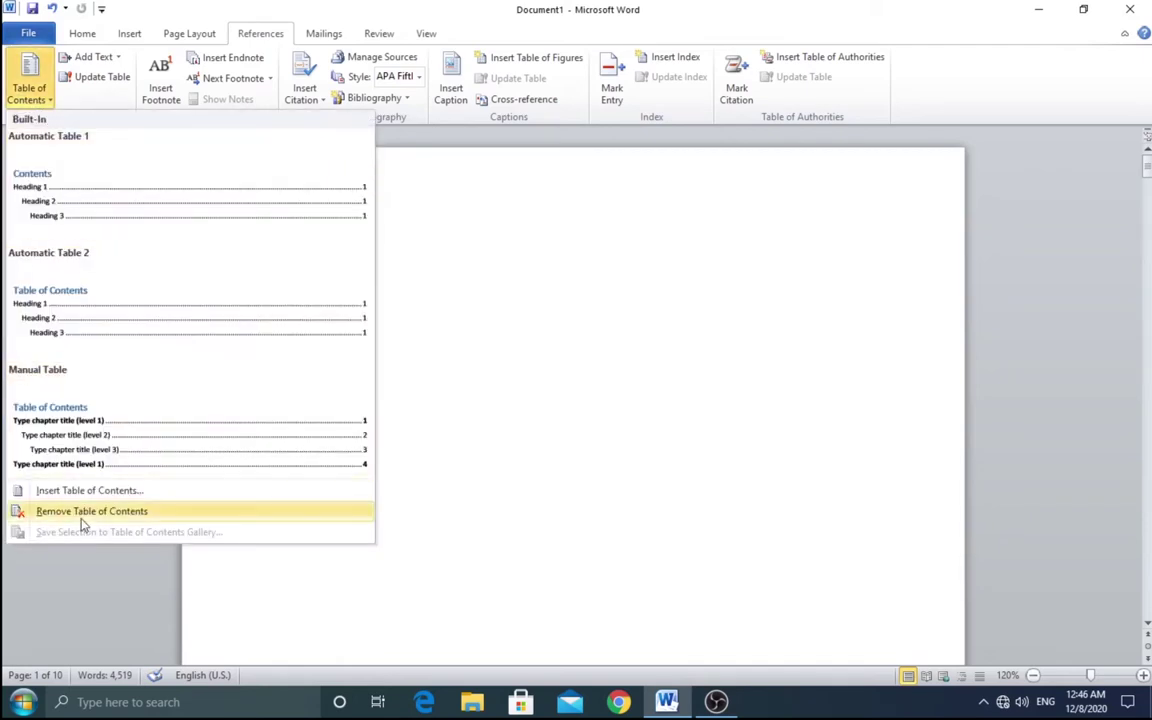
{"action": "left_click", "coordinate": [441, 428]}
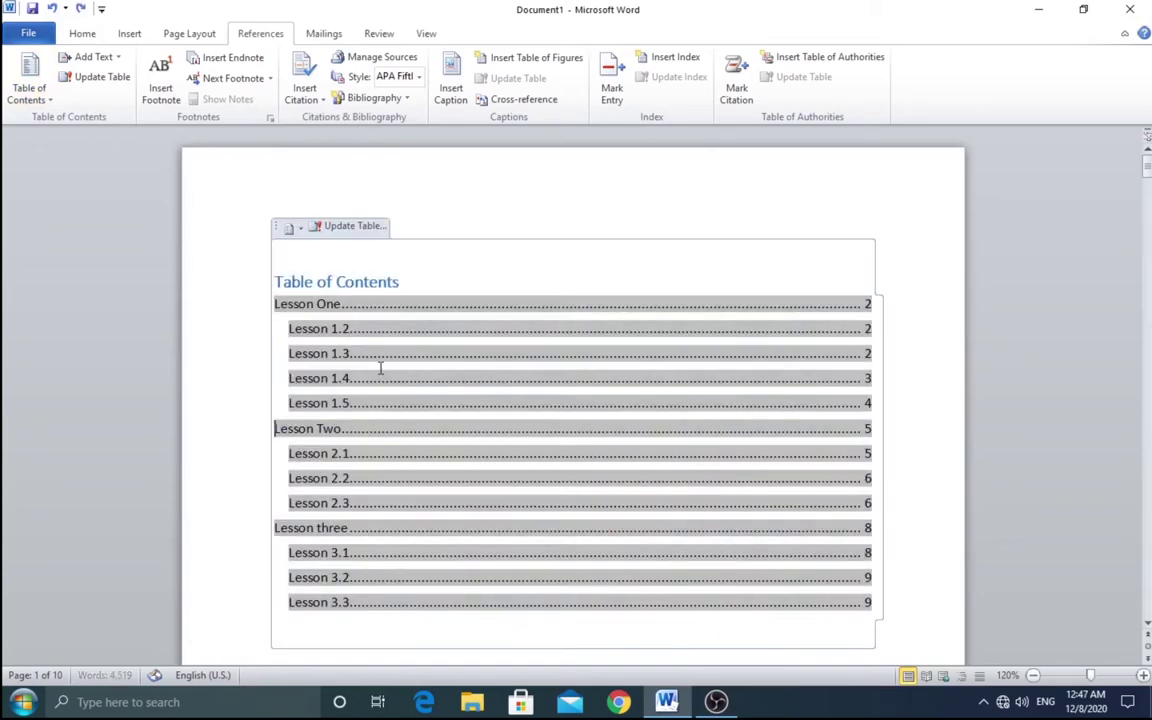
Scroll to Lesson One, select its first paragraph and place the cursor after 'directly.'.
{"action": "scroll", "coordinate": [566, 437], "scroll_direction": "down", "scroll_amount": 10}
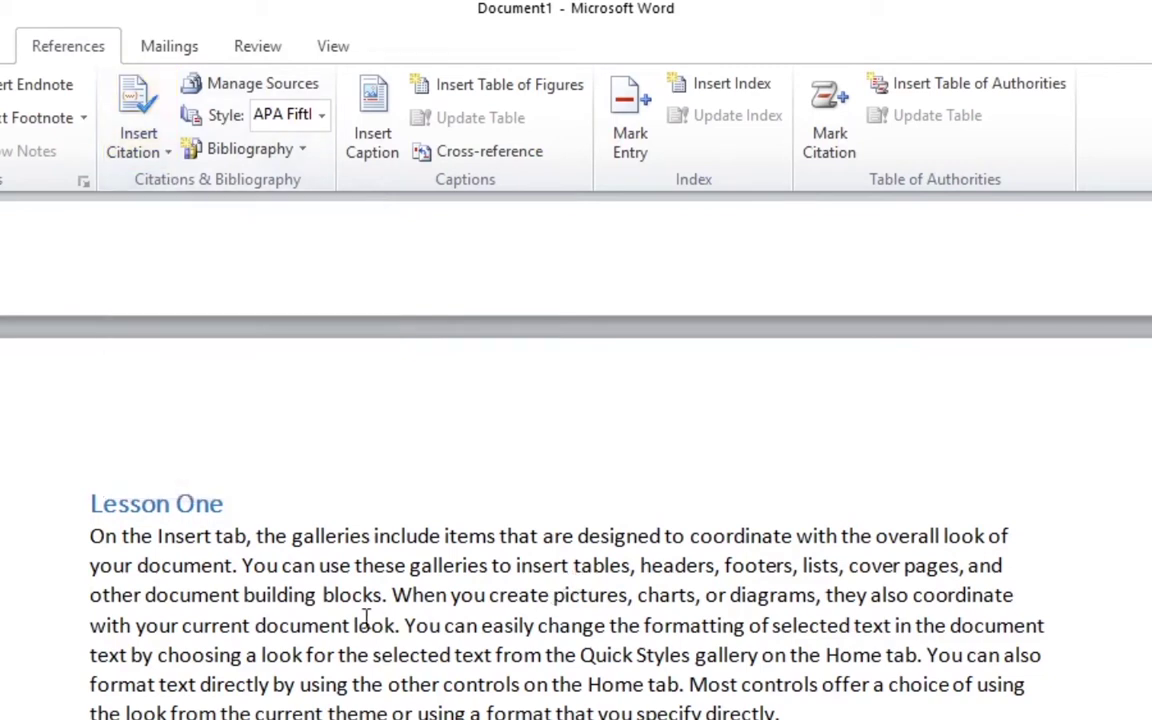
{"action": "left_click", "coordinate": [91, 537]}
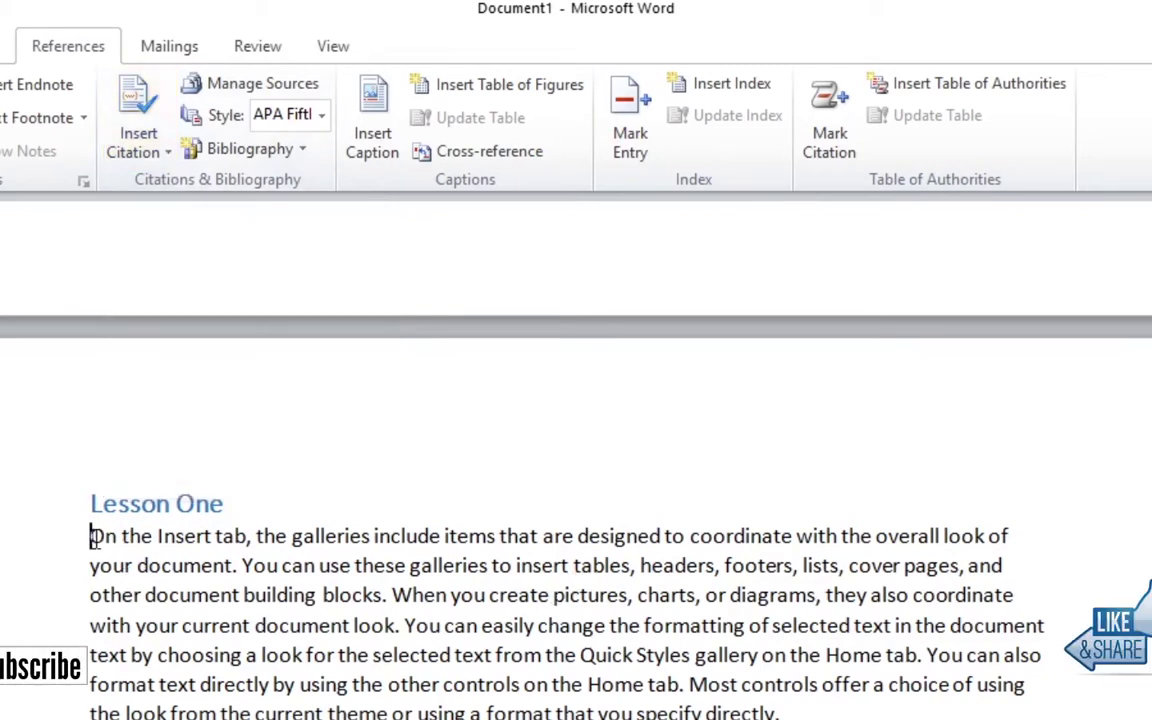
{"action": "left_click_drag", "start_coordinate": [91, 537], "coordinate": [819, 683]}
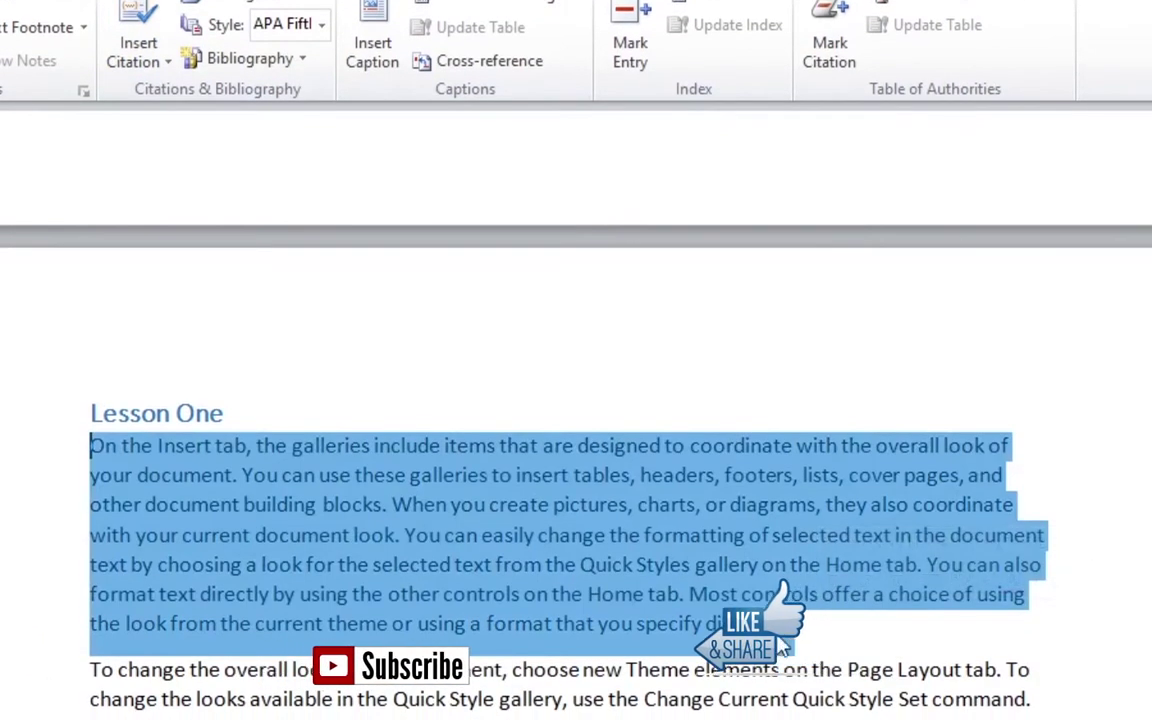
{"action": "left_click", "coordinate": [778, 630]}
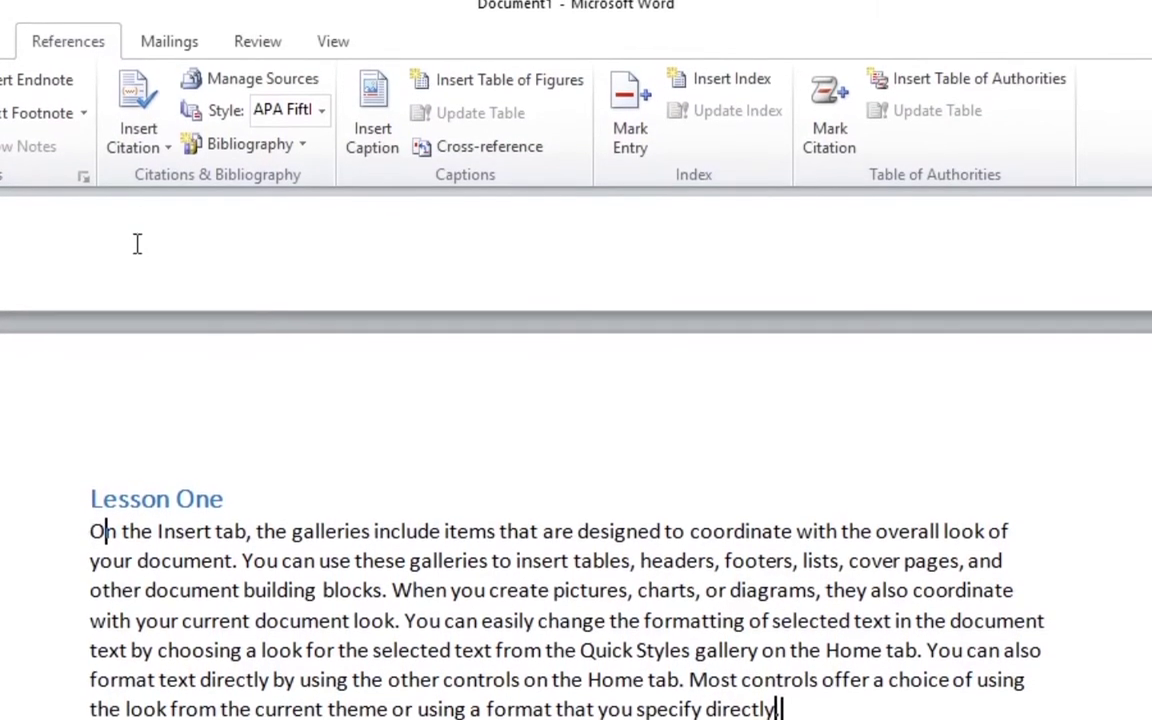
Start a new citation source from Insert Citation, keeping Book as the source type.
{"action": "left_click", "coordinate": [140, 138]}
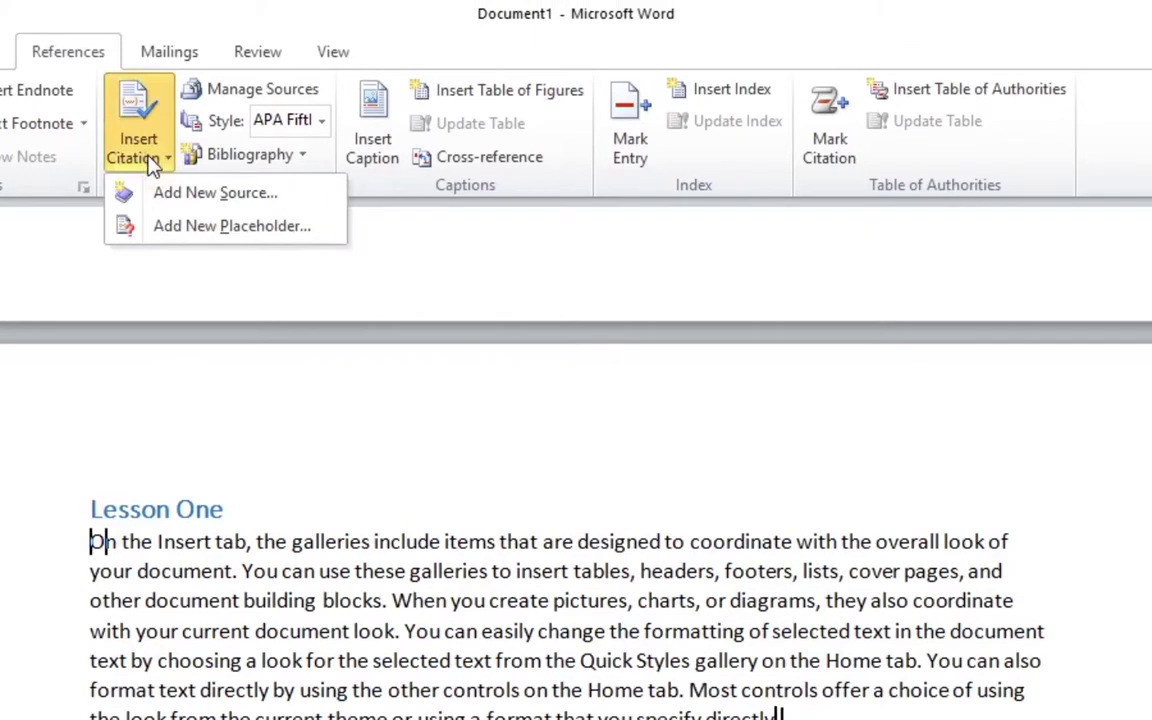
{"action": "left_click", "coordinate": [258, 196]}
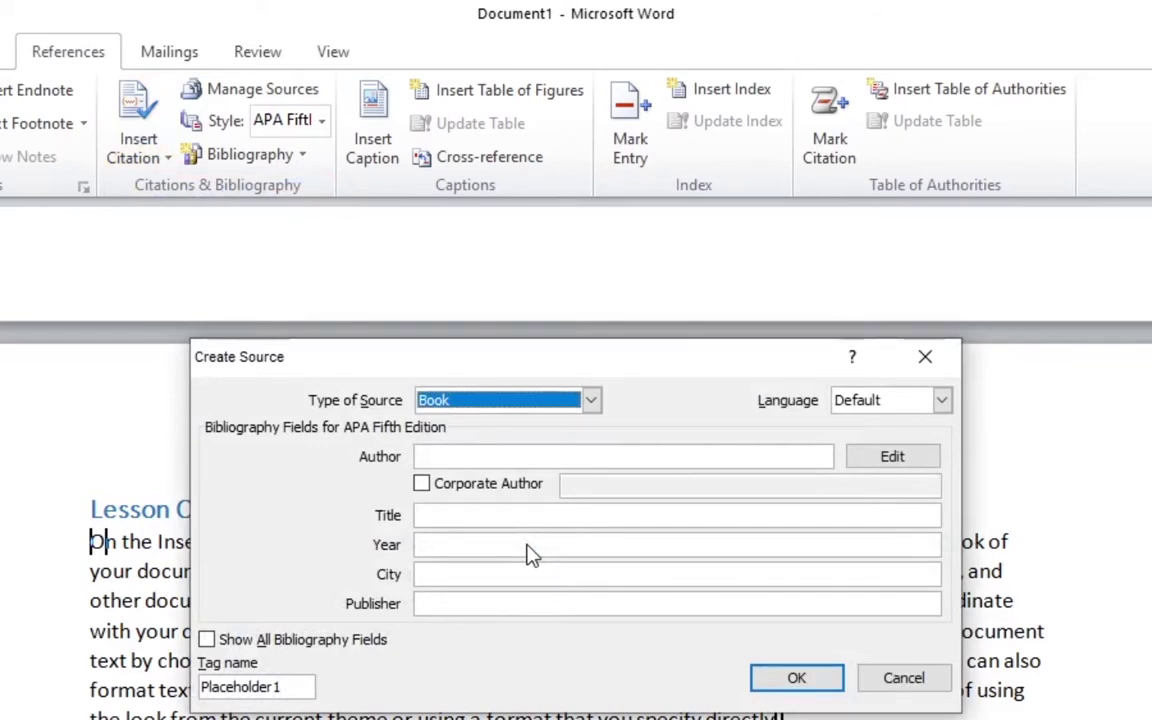
{"action": "left_click", "coordinate": [591, 402]}
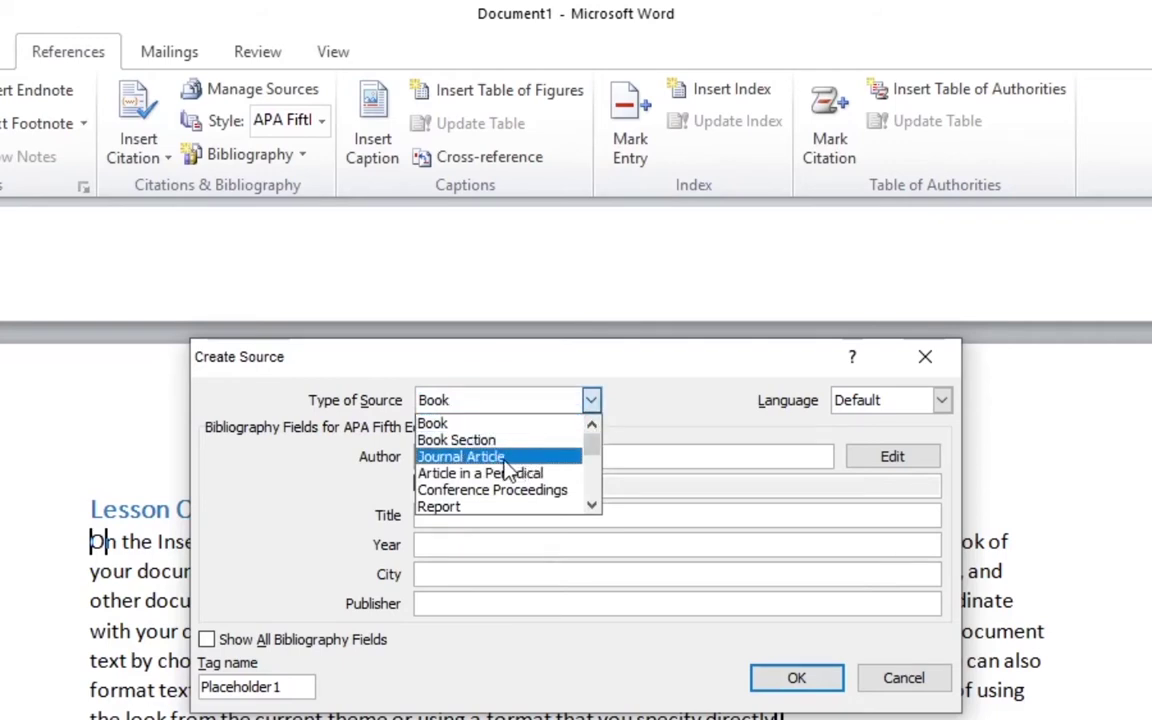
{"action": "mouse_move", "coordinate": [591, 442]}
{"action": "left_mouse_down"}
{"action": "mouse_move", "coordinate": [597, 489]}
{"action": "mouse_move", "coordinate": [591, 437]}
{"action": "left_mouse_up"}
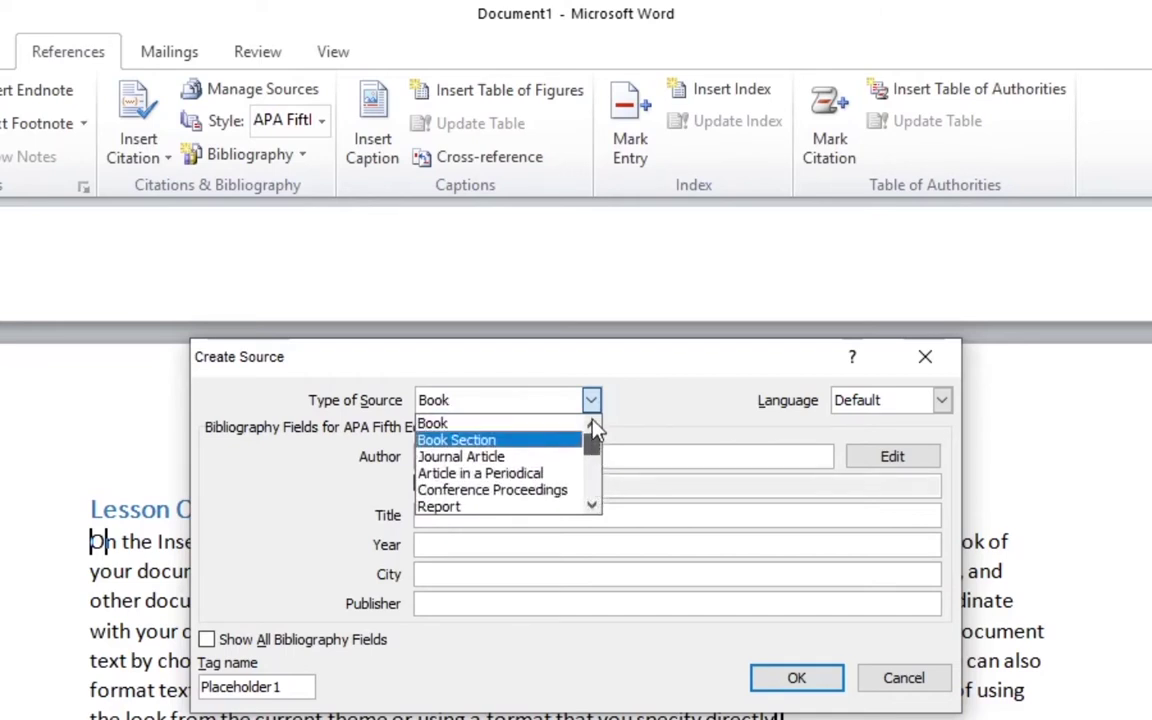
{"action": "left_click", "coordinate": [425, 423]}
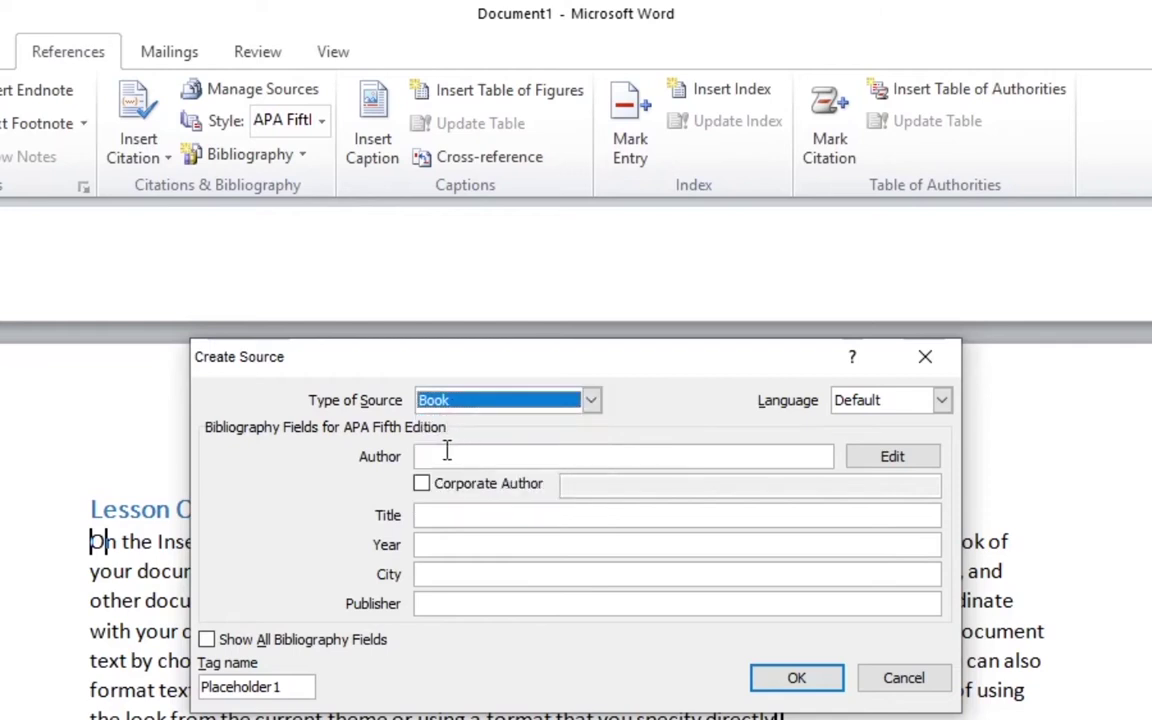
Enter the author, title 'Shah jo Resalo', year 2000, city Bhitt Shah, publisher Sindh Text Book, and save.
{"action": "left_click", "coordinate": [446, 456]}
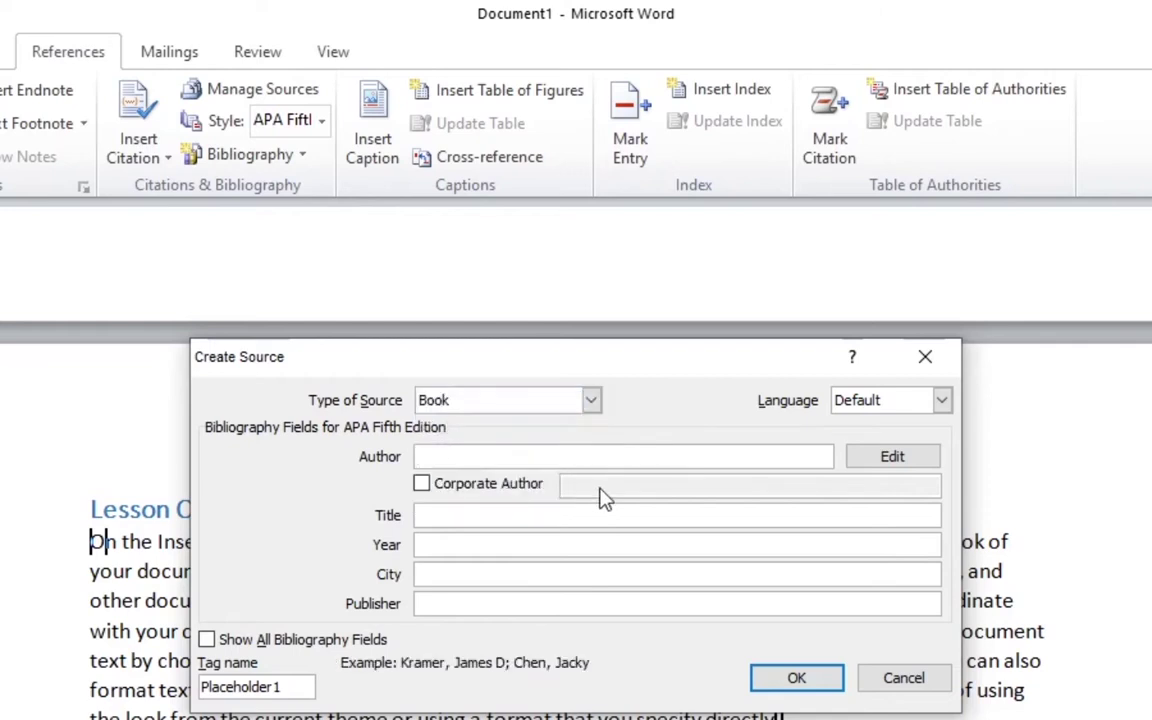
{"action": "type", "text": "Sha"}
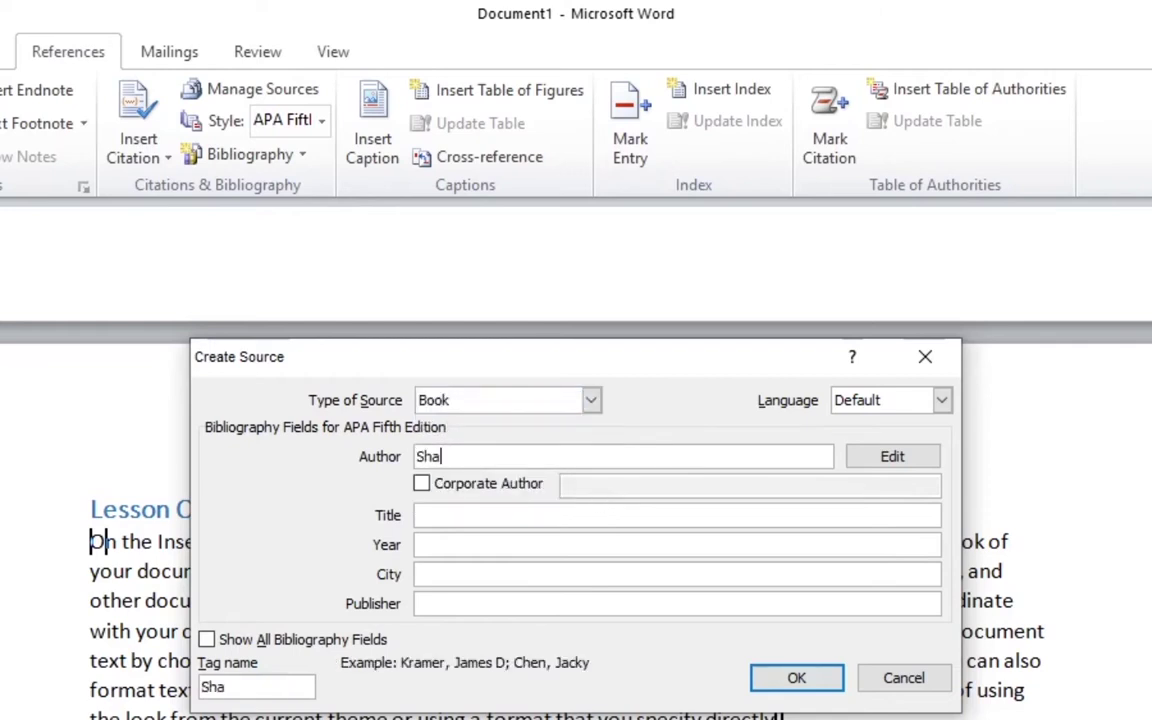
{"action": "type", "text": "h Abdul L"}
{"action": "type", "text": "atif Bh"}
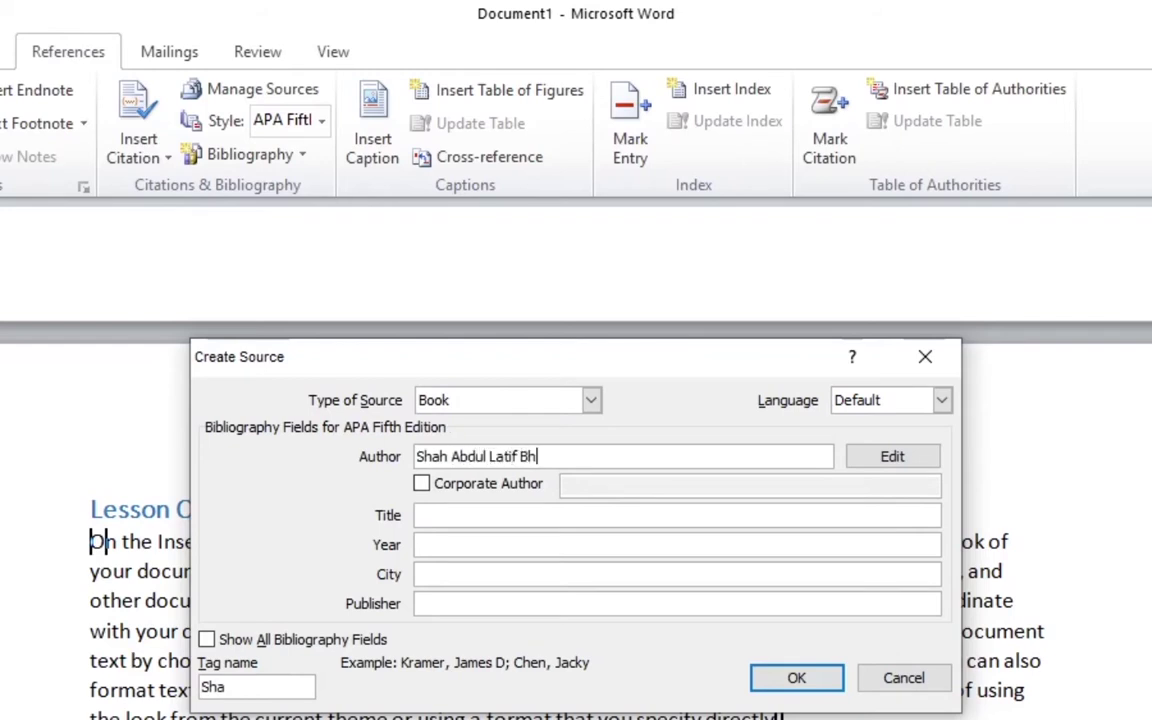
{"action": "type", "text": "itai"}
{"action": "left_click", "coordinate": [468, 516]}
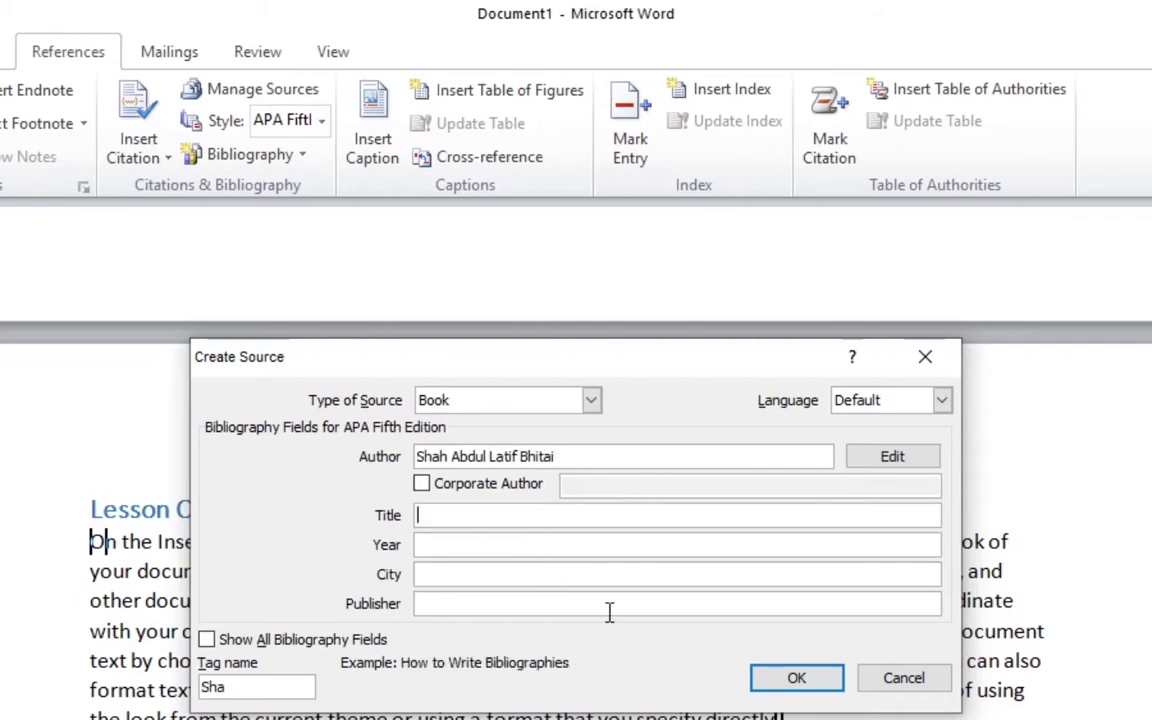
{"action": "type", "text": "Shah jo "}
{"action": "type", "text": "Resalo"}
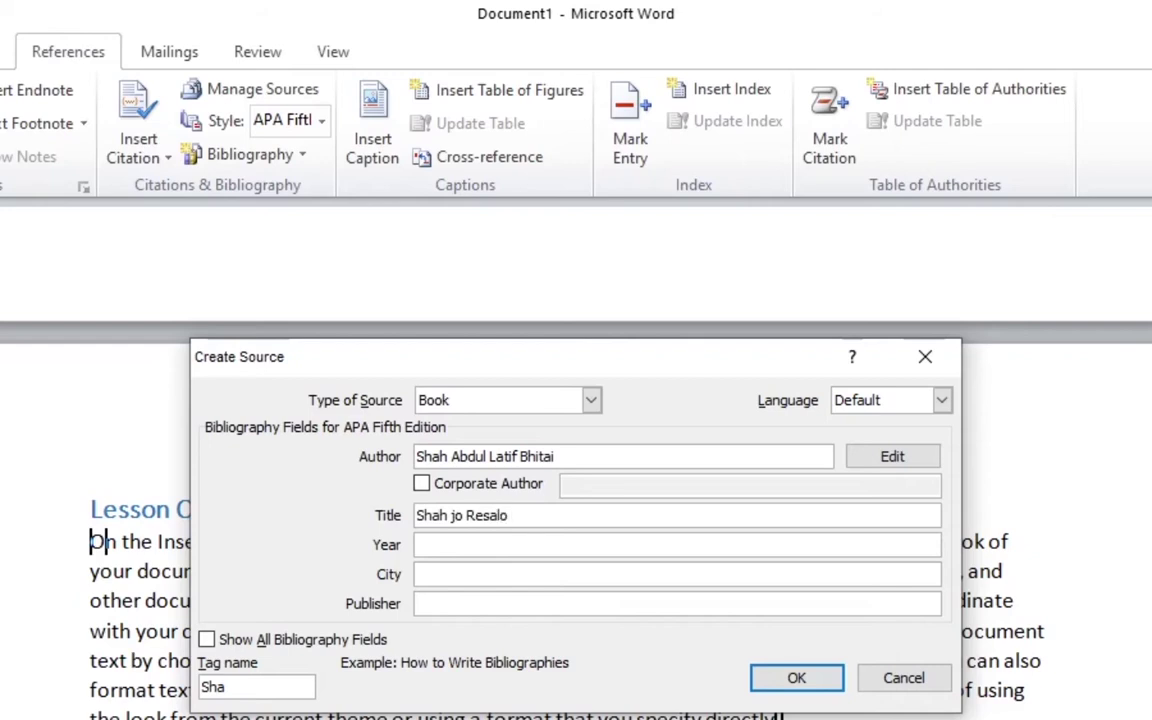
{"action": "left_click", "coordinate": [447, 546]}
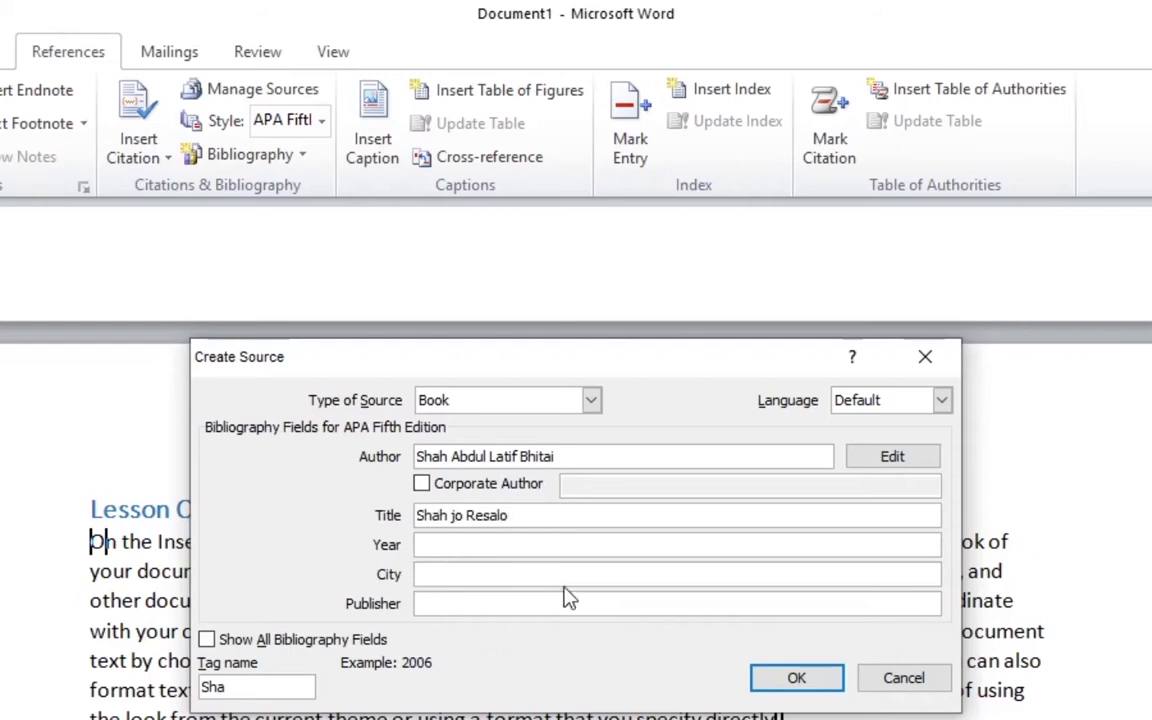
{"action": "type", "text": "2"}
{"action": "type", "text": "000"}
{"action": "left_click", "coordinate": [476, 576]}
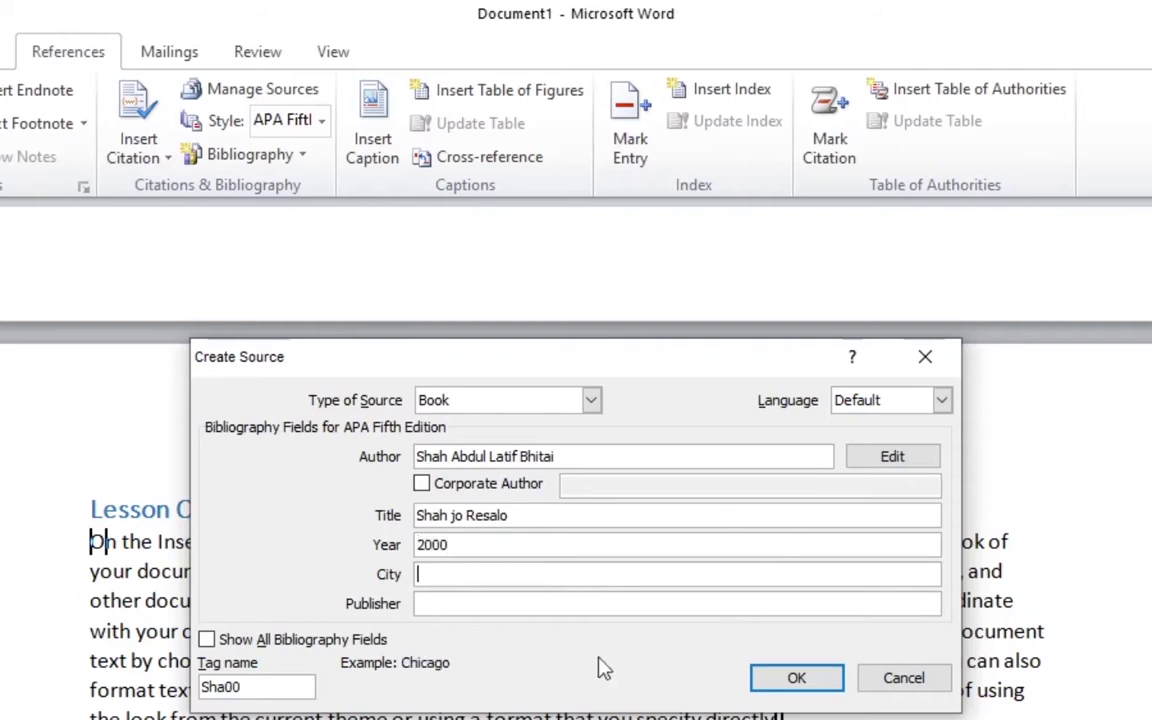
{"action": "type", "text": "Bhi"}
{"action": "type", "text": "tt Shah"}
{"action": "left_click", "coordinate": [470, 603]}
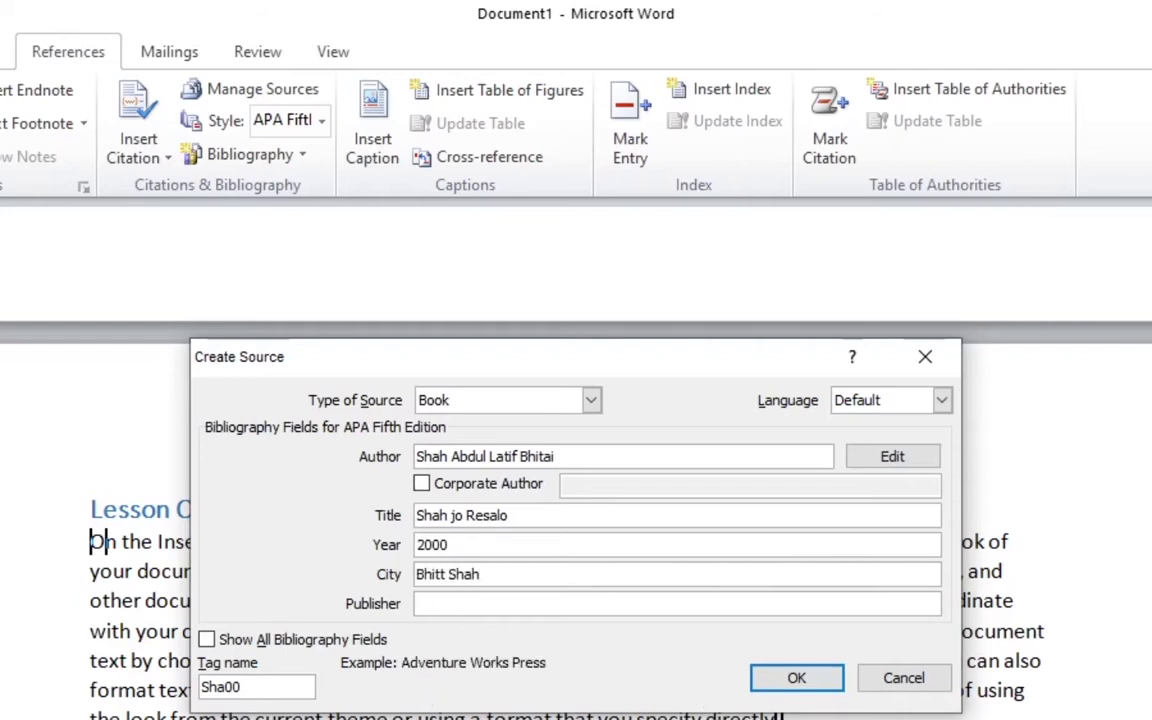
{"action": "type", "text": "Sindh T"}
{"action": "type", "text": "ext B"}
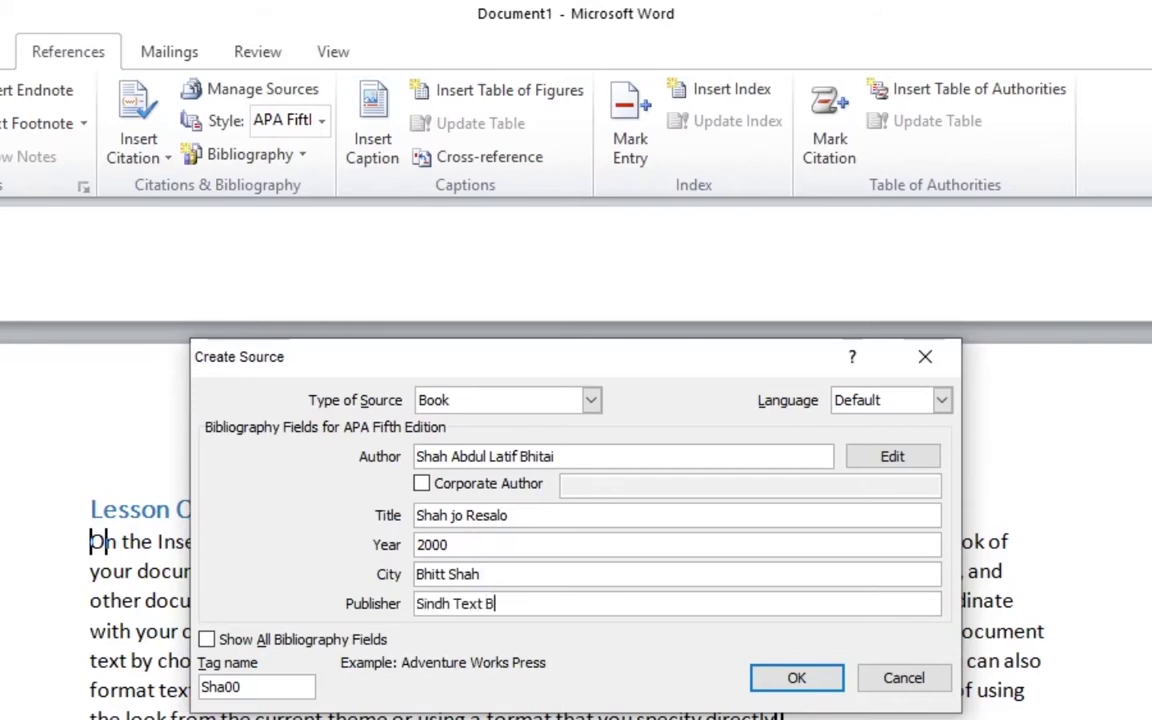
{"action": "type", "text": "ook"}
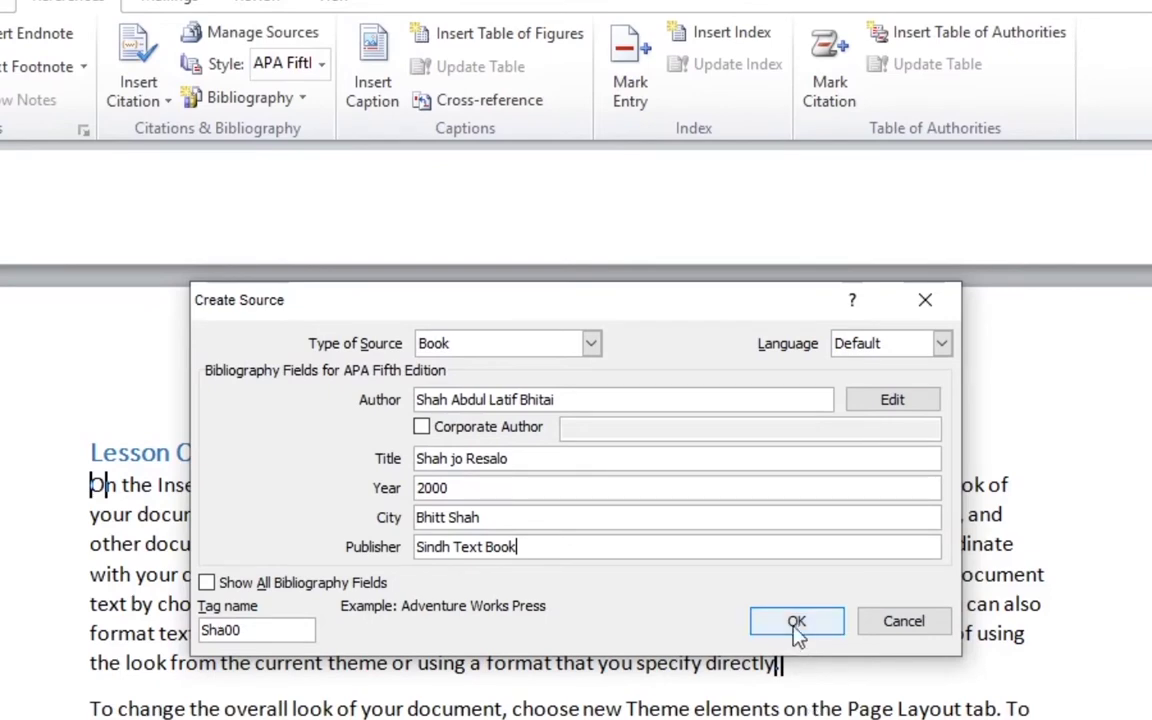
{"action": "left_click", "coordinate": [797, 624]}
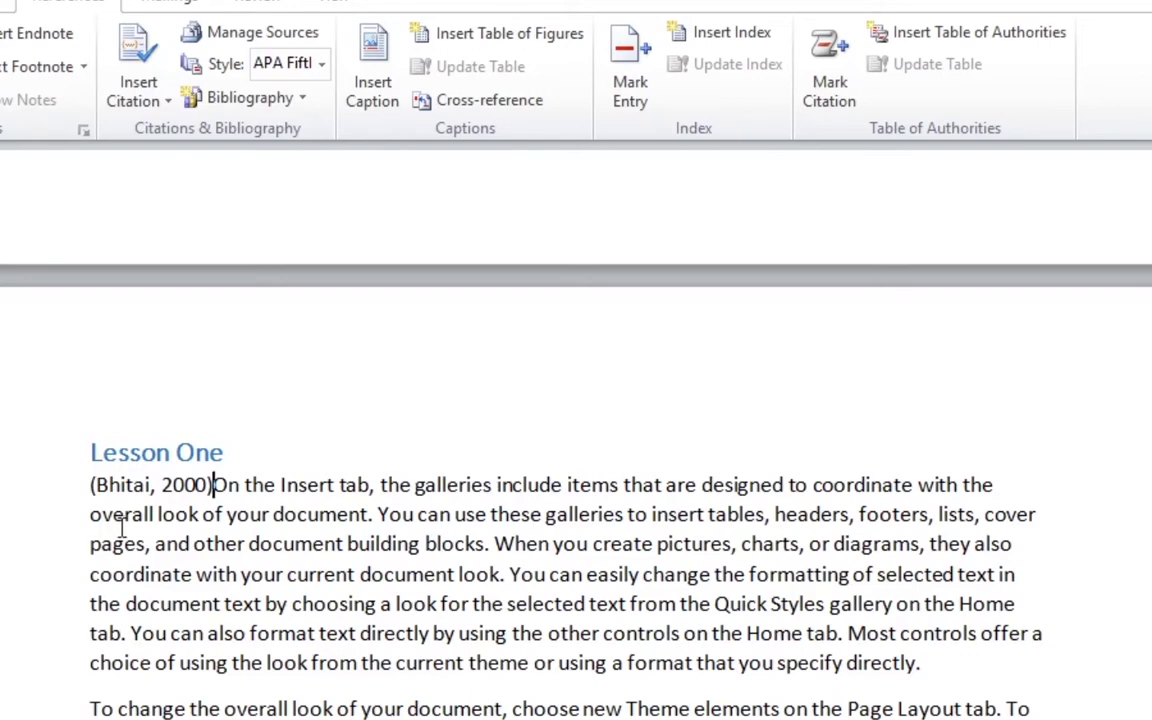
Move the Shah jo Resalo citation from the paragraph start to the paragraph's end.
{"action": "key", "text": "ctrl+z"}
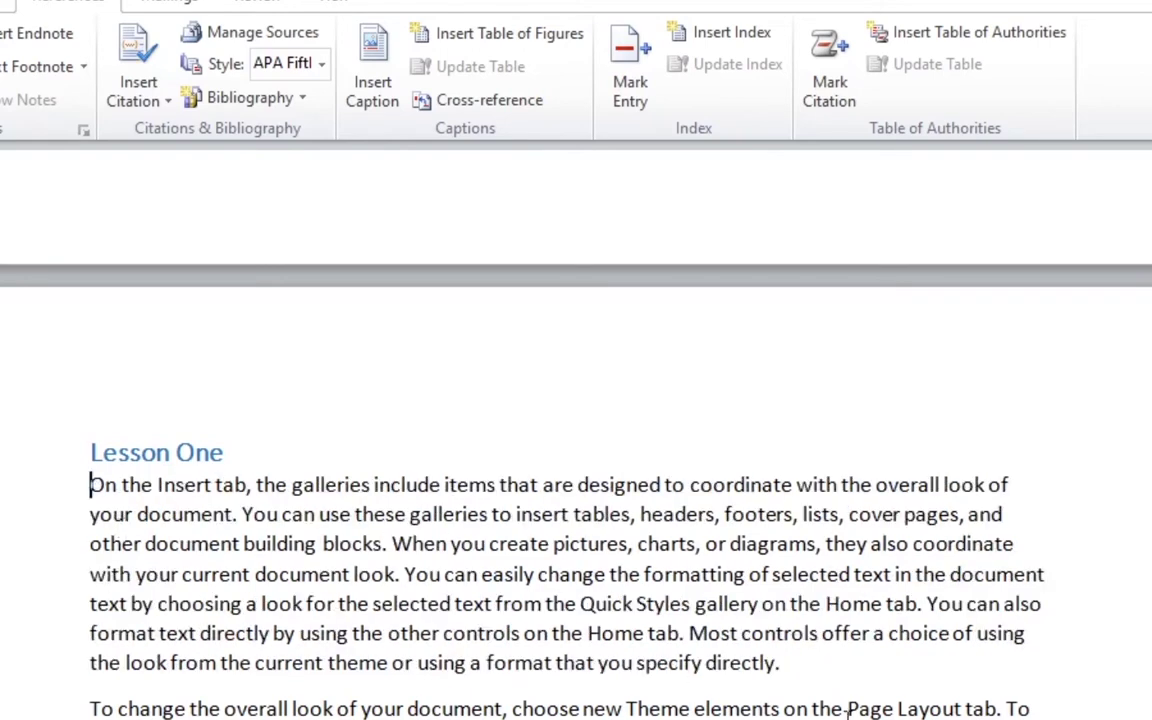
{"action": "left_click", "coordinate": [785, 663]}
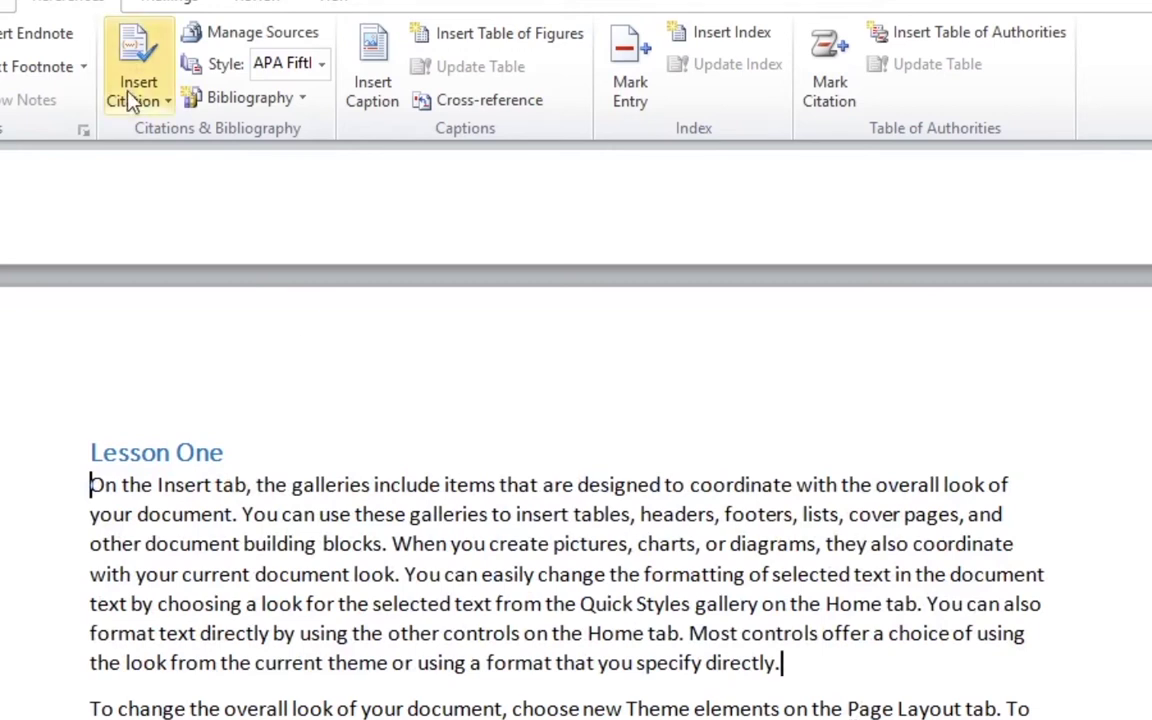
{"action": "left_click", "coordinate": [152, 100]}
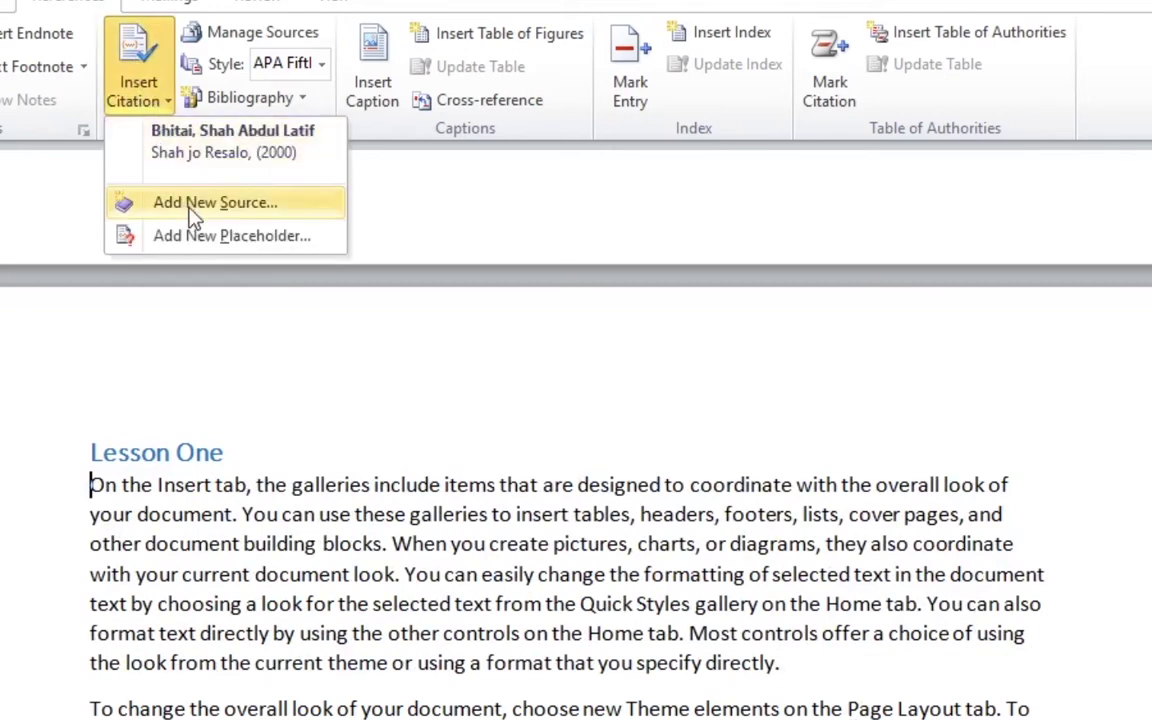
{"action": "left_click", "coordinate": [264, 152]}
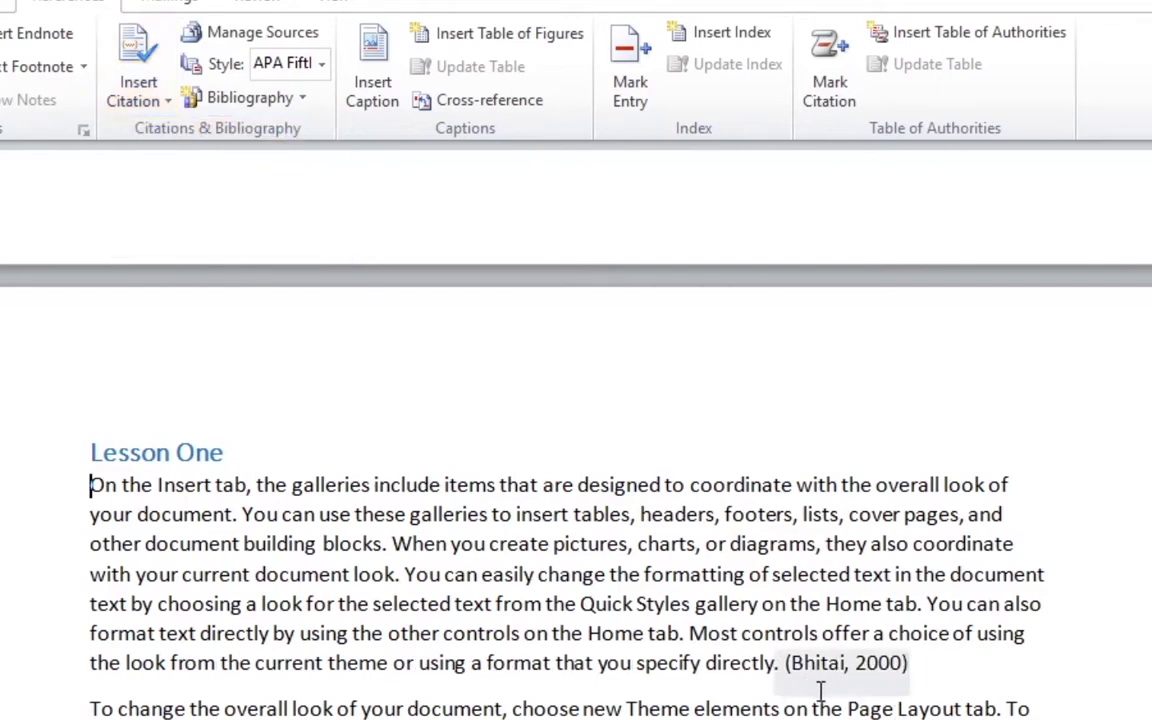
Review the citation's editing options, then scroll to Lesson 1.2 and open Insert Citation.
{"action": "left_click", "coordinate": [908, 663]}
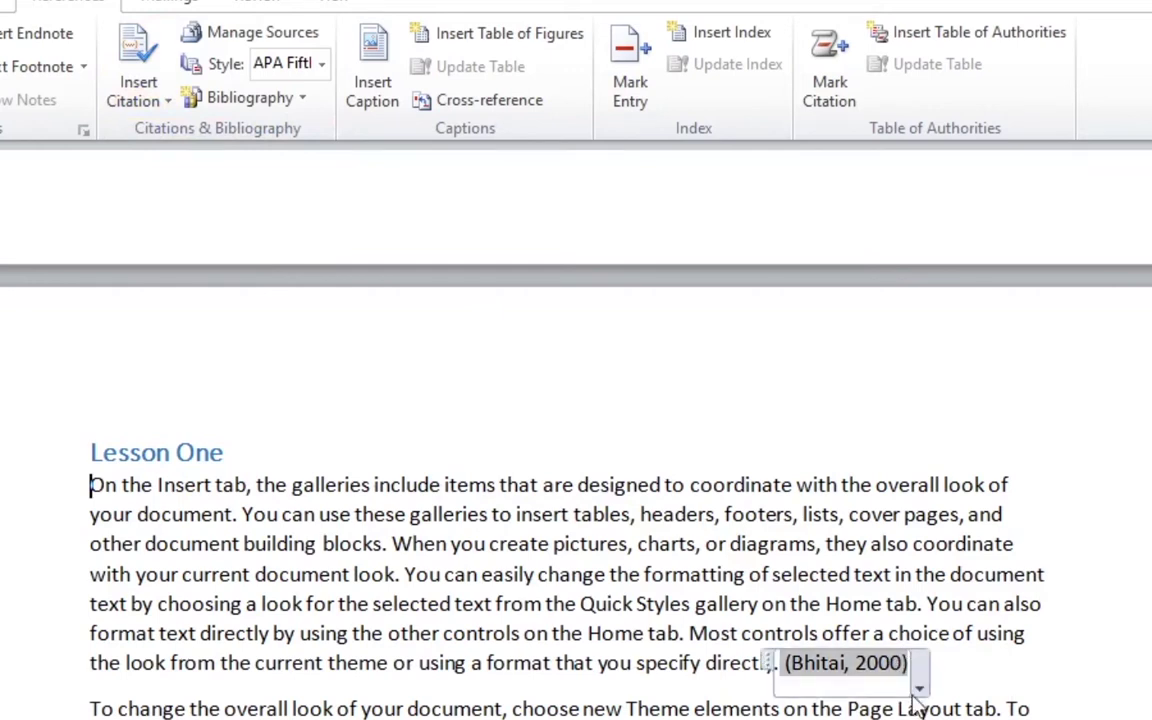
{"action": "left_click", "coordinate": [919, 690]}
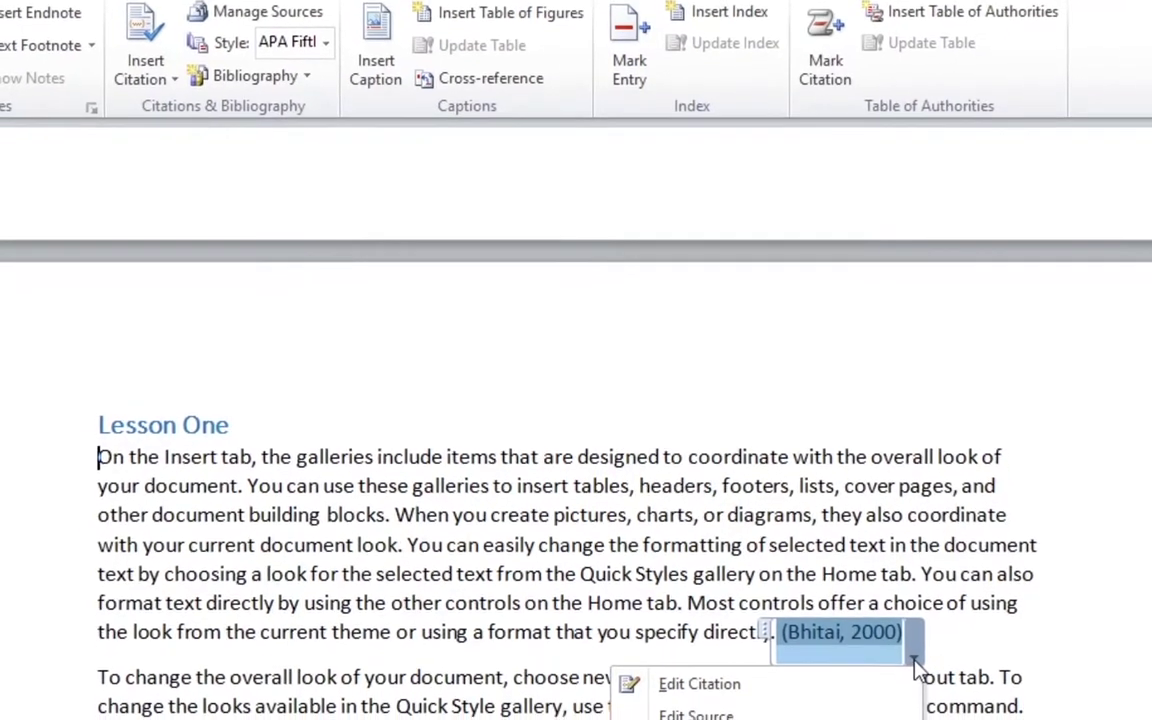
{"action": "left_click", "coordinate": [913, 652]}
{"action": "scroll", "coordinate": [603, 625], "scroll_direction": "down", "scroll_amount": 6}
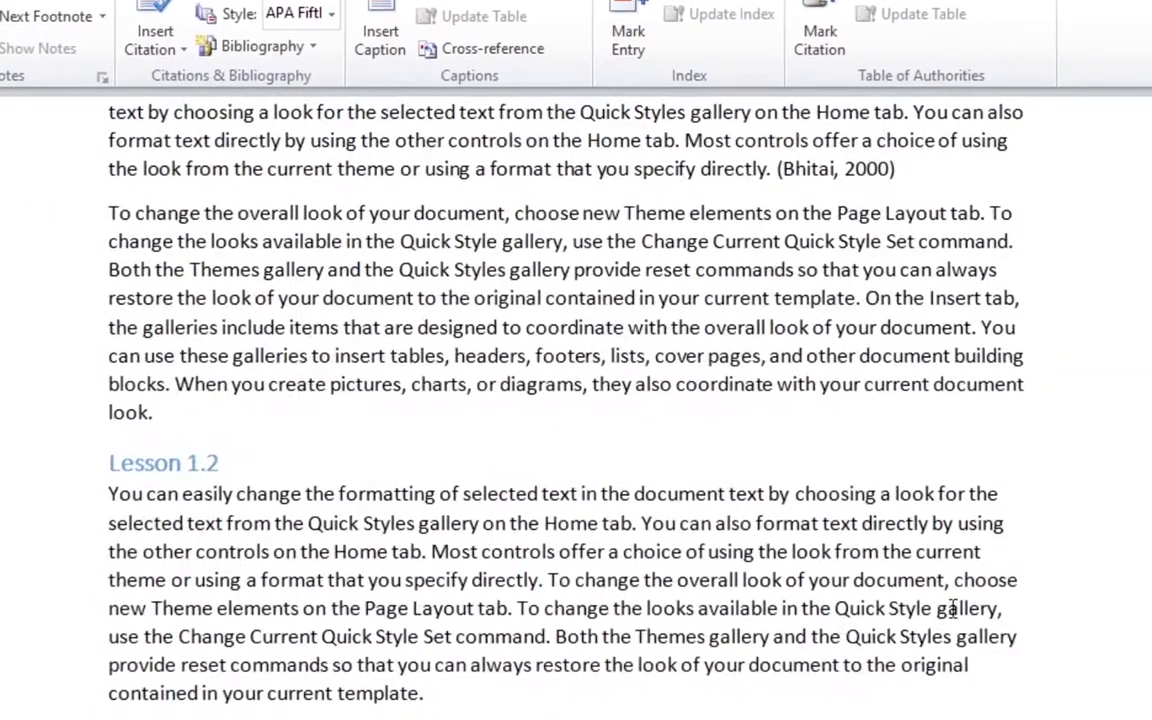
{"action": "scroll", "coordinate": [463, 699], "scroll_direction": "down", "scroll_amount": 1}
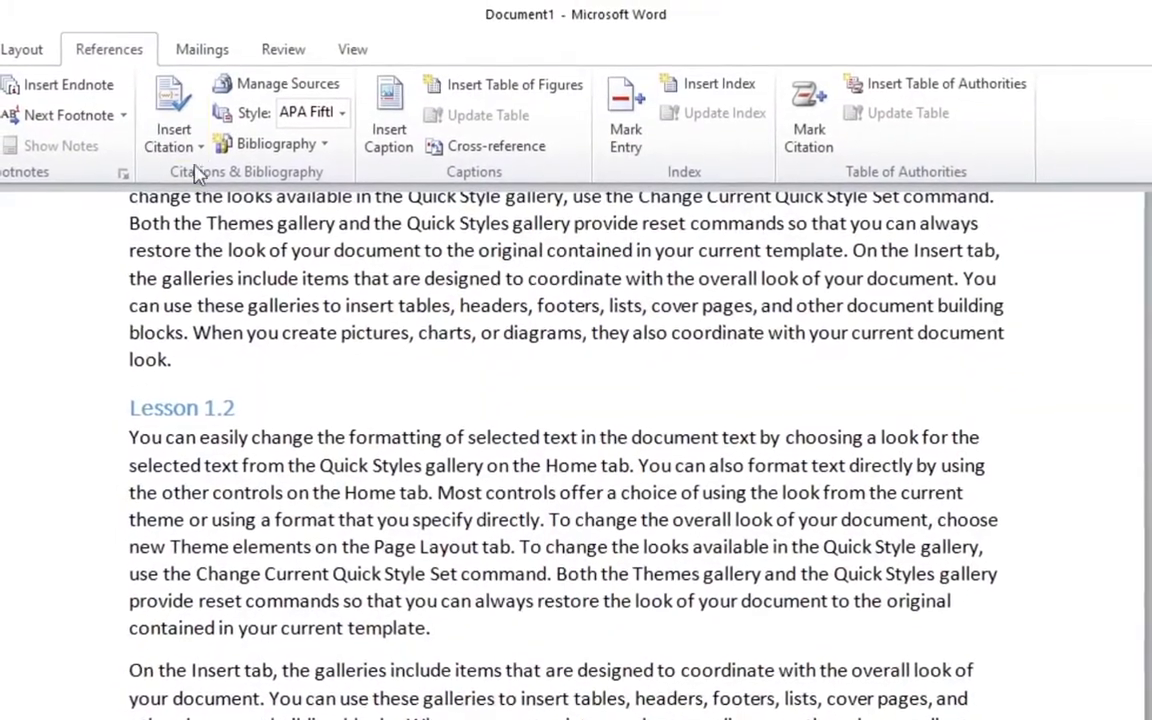
{"action": "left_click", "coordinate": [175, 135]}
Start a new source and set its type to Web site.
{"action": "left_click", "coordinate": [240, 240]}
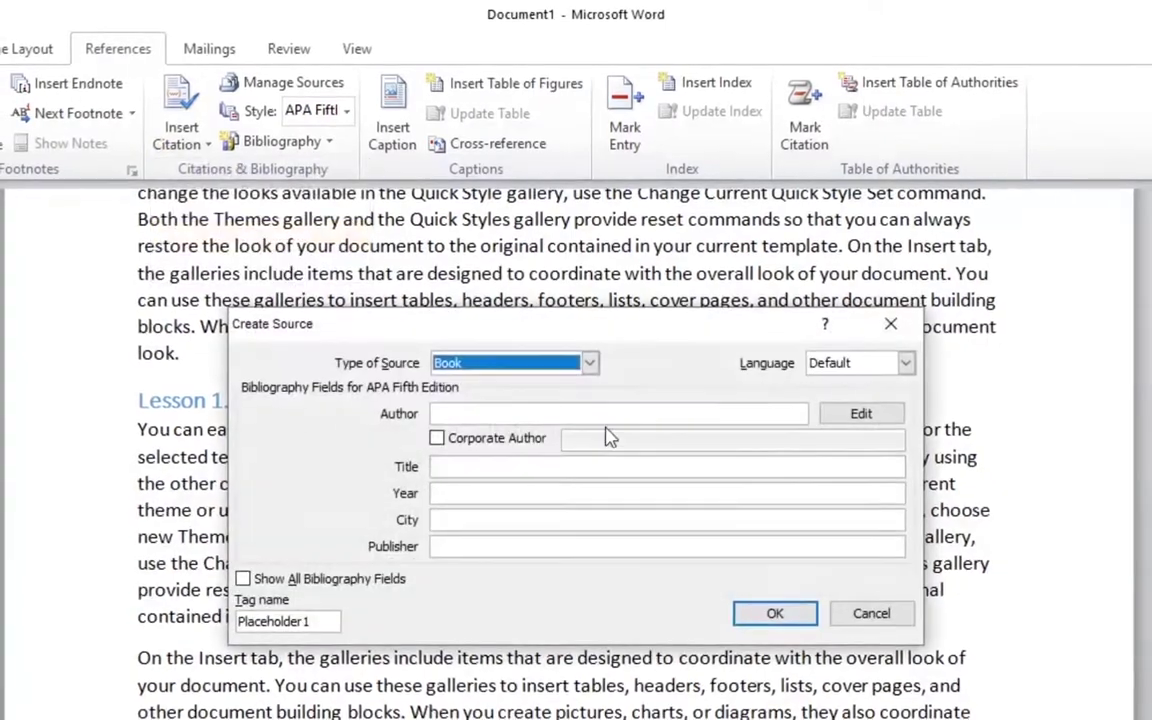
{"action": "left_click", "coordinate": [590, 363]}
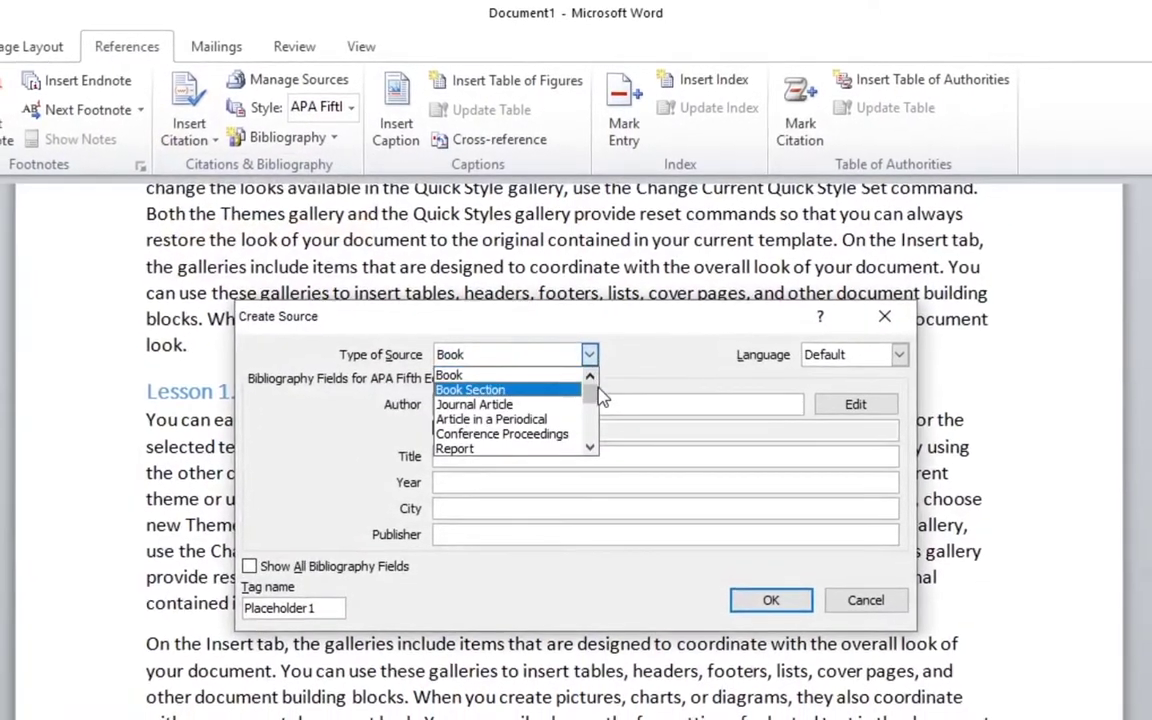
{"action": "scroll", "coordinate": [594, 396], "scroll_direction": "down", "scroll_amount": 1}
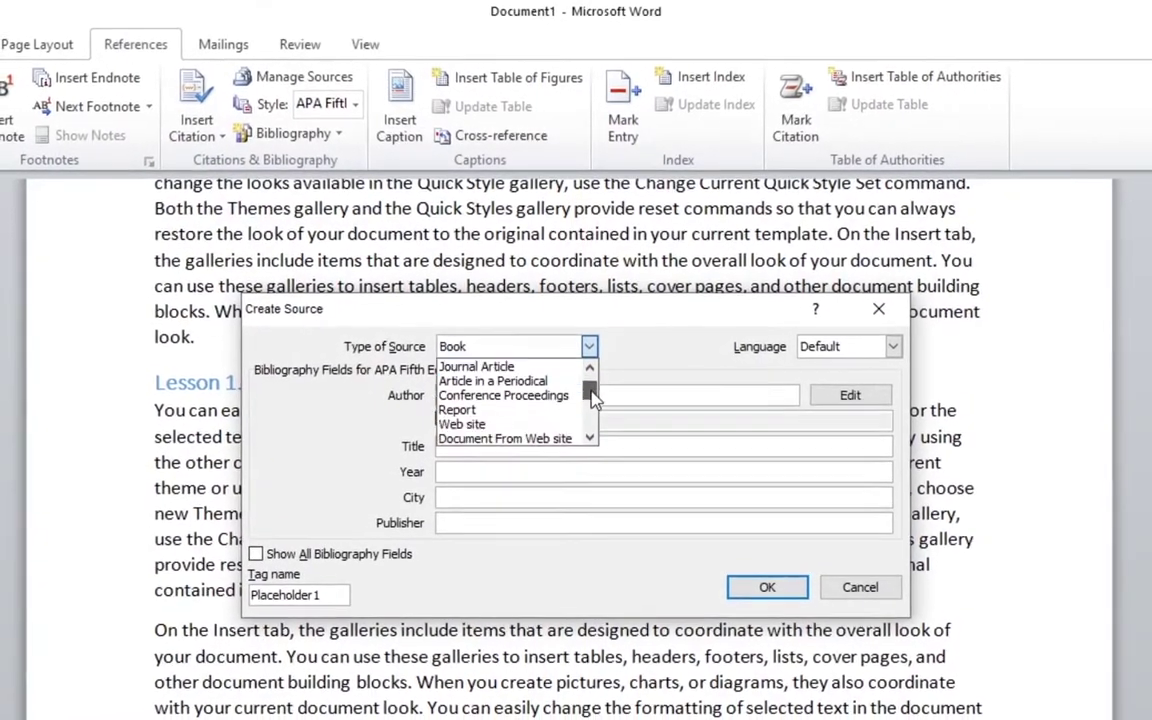
{"action": "left_click", "coordinate": [465, 422]}
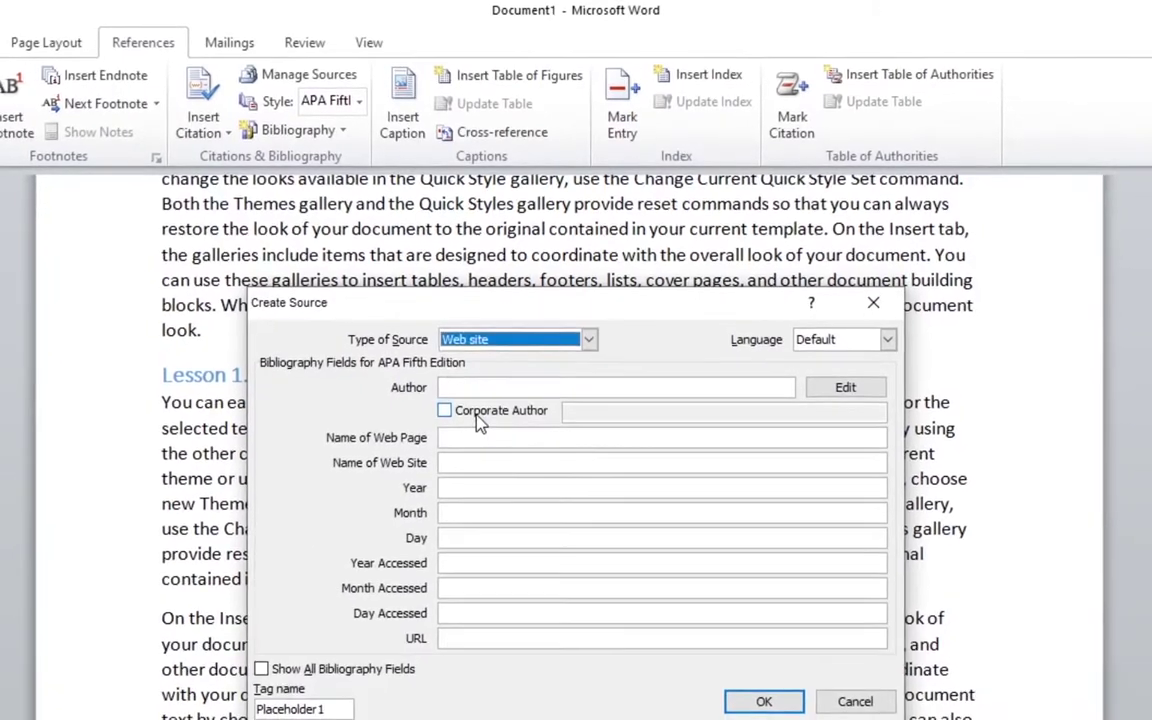
Enter 'sindh Pakistan' as the author and 'Sindh Pakistan' as the web page name.
{"action": "left_click", "coordinate": [452, 385]}
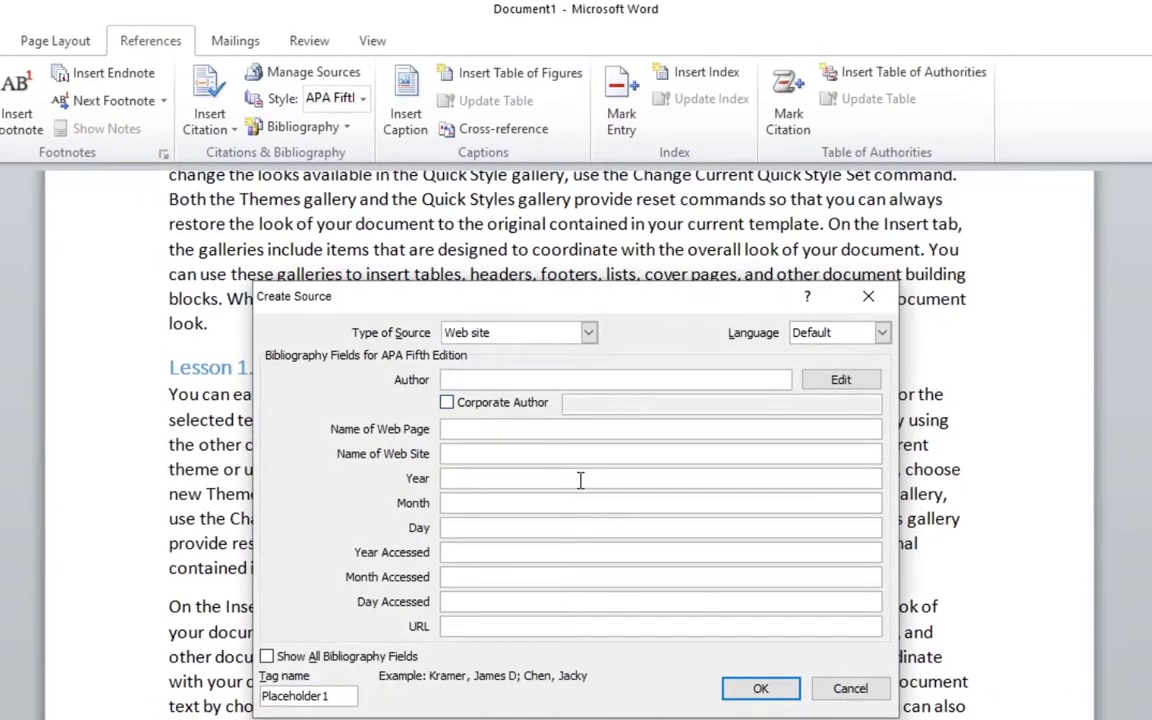
{"action": "type", "text": "sindh"}
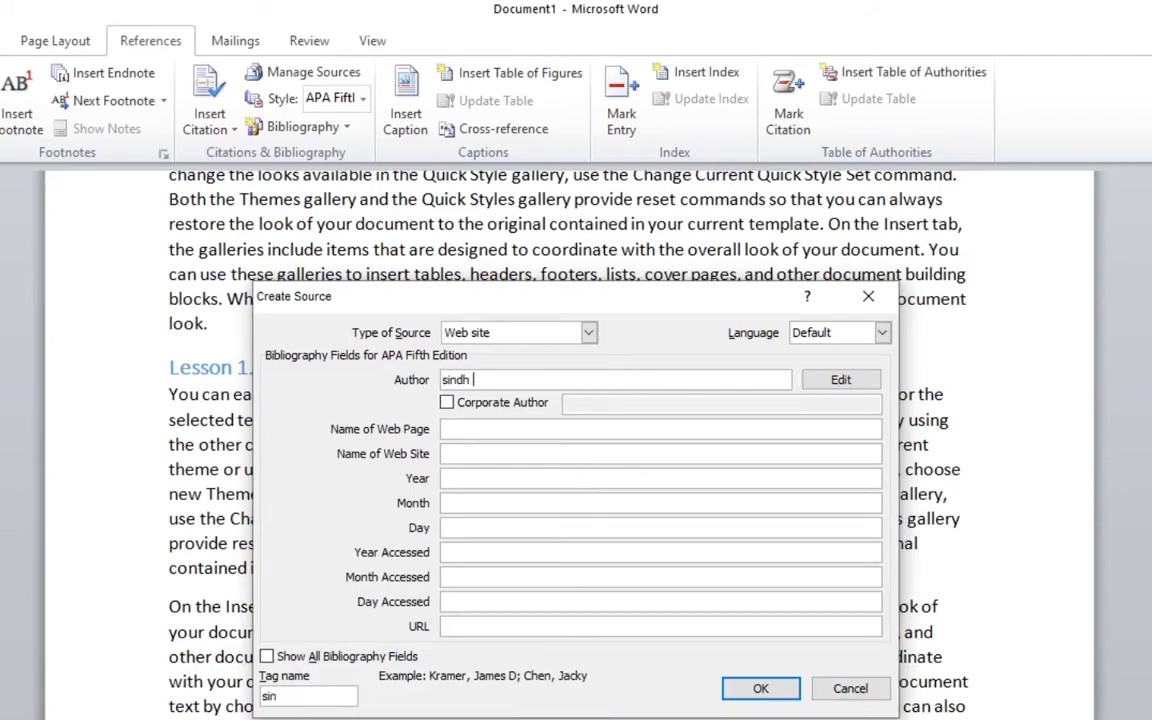
{"action": "type", "text": " Pakistan"}
{"action": "left_click", "coordinate": [516, 432]}
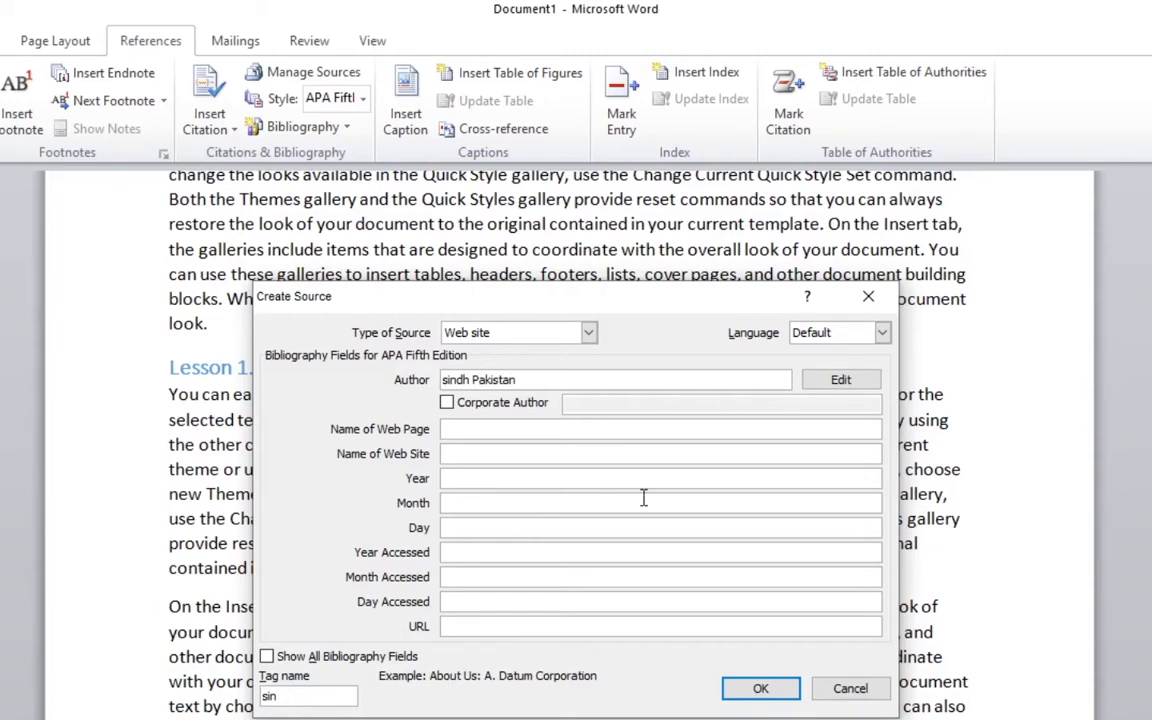
{"action": "type", "text": "Sindh Pa"}
{"action": "type", "text": "kistan"}
{"action": "left_click", "coordinate": [464, 453]}
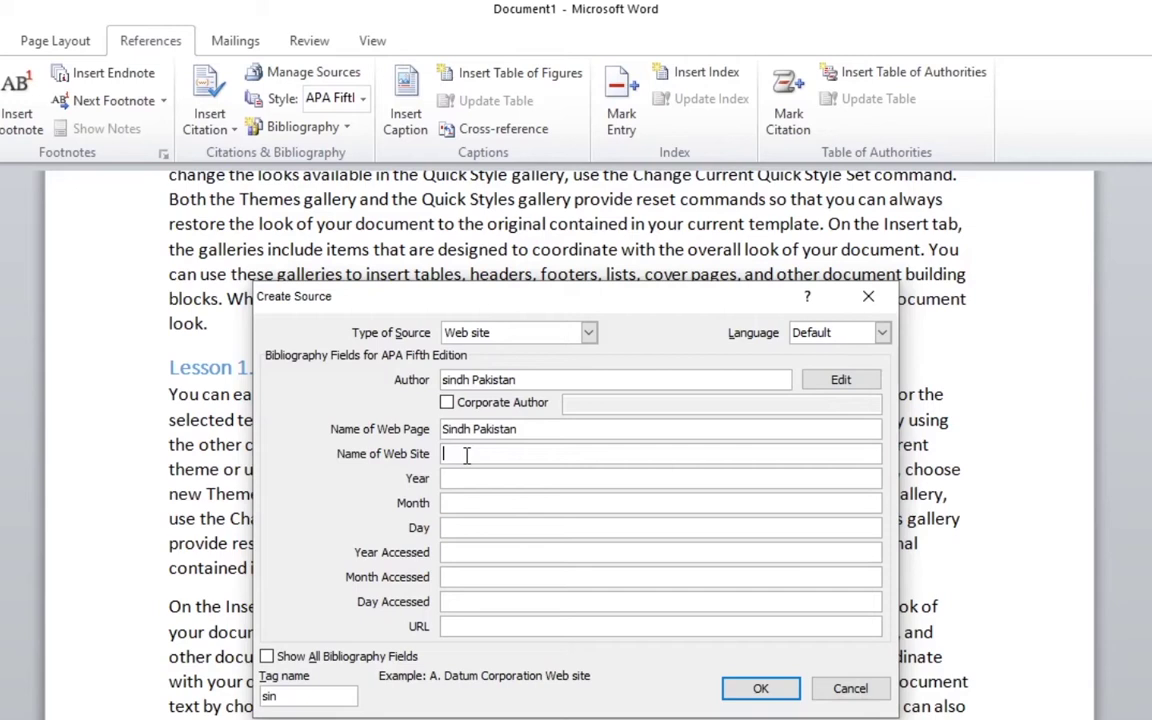
Enter the web site name and the publication date 2009, month 05, day 10.
{"action": "type", "text": "Mu"}
{"action": "type", "text": "hammad Ali"}
{"action": "key", "text": "Tab"}
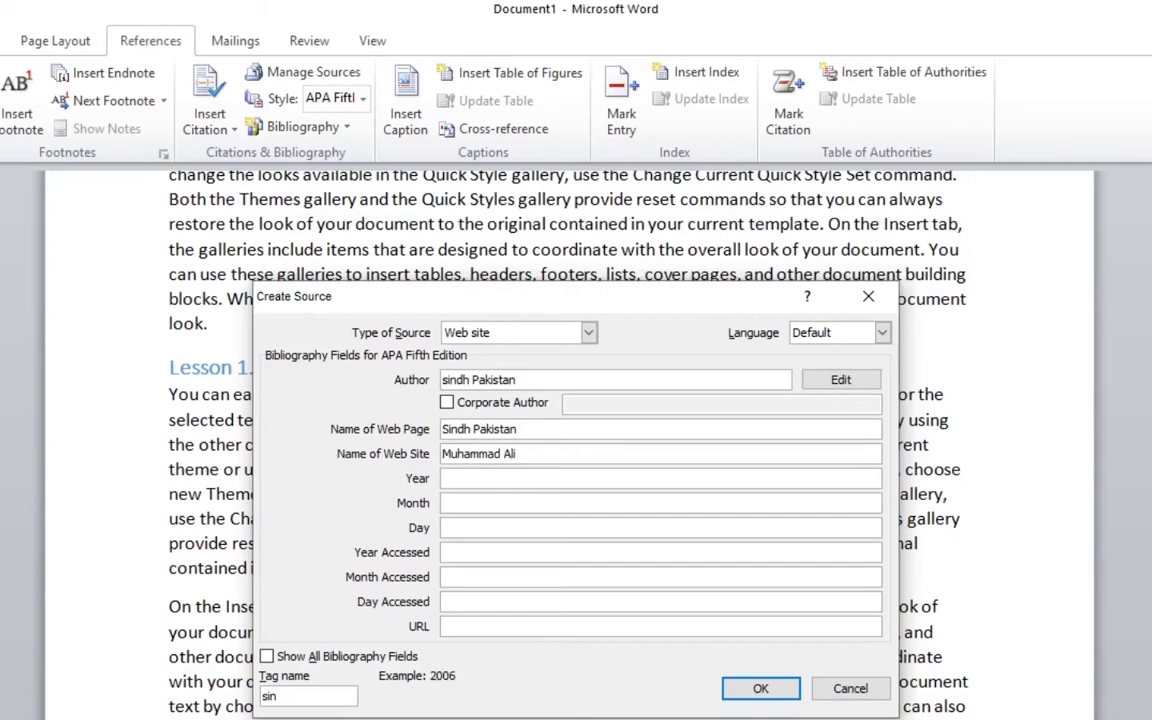
{"action": "type", "text": "2"}
{"action": "type", "text": "009"}
{"action": "left_click", "coordinate": [660, 503]}
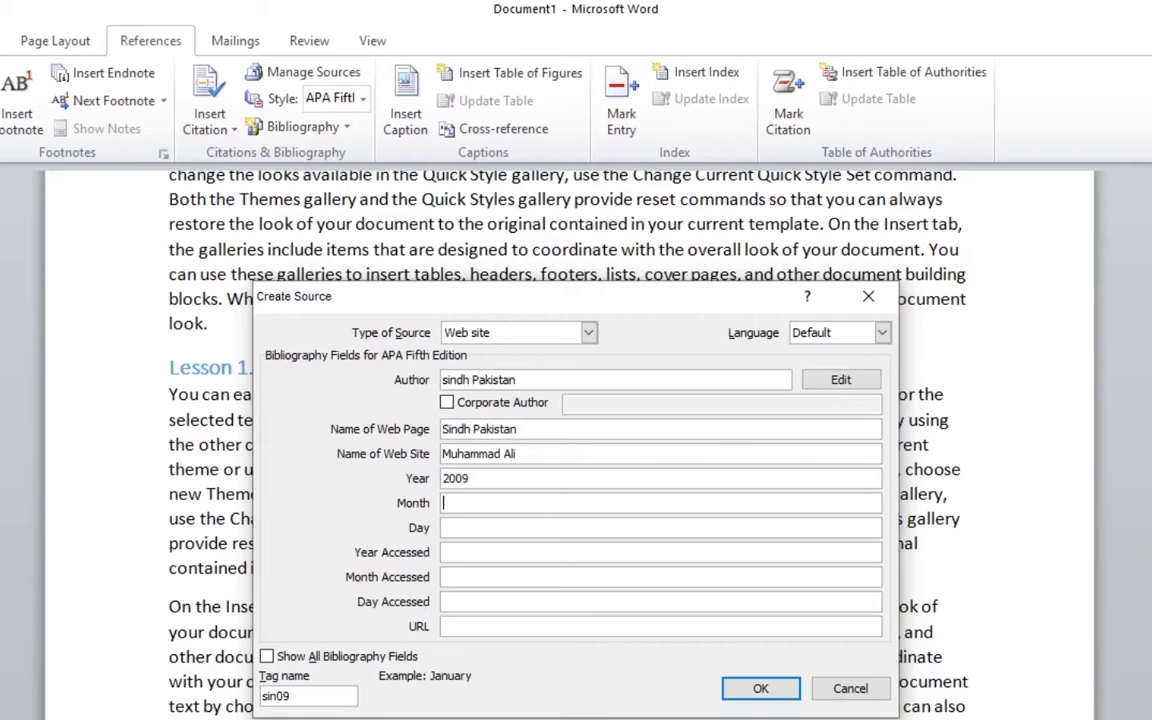
{"action": "type", "text": "05"}
{"action": "left_click", "coordinate": [660, 527]}
{"action": "type", "text": "10"}
Set access date 2020/08/10, the sindhpakistan.com URL, and save the source as a citation.
{"action": "left_click", "coordinate": [480, 554]}
{"action": "type", "text": "2020"}
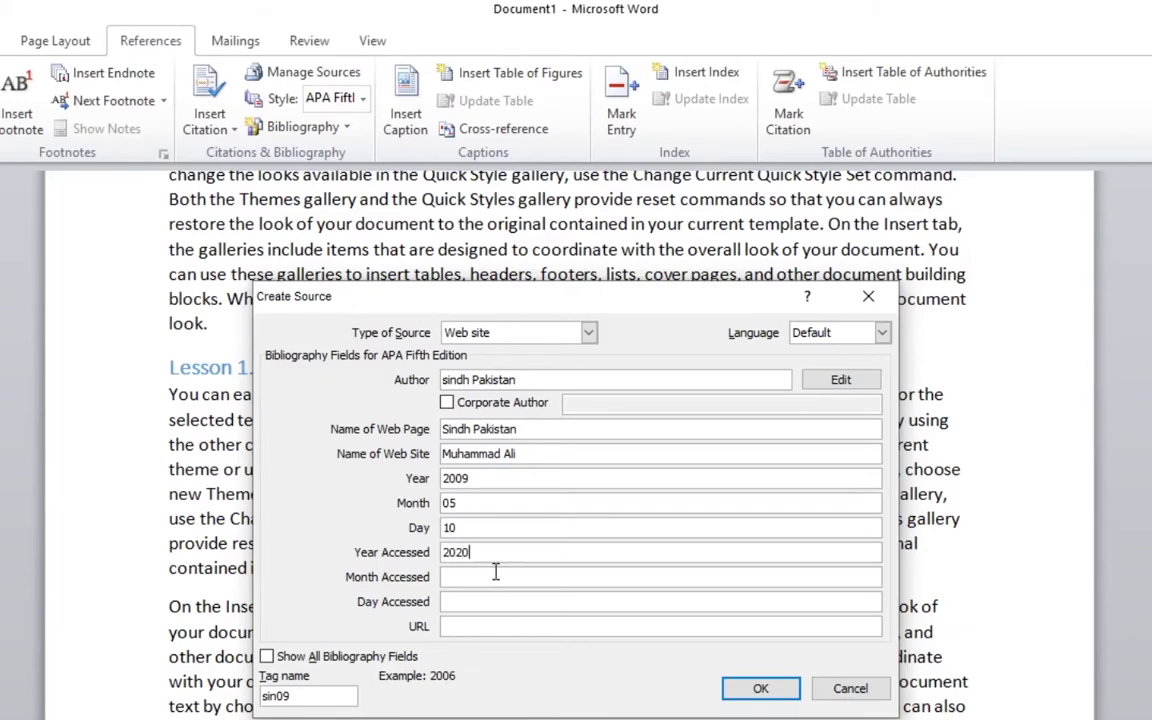
{"action": "left_click", "coordinate": [496, 577]}
{"action": "type", "text": "08"}
{"action": "left_click", "coordinate": [478, 600]}
{"action": "type", "text": "10"}
{"action": "left_click", "coordinate": [477, 627]}
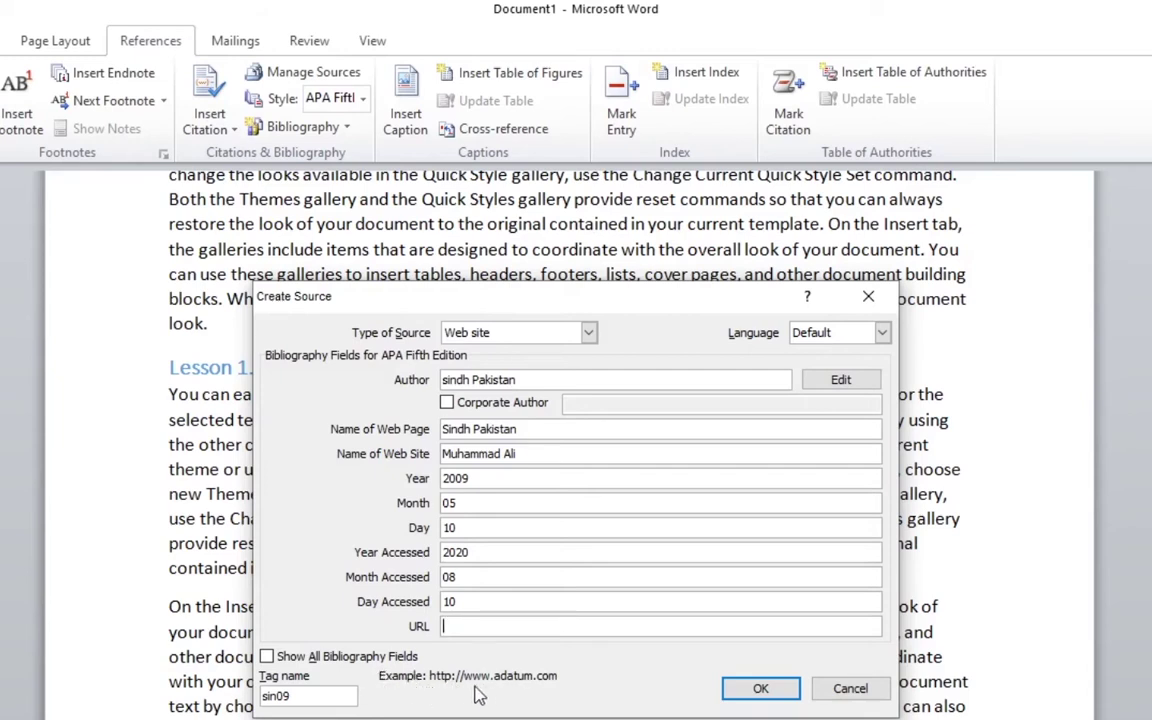
{"action": "type", "text": "h"}
{"action": "type", "text": "ttp/"}
{"action": "type", "text": "/:w"}
{"action": "type", "text": "ww.si"}
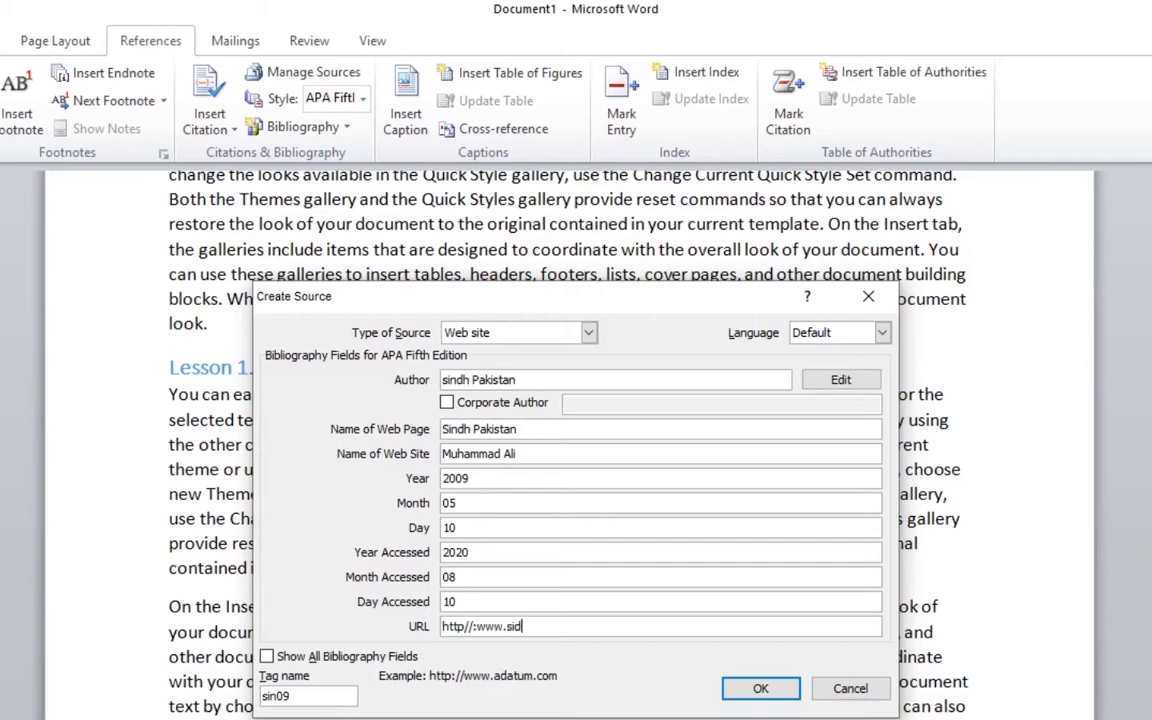
{"action": "type", "text": "d"}
{"action": "key", "text": "BackSpace"}
{"action": "type", "text": "ndhpaki"}
{"action": "type", "text": "stan.com"}
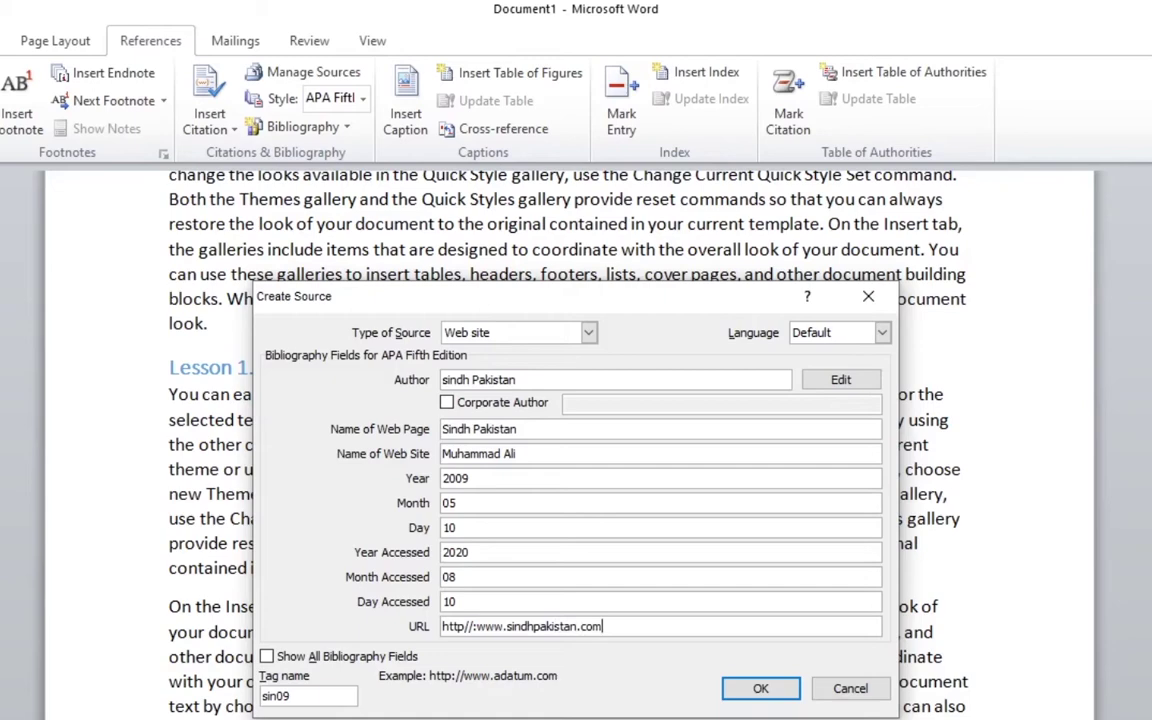
{"action": "left_click", "coordinate": [750, 688]}
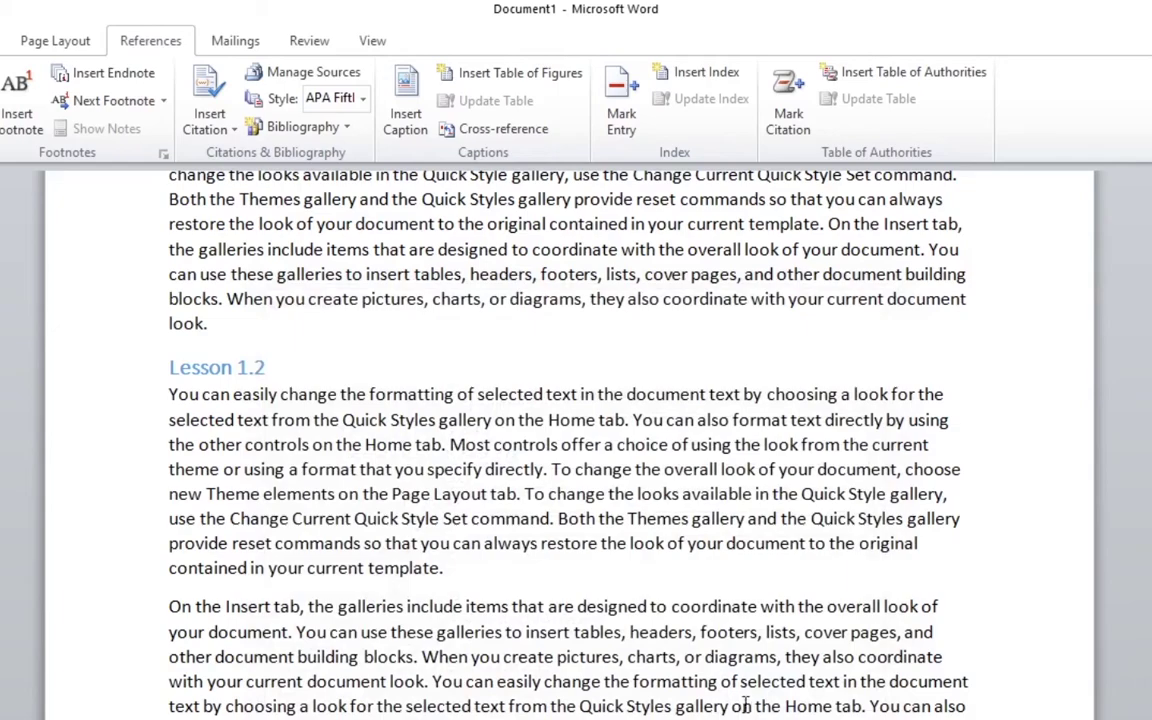
Add blank lines after the final Lesson 1.5 paragraph and show the citation style list.
{"action": "scroll", "coordinate": [759, 606], "scroll_direction": "down", "scroll_amount": 1}
{"action": "scroll", "coordinate": [759, 606], "scroll_direction": "down", "scroll_amount": 2}
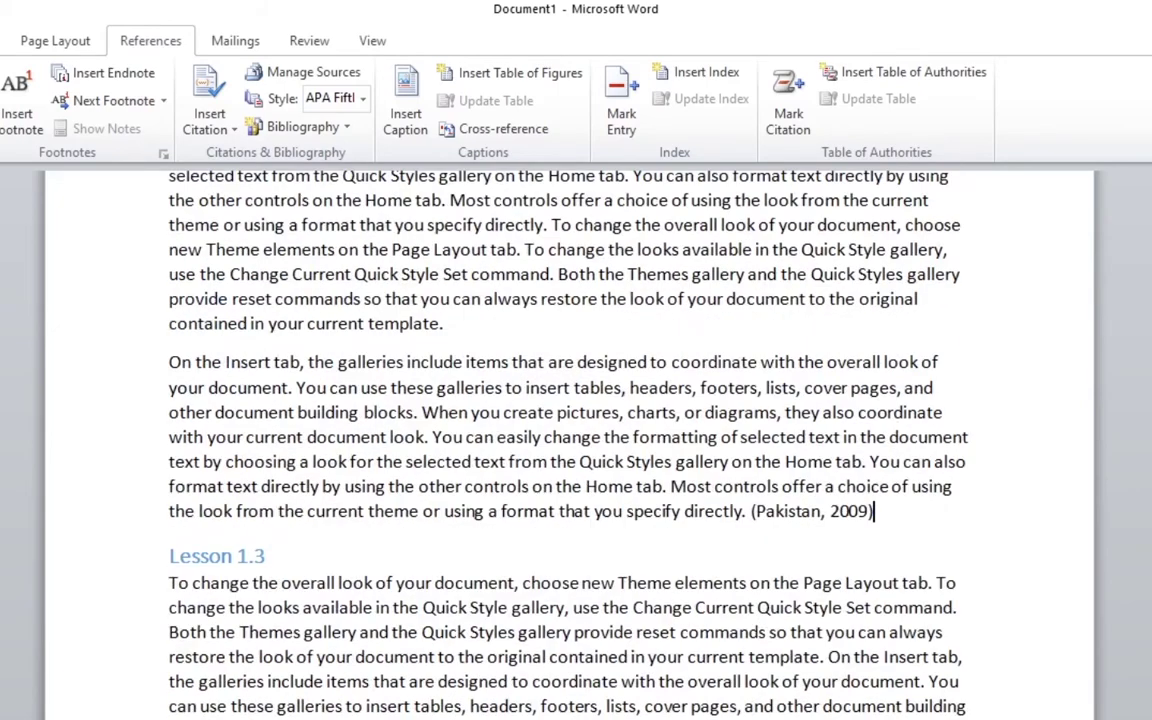
{"action": "scroll", "coordinate": [759, 606], "scroll_direction": "down", "scroll_amount": 2}
{"action": "scroll", "coordinate": [759, 606], "scroll_direction": "down", "scroll_amount": 6}
{"action": "scroll", "coordinate": [759, 606], "scroll_direction": "down", "scroll_amount": 6}
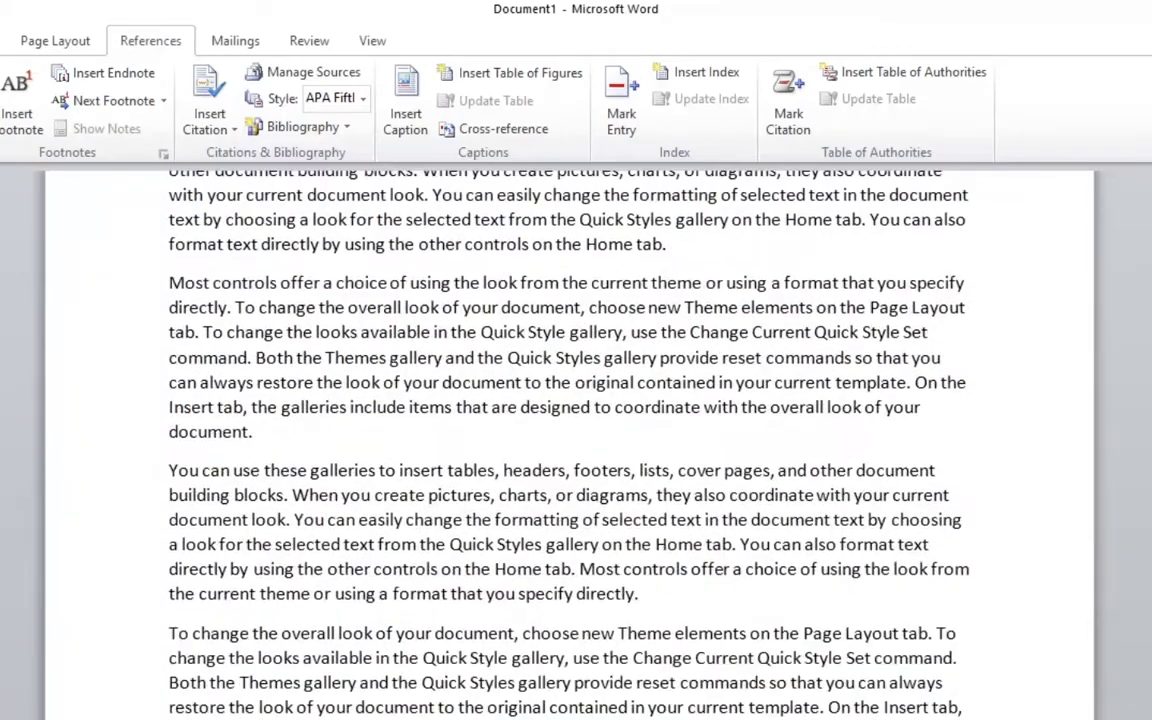
{"action": "scroll", "coordinate": [759, 606], "scroll_direction": "down", "scroll_amount": 5}
{"action": "scroll", "coordinate": [759, 606], "scroll_direction": "down", "scroll_amount": 3}
{"action": "scroll", "coordinate": [576, 543], "scroll_direction": "down", "scroll_amount": 2}
{"action": "scroll", "coordinate": [576, 543], "scroll_direction": "up", "scroll_amount": 7}
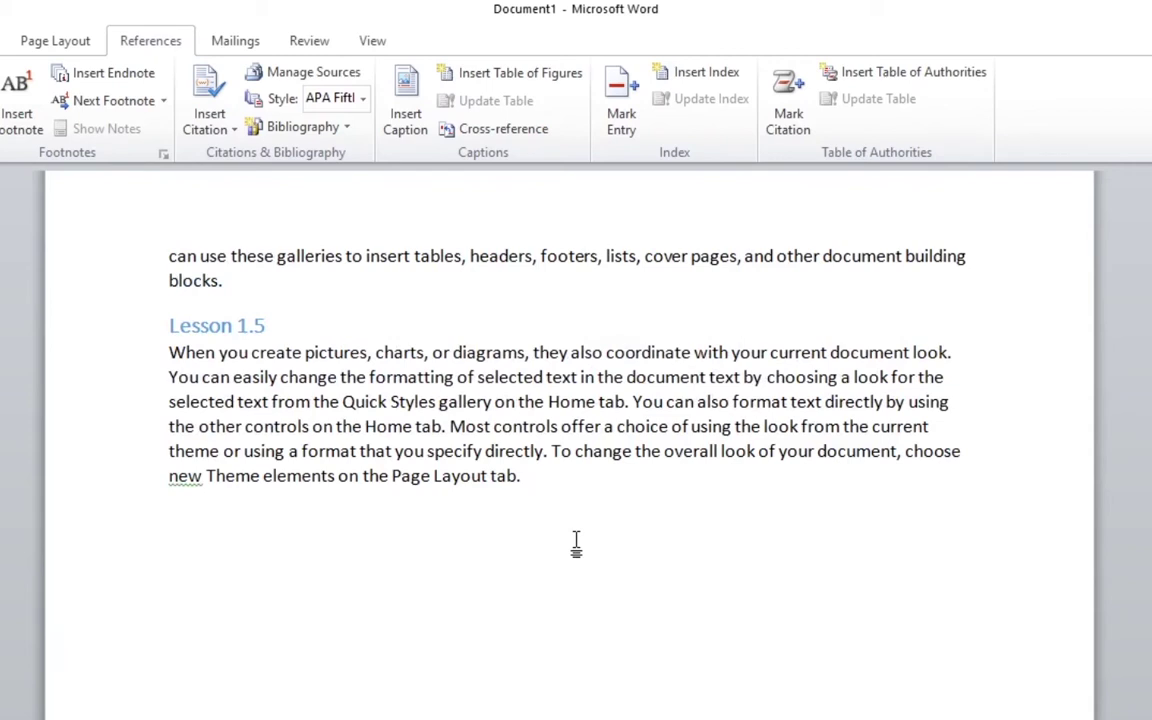
{"action": "key", "text": "Return"}
{"action": "key", "text": "Return"}
{"action": "left_click", "coordinate": [363, 99]}
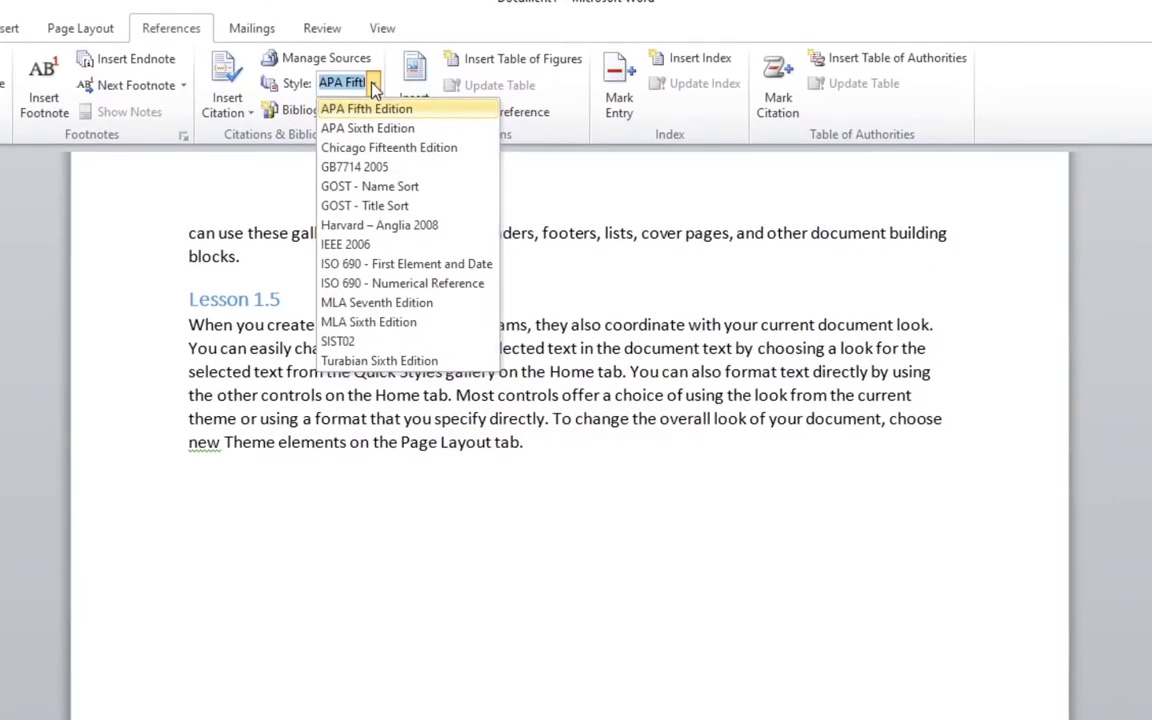
Keep APA Fifth Edition and insert the built-in Bibliography listing the 2000 book and 2009 web source.
{"action": "left_click", "coordinate": [372, 84]}
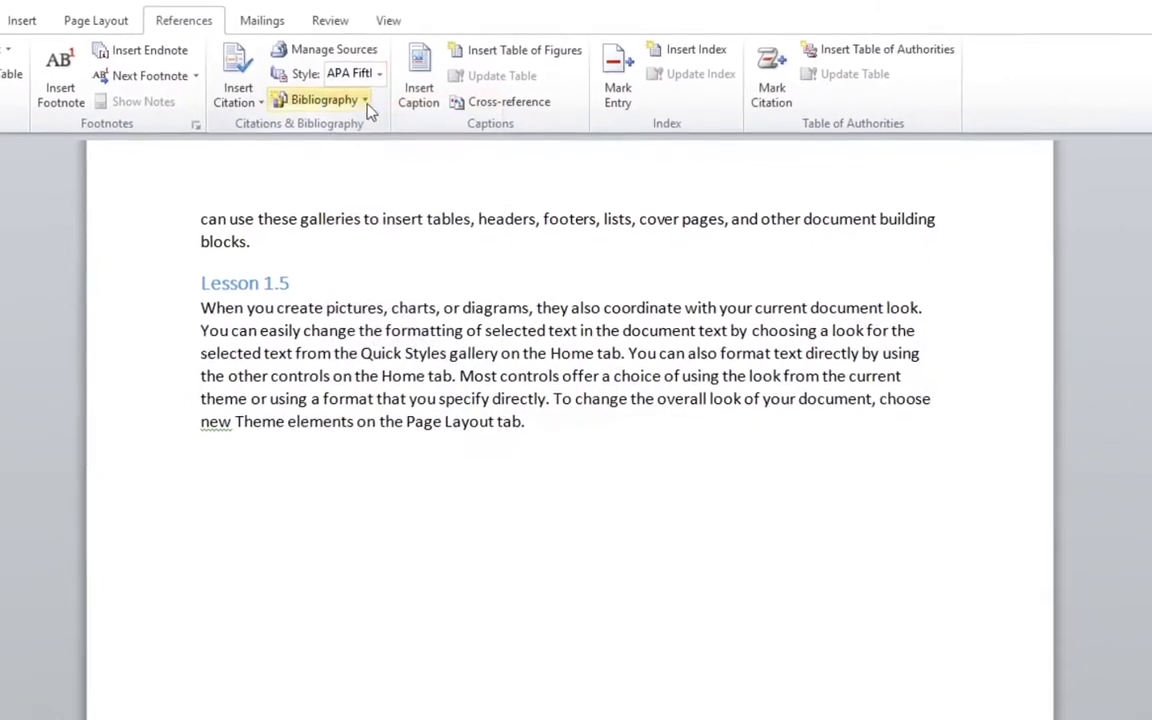
{"action": "left_click", "coordinate": [355, 111]}
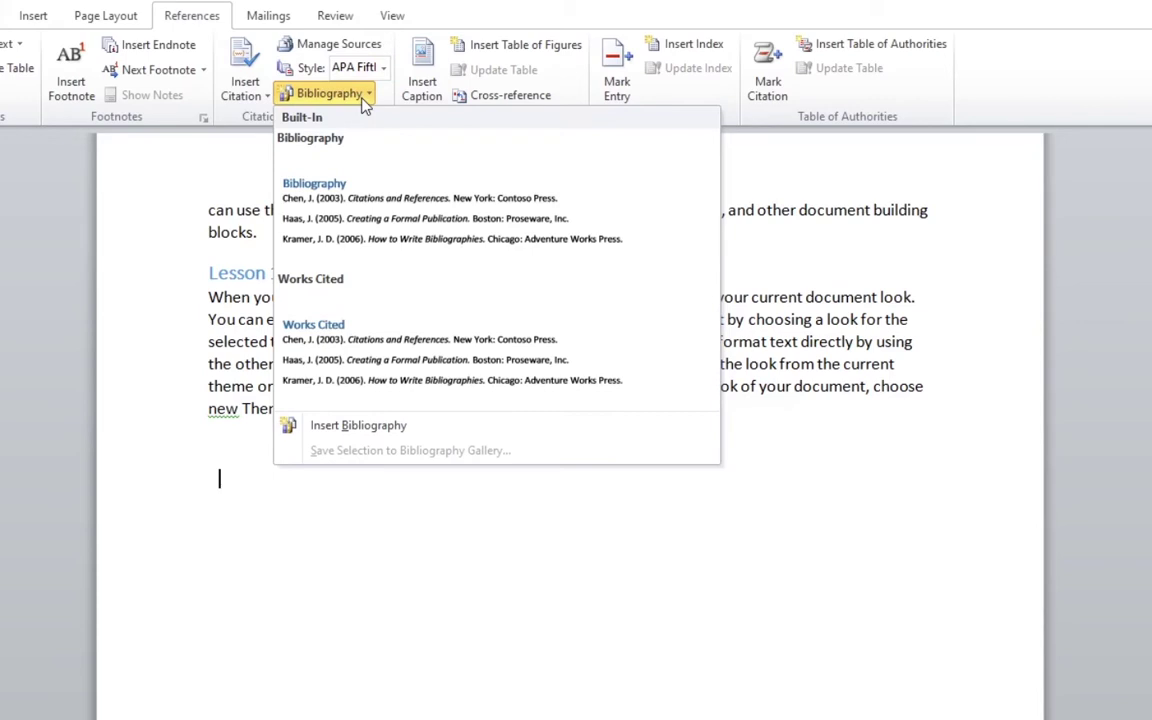
{"action": "left_click", "coordinate": [335, 195]}
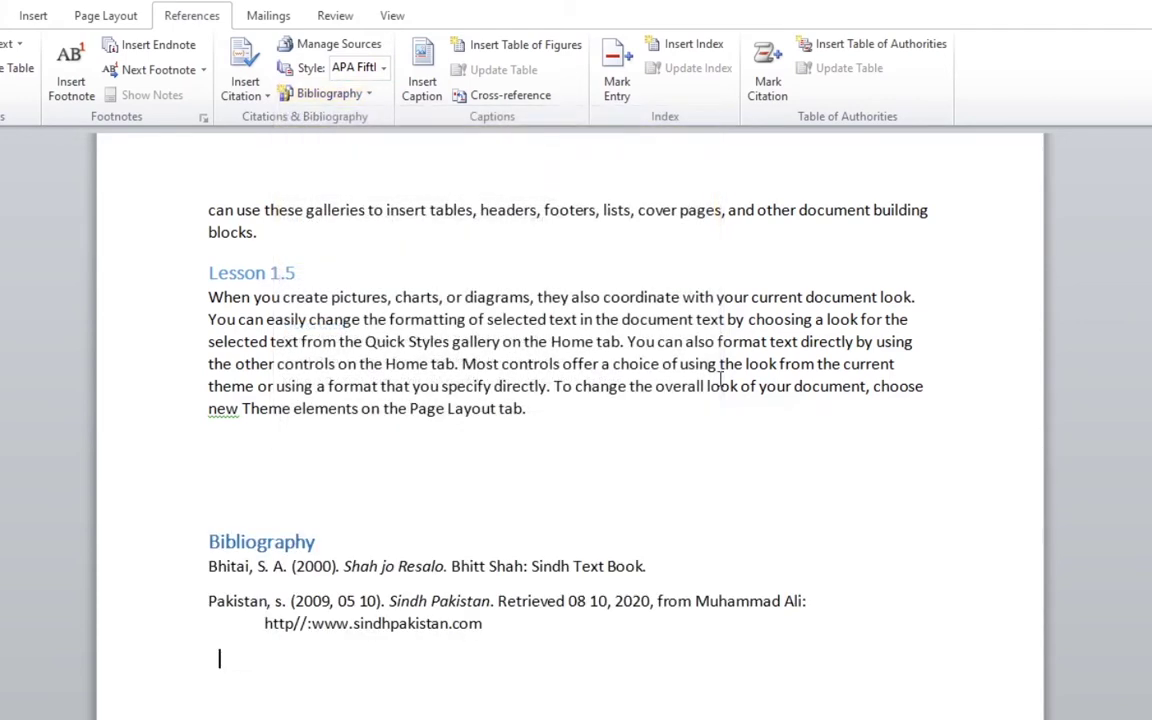
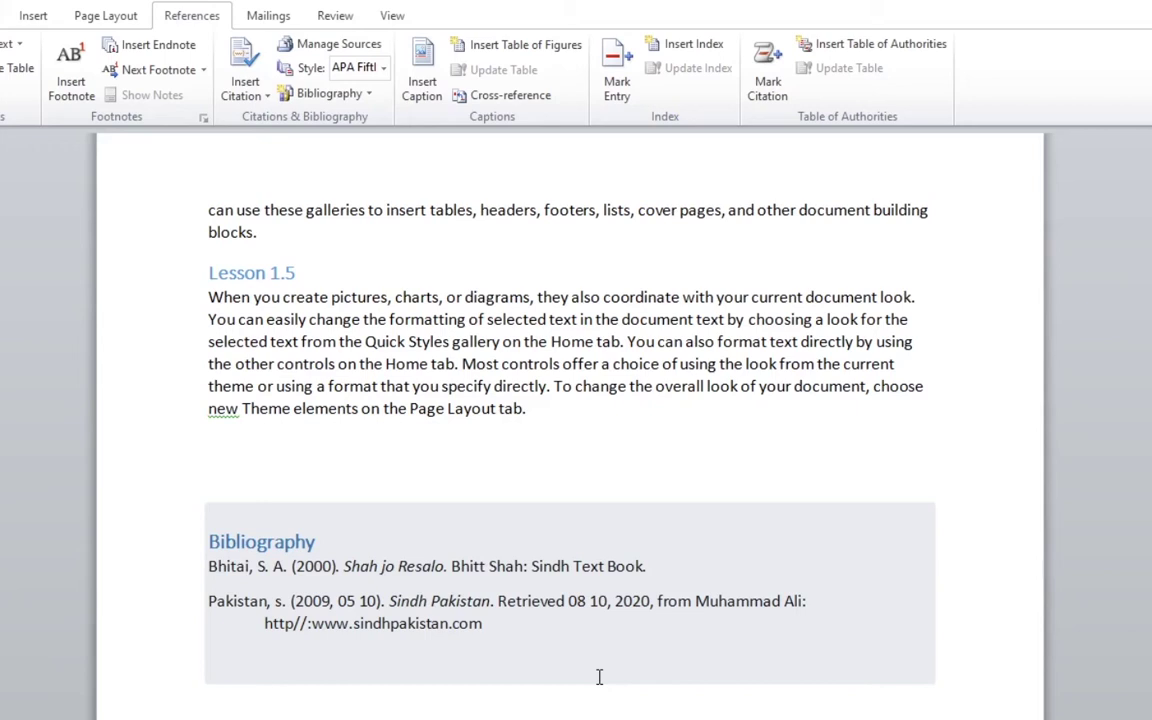
Deselect the bibliography and scroll back up to the Lesson One paragraph.
{"action": "left_click", "coordinate": [585, 655]}
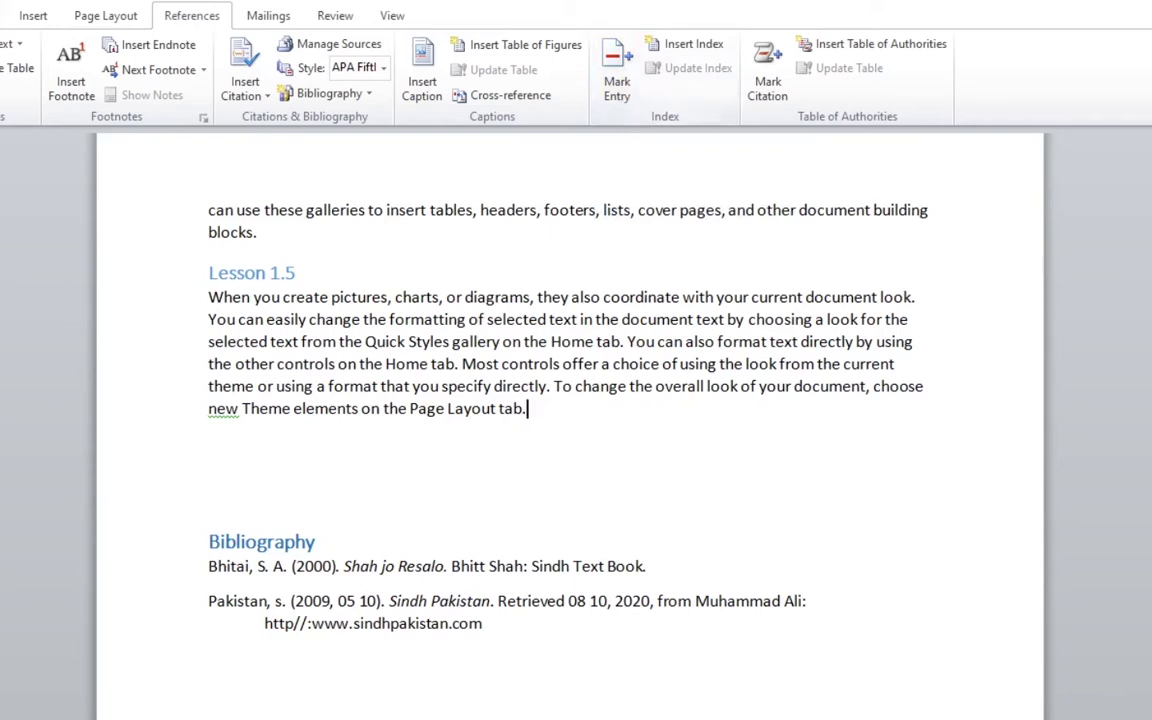
{"action": "mouse_move", "coordinate": [1150, 400]}
{"action": "left_mouse_down"}
{"action": "mouse_move", "coordinate": [1150, 343]}
{"action": "mouse_move", "coordinate": [1150, 390]}
{"action": "left_mouse_up"}
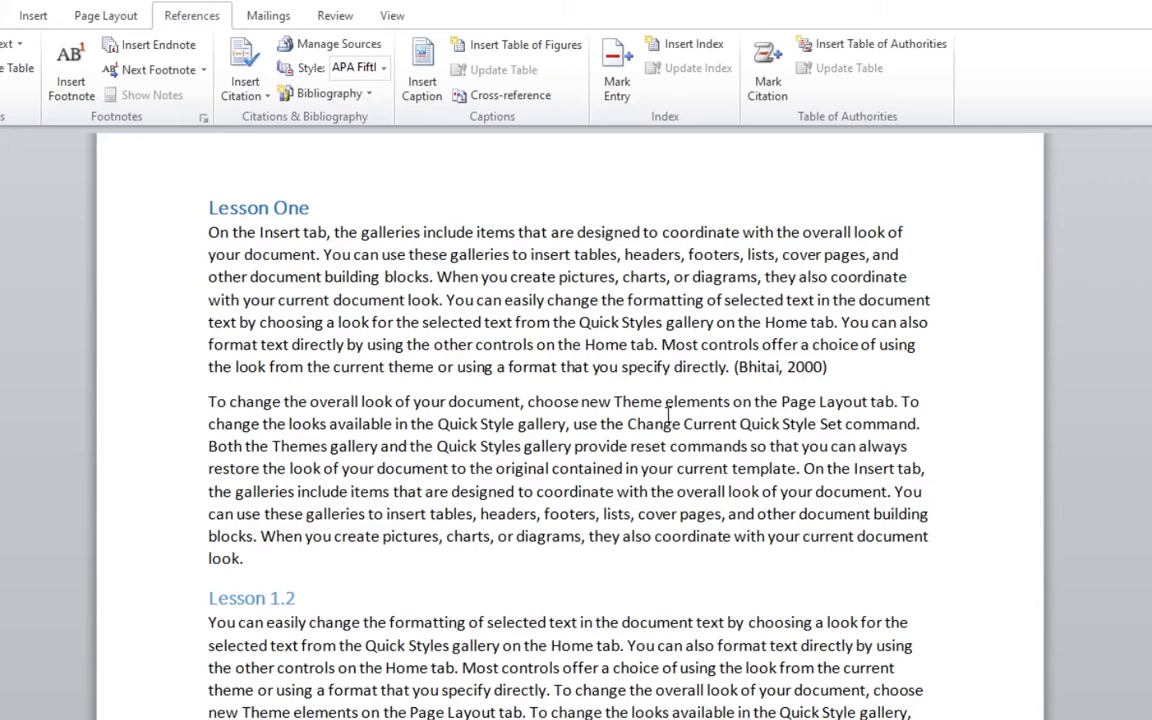
Mark the word 'selected' in the Lesson One paragraph as an index entry.
{"action": "left_click_drag", "start_coordinate": [422, 323], "coordinate": [483, 324]}
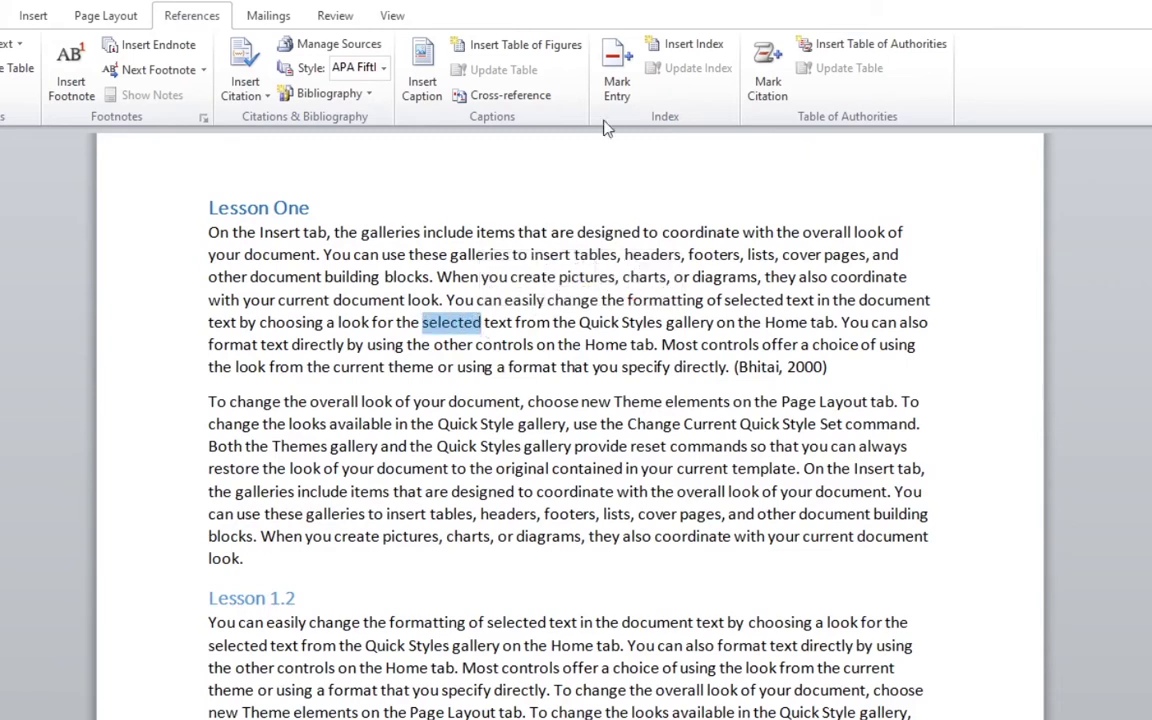
{"action": "left_click", "coordinate": [616, 82]}
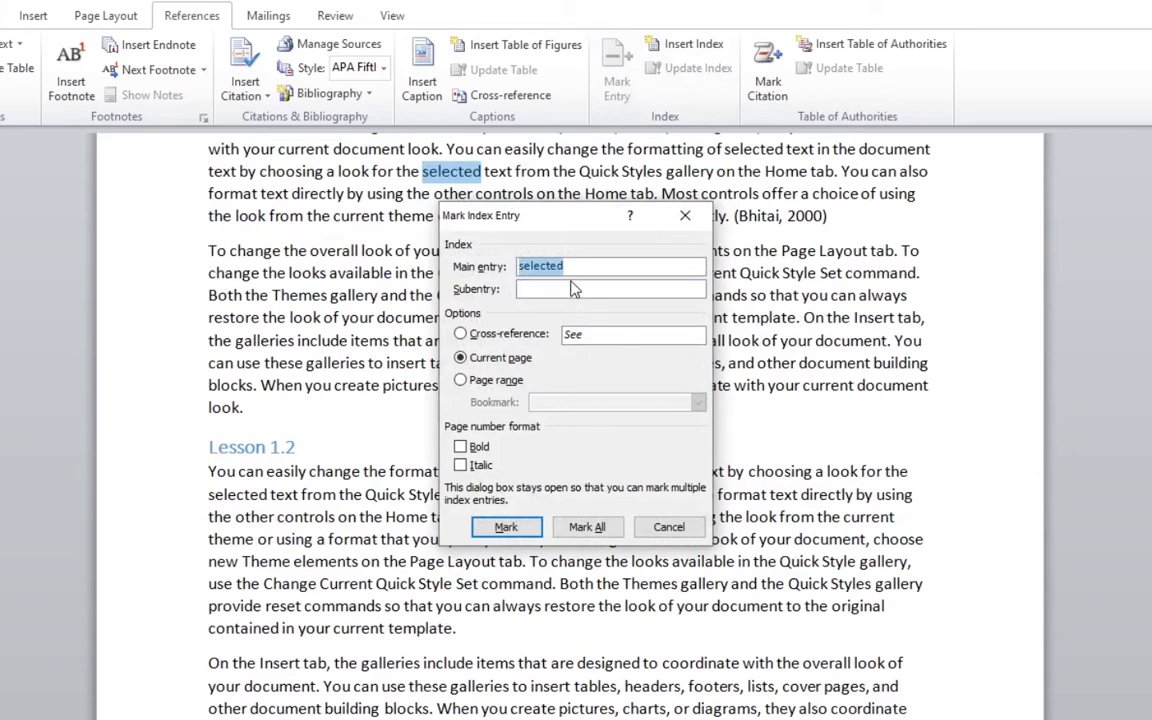
{"action": "left_click", "coordinate": [506, 529]}
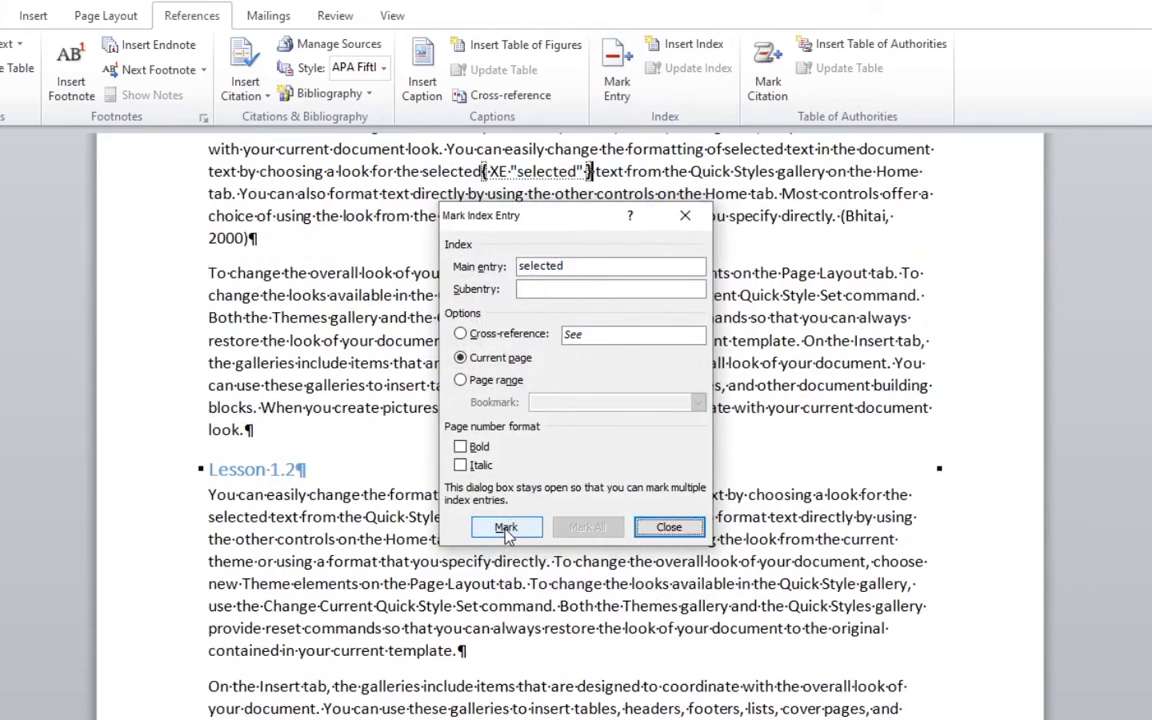
{"action": "left_click", "coordinate": [670, 527]}
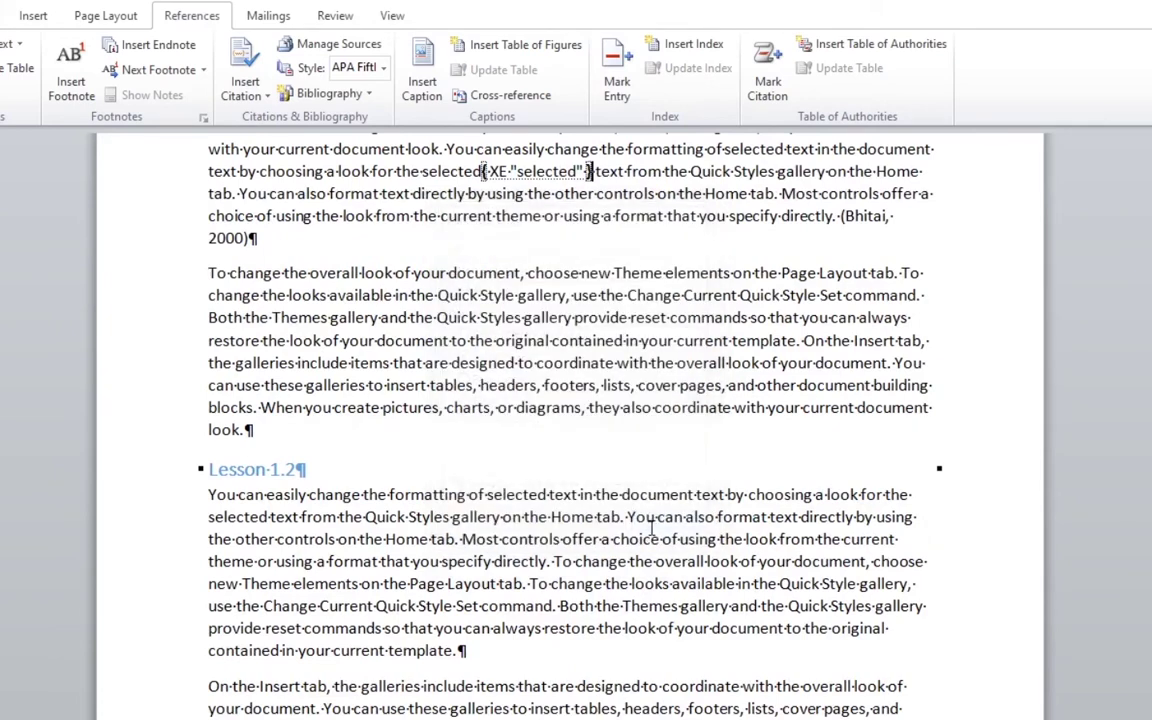
Hide the formatting marks and index field codes again with Show/Hide ¶.
{"action": "scroll", "coordinate": [508, 304], "scroll_direction": "up", "scroll_amount": 2}
{"action": "scroll", "coordinate": [508, 304], "scroll_direction": "up", "scroll_amount": 1}
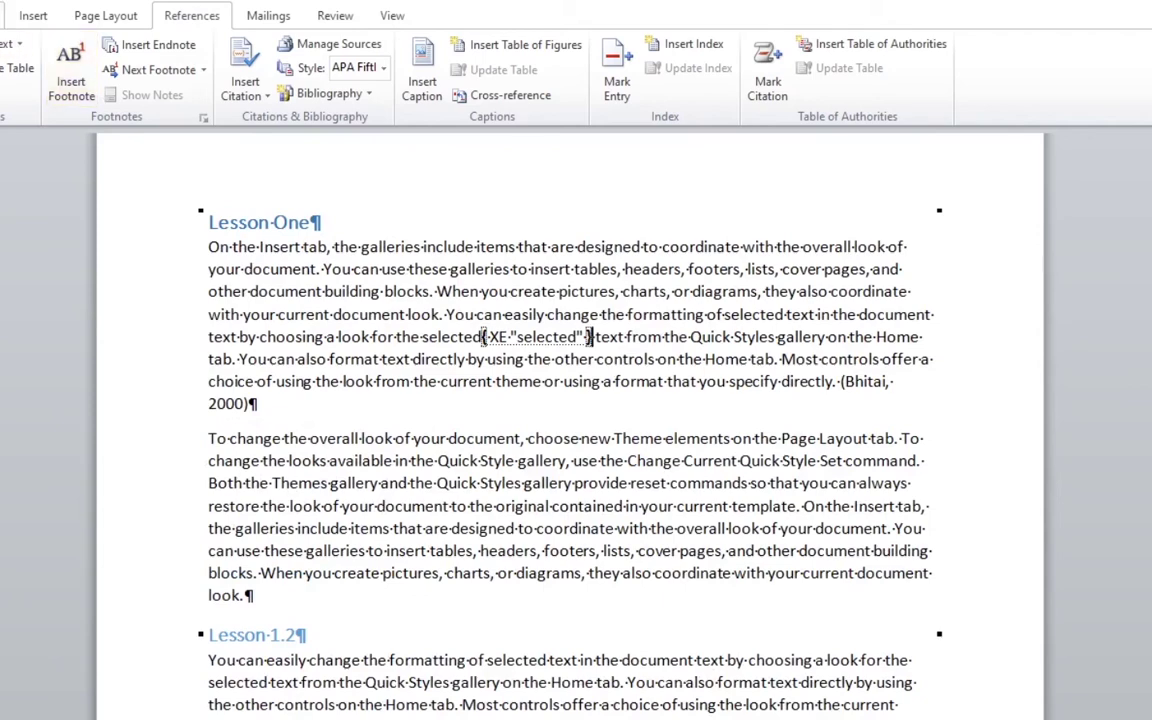
{"action": "left_click", "coordinate": [3, 14]}
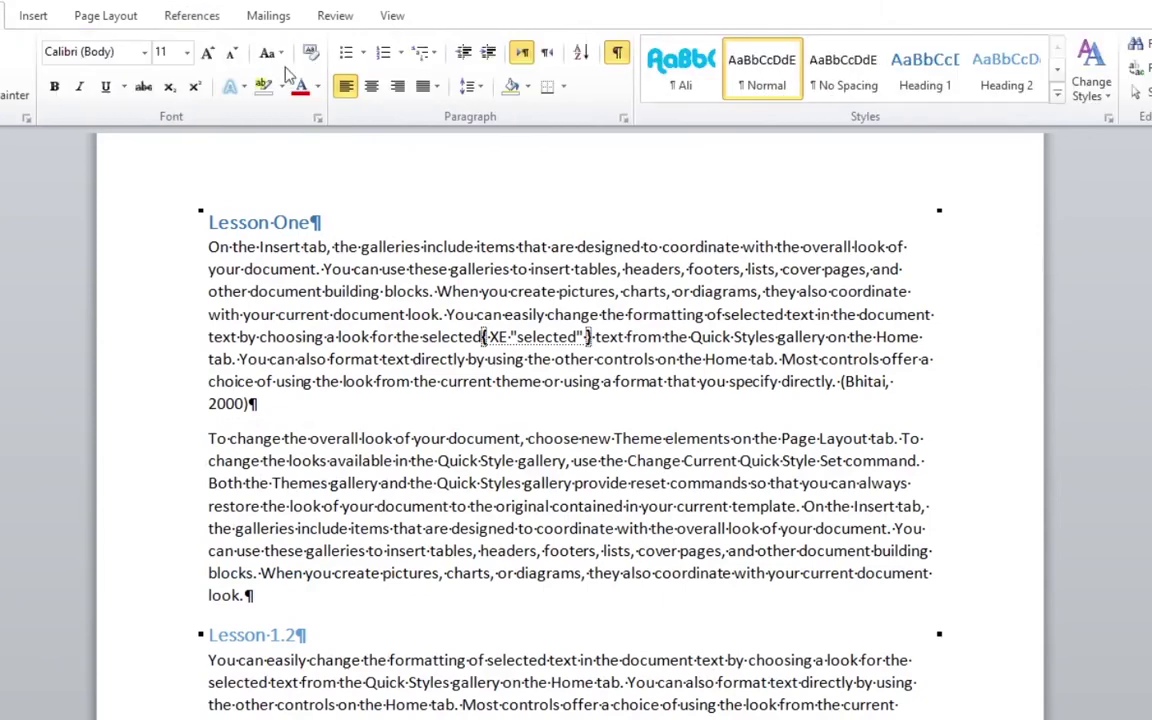
{"action": "left_click", "coordinate": [618, 60]}
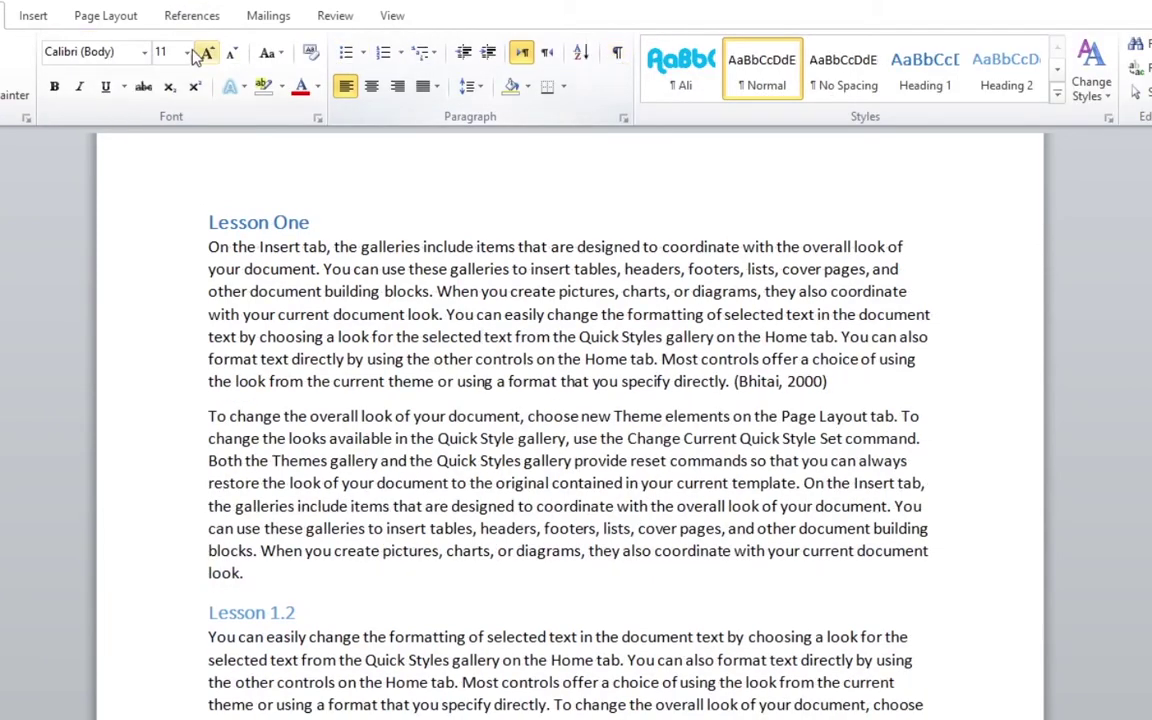
{"action": "left_click", "coordinate": [168, 16]}
Mark the word 'controls' in the first Lesson 1.4 paragraph as an index entry twice.
{"action": "scroll", "coordinate": [680, 440], "scroll_direction": "down", "scroll_amount": 6}
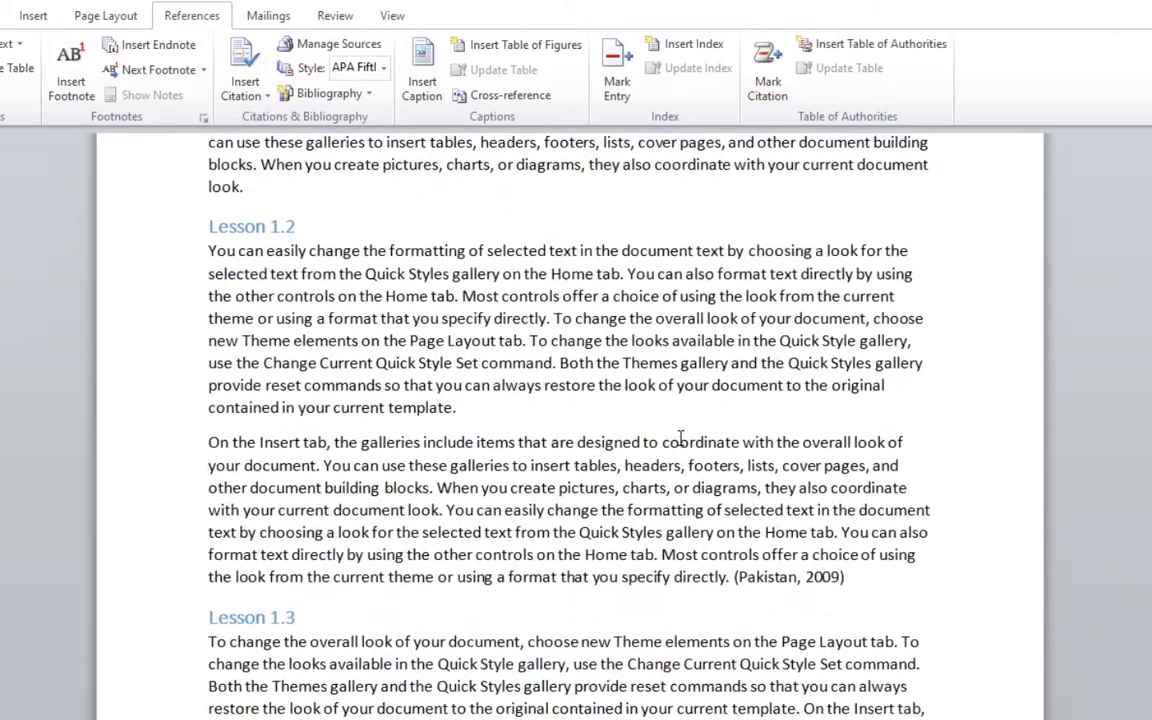
{"action": "scroll", "coordinate": [680, 440], "scroll_direction": "down", "scroll_amount": 4}
{"action": "scroll", "coordinate": [680, 440], "scroll_direction": "down", "scroll_amount": 2}
{"action": "scroll", "coordinate": [680, 440], "scroll_direction": "down", "scroll_amount": 7}
{"action": "scroll", "coordinate": [612, 395], "scroll_direction": "down", "scroll_amount": 6}
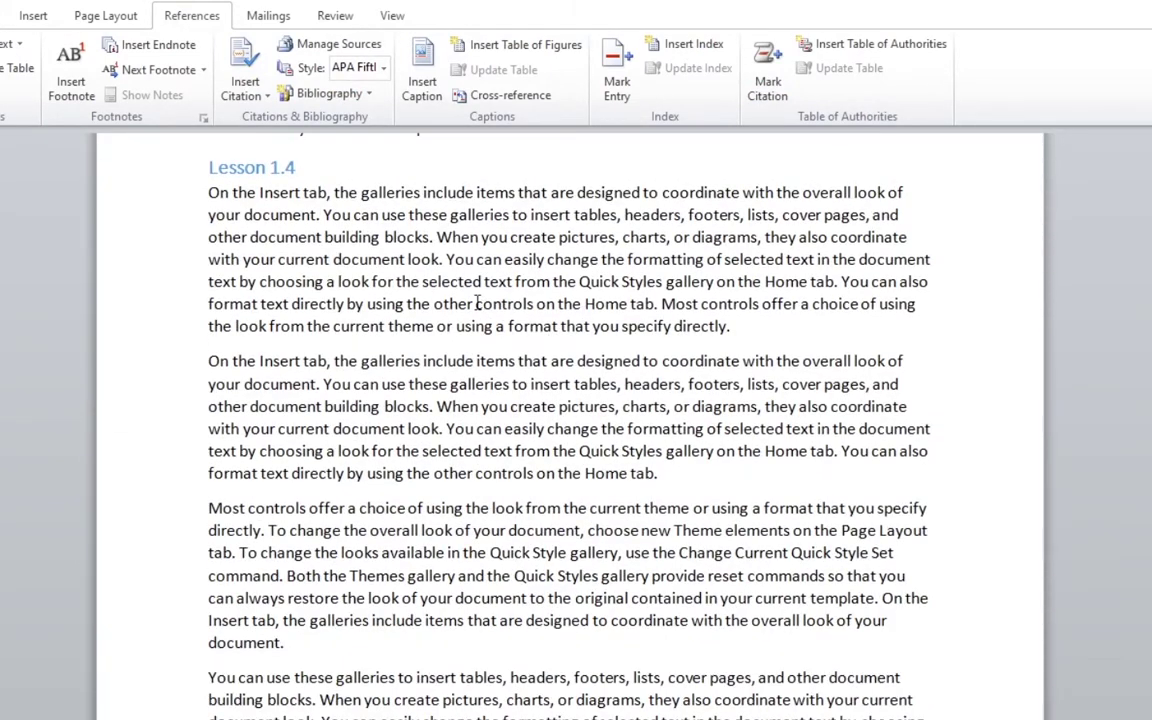
{"action": "left_click_drag", "start_coordinate": [476, 303], "coordinate": [533, 303]}
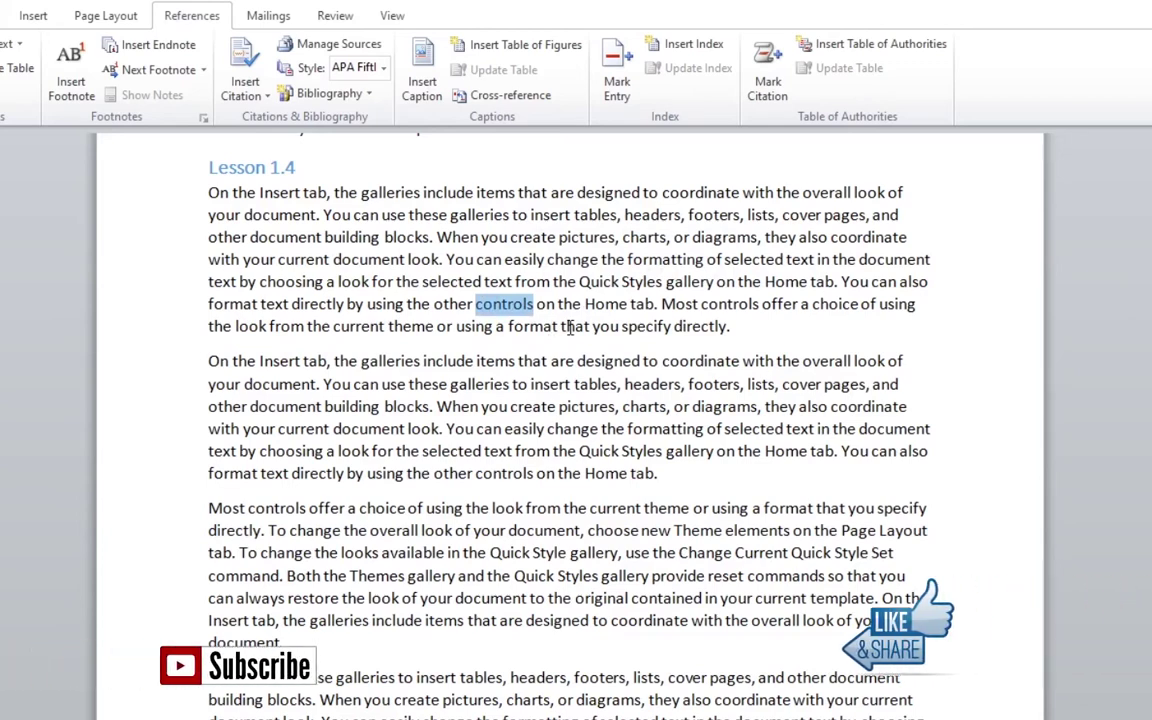
{"action": "left_click", "coordinate": [617, 70]}
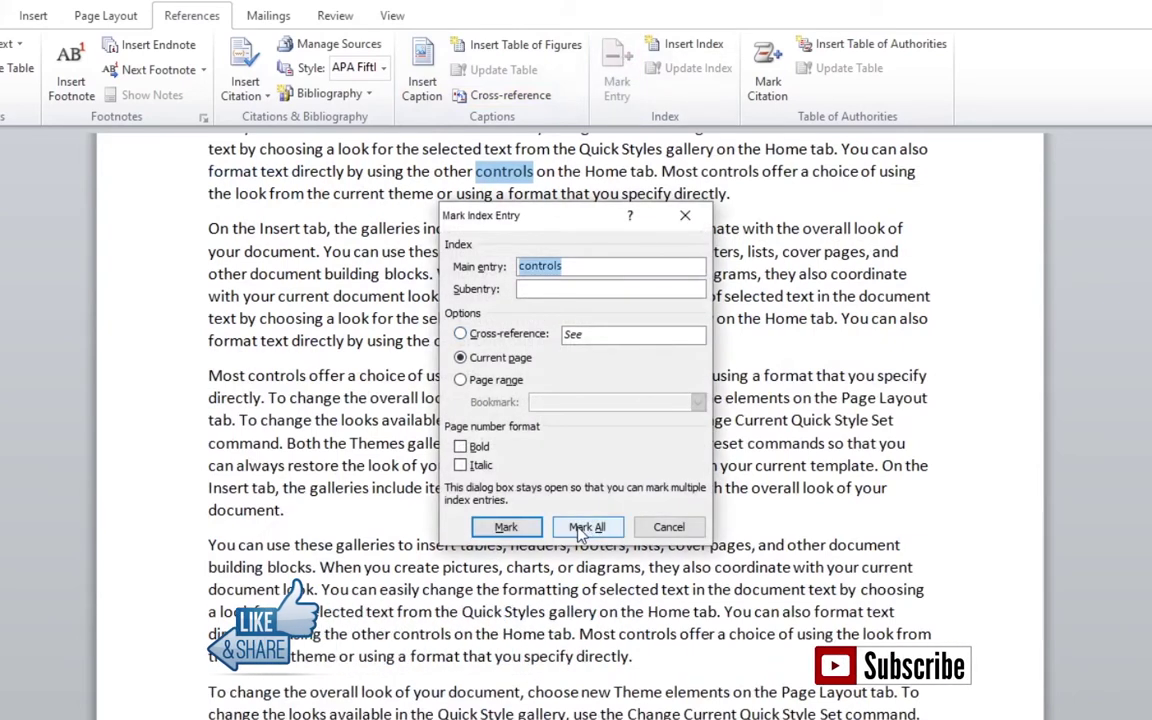
{"action": "left_click", "coordinate": [516, 535]}
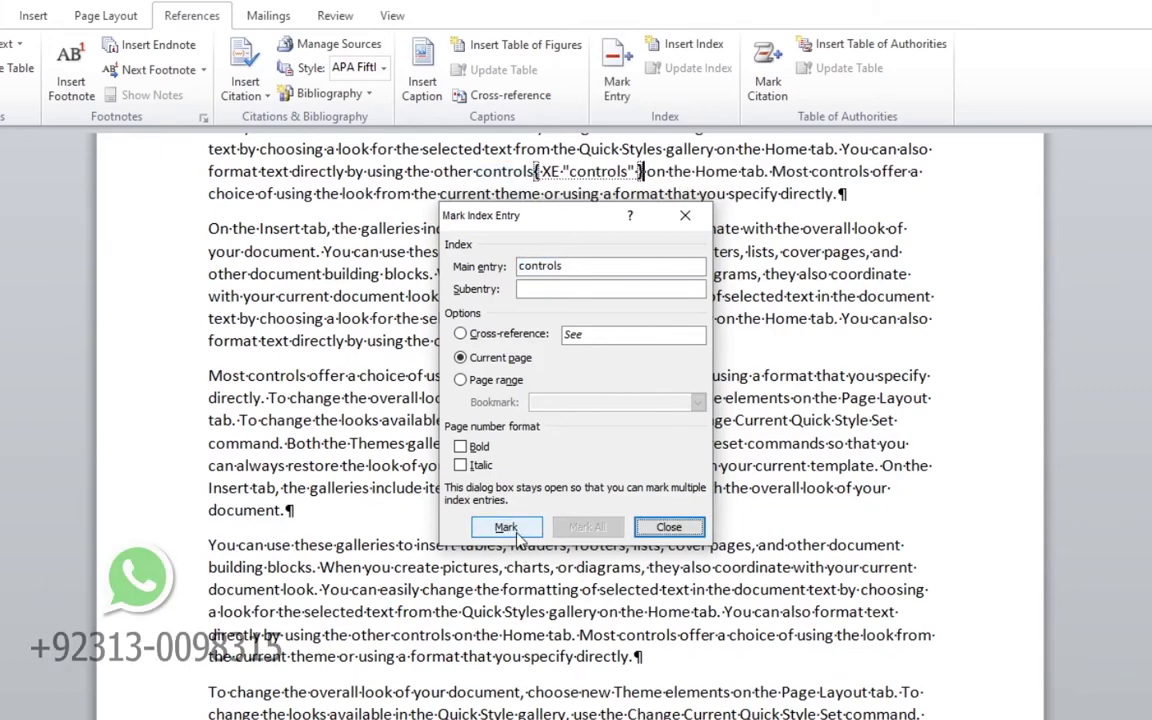
{"action": "left_click", "coordinate": [510, 536]}
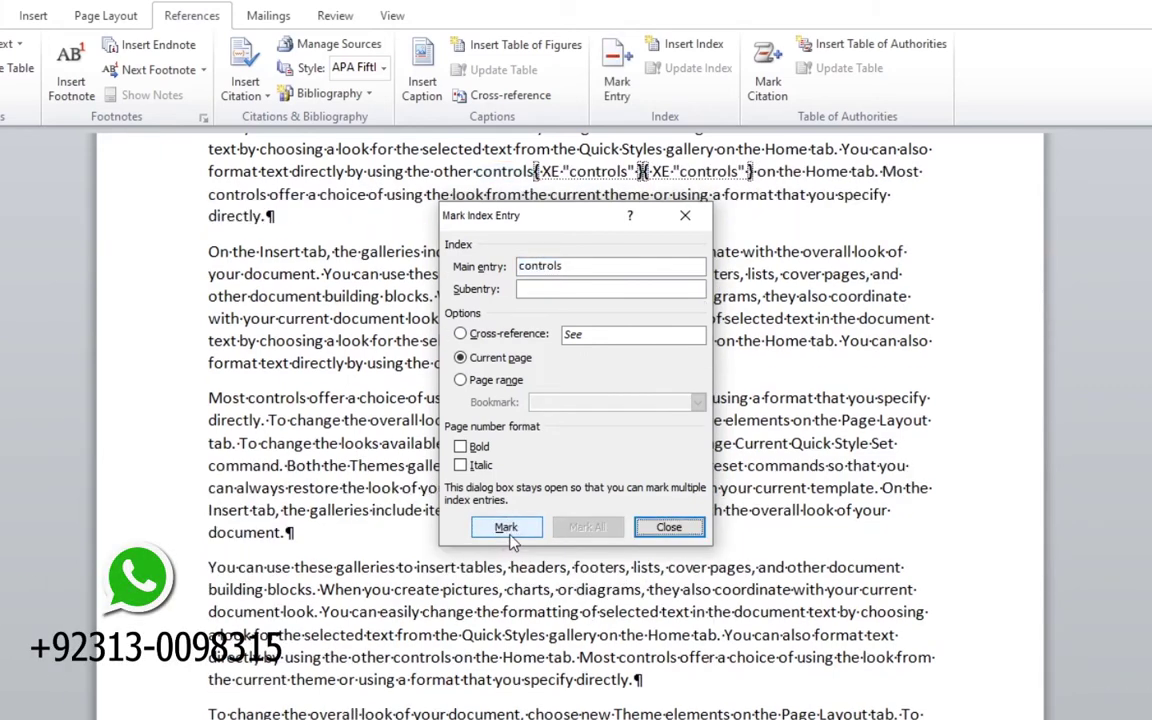
Close the Mark Index Entry dialog and hide the formatting marks again.
{"action": "left_click", "coordinate": [669, 528]}
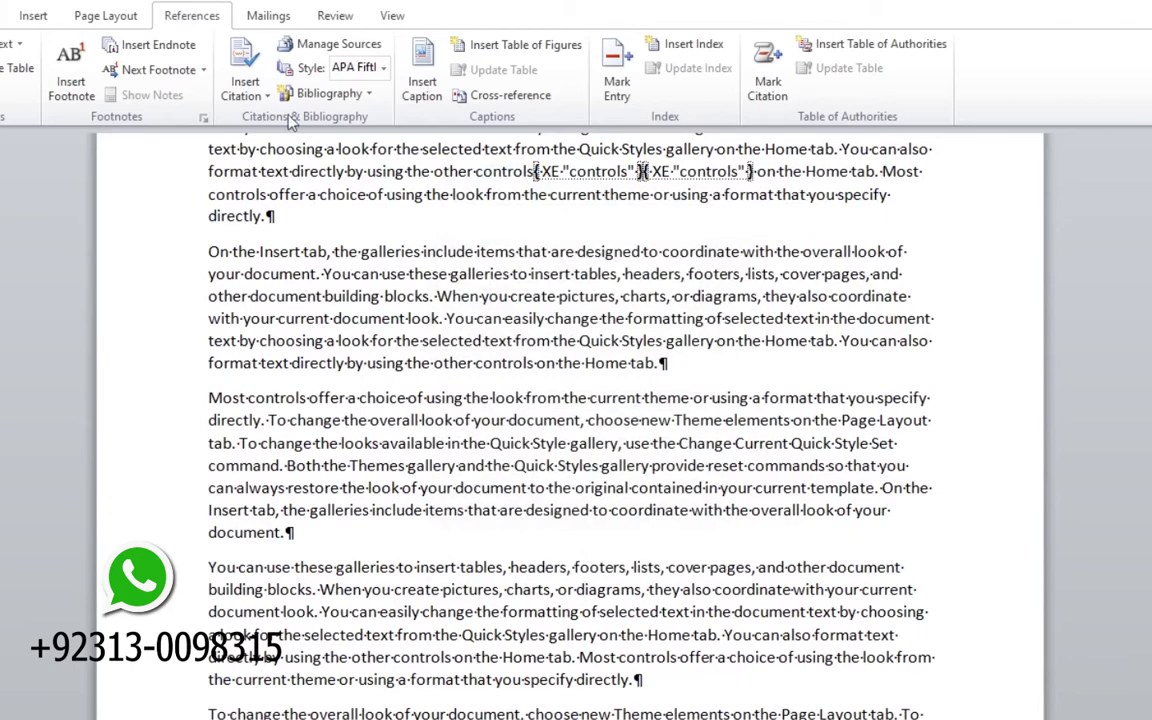
{"action": "left_click", "coordinate": [2, 20]}
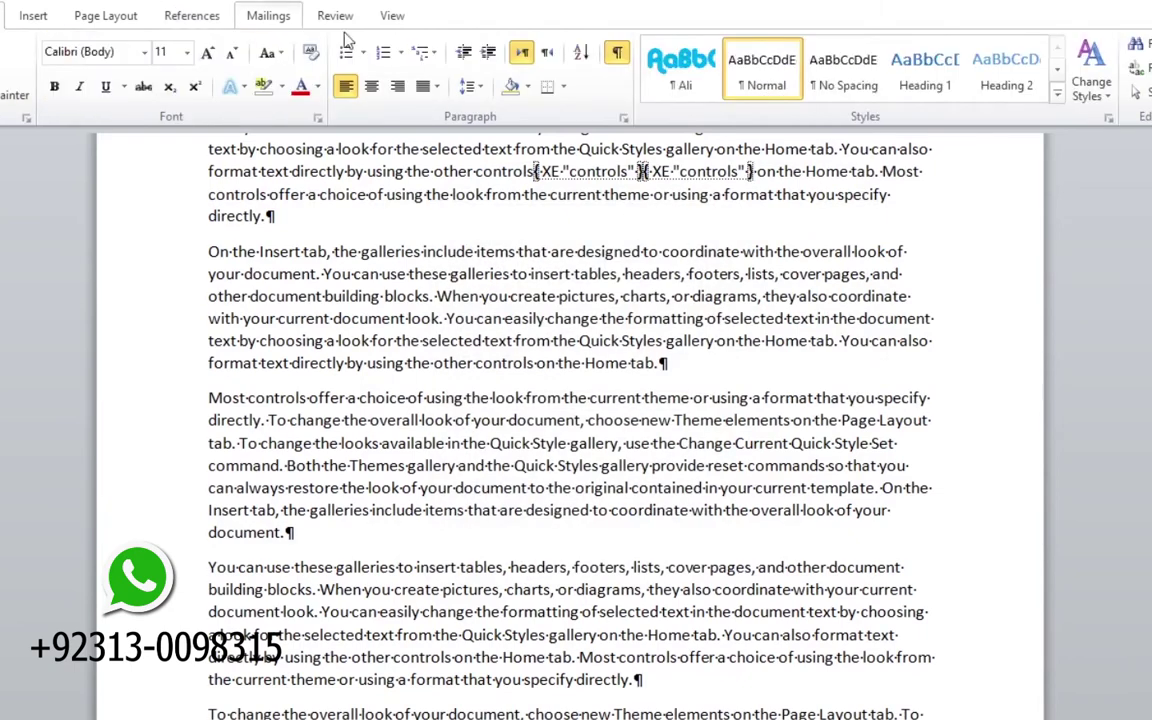
{"action": "left_click", "coordinate": [617, 52]}
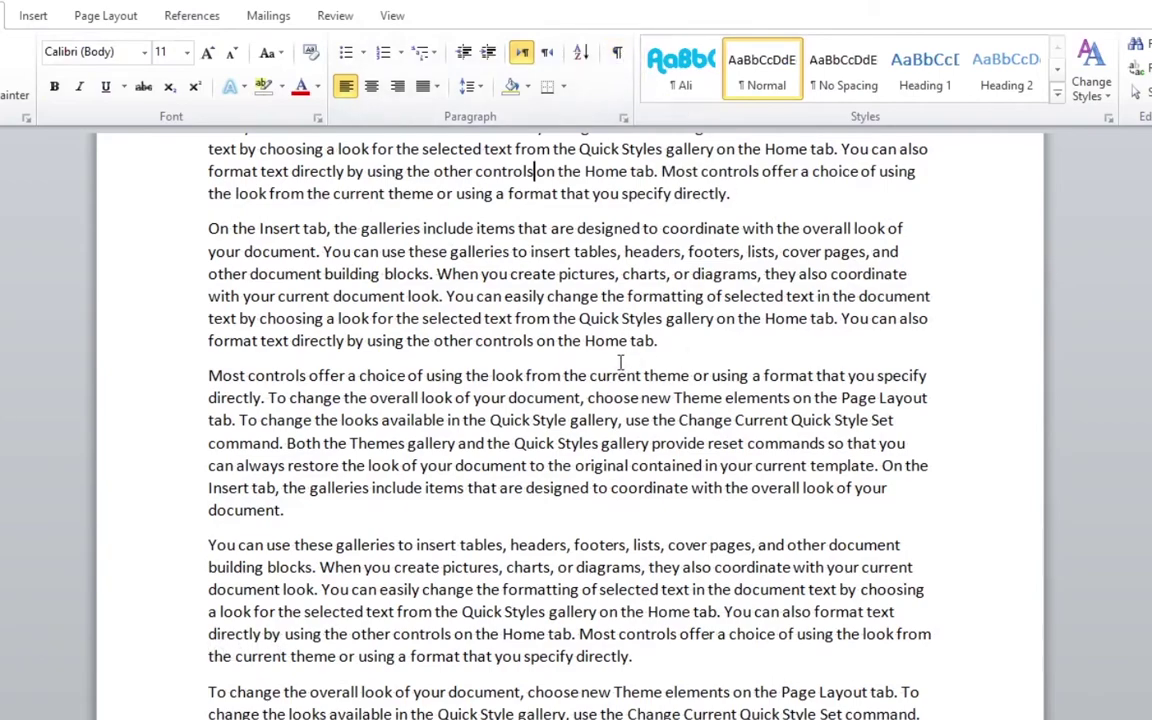
Mark the word 'tables' as an index entry.
{"action": "scroll", "coordinate": [563, 328], "scroll_direction": "down", "scroll_amount": 5}
{"action": "scroll", "coordinate": [619, 362], "scroll_direction": "down", "scroll_amount": 5}
{"action": "scroll", "coordinate": [619, 362], "scroll_direction": "down", "scroll_amount": 4}
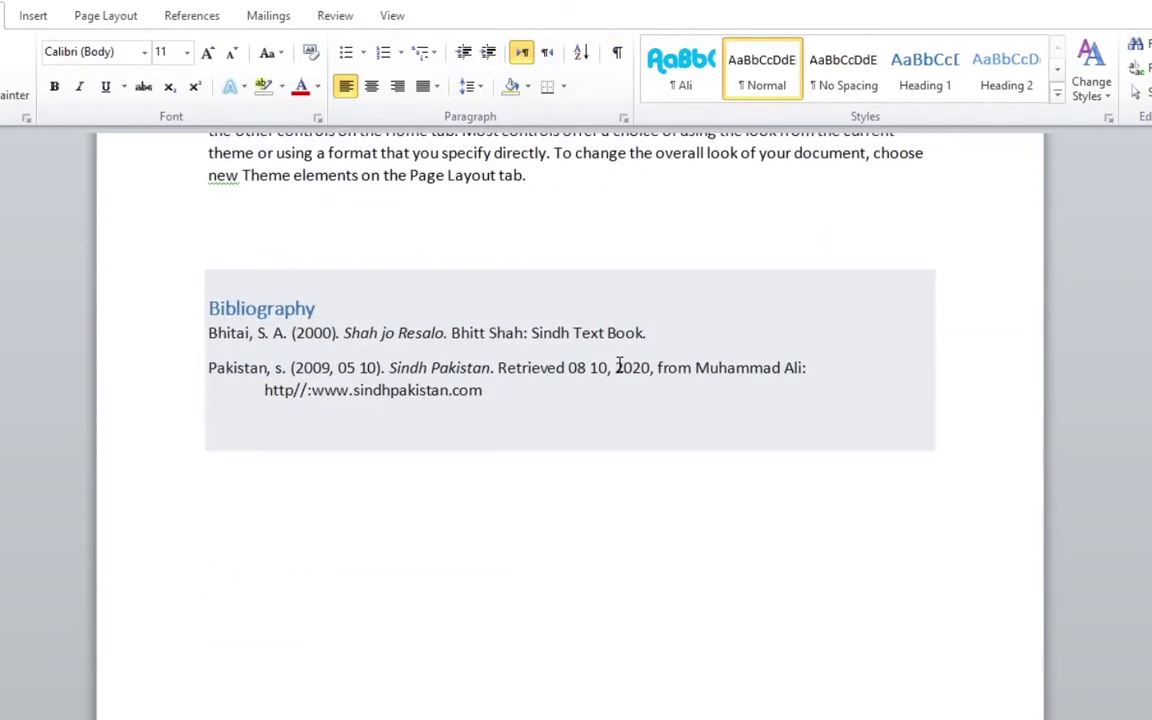
{"action": "scroll", "coordinate": [619, 366], "scroll_direction": "up", "scroll_amount": 5}
{"action": "scroll", "coordinate": [619, 366], "scroll_direction": "up", "scroll_amount": 5}
{"action": "scroll", "coordinate": [619, 366], "scroll_direction": "up", "scroll_amount": 5}
{"action": "scroll", "coordinate": [619, 366], "scroll_direction": "up", "scroll_amount": 4}
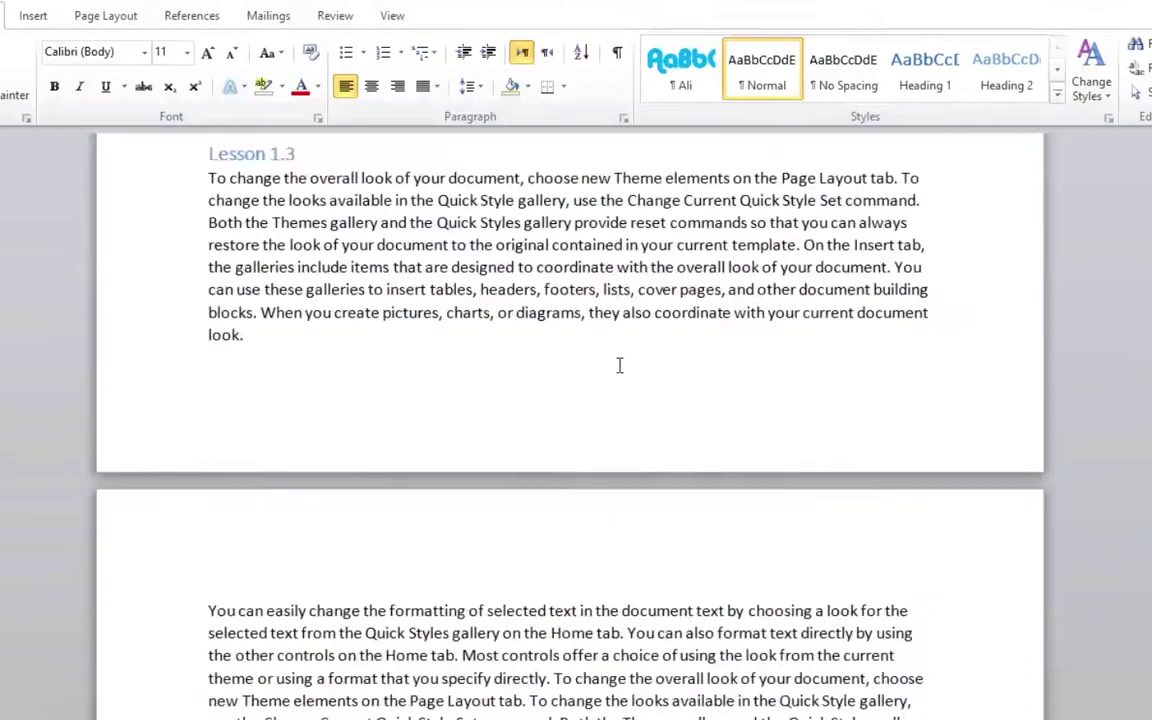
{"action": "scroll", "coordinate": [619, 365], "scroll_direction": "up", "scroll_amount": 5}
{"action": "scroll", "coordinate": [619, 365], "scroll_direction": "up", "scroll_amount": 5}
{"action": "scroll", "coordinate": [619, 365], "scroll_direction": "up", "scroll_amount": 5}
{"action": "scroll", "coordinate": [619, 365], "scroll_direction": "up", "scroll_amount": 5}
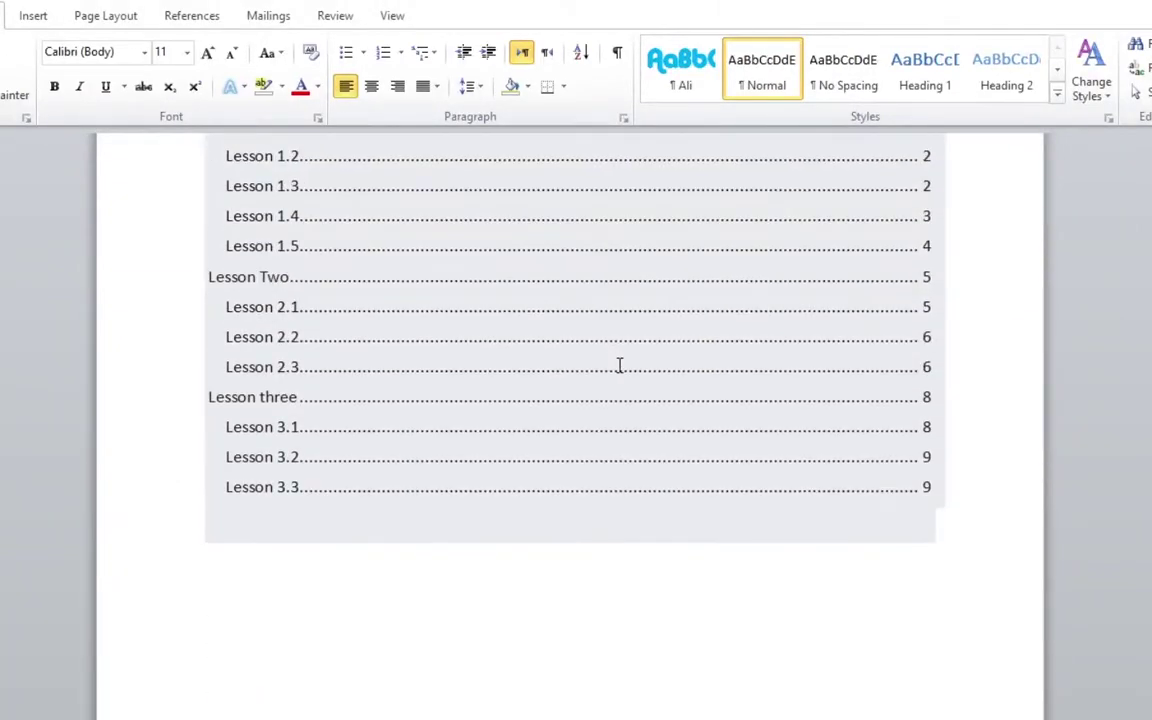
{"action": "scroll", "coordinate": [676, 630], "scroll_direction": "up", "scroll_amount": 3}
{"action": "scroll", "coordinate": [676, 566], "scroll_direction": "down", "scroll_amount": 5}
{"action": "scroll", "coordinate": [586, 512], "scroll_direction": "down", "scroll_amount": 5}
{"action": "scroll", "coordinate": [589, 490], "scroll_direction": "down", "scroll_amount": 6}
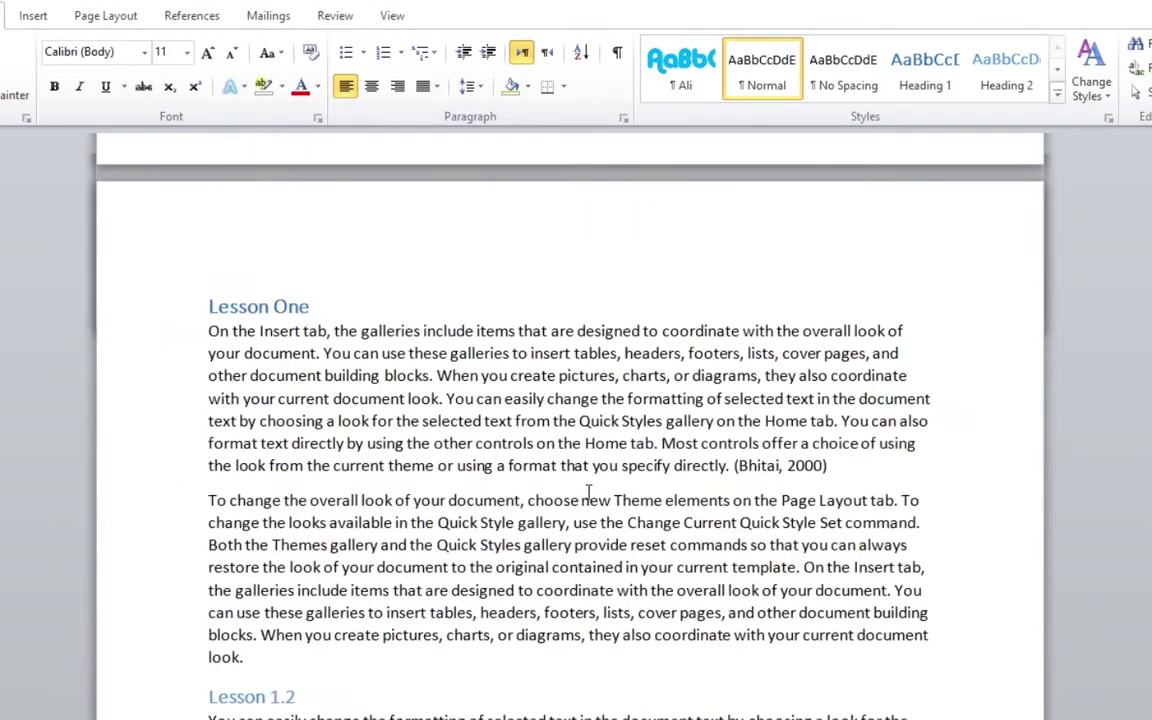
{"action": "double_click", "coordinate": [445, 612]}
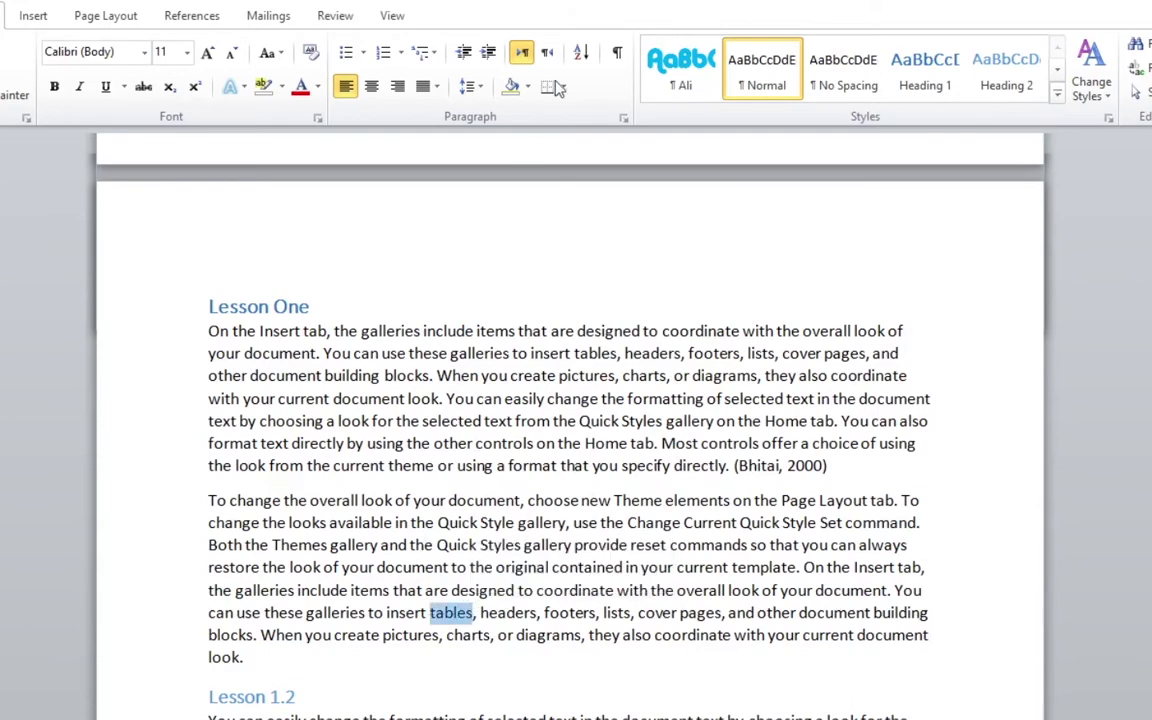
{"action": "left_click", "coordinate": [186, 16]}
{"action": "left_click", "coordinate": [612, 72]}
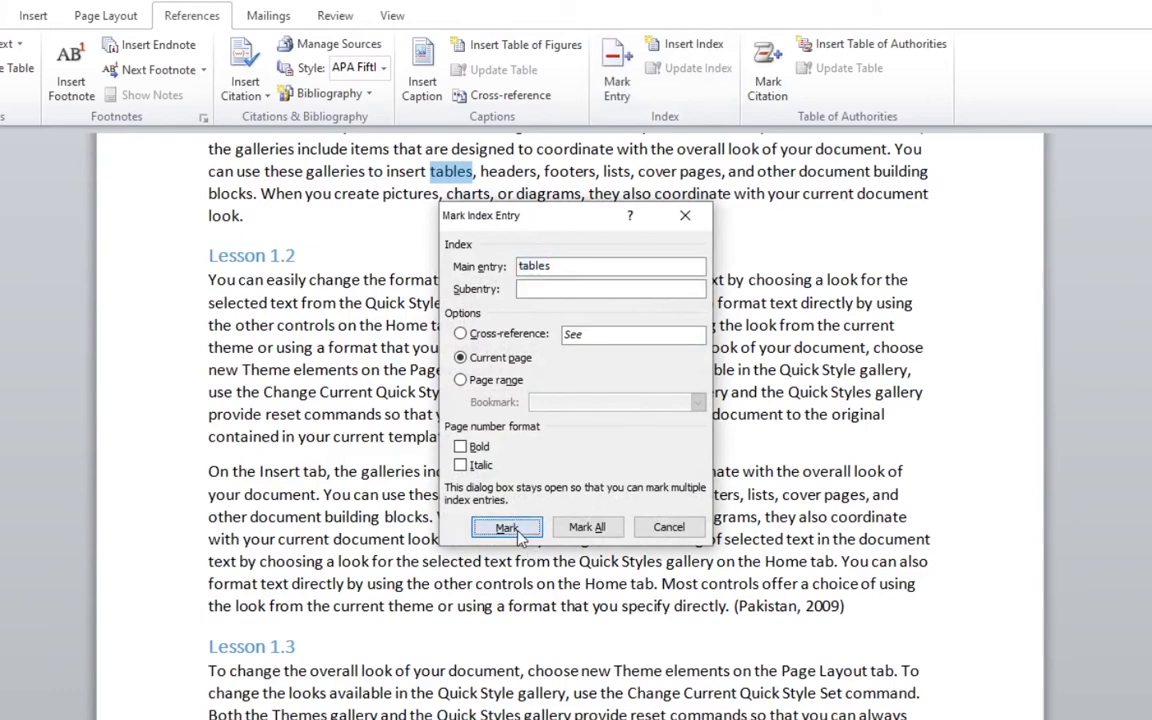
{"action": "left_click", "coordinate": [508, 528]}
{"action": "left_click", "coordinate": [672, 530]}
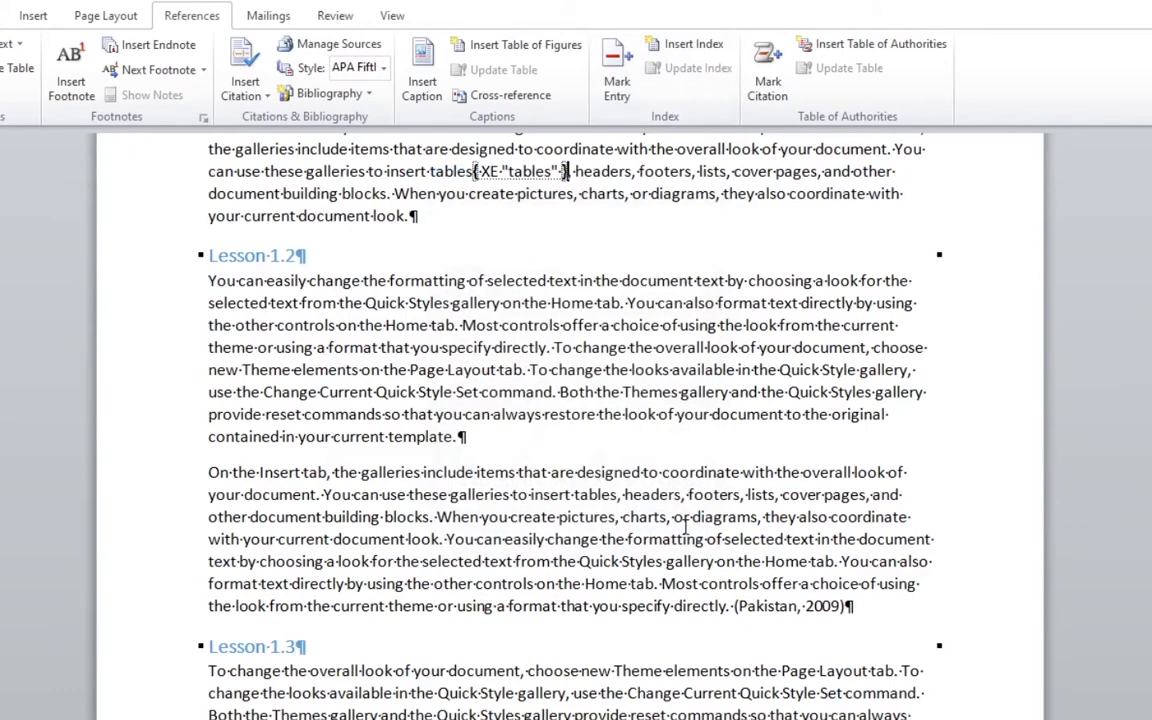
Hide the formatting marks and scroll down to the end of Lesson 1.5.
{"action": "left_click", "coordinate": [8, 13]}
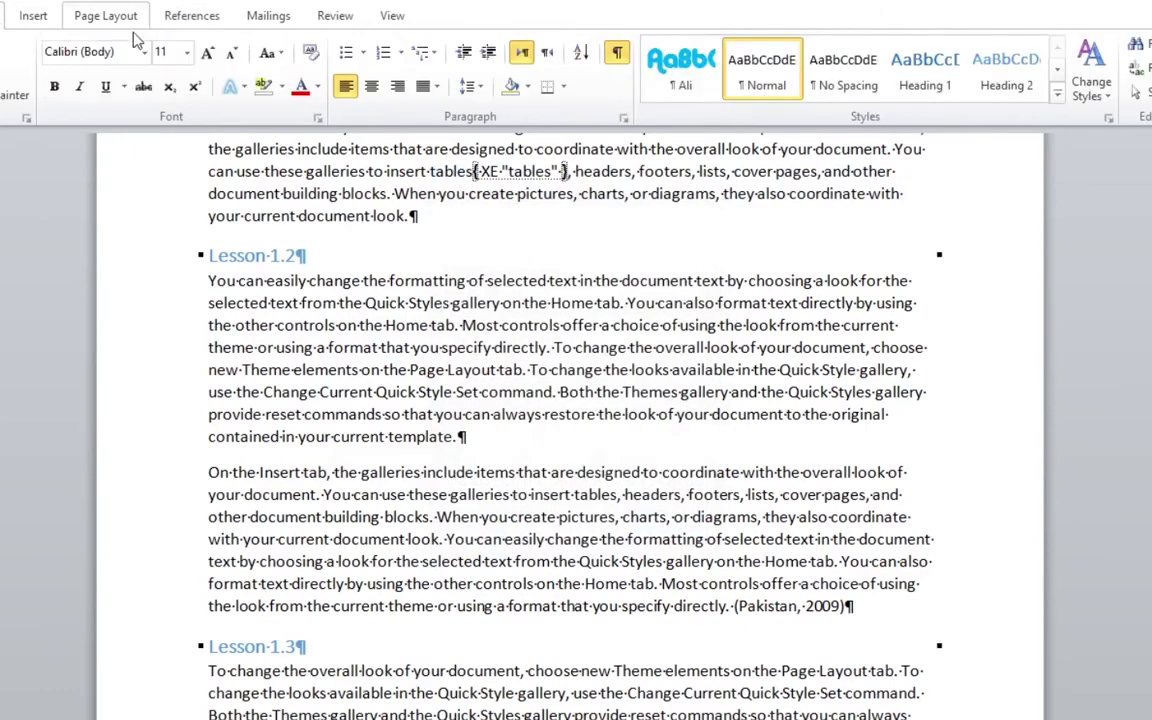
{"action": "left_click", "coordinate": [617, 52]}
{"action": "scroll", "coordinate": [575, 440], "scroll_direction": "down", "scroll_amount": 5}
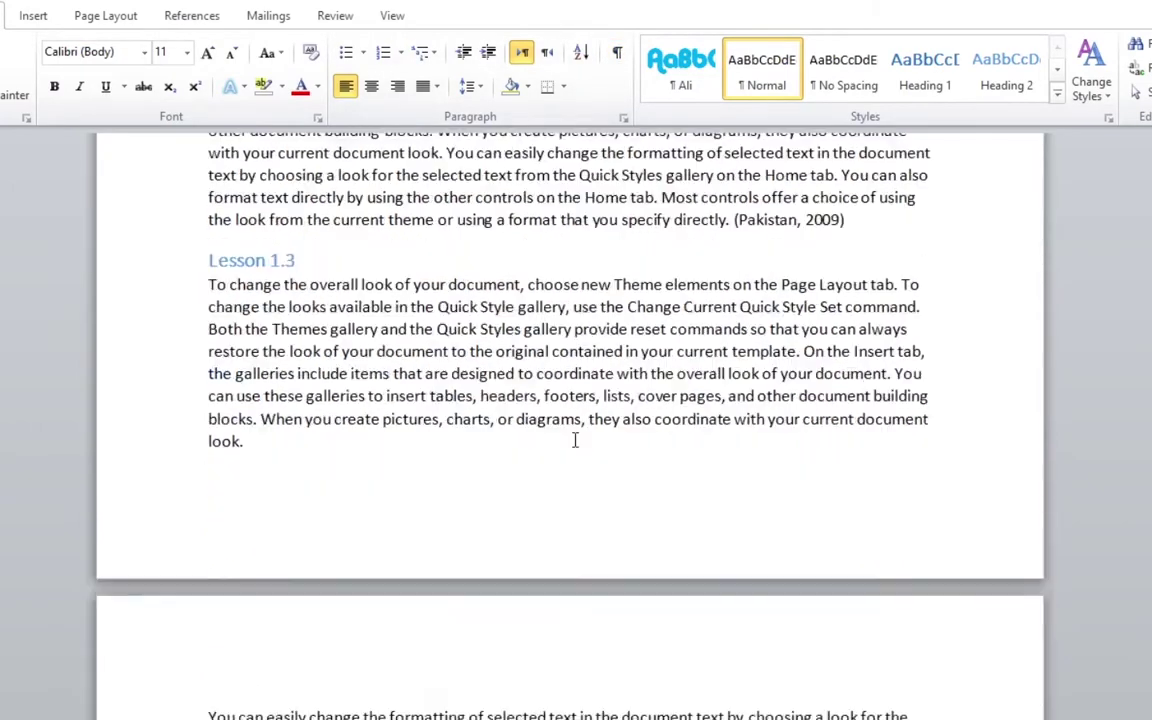
{"action": "scroll", "coordinate": [575, 440], "scroll_direction": "down", "scroll_amount": 8}
{"action": "scroll", "coordinate": [575, 440], "scroll_direction": "down", "scroll_amount": 6}
{"action": "scroll", "coordinate": [575, 440], "scroll_direction": "down", "scroll_amount": 6}
{"action": "scroll", "coordinate": [574, 443], "scroll_direction": "down", "scroll_amount": 5}
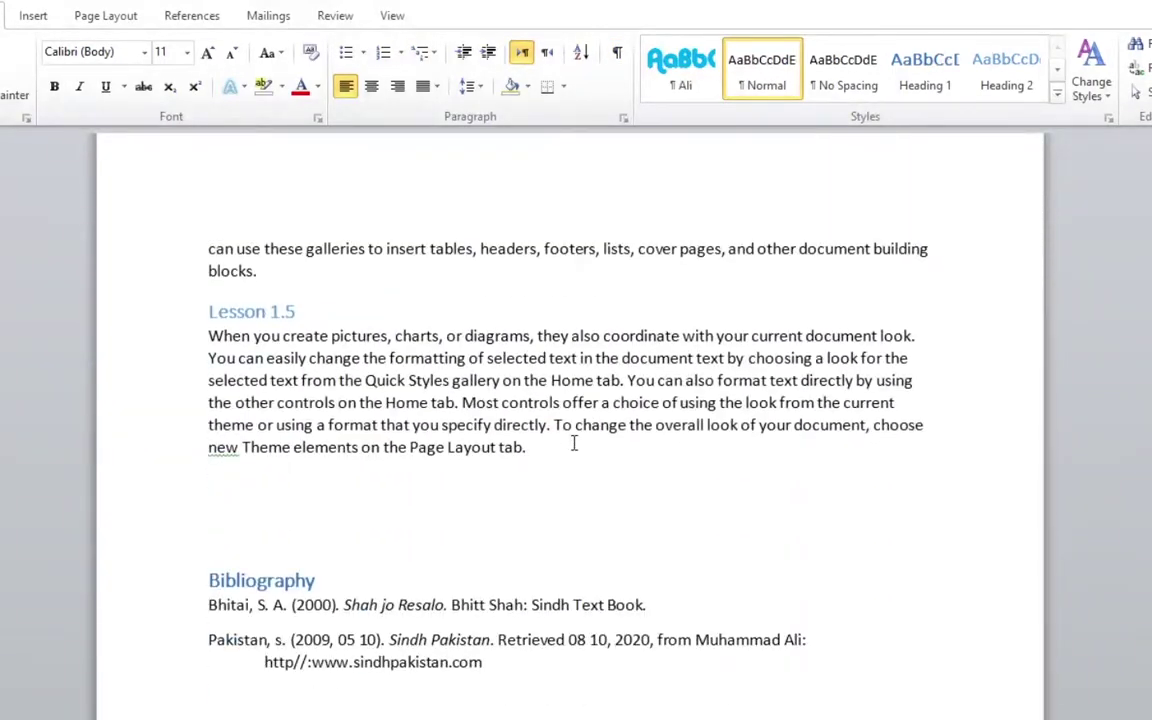
{"action": "scroll", "coordinate": [574, 443], "scroll_direction": "down", "scroll_amount": 4}
{"action": "scroll", "coordinate": [571, 440], "scroll_direction": "up", "scroll_amount": 4}
Add a line after Lesson 1.5 and insert a two-column index listing controls, selected and tables.
{"action": "key", "text": "Return"}
{"action": "key", "text": "Return"}
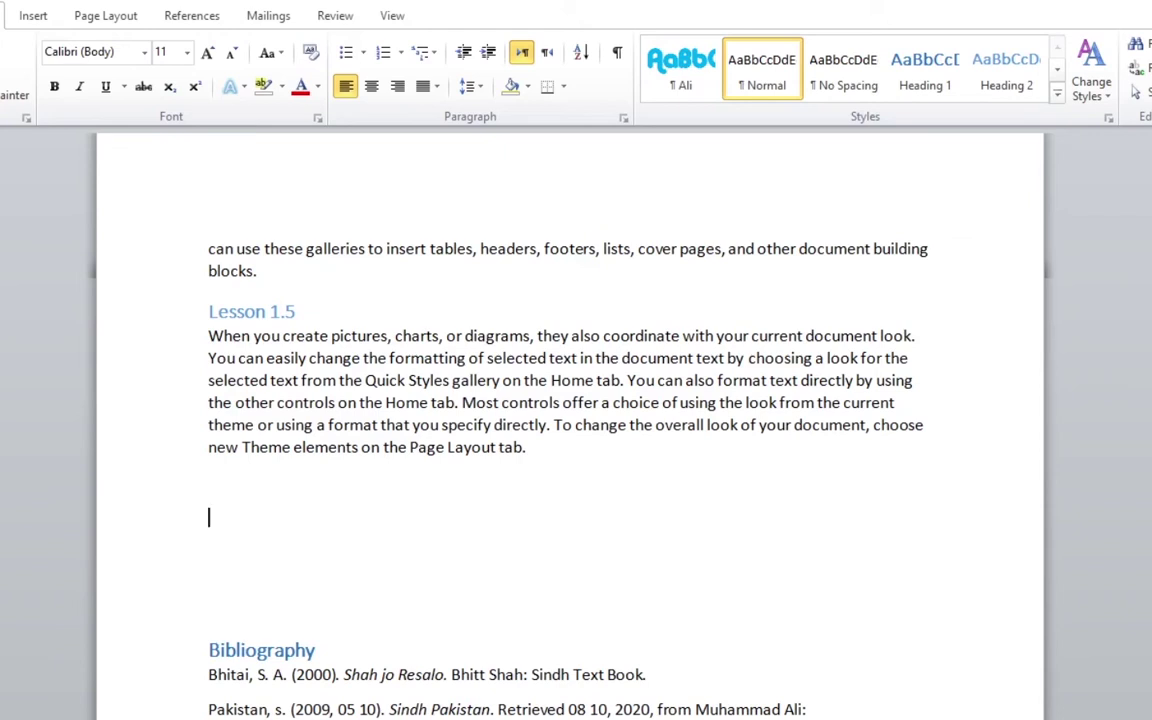
{"action": "left_click", "coordinate": [190, 16]}
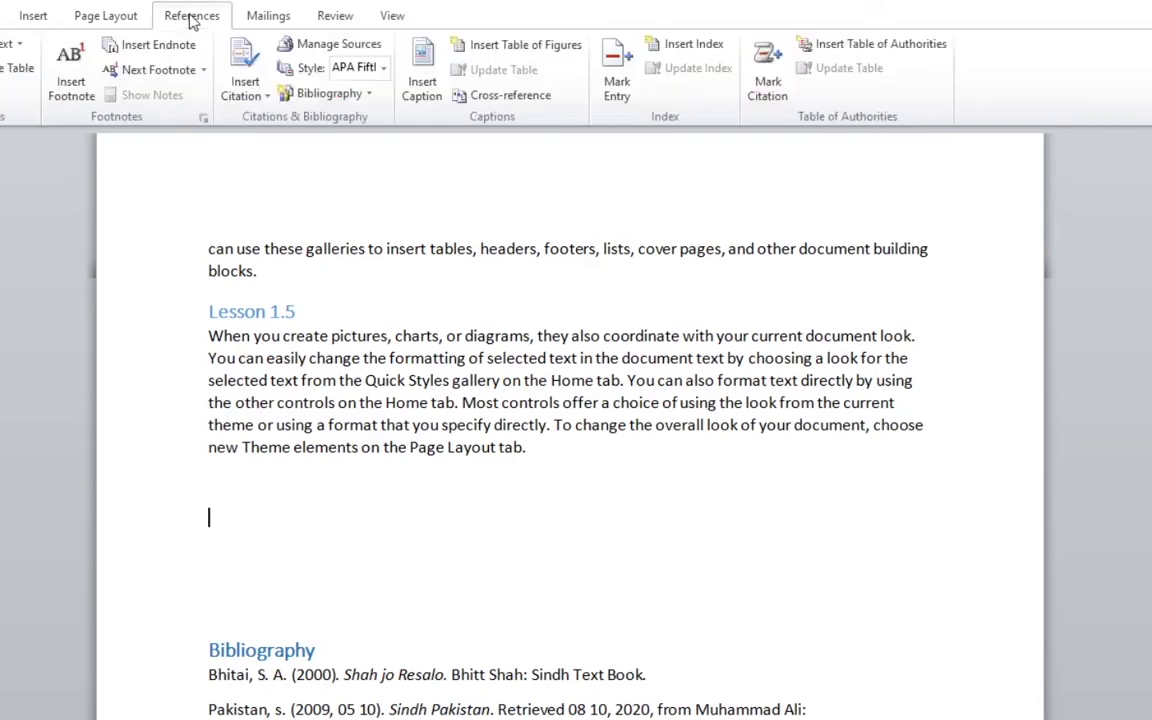
{"action": "left_click", "coordinate": [700, 53]}
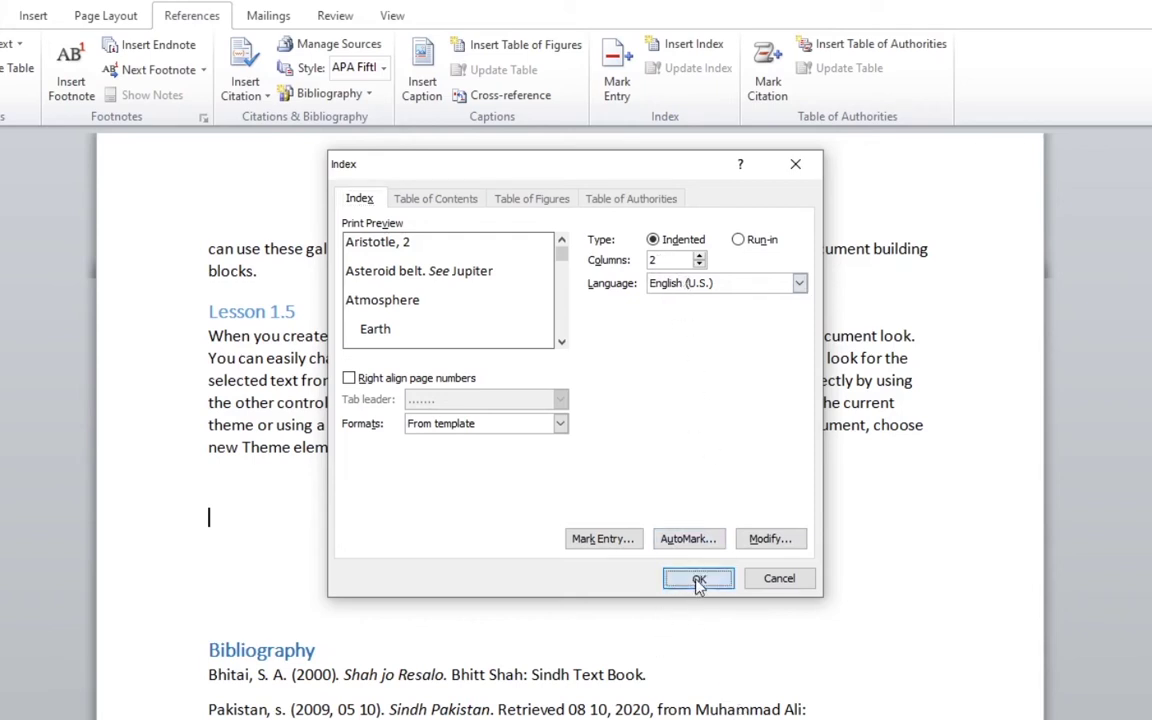
{"action": "left_click", "coordinate": [696, 580]}
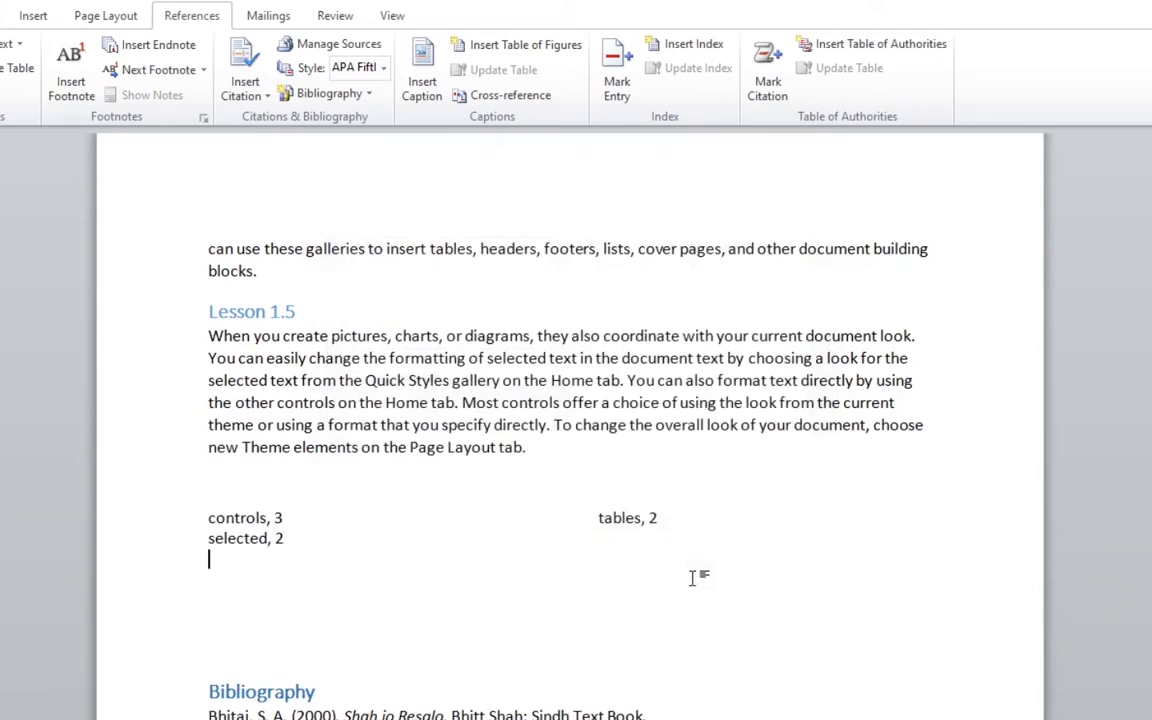
{"action": "left_click", "coordinate": [286, 518]}
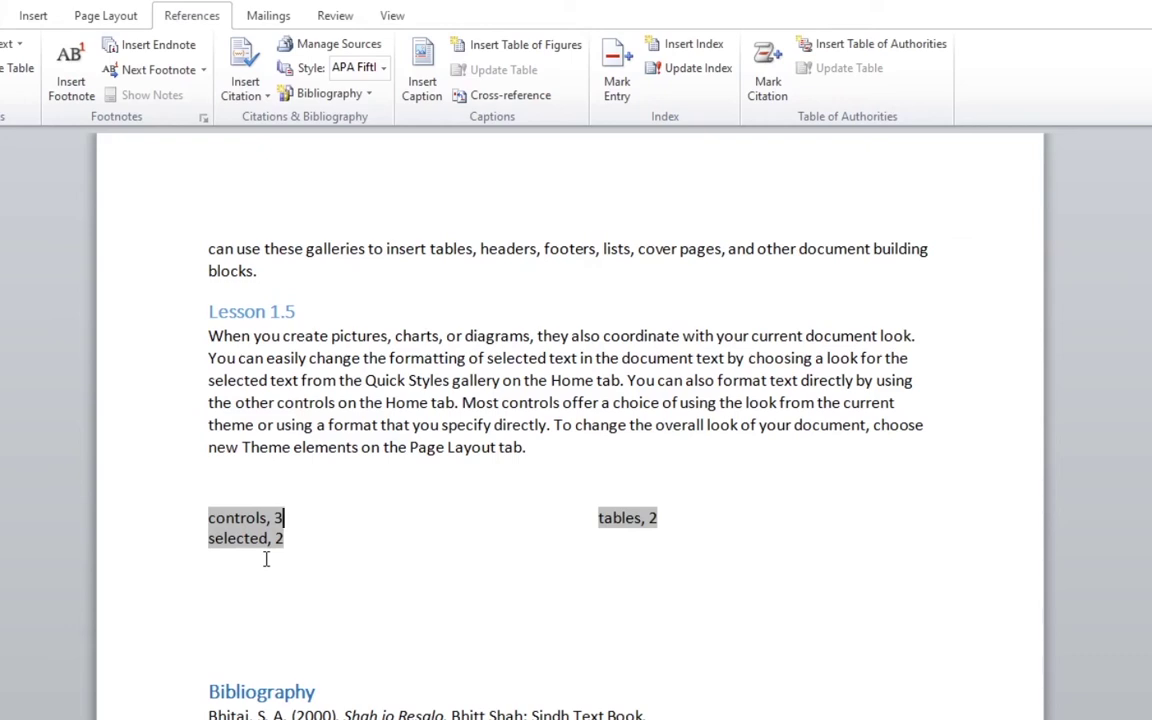
{"action": "left_click", "coordinate": [669, 517]}
{"action": "scroll", "coordinate": [570, 420], "scroll_direction": "up", "scroll_amount": 5}
{"action": "scroll", "coordinate": [570, 420], "scroll_direction": "up", "scroll_amount": 5}
{"action": "scroll", "coordinate": [570, 420], "scroll_direction": "up", "scroll_amount": 5}
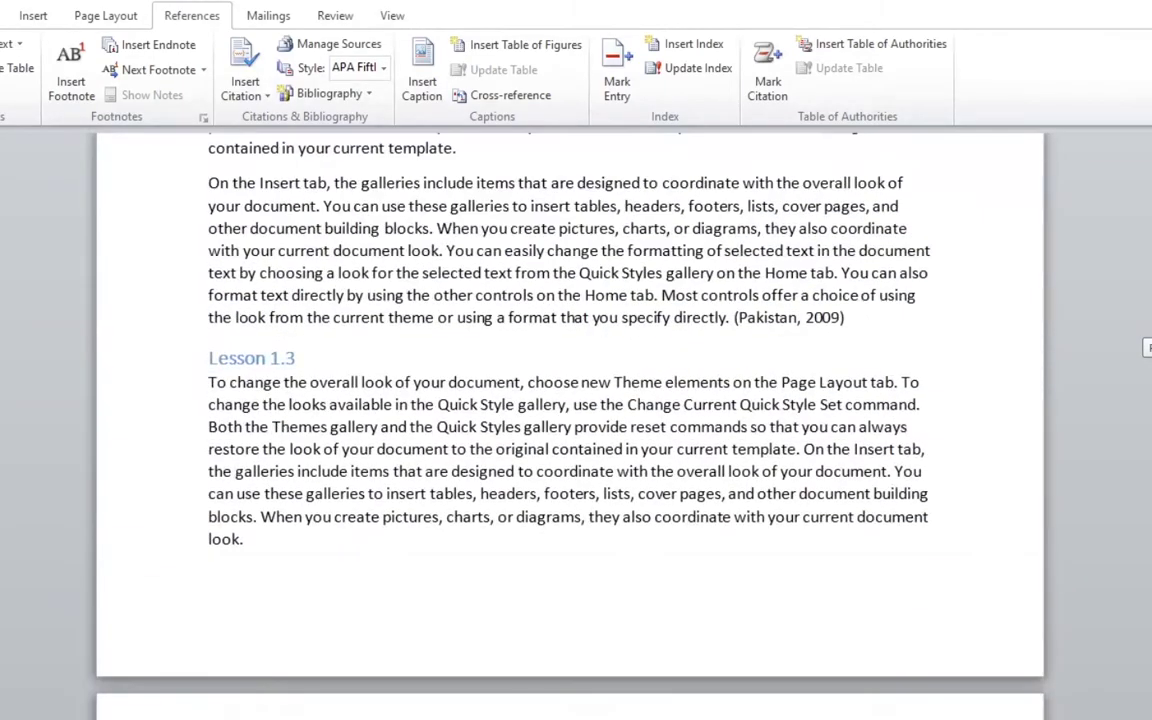
{"action": "scroll", "coordinate": [570, 420], "scroll_direction": "up", "scroll_amount": 5}
{"action": "scroll", "coordinate": [570, 420], "scroll_direction": "up", "scroll_amount": 5}
{"action": "scroll", "coordinate": [570, 420], "scroll_direction": "down", "scroll_amount": 10}
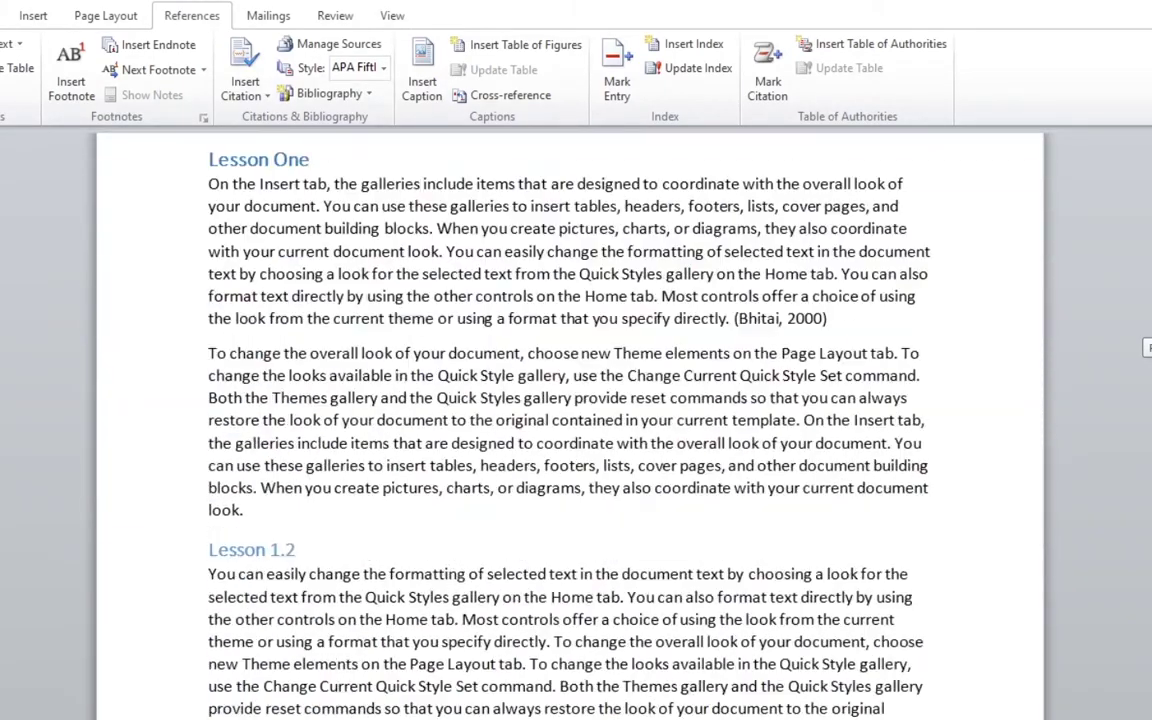
{"action": "scroll", "coordinate": [570, 420], "scroll_direction": "down", "scroll_amount": 5}
{"action": "scroll", "coordinate": [570, 420], "scroll_direction": "down", "scroll_amount": 4}
{"action": "scroll", "coordinate": [570, 420], "scroll_direction": "down", "scroll_amount": 4}
Scroll up past the Table of Contents area to the Lesson One heading.
{"action": "scroll", "coordinate": [570, 420], "scroll_direction": "down", "scroll_amount": 10}
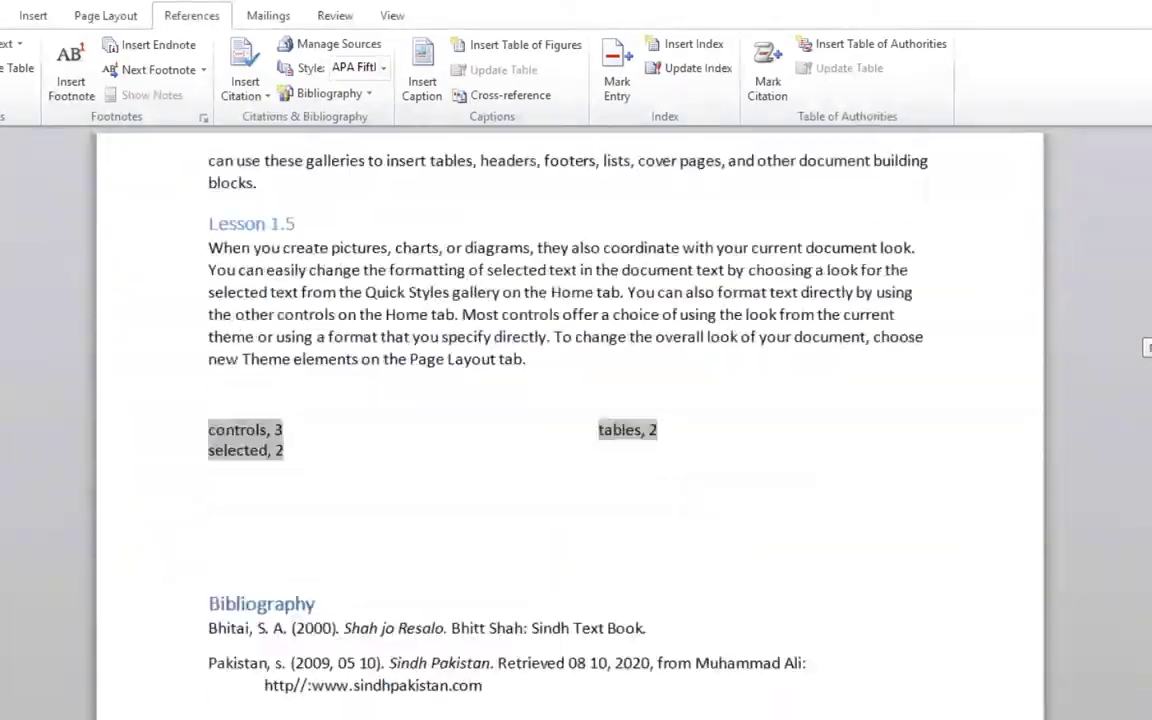
{"action": "scroll", "coordinate": [570, 420], "scroll_direction": "down", "scroll_amount": 2}
{"action": "scroll", "coordinate": [570, 420], "scroll_direction": "up", "scroll_amount": 5}
{"action": "scroll", "coordinate": [570, 420], "scroll_direction": "up", "scroll_amount": 5}
{"action": "scroll", "coordinate": [1113, 459], "scroll_direction": "up", "scroll_amount": 5}
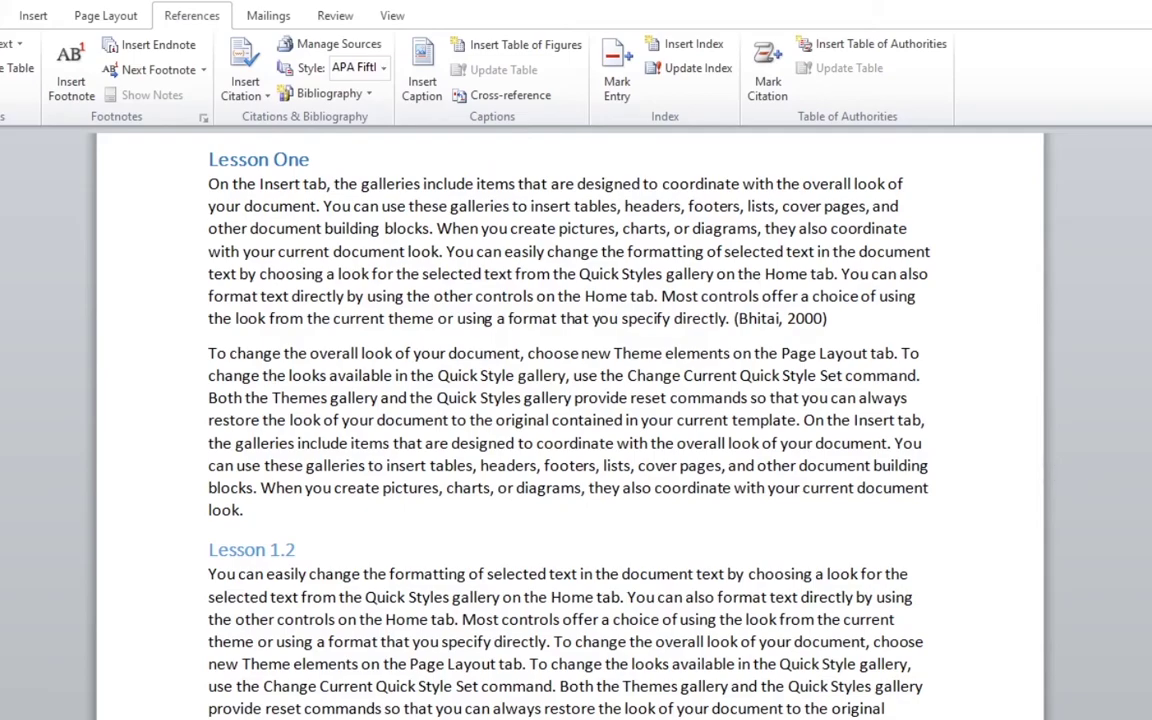
{"action": "scroll", "coordinate": [570, 420], "scroll_direction": "down", "scroll_amount": 10}
{"action": "scroll", "coordinate": [570, 420], "scroll_direction": "down", "scroll_amount": 10}
{"action": "scroll", "coordinate": [570, 420], "scroll_direction": "down", "scroll_amount": 10}
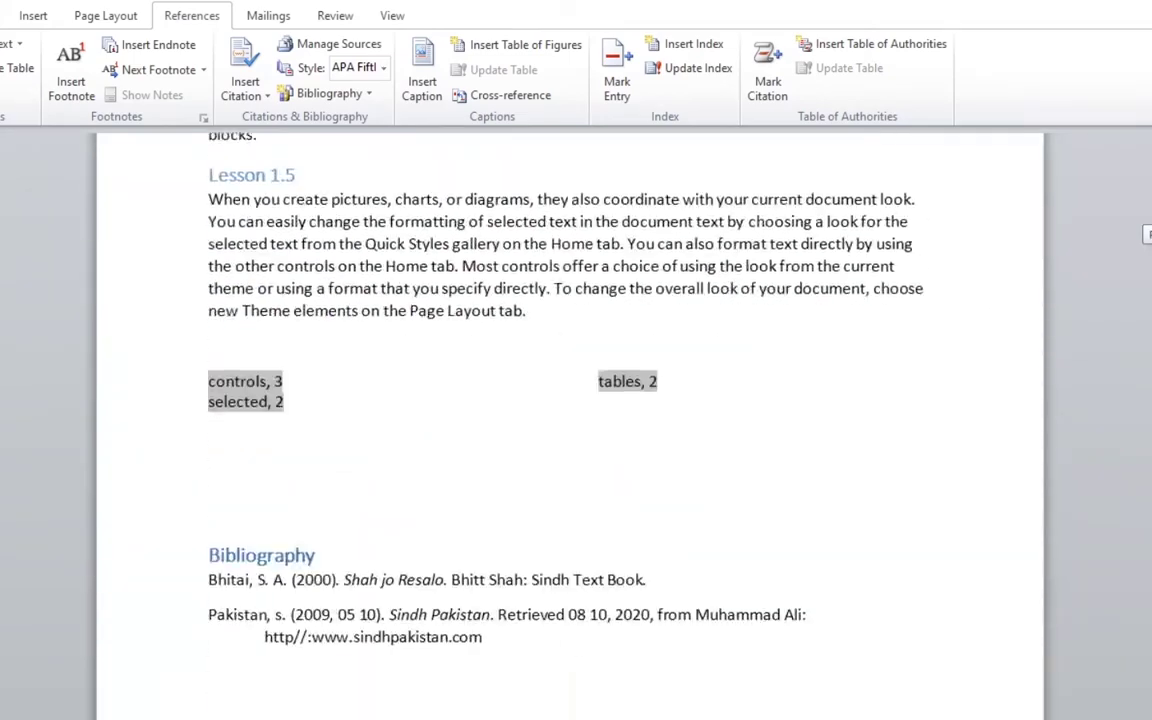
{"action": "scroll", "coordinate": [570, 420], "scroll_direction": "down", "scroll_amount": 5}
{"action": "scroll", "coordinate": [570, 420], "scroll_direction": "up", "scroll_amount": 10}
{"action": "scroll", "coordinate": [570, 420], "scroll_direction": "up", "scroll_amount": 10}
{"action": "scroll", "coordinate": [570, 420], "scroll_direction": "up", "scroll_amount": 4}
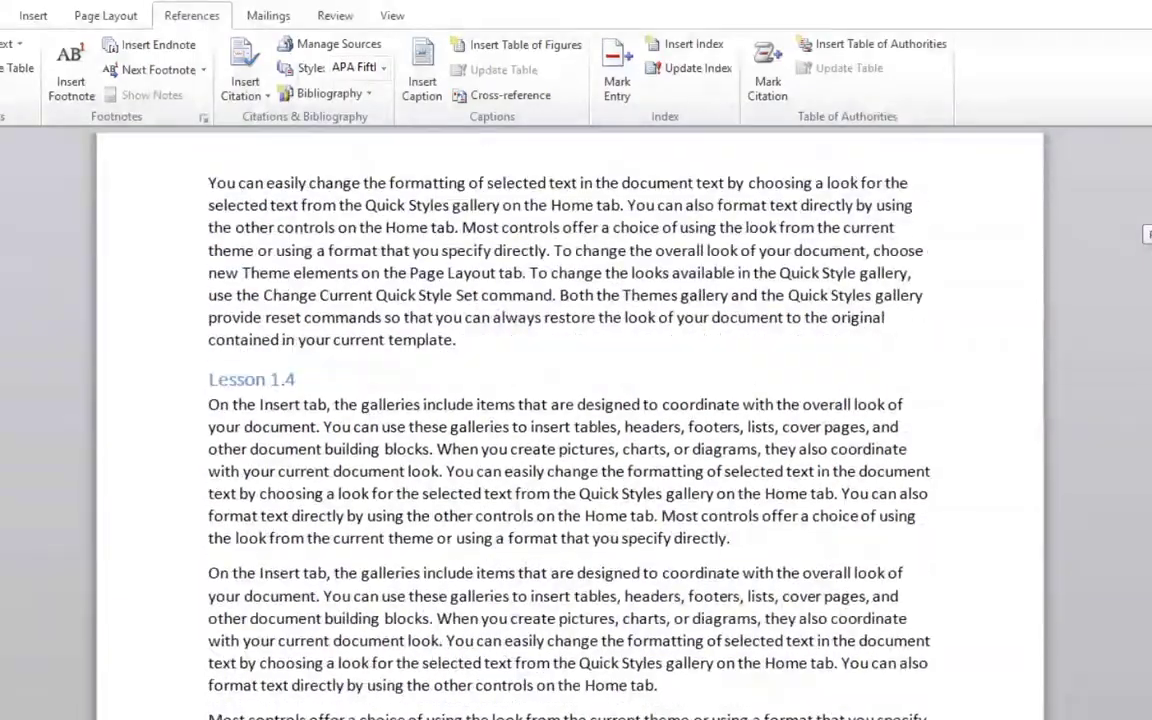
{"action": "scroll", "coordinate": [570, 420], "scroll_direction": "down", "scroll_amount": 10}
{"action": "scroll", "coordinate": [570, 420], "scroll_direction": "down", "scroll_amount": 5}
{"action": "scroll", "coordinate": [570, 420], "scroll_direction": "down", "scroll_amount": 10}
{"action": "scroll", "coordinate": [570, 420], "scroll_direction": "up", "scroll_amount": 10}
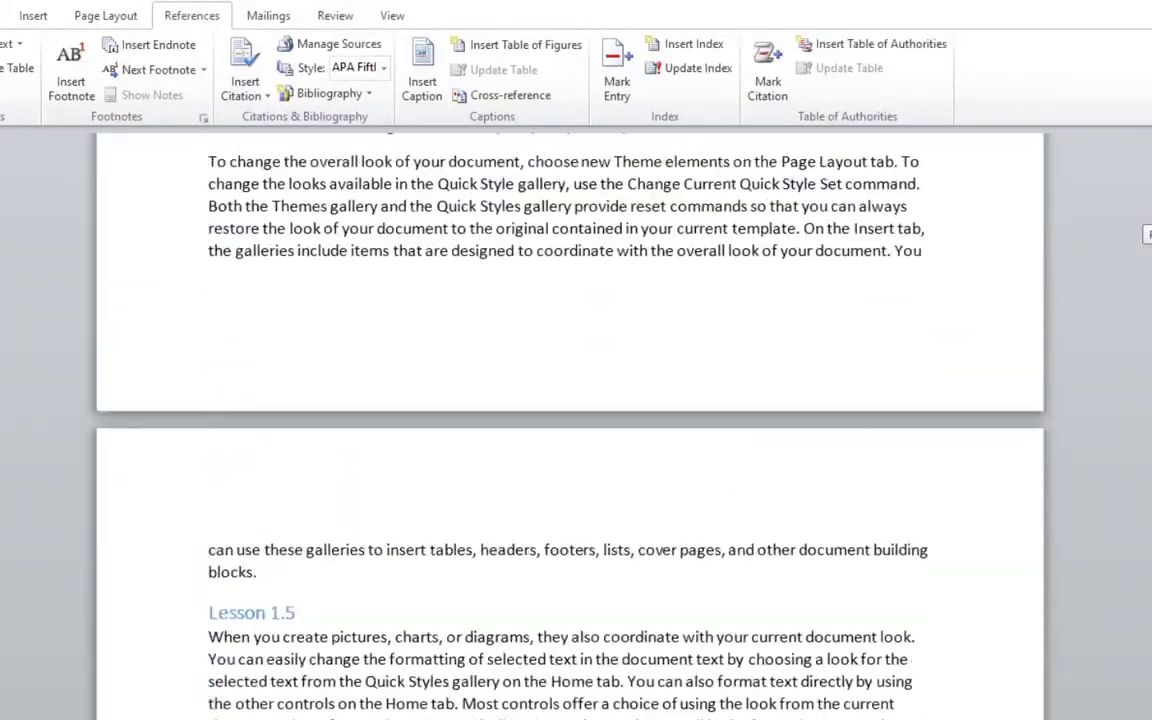
{"action": "scroll", "coordinate": [570, 420], "scroll_direction": "up", "scroll_amount": 10}
{"action": "scroll", "coordinate": [570, 420], "scroll_direction": "up", "scroll_amount": 3}
{"action": "scroll", "coordinate": [570, 420], "scroll_direction": "up", "scroll_amount": 5}
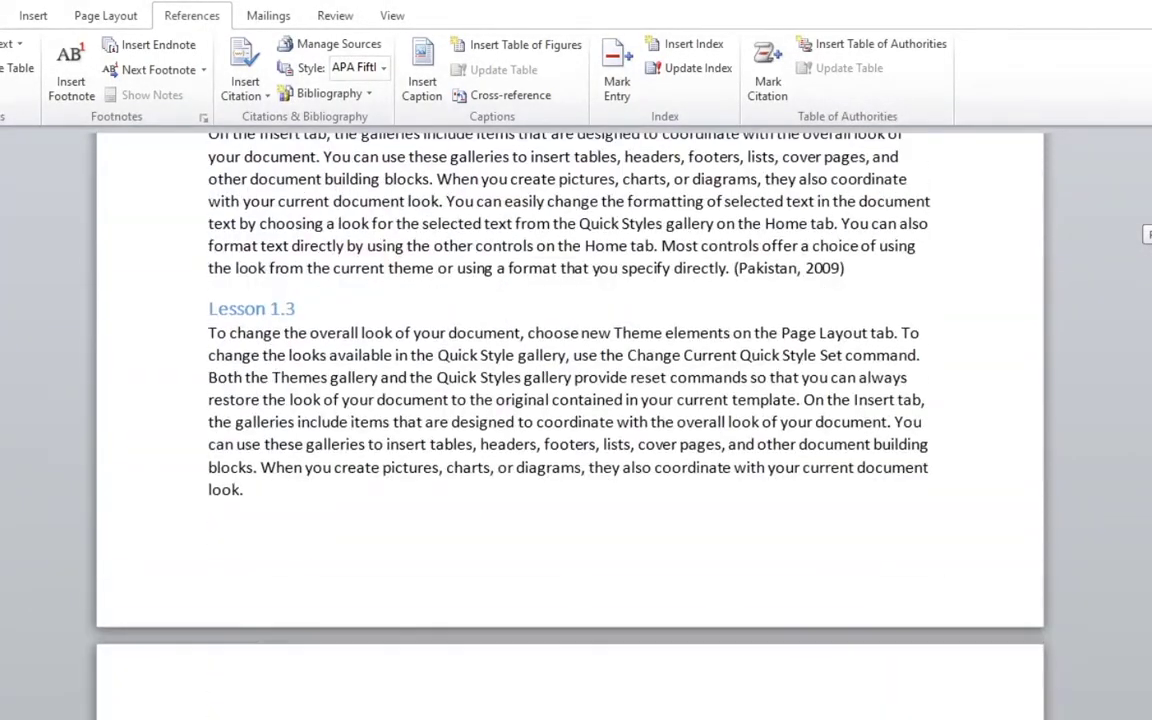
{"action": "scroll", "coordinate": [570, 420], "scroll_direction": "up", "scroll_amount": 5}
{"action": "scroll", "coordinate": [570, 420], "scroll_direction": "up", "scroll_amount": 5}
{"action": "scroll", "coordinate": [570, 420], "scroll_direction": "up", "scroll_amount": 5}
{"action": "scroll", "coordinate": [570, 420], "scroll_direction": "up", "scroll_amount": 5}
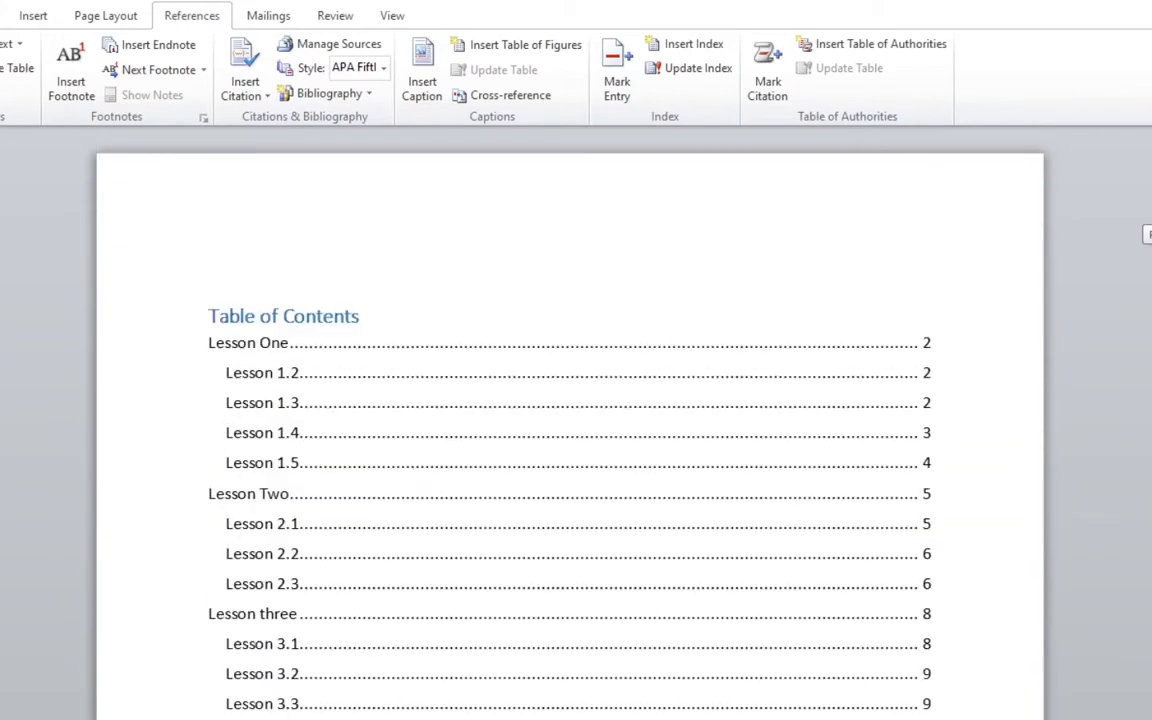
{"action": "scroll", "coordinate": [570, 420], "scroll_direction": "down", "scroll_amount": 3}
{"action": "scroll", "coordinate": [570, 420], "scroll_direction": "down", "scroll_amount": 10}
{"action": "scroll", "coordinate": [570, 420], "scroll_direction": "down", "scroll_amount": 10}
{"action": "scroll", "coordinate": [570, 420], "scroll_direction": "down", "scroll_amount": 5}
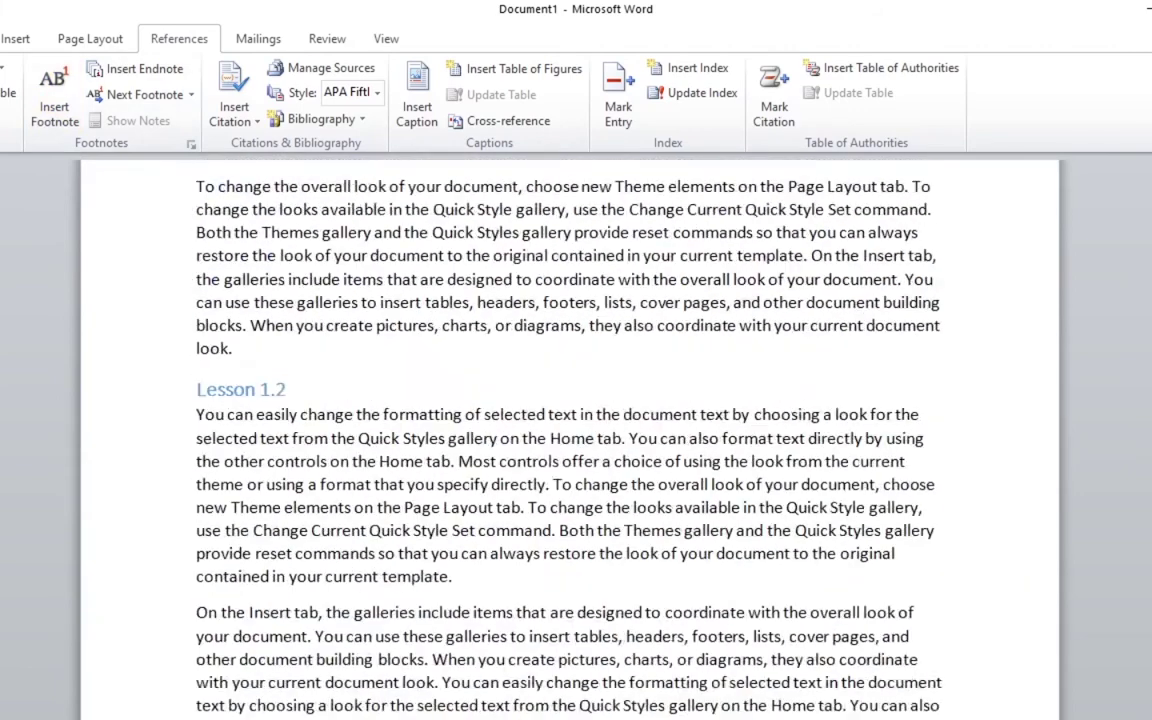
{"action": "scroll", "coordinate": [570, 430], "scroll_direction": "up", "scroll_amount": 10}
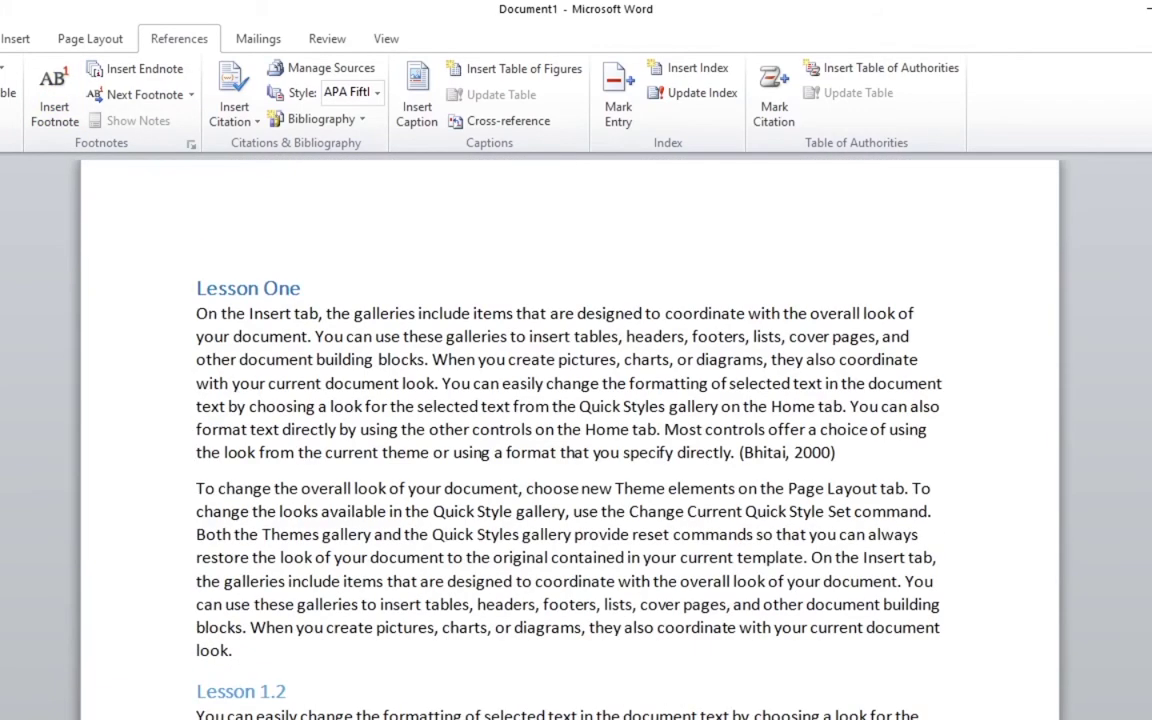
Insert an endnote at the start of the Lesson One text.
{"action": "left_click", "coordinate": [197, 313]}
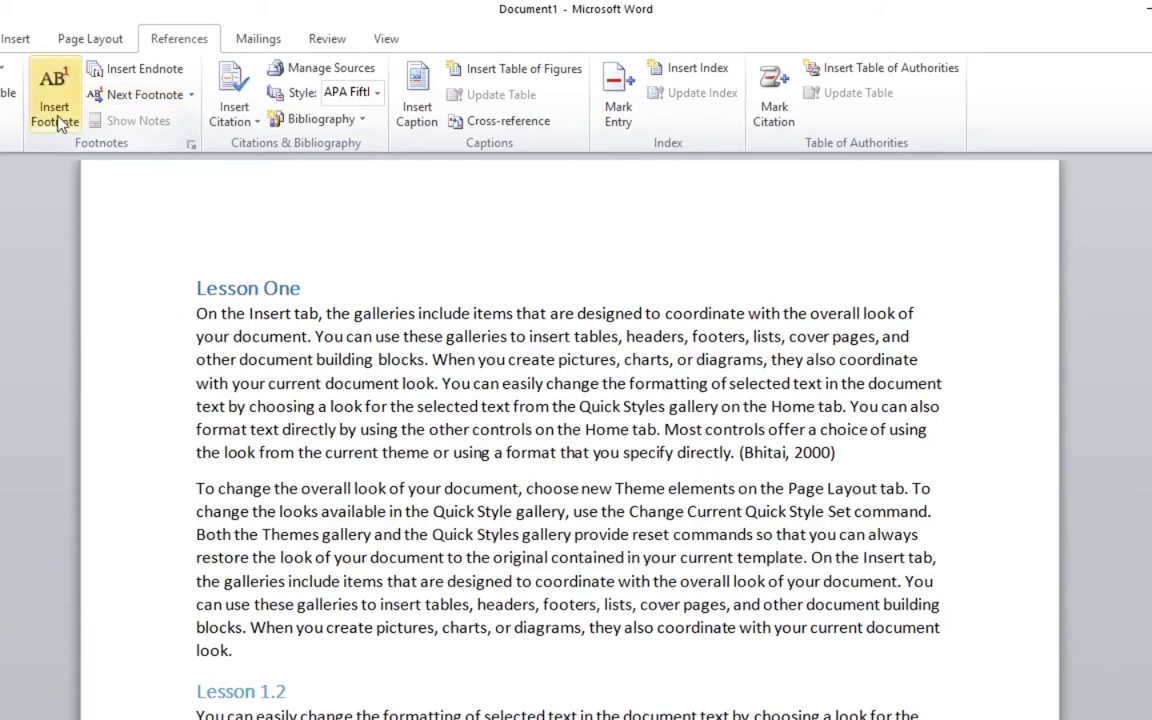
{"action": "left_click", "coordinate": [112, 68]}
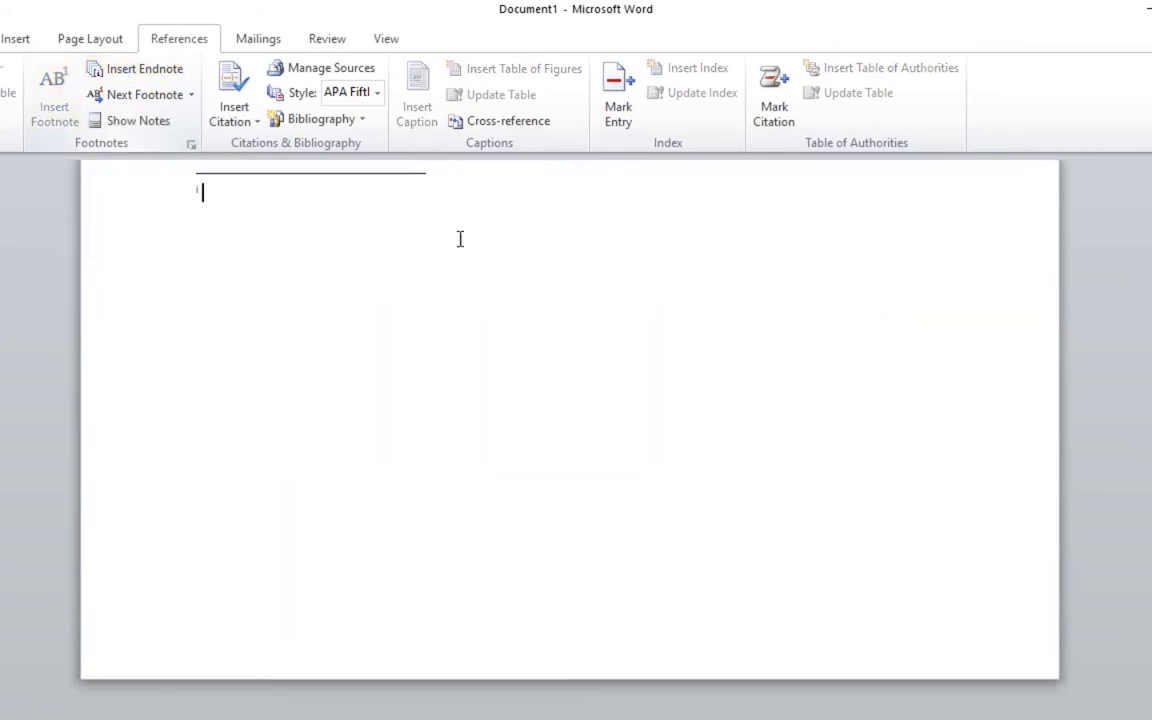
{"action": "scroll", "coordinate": [570, 400], "scroll_direction": "up", "scroll_amount": 6}
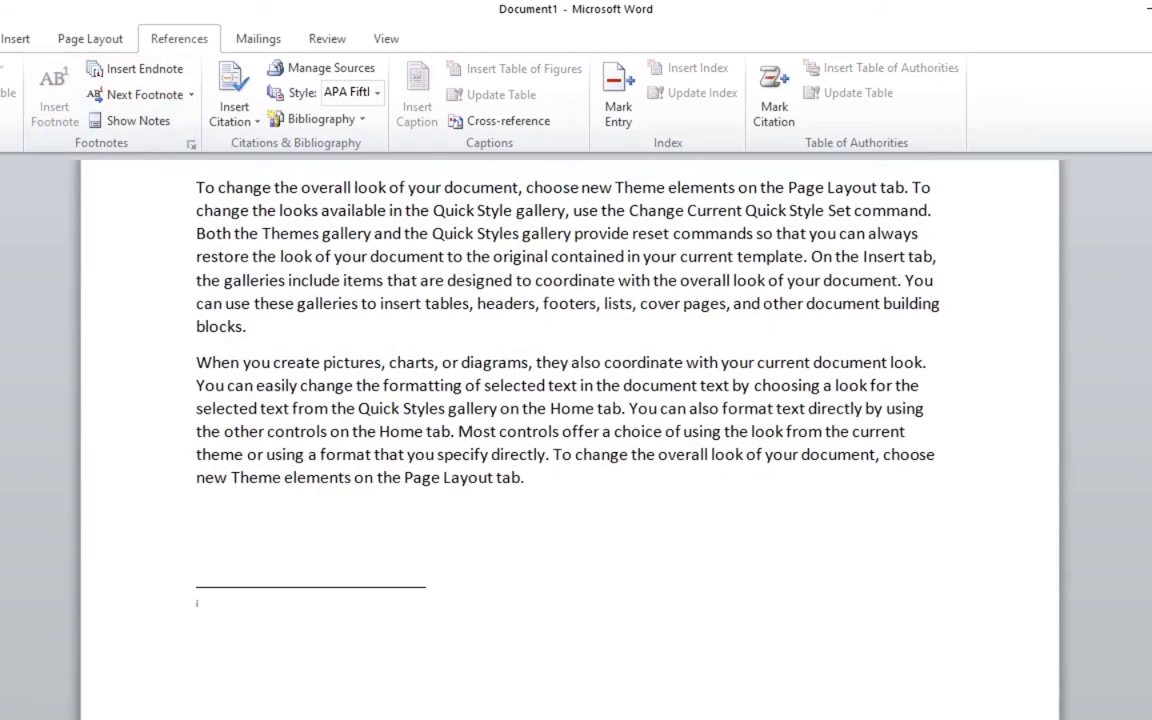
{"action": "scroll", "coordinate": [570, 430], "scroll_direction": "up", "scroll_amount": 5}
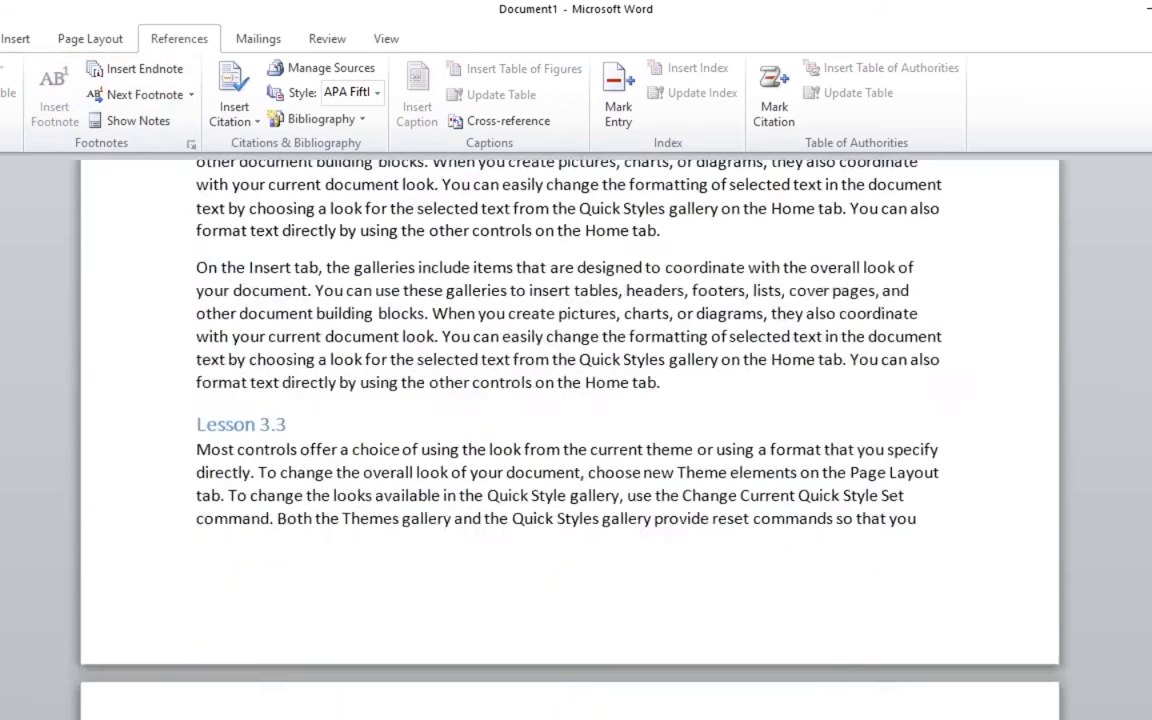
{"action": "scroll", "coordinate": [570, 430], "scroll_direction": "up", "scroll_amount": 5}
{"action": "scroll", "coordinate": [570, 430], "scroll_direction": "up", "scroll_amount": 5}
{"action": "scroll", "coordinate": [570, 430], "scroll_direction": "up", "scroll_amount": 5}
{"action": "scroll", "coordinate": [570, 430], "scroll_direction": "up", "scroll_amount": 3}
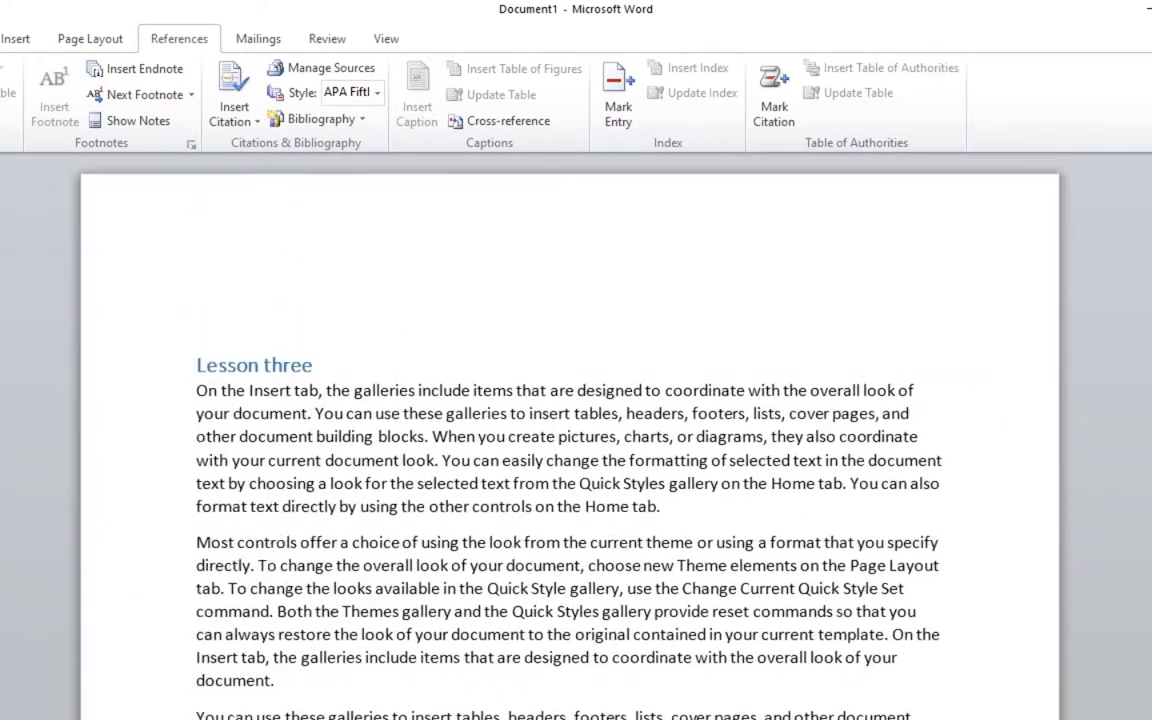
{"action": "scroll", "coordinate": [570, 430], "scroll_direction": "up", "scroll_amount": 3}
{"action": "scroll", "coordinate": [570, 430], "scroll_direction": "up", "scroll_amount": 5}
{"action": "scroll", "coordinate": [570, 430], "scroll_direction": "up", "scroll_amount": 1}
{"action": "scroll", "coordinate": [570, 430], "scroll_direction": "up", "scroll_amount": 5}
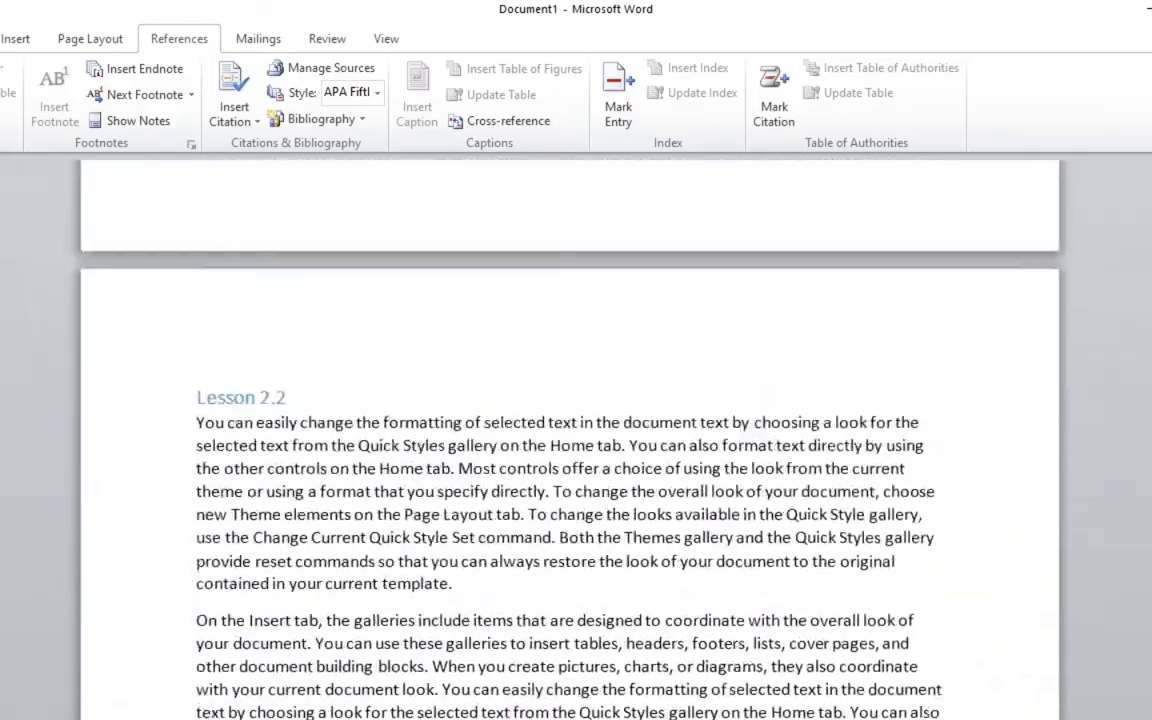
{"action": "scroll", "coordinate": [570, 430], "scroll_direction": "up", "scroll_amount": 5}
{"action": "scroll", "coordinate": [570, 430], "scroll_direction": "up", "scroll_amount": 5}
{"action": "scroll", "coordinate": [570, 430], "scroll_direction": "up", "scroll_amount": 5}
{"action": "scroll", "coordinate": [570, 430], "scroll_direction": "up", "scroll_amount": 5}
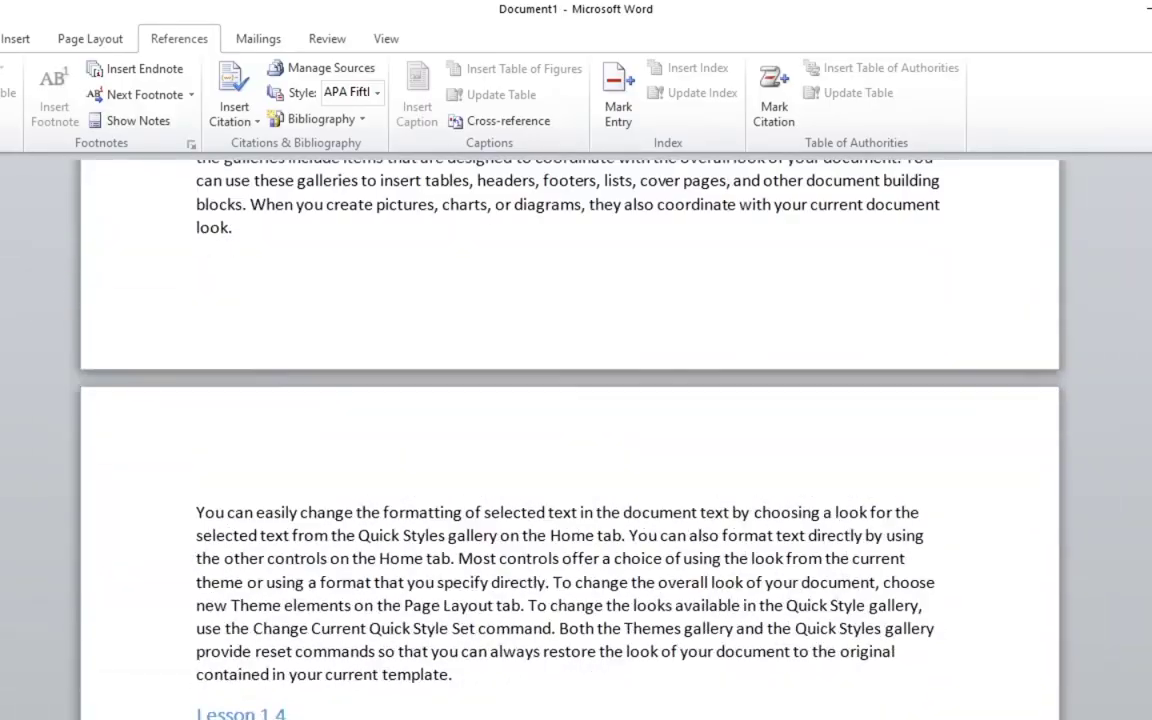
{"action": "scroll", "coordinate": [570, 430], "scroll_direction": "up", "scroll_amount": 5}
{"action": "scroll", "coordinate": [570, 430], "scroll_direction": "up", "scroll_amount": 5}
{"action": "scroll", "coordinate": [570, 430], "scroll_direction": "up", "scroll_amount": 3}
Write the note text 'Click here more infromation' below the separator line.
{"action": "scroll", "coordinate": [570, 430], "scroll_direction": "down", "scroll_amount": 3}
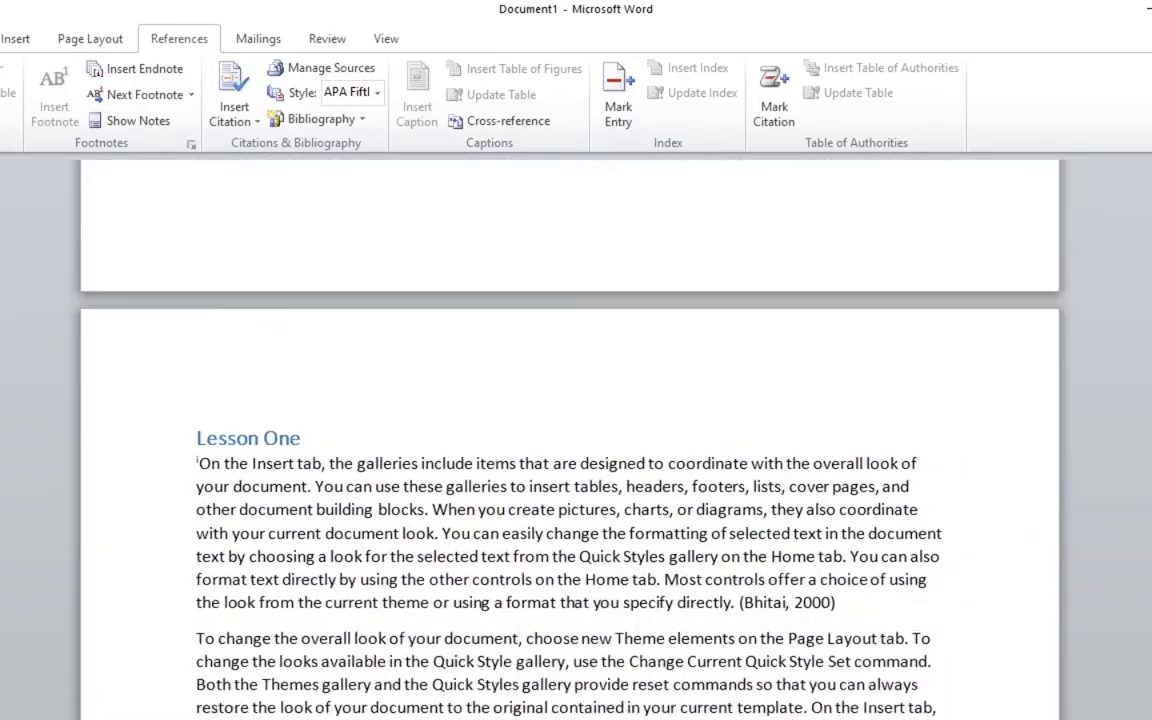
{"action": "scroll", "coordinate": [570, 430], "scroll_direction": "down", "scroll_amount": 2}
{"action": "scroll", "coordinate": [570, 430], "scroll_direction": "down", "scroll_amount": 5}
{"action": "scroll", "coordinate": [570, 430], "scroll_direction": "down", "scroll_amount": 5}
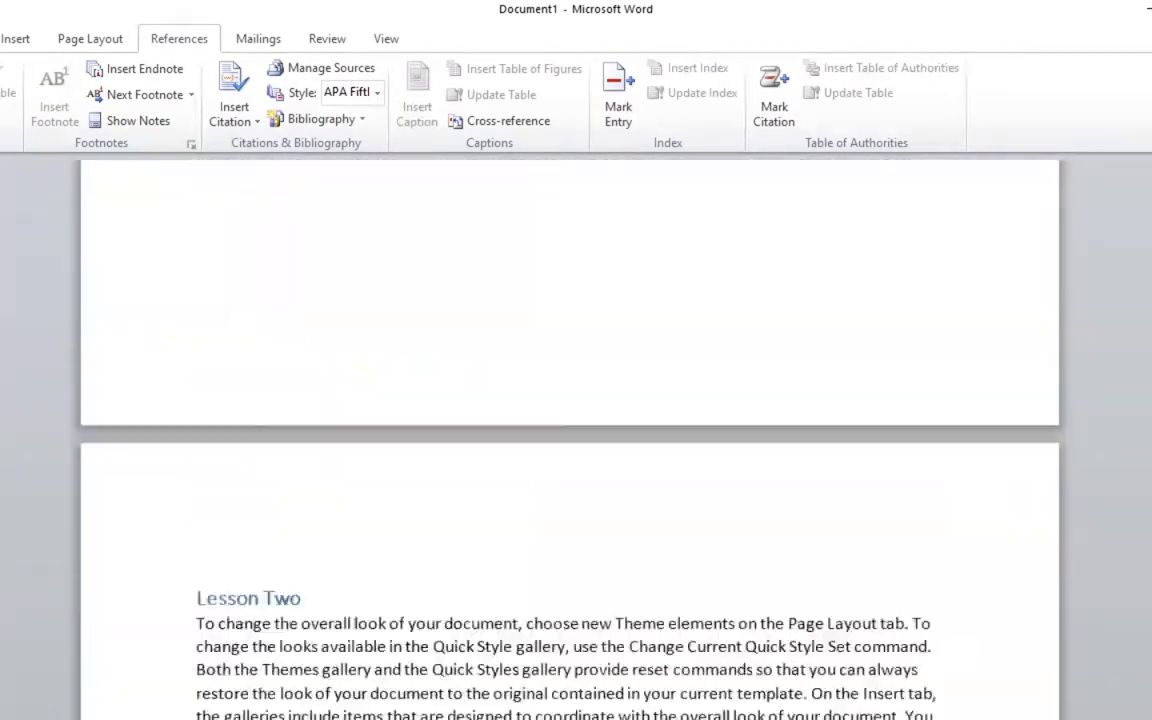
{"action": "scroll", "coordinate": [570, 430], "scroll_direction": "down", "scroll_amount": 5}
{"action": "scroll", "coordinate": [570, 430], "scroll_direction": "down", "scroll_amount": 5}
{"action": "scroll", "coordinate": [570, 430], "scroll_direction": "down", "scroll_amount": 5}
{"action": "scroll", "coordinate": [570, 430], "scroll_direction": "down", "scroll_amount": 5}
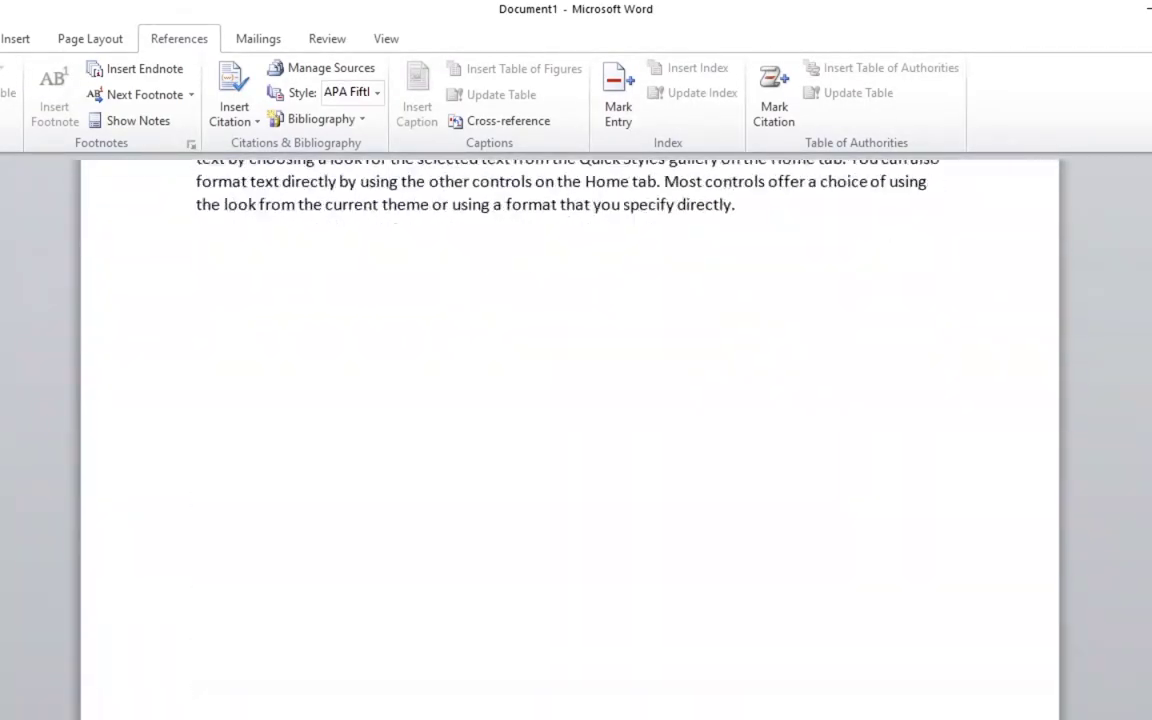
{"action": "scroll", "coordinate": [570, 430], "scroll_direction": "down", "scroll_amount": 5}
{"action": "scroll", "coordinate": [570, 430], "scroll_direction": "down", "scroll_amount": 5}
{"action": "scroll", "coordinate": [570, 430], "scroll_direction": "down", "scroll_amount": 5}
{"action": "scroll", "coordinate": [570, 430], "scroll_direction": "down", "scroll_amount": 5}
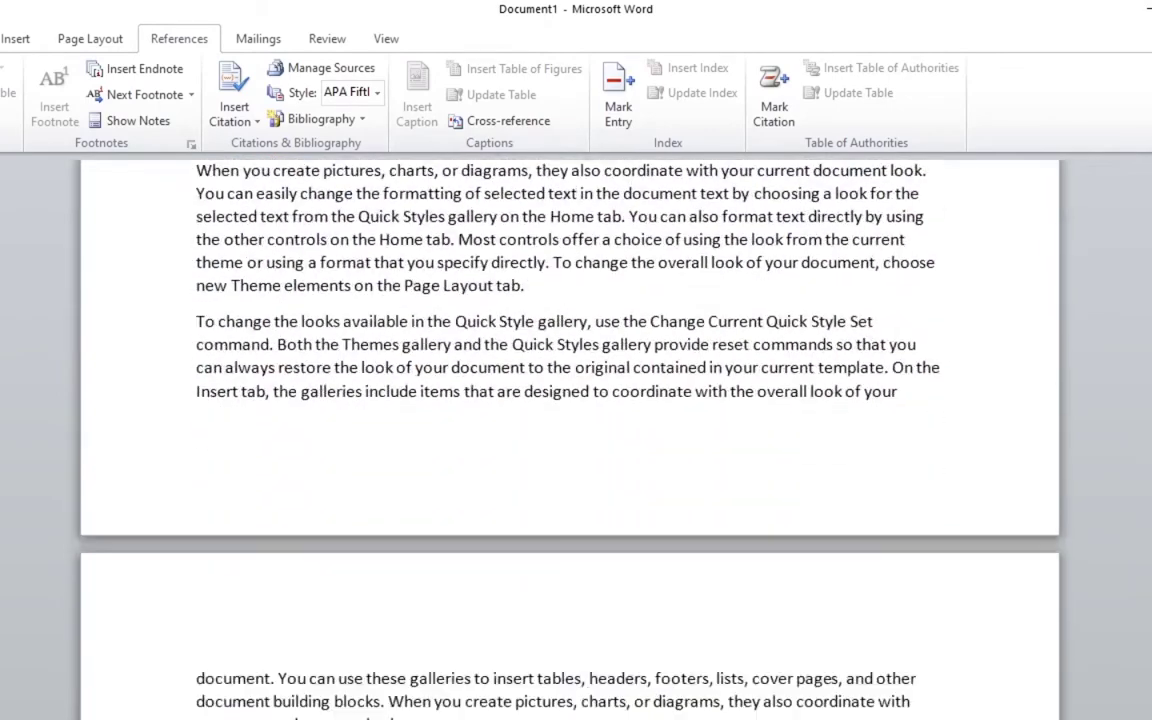
{"action": "scroll", "coordinate": [570, 430], "scroll_direction": "down", "scroll_amount": 5}
{"action": "scroll", "coordinate": [570, 430], "scroll_direction": "down", "scroll_amount": 5}
{"action": "scroll", "coordinate": [570, 430], "scroll_direction": "down", "scroll_amount": 5}
{"action": "scroll", "coordinate": [570, 430], "scroll_direction": "down", "scroll_amount": 5}
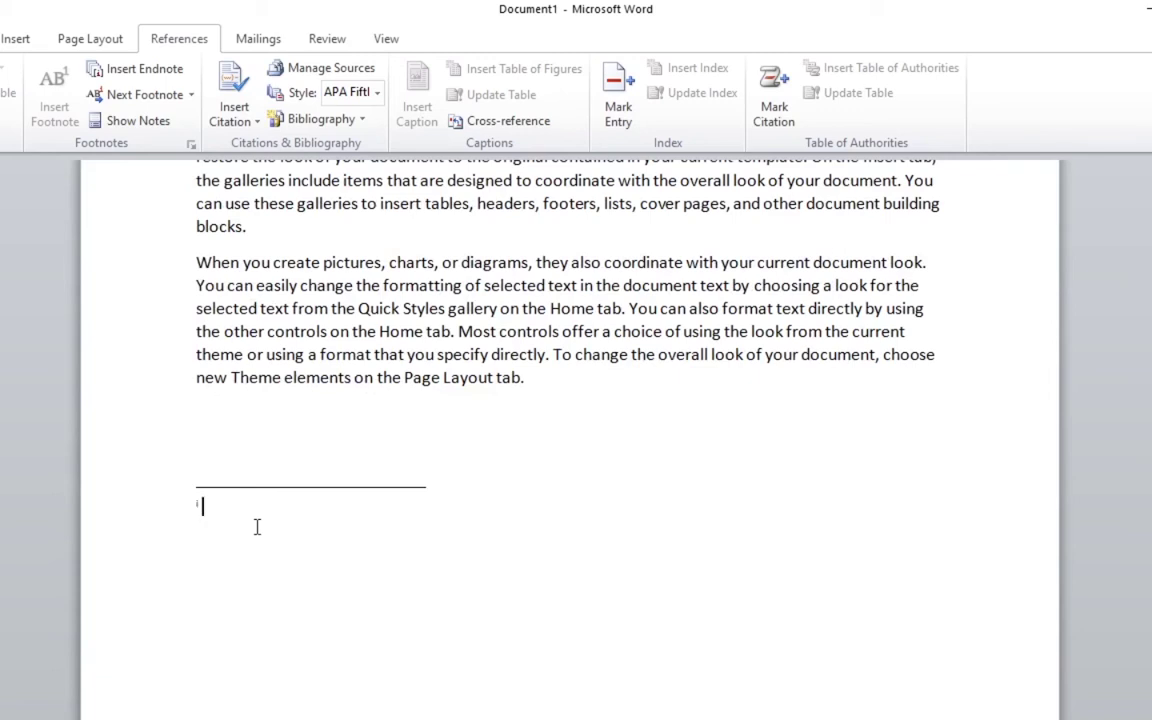
{"action": "type", "text": "cl"}
{"action": "type", "text": "k here"}
{"action": "type", "text": " more infromation"}
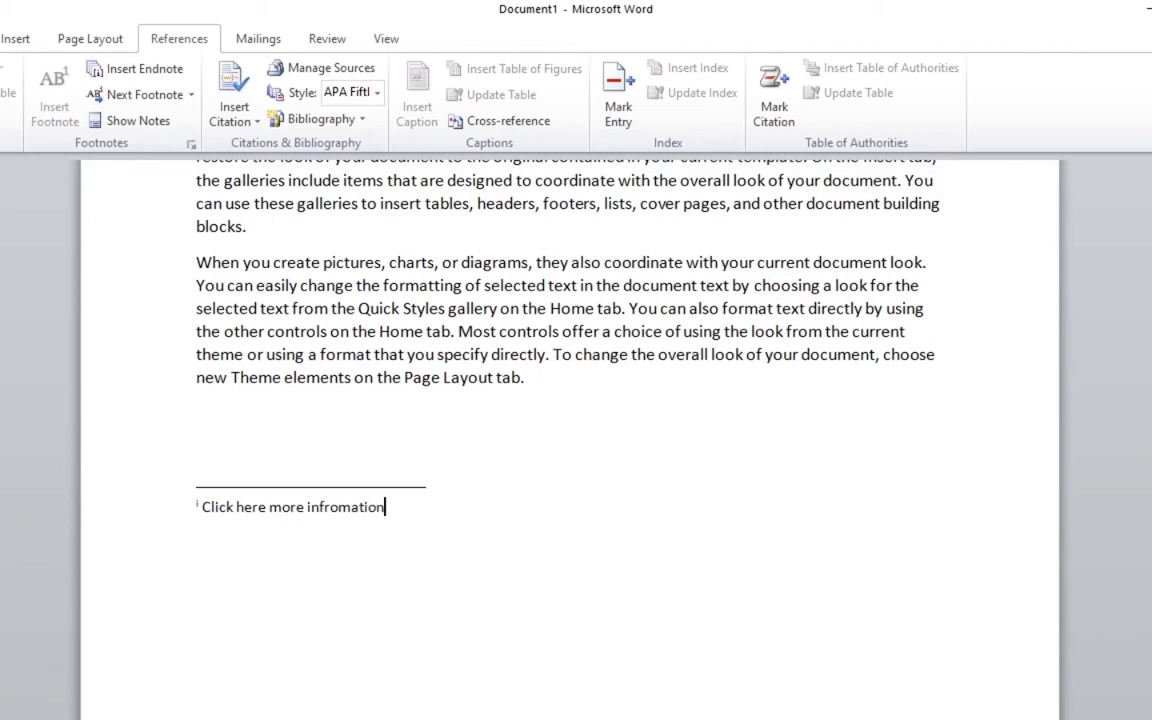
{"action": "left_click_drag", "start_coordinate": [386, 507], "coordinate": [228, 498]}
{"action": "left_click", "coordinate": [26, 44]}
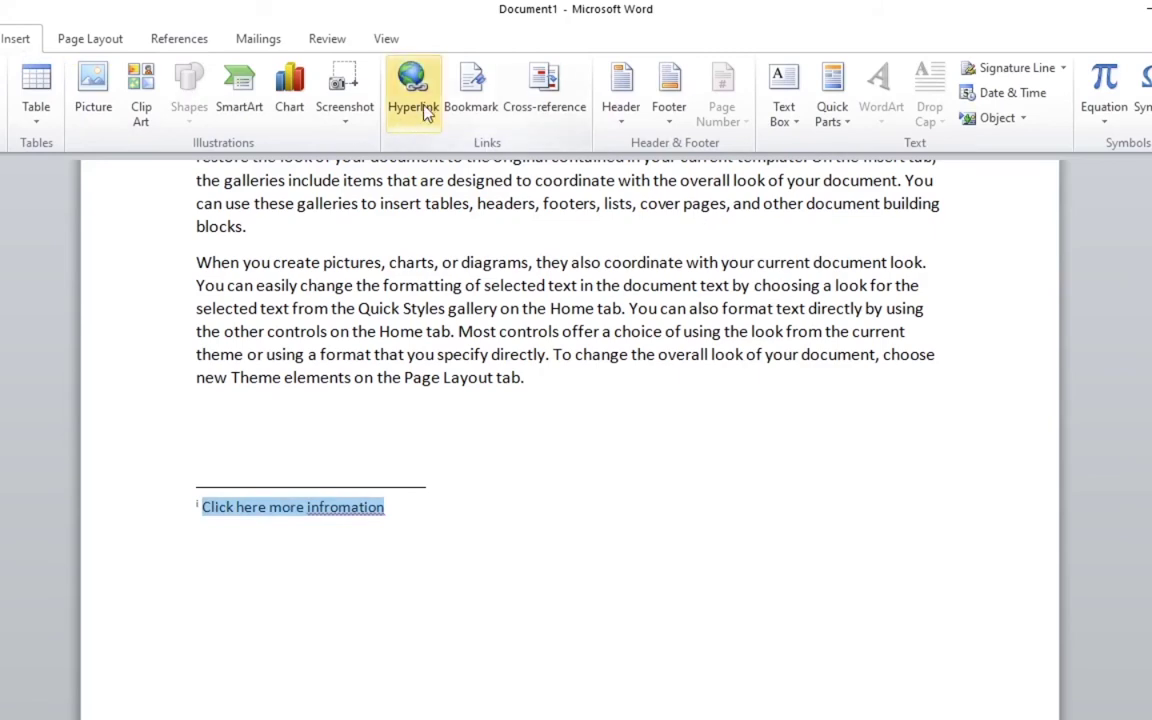
{"action": "left_click", "coordinate": [392, 100]}
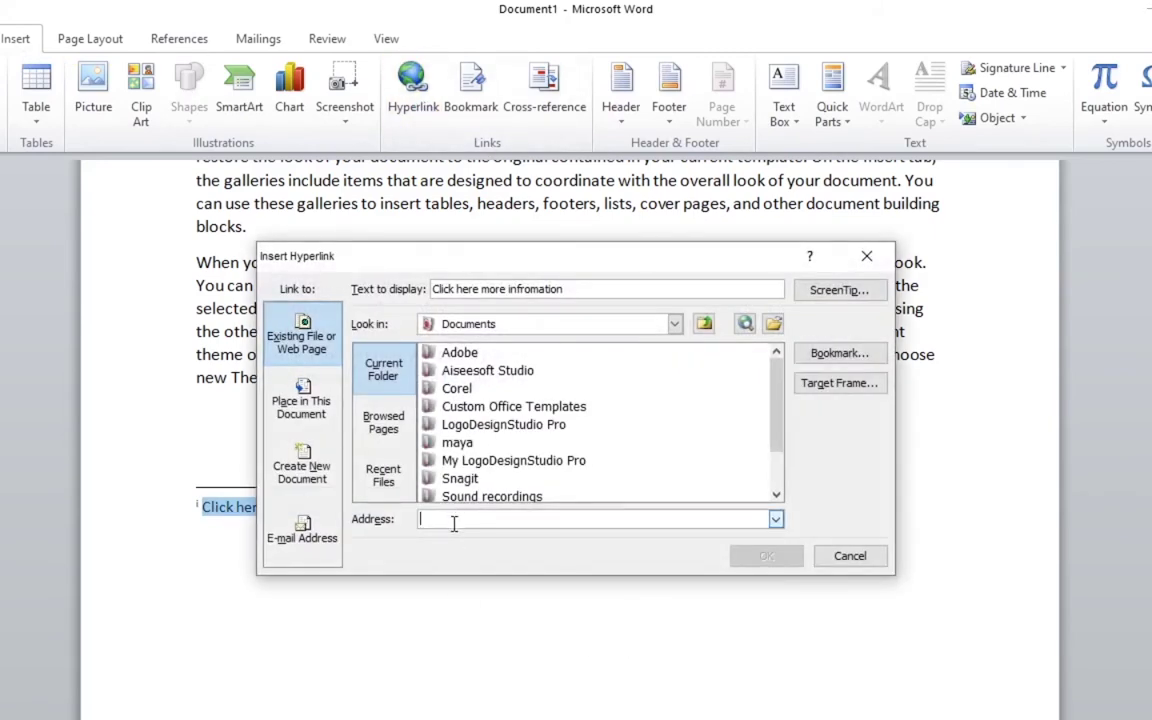
{"action": "type", "text": "http://w"}
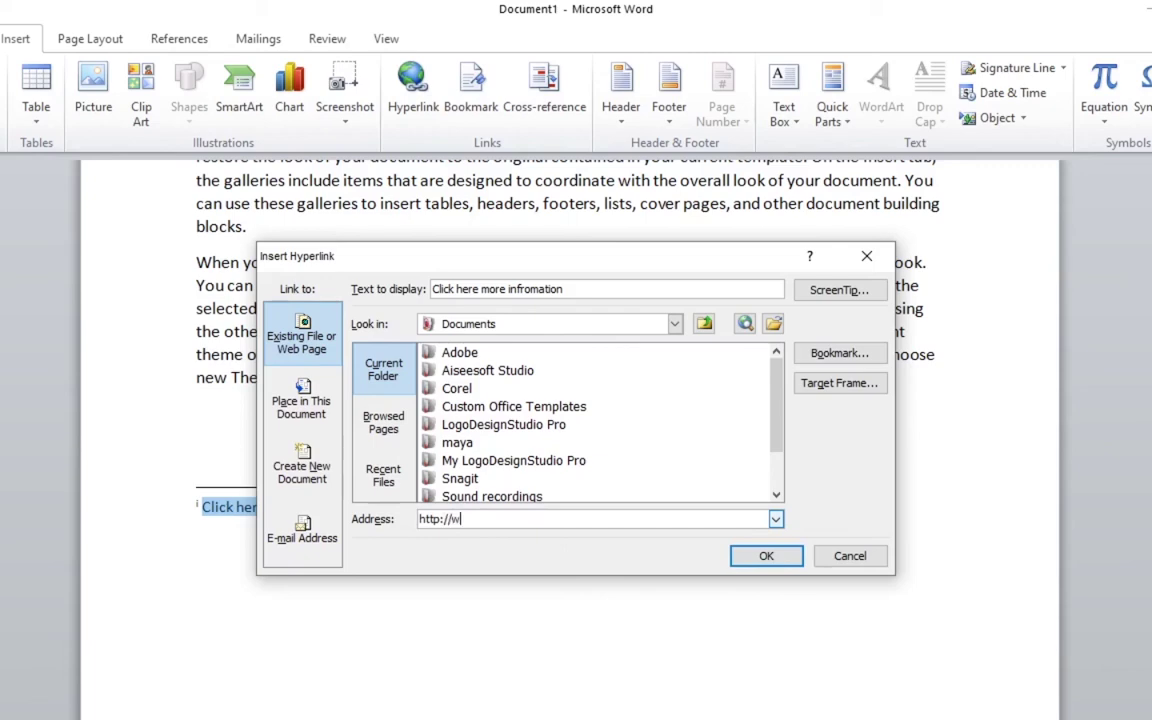
{"action": "type", "text": "ww.sindhpak"}
{"action": "type", "text": "istan.com"}
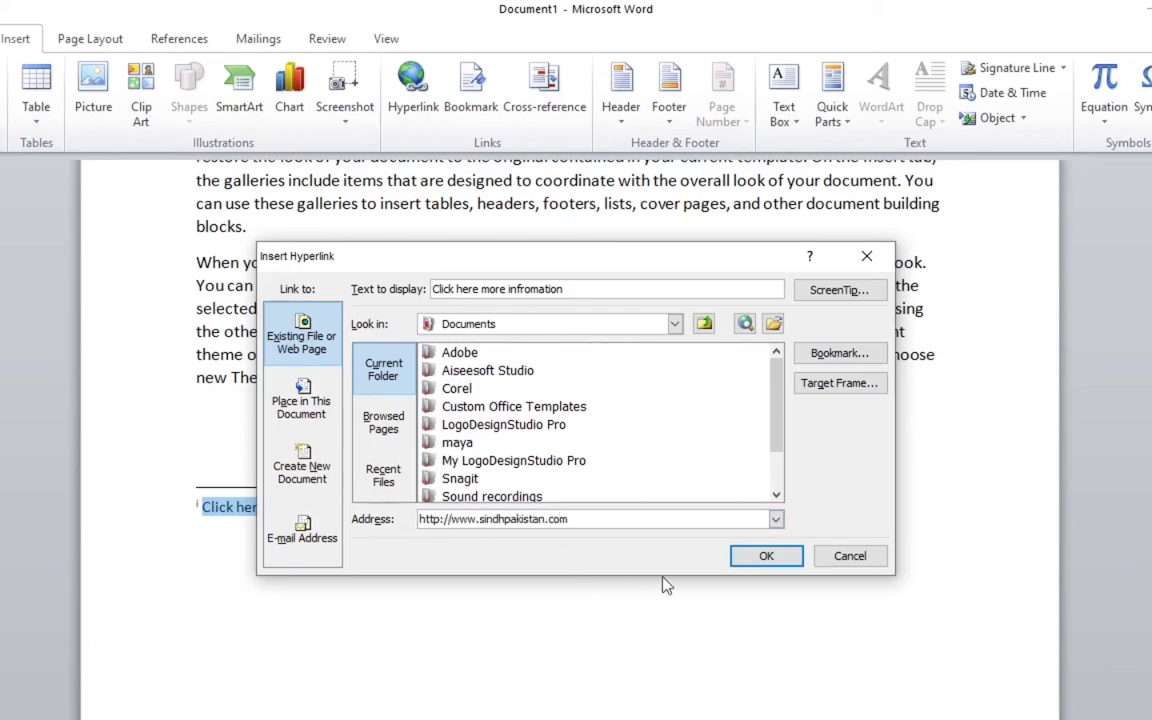
{"action": "left_click", "coordinate": [763, 556]}
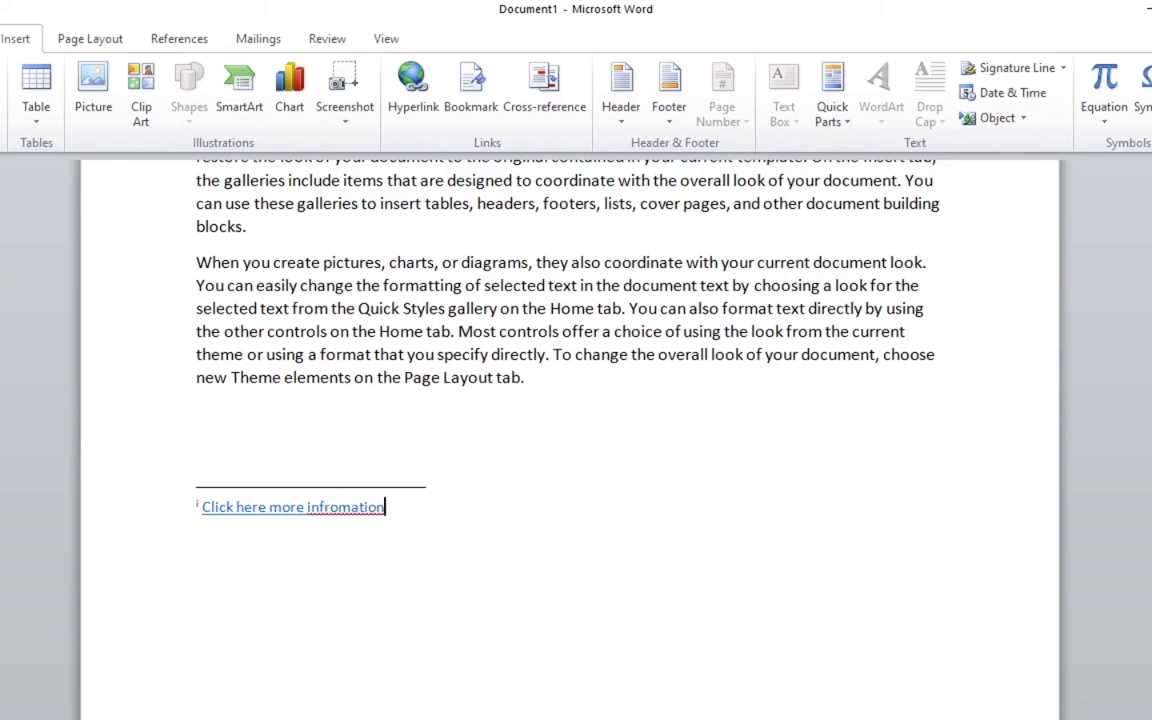
Scroll through the document to review the hyperlinked footnote and the Table of Contents.
{"action": "scroll", "coordinate": [570, 440], "scroll_direction": "up", "scroll_amount": 2}
{"action": "scroll", "coordinate": [570, 440], "scroll_direction": "up", "scroll_amount": 3}
{"action": "scroll", "coordinate": [570, 440], "scroll_direction": "up", "scroll_amount": 10}
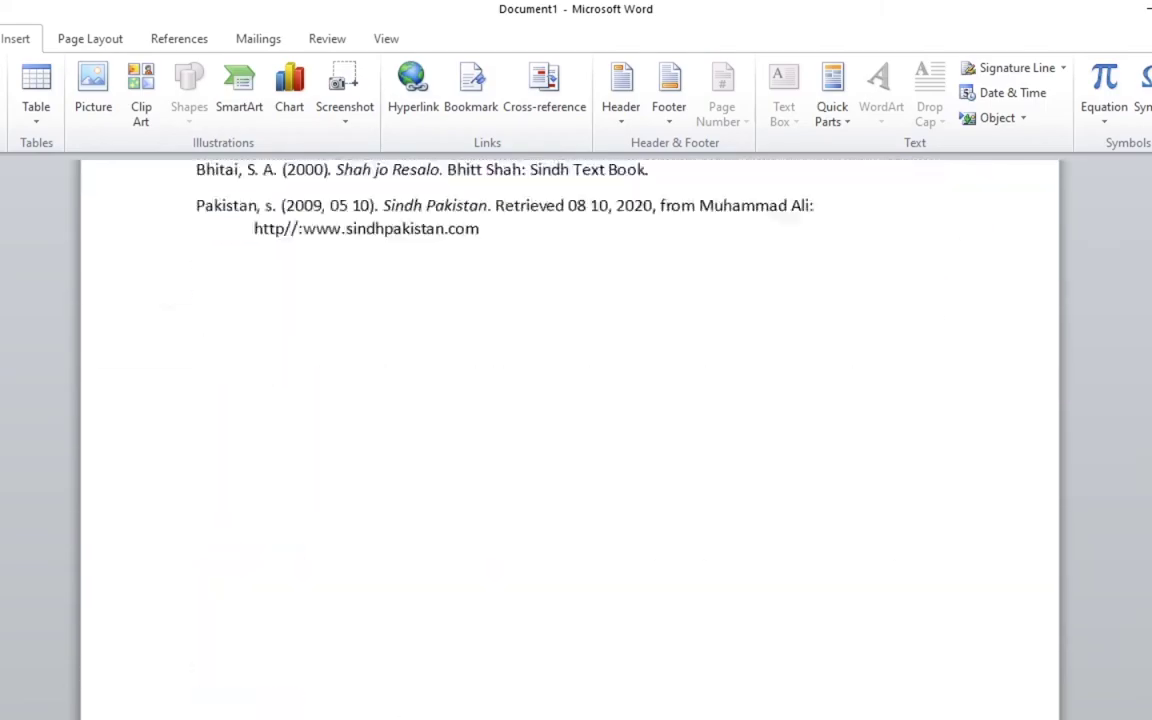
{"action": "scroll", "coordinate": [570, 440], "scroll_direction": "up", "scroll_amount": 10}
{"action": "scroll", "coordinate": [570, 440], "scroll_direction": "up", "scroll_amount": 15}
{"action": "scroll", "coordinate": [570, 440], "scroll_direction": "down", "scroll_amount": 5}
{"action": "scroll", "coordinate": [570, 440], "scroll_direction": "down", "scroll_amount": 10}
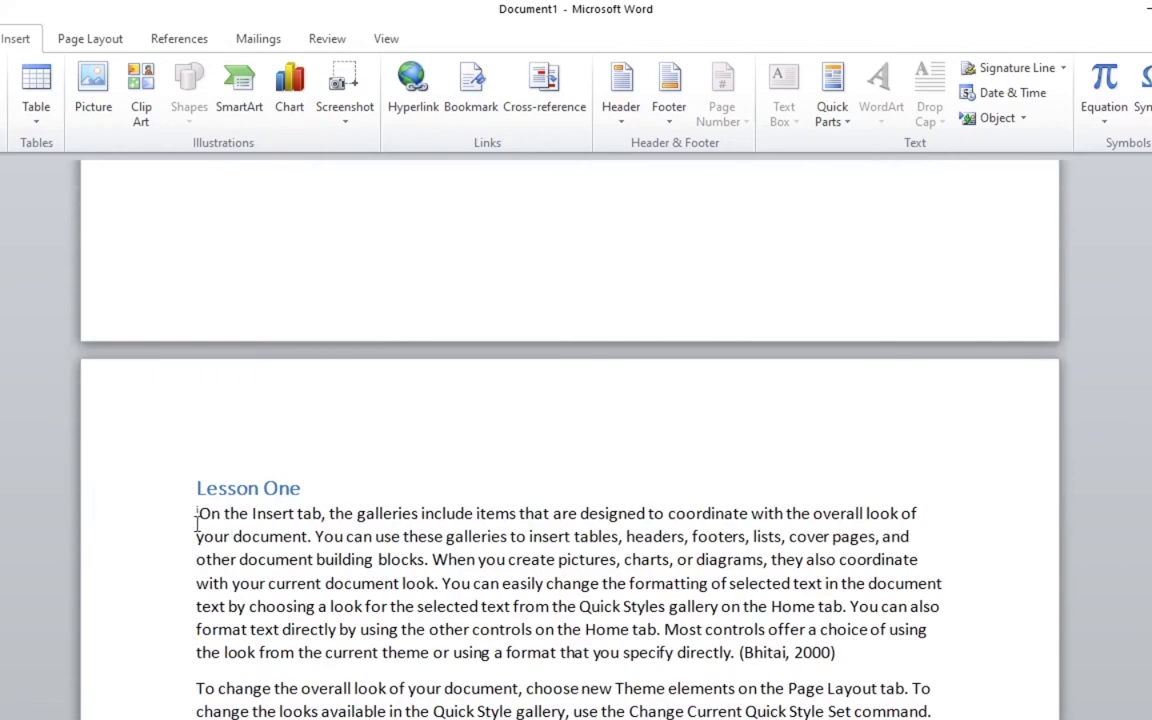
{"action": "scroll", "coordinate": [200, 530], "scroll_direction": "up", "scroll_amount": 10}
{"action": "scroll", "coordinate": [200, 532], "scroll_direction": "up", "scroll_amount": 2}
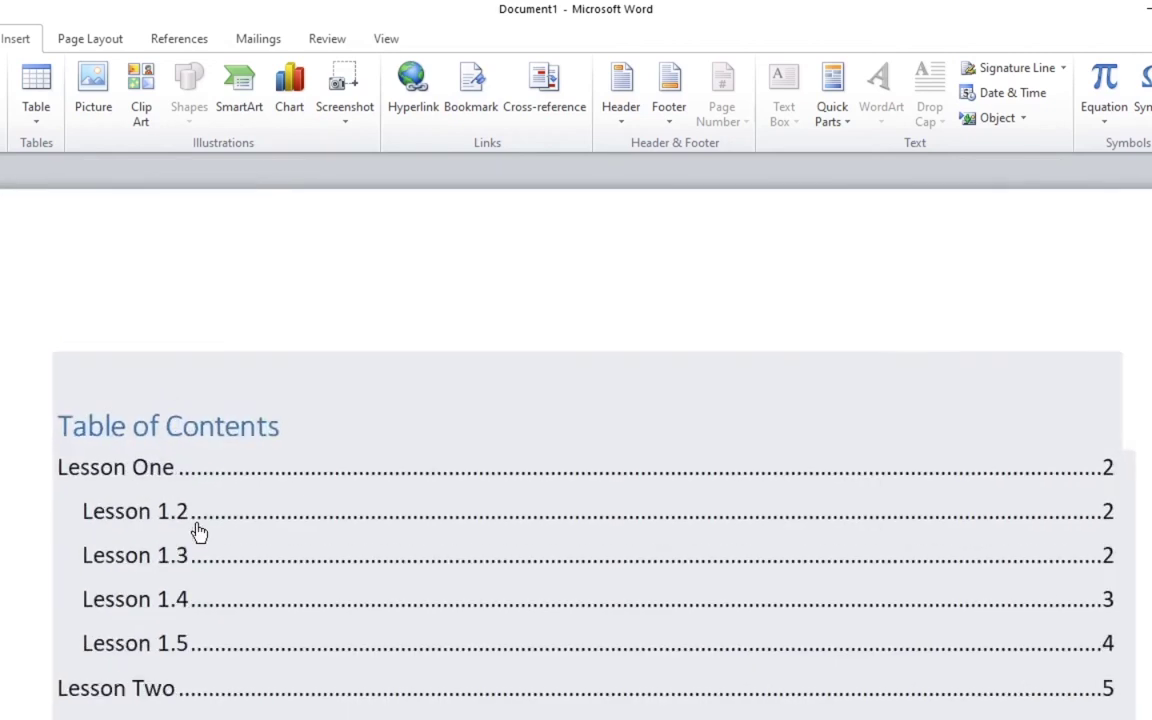
{"action": "scroll", "coordinate": [199, 527], "scroll_direction": "up", "scroll_amount": 2}
{"action": "scroll", "coordinate": [203, 530], "scroll_direction": "down", "scroll_amount": 5}
{"action": "scroll", "coordinate": [206, 524], "scroll_direction": "down", "scroll_amount": 5}
{"action": "scroll", "coordinate": [206, 522], "scroll_direction": "down", "scroll_amount": 3}
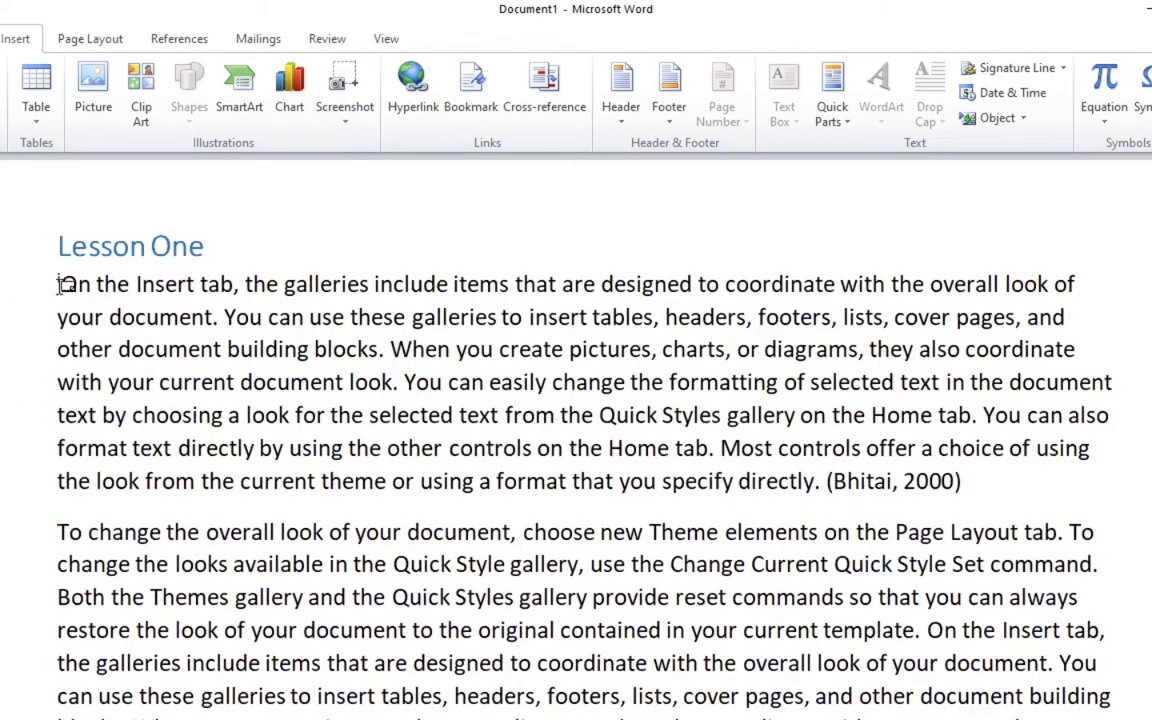
{"action": "left_click_drag", "start_coordinate": [1146, 230], "coordinate": [1146, 258]}
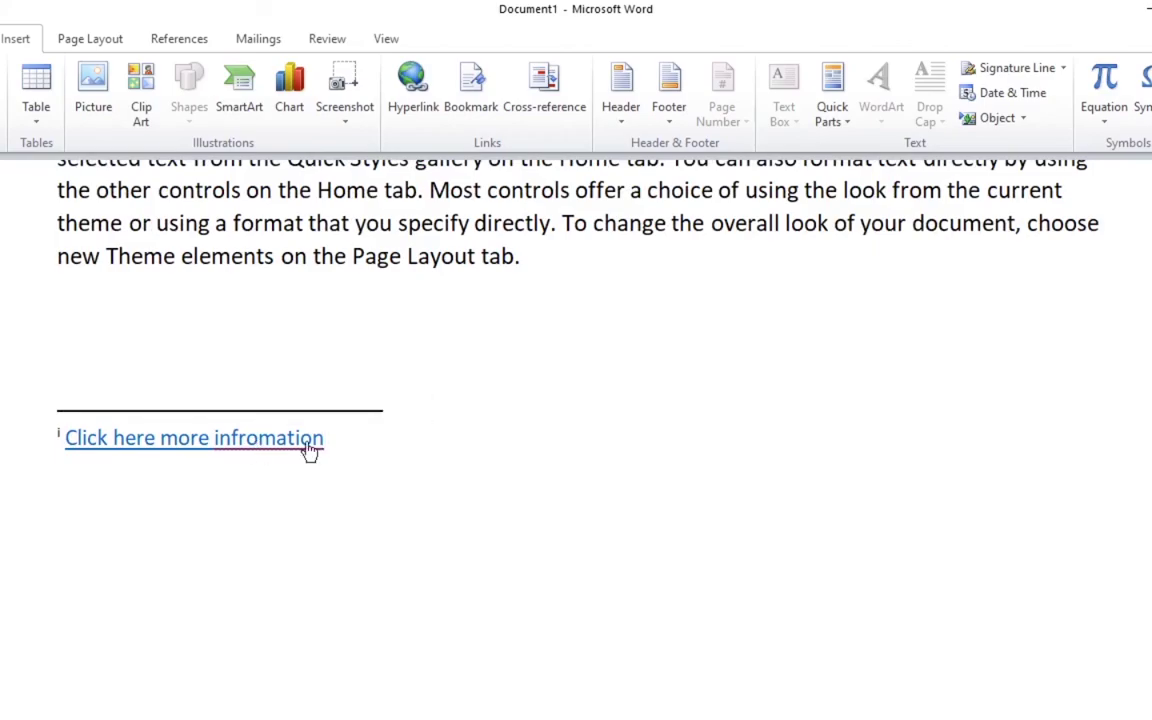
Return to the start of the document and bring up the References ribbon tools.
{"action": "key", "text": "ctrl+Home"}
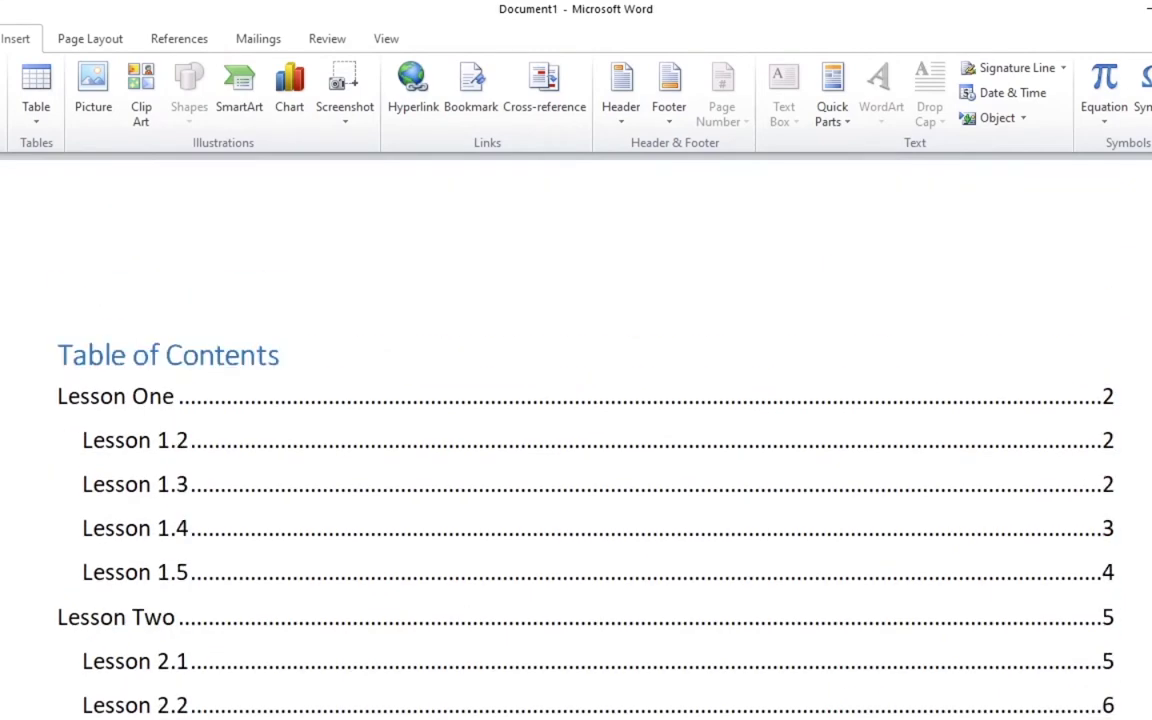
{"action": "left_click_drag", "start_coordinate": [1145, 170], "coordinate": [1145, 200]}
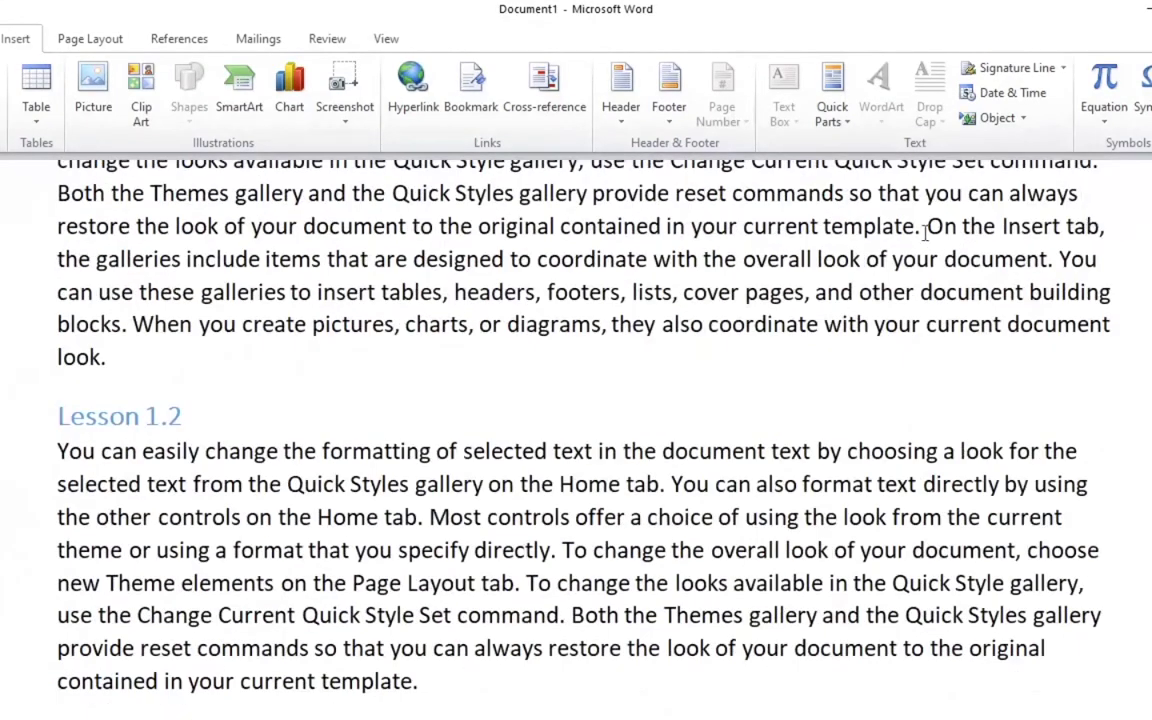
{"action": "left_click", "coordinate": [165, 40]}
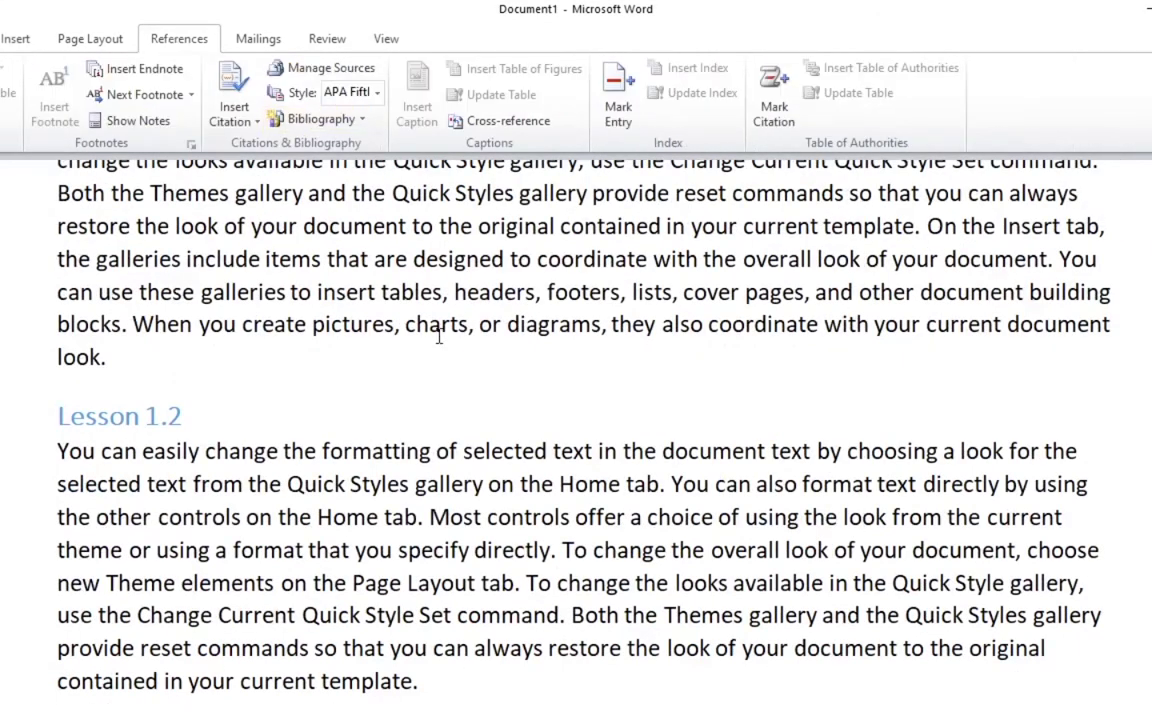